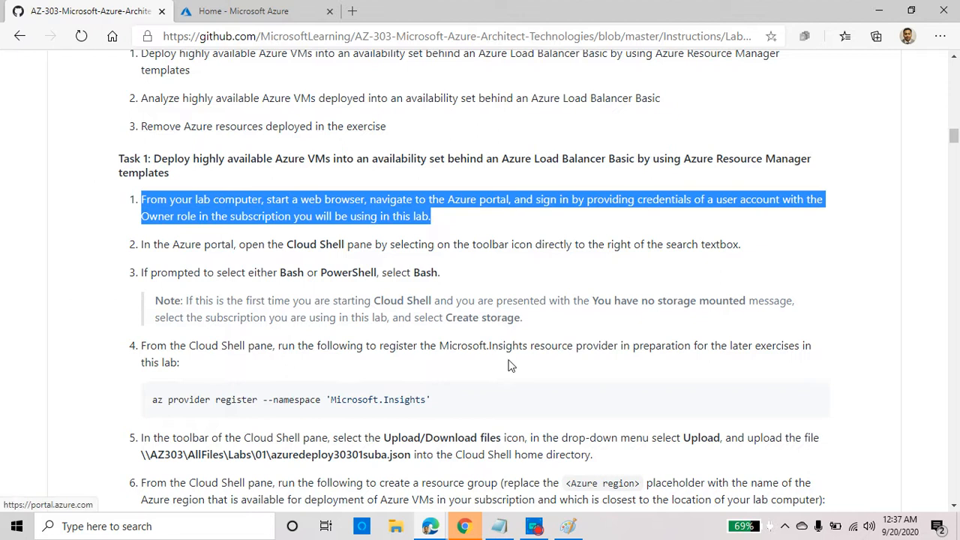
pyautogui.scroll(-2, 507, 372)
pyautogui.scroll(1, 507, 377)
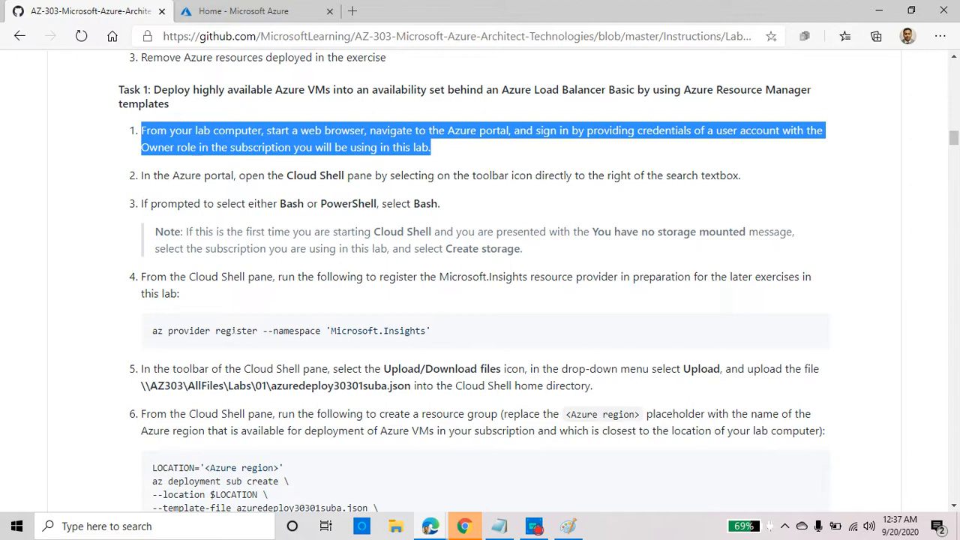
pyautogui.click(537, 527)
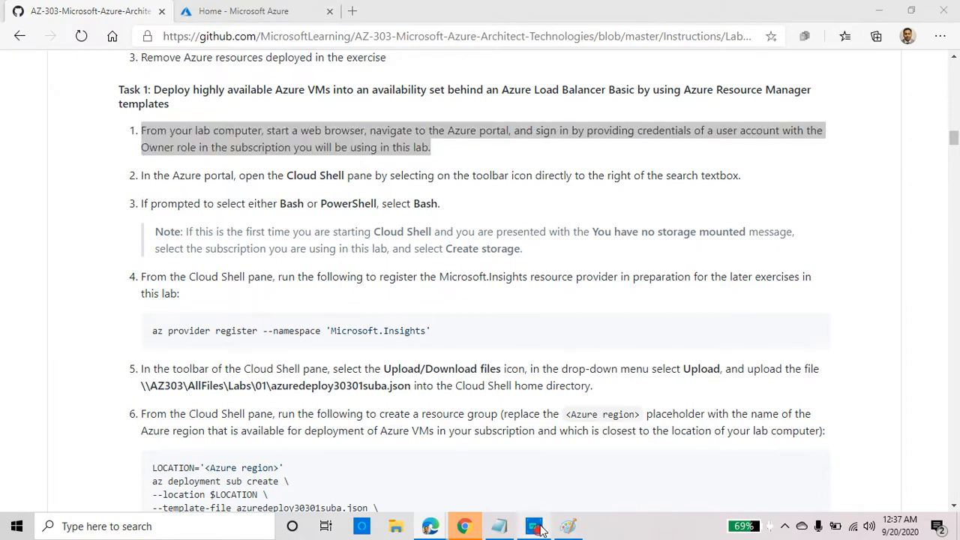
pyautogui.click(124, 51)
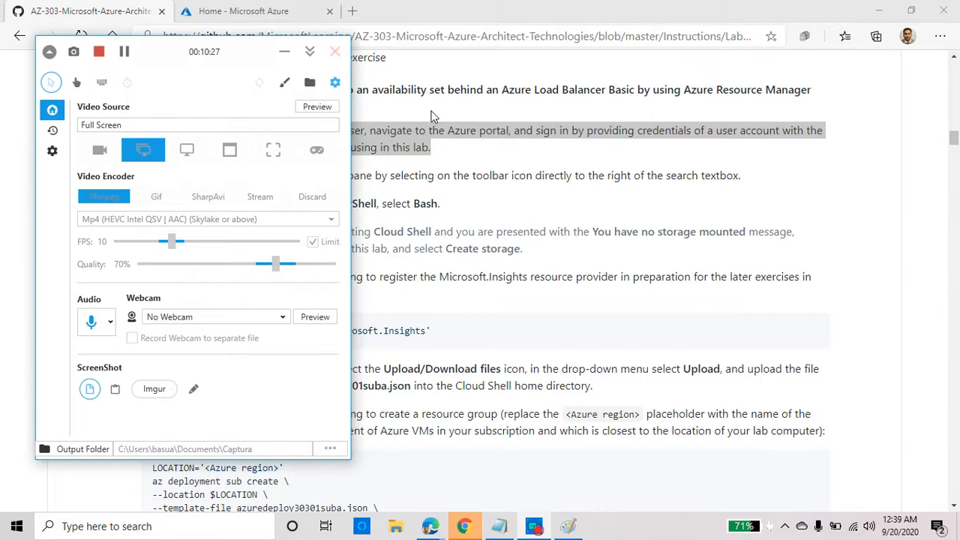
pyautogui.click(462, 156)
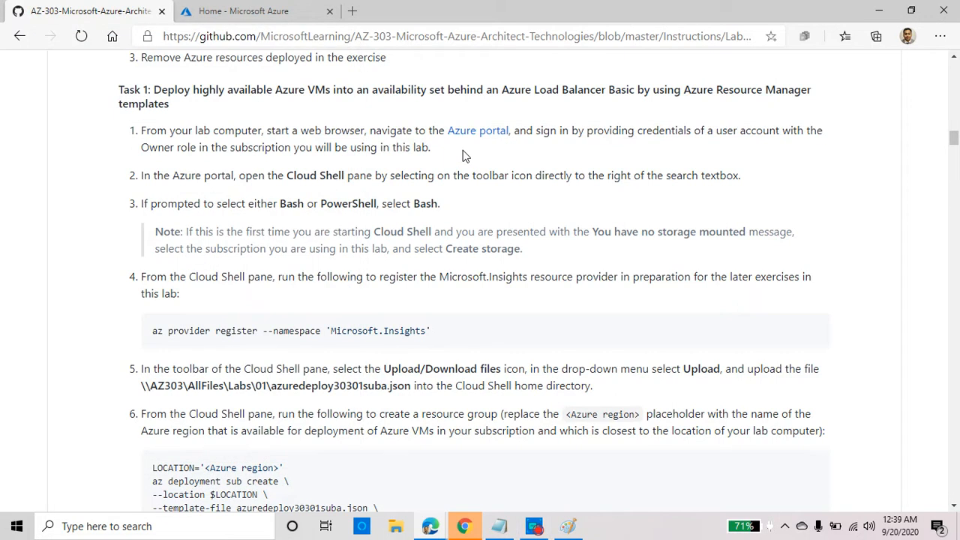
# Open Cloud Shell in the Azure portal and switch its session from PowerShell to Bash.
pyautogui.doubleClick(428, 202)
pyautogui.click(255, 11)
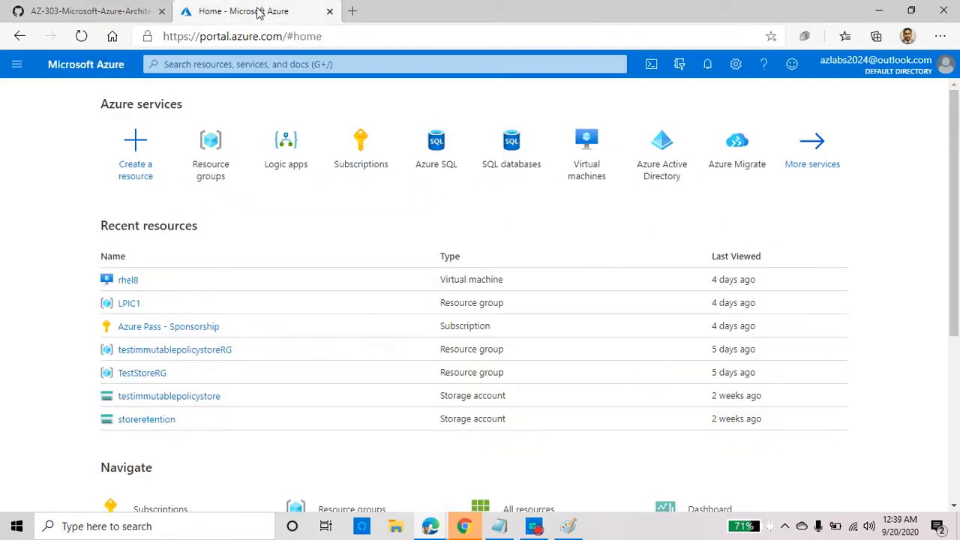
pyautogui.click(651, 66)
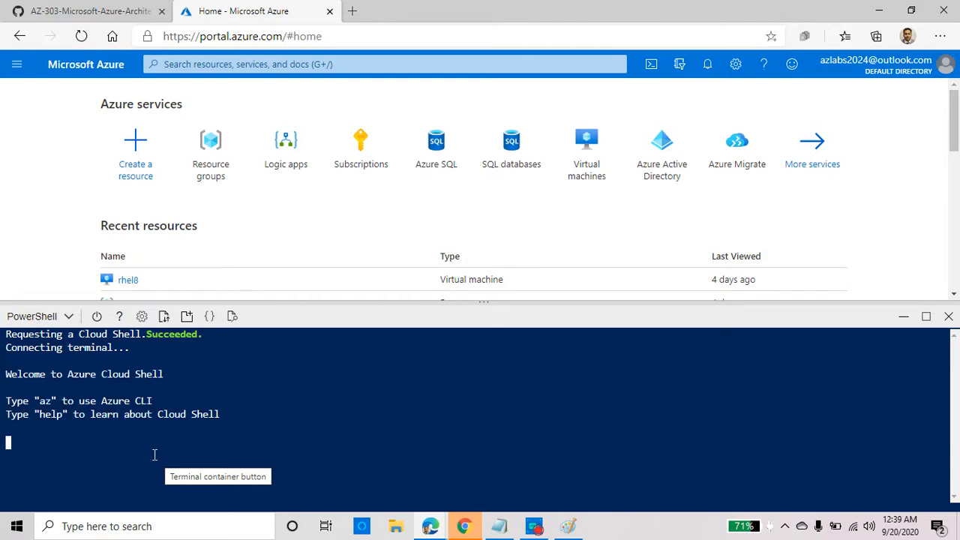
pyautogui.click(70, 318)
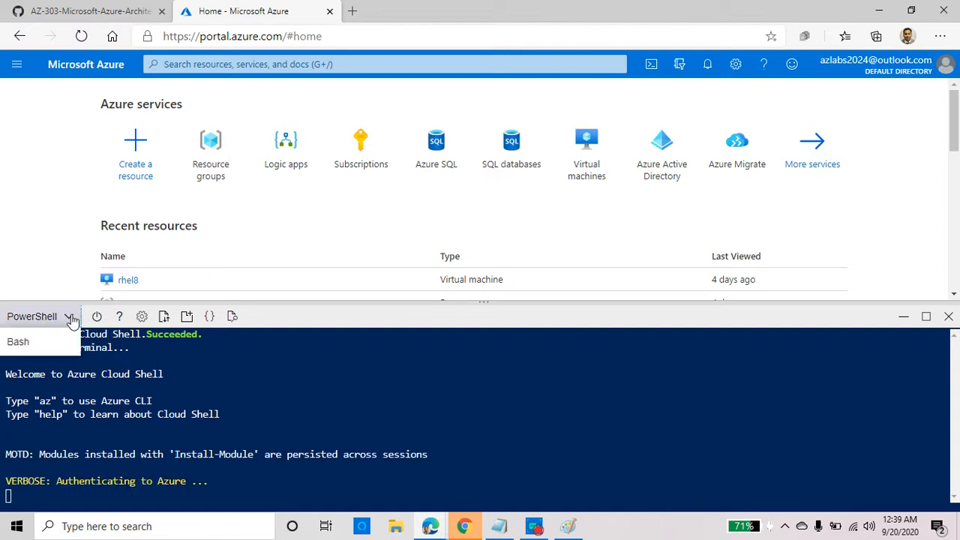
pyautogui.click(29, 339)
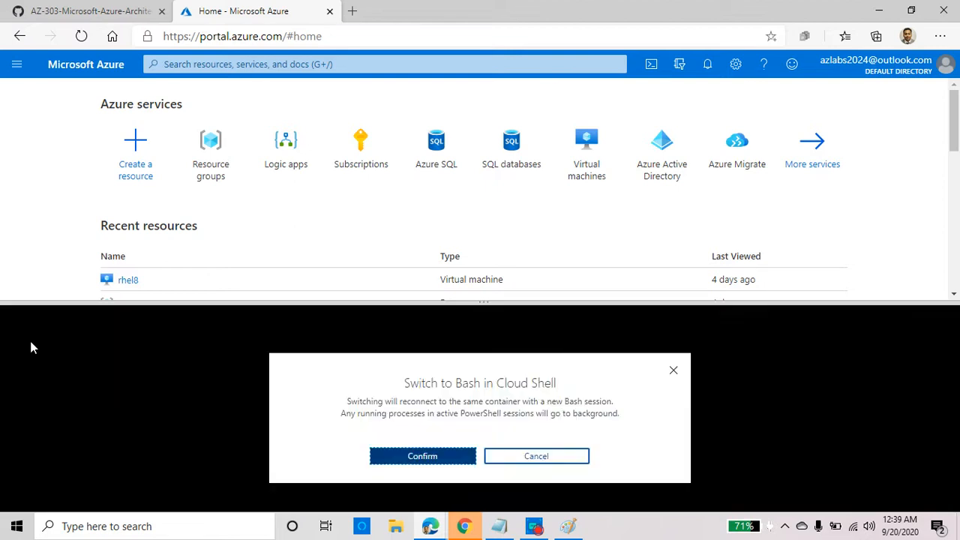
pyautogui.click(426, 458)
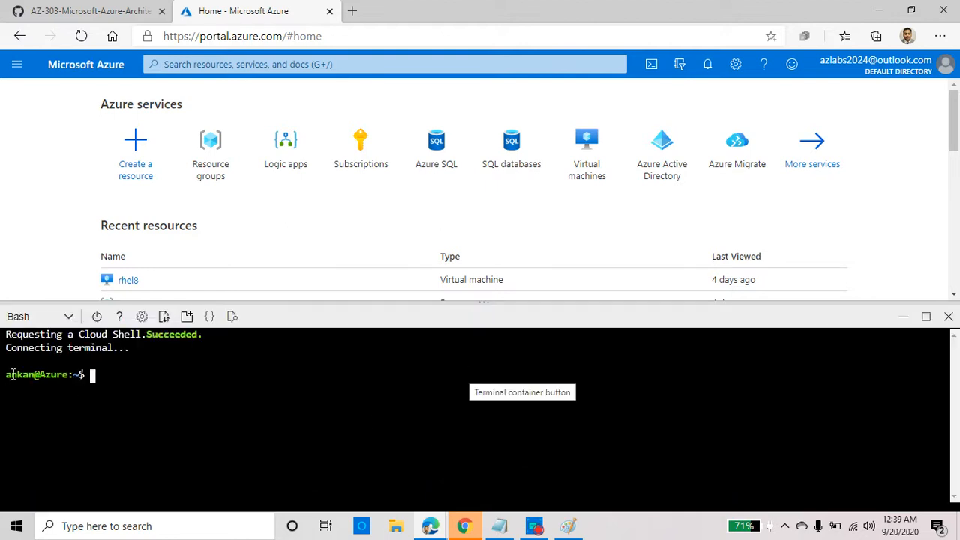
pyautogui.moveTo(6, 375); pyautogui.dragTo(109, 380)
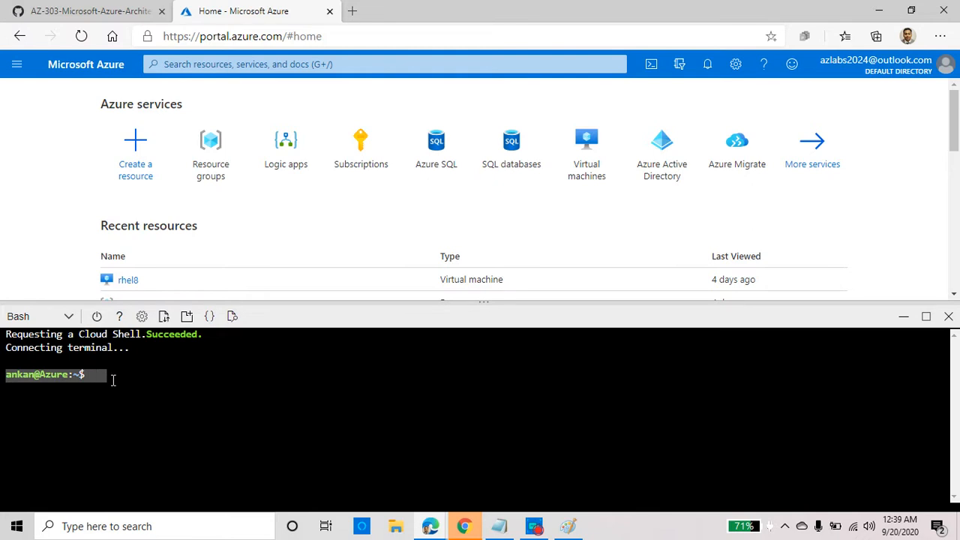
# Copy the command az provider register --namespace 'Microsoft.Insights' from step 4 of the GitHub lab instructions.
pyautogui.click(90, 12)
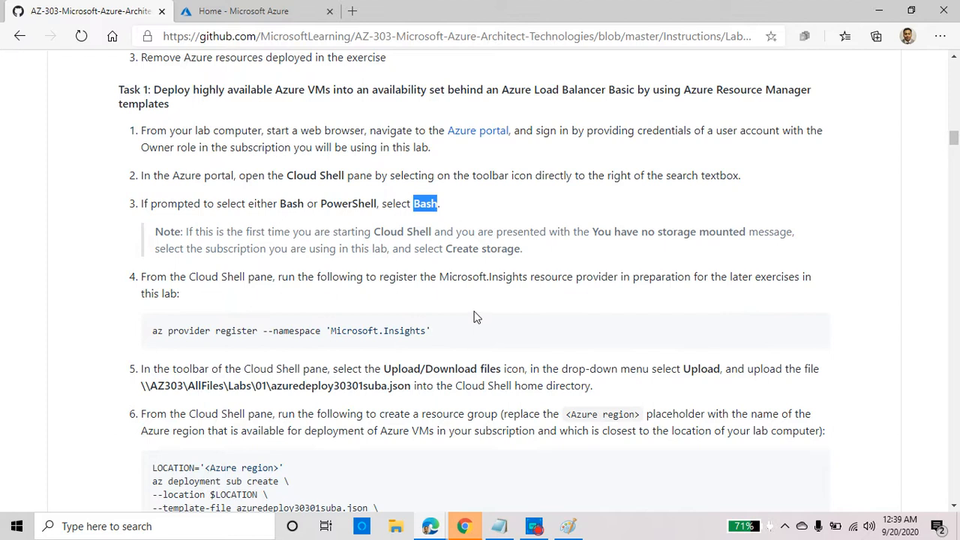
pyautogui.moveTo(439, 277); pyautogui.dragTo(530, 277)
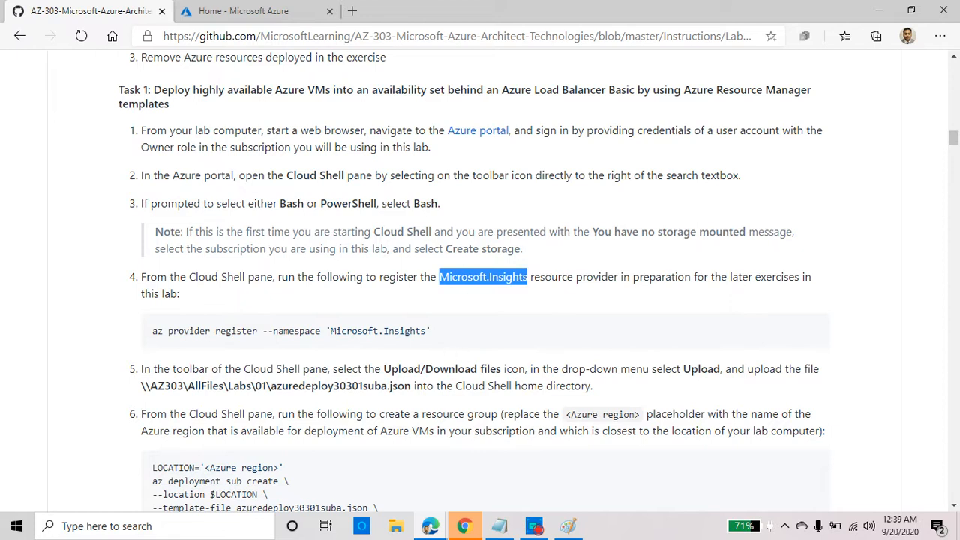
pyautogui.doubleClick(418, 330)
pyautogui.click(419, 330)
pyautogui.rightClick(417, 328)
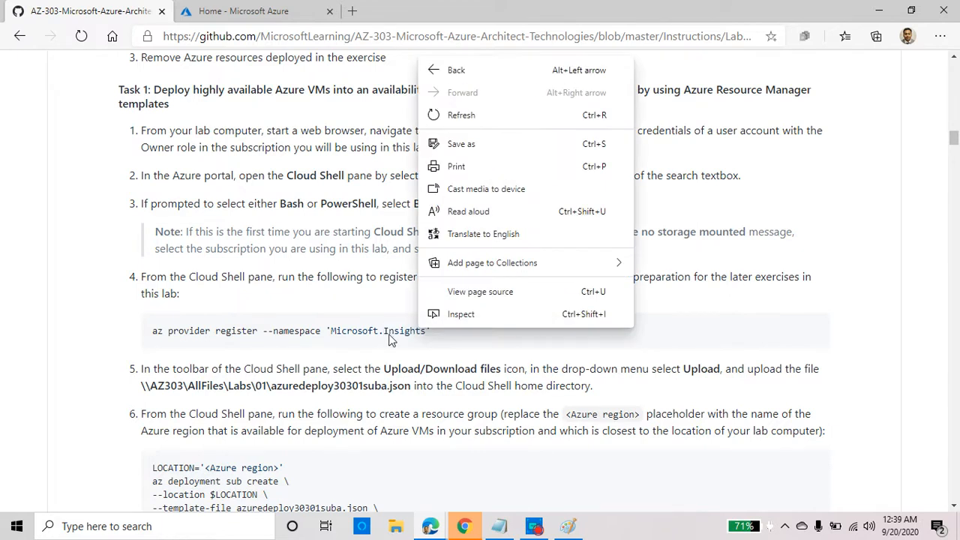
pyautogui.click(387, 336)
pyautogui.tripleClick(383, 331)
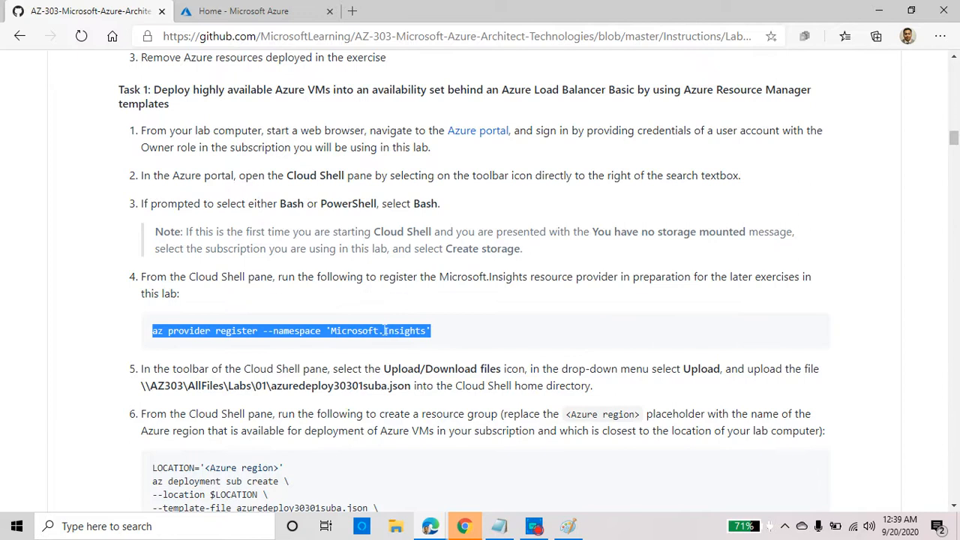
pyautogui.rightClick(387, 331)
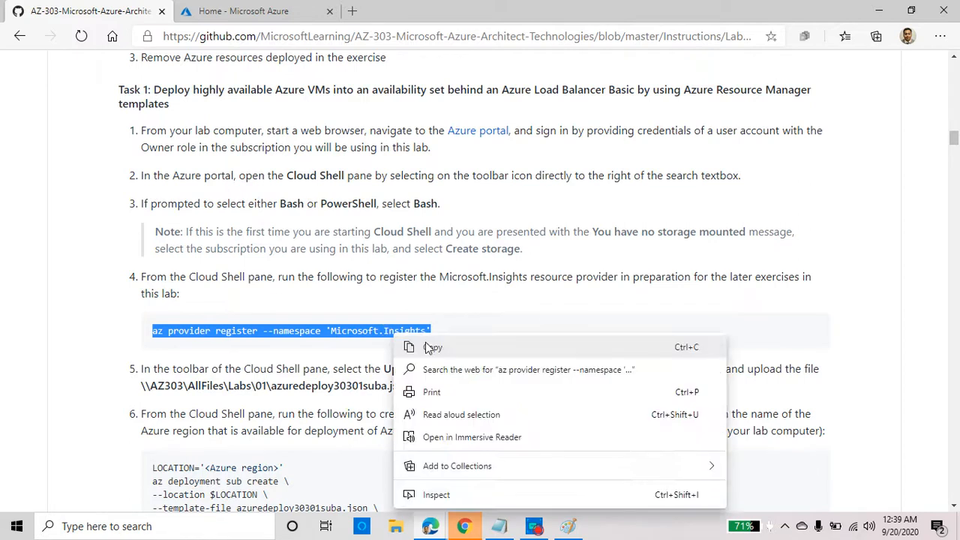
pyautogui.click(429, 347)
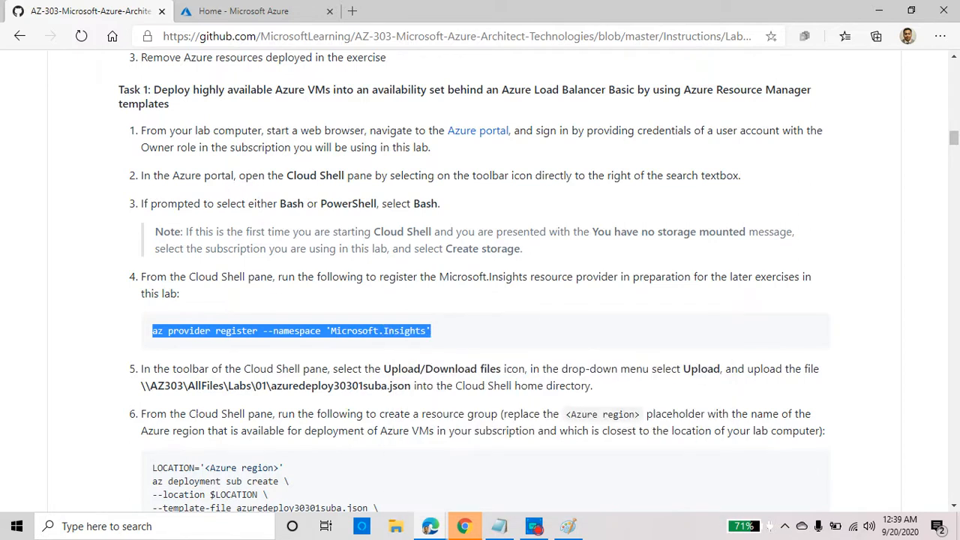
# Run the copied Microsoft.Insights registration command in the Azure portal's Bash Cloud Shell.
pyautogui.click(270, 11)
pyautogui.rightClick(200, 368)
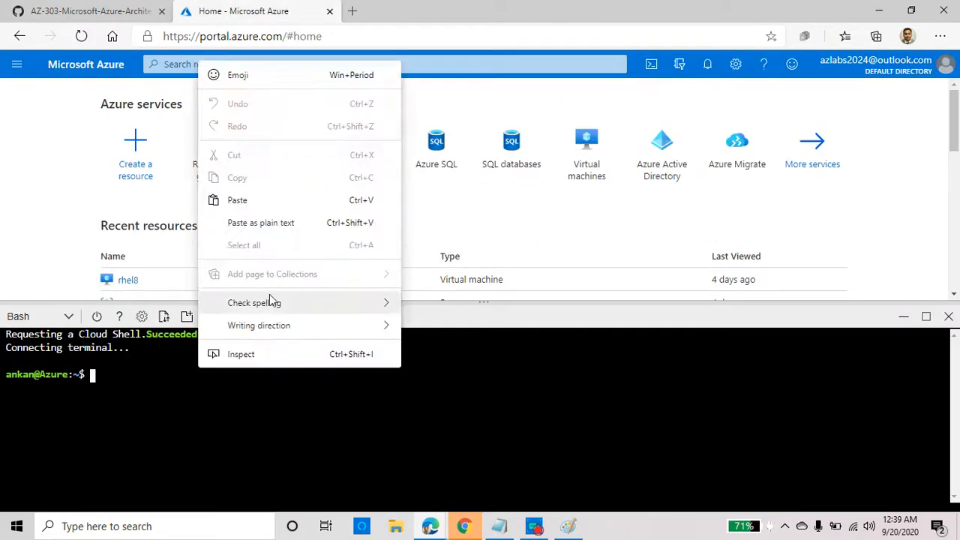
pyautogui.click(284, 197)
pyautogui.press('Return')
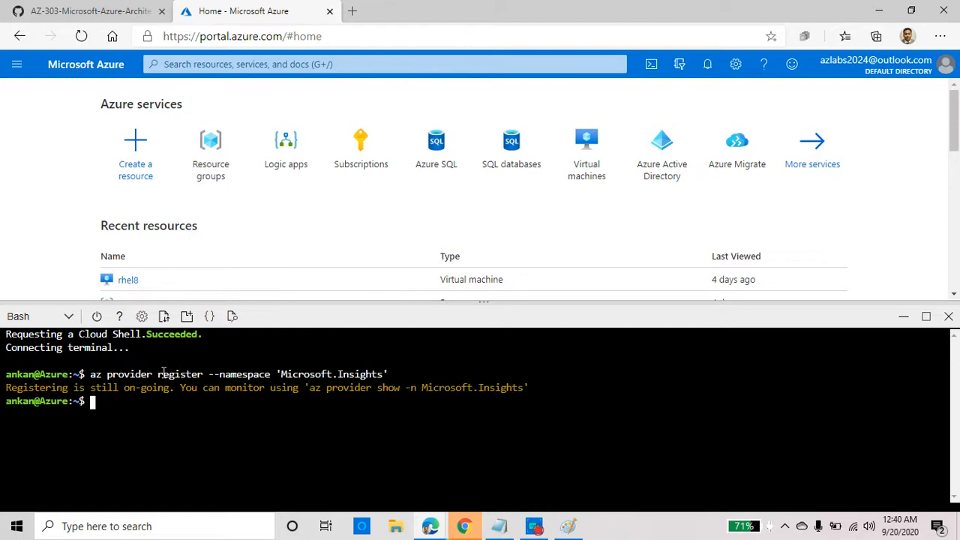
# Copy the monitoring command az provider show -n Microsoft.Insights from the Cloud Shell output and run it at the prompt.
pyautogui.moveTo(158, 373); pyautogui.dragTo(250, 375)
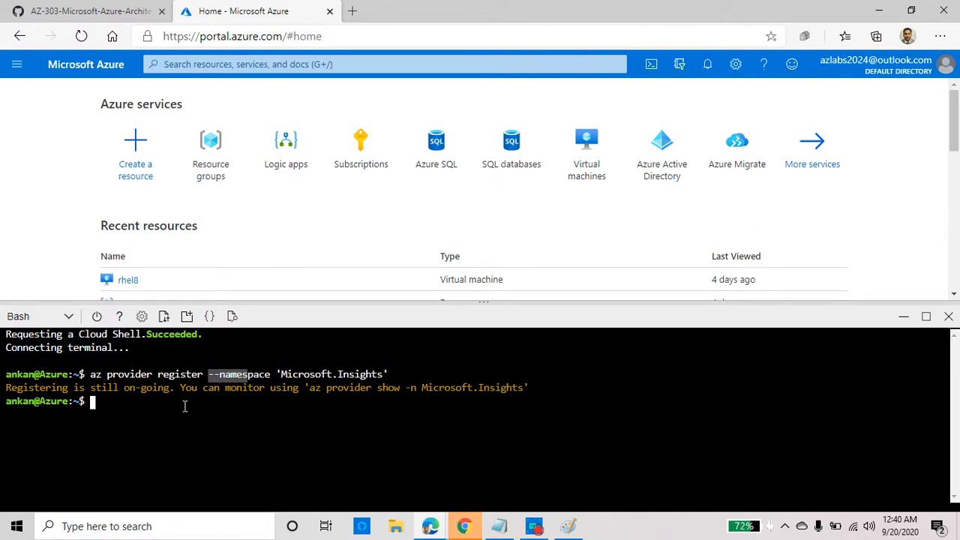
pyautogui.moveTo(308, 388); pyautogui.dragTo(506, 388)
pyautogui.rightClick(506, 387)
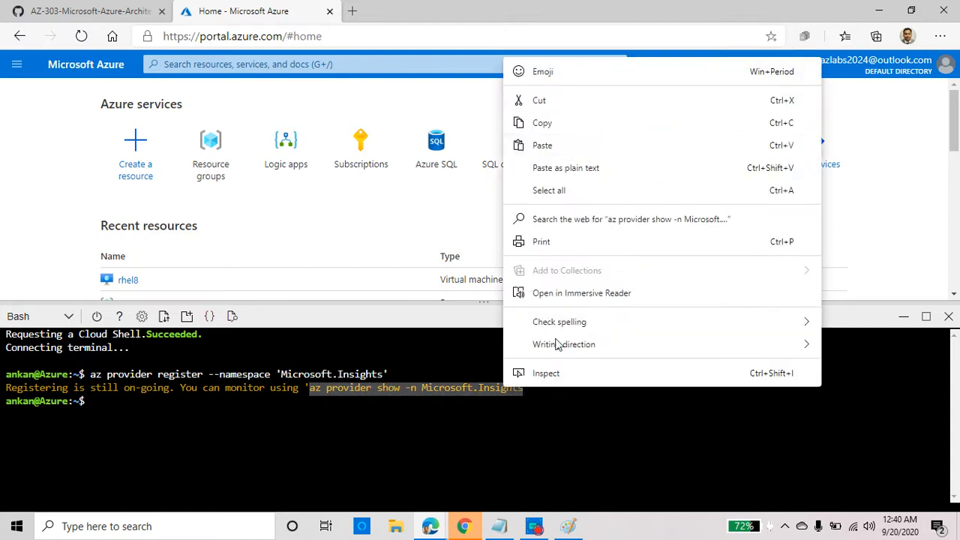
pyautogui.click(564, 123)
pyautogui.click(186, 401)
pyautogui.rightClick(187, 400)
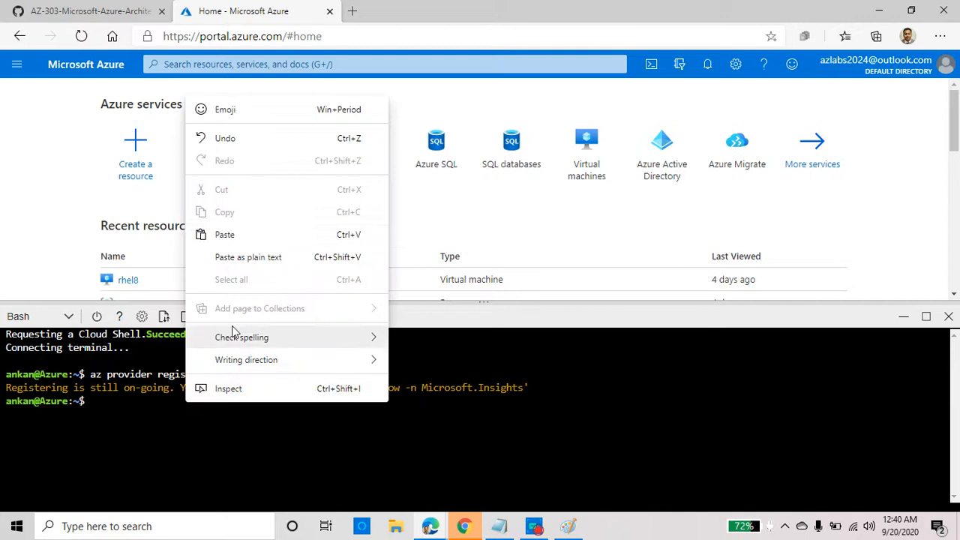
pyautogui.click(244, 224)
pyautogui.press('Return')
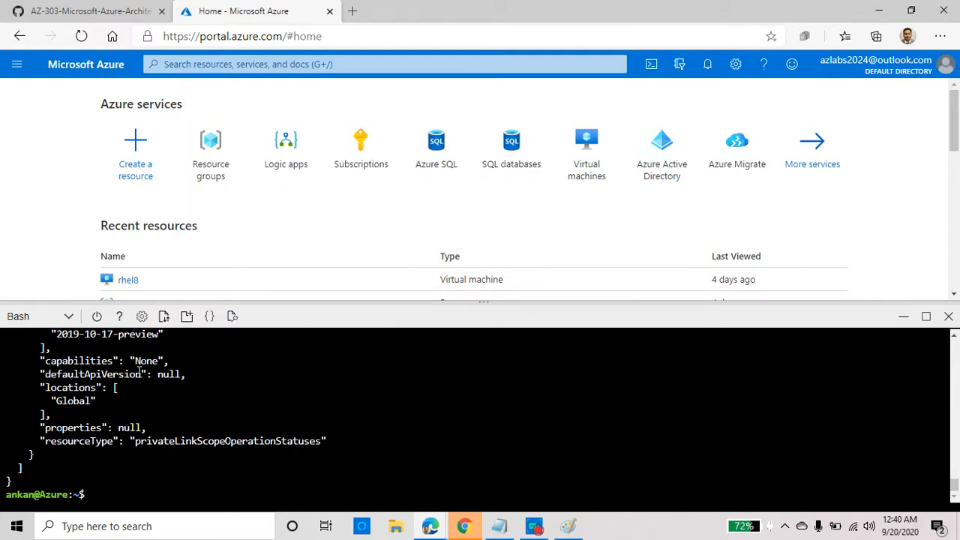
# Examine the Microsoft.Insights provider output in Cloud Shell, including its resource types and locations, and return to the prompt.
pyautogui.scroll(4, 175, 427)
pyautogui.scroll(10, 175, 428)
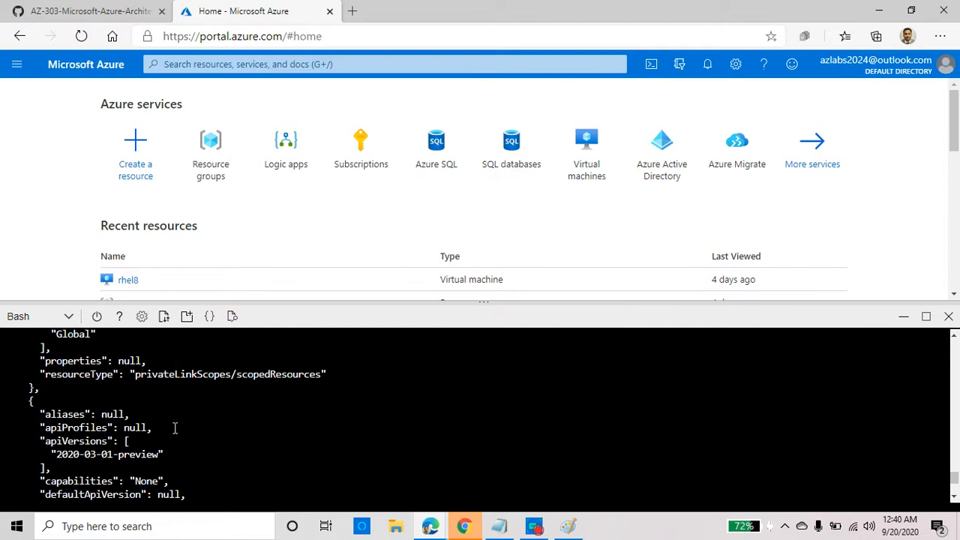
pyautogui.scroll(12, 175, 428)
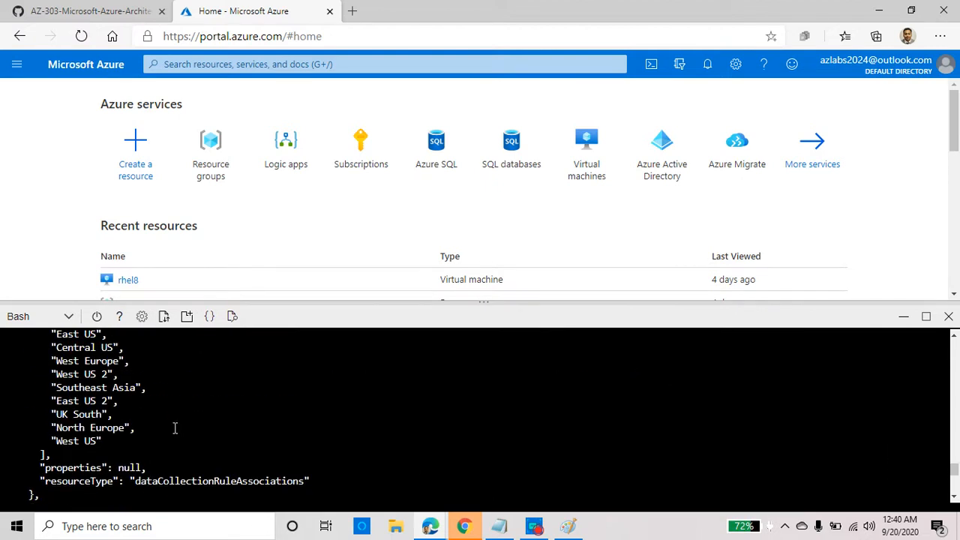
pyautogui.scroll(12, 175, 427)
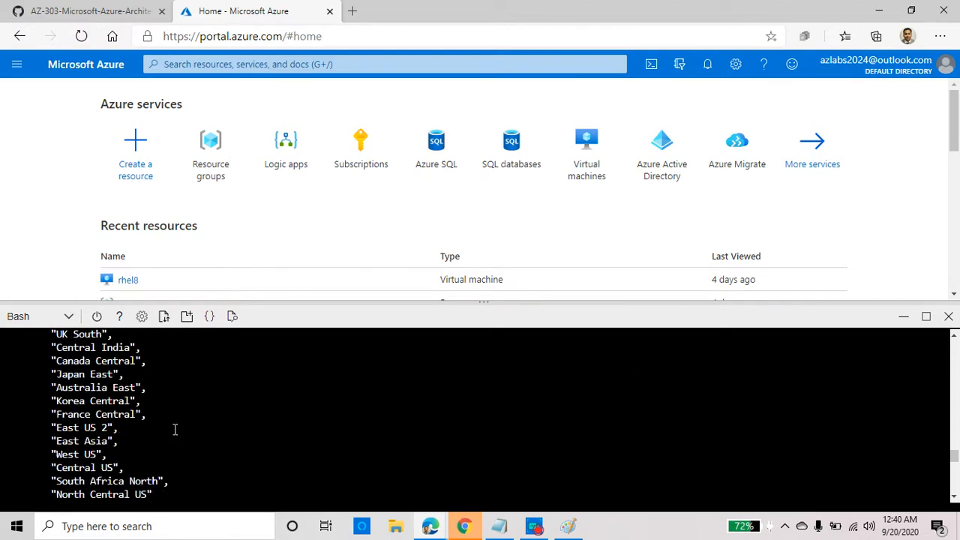
pyautogui.scroll(9, 175, 427)
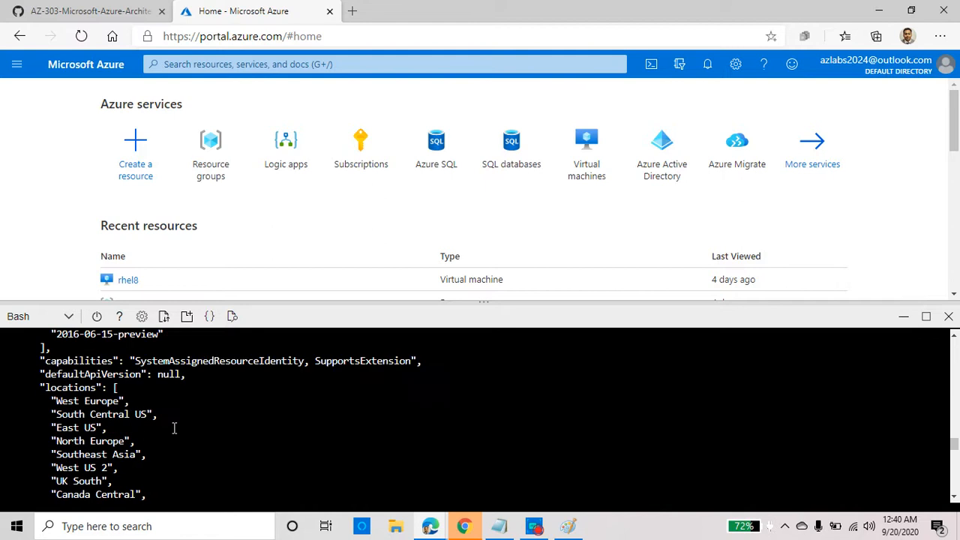
pyautogui.scroll(12, 88, 443)
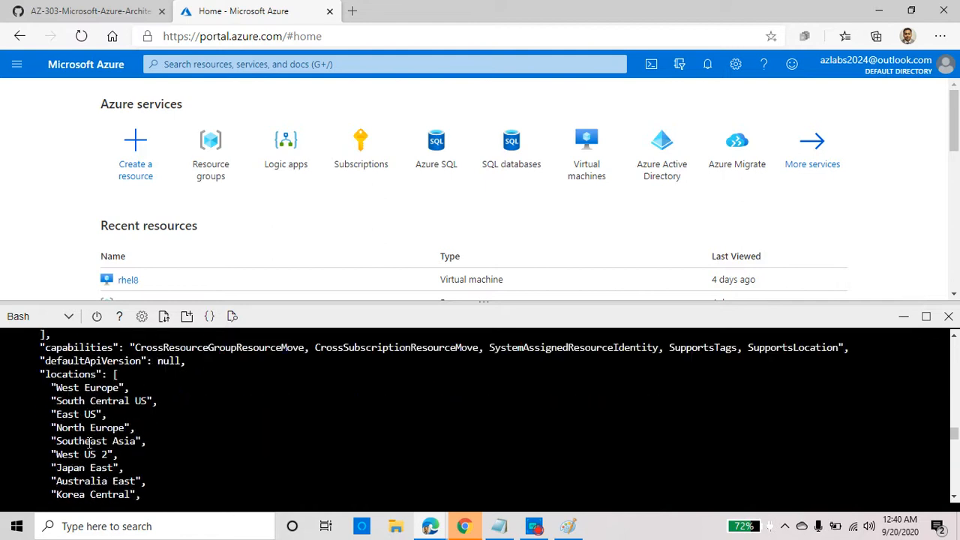
pyautogui.scroll(-15, 78, 437)
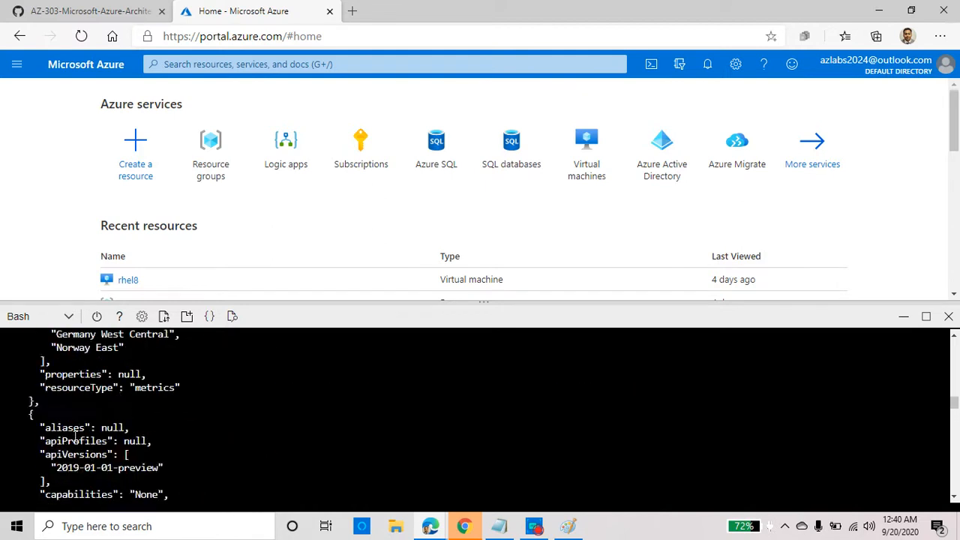
pyautogui.moveTo(954, 403); pyautogui.dragTo(954, 486)
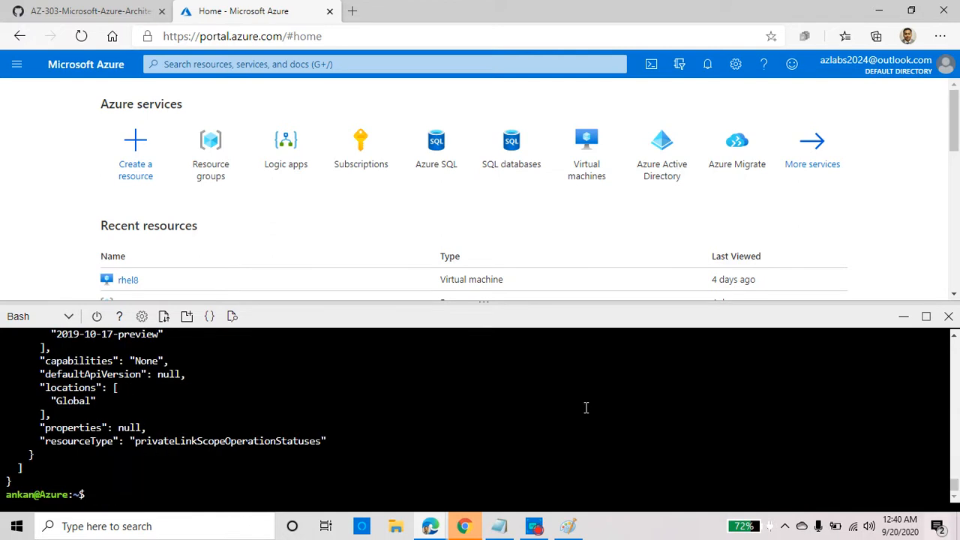
# Shrink the Cloud Shell pane and open the resource providers list of the Azure Pass - Sponsorship subscription.
pyautogui.click(390, 159)
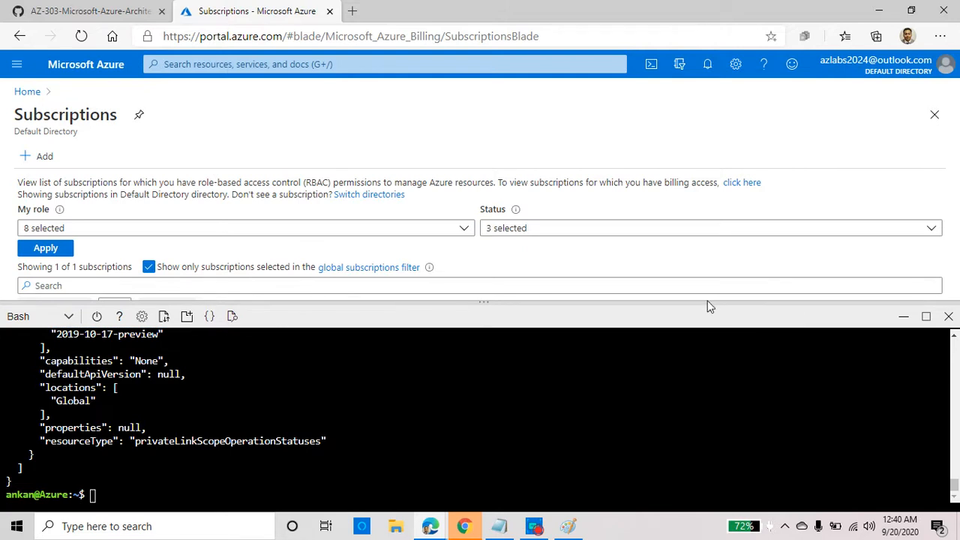
pyautogui.moveTo(707, 301); pyautogui.dragTo(707, 378)
pyautogui.click(75, 332)
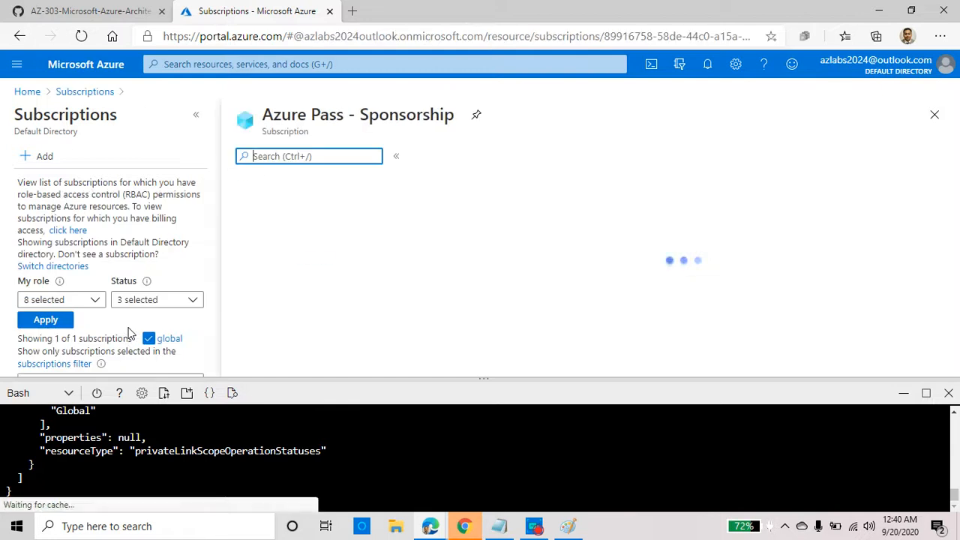
pyautogui.scroll(-5, 355, 204)
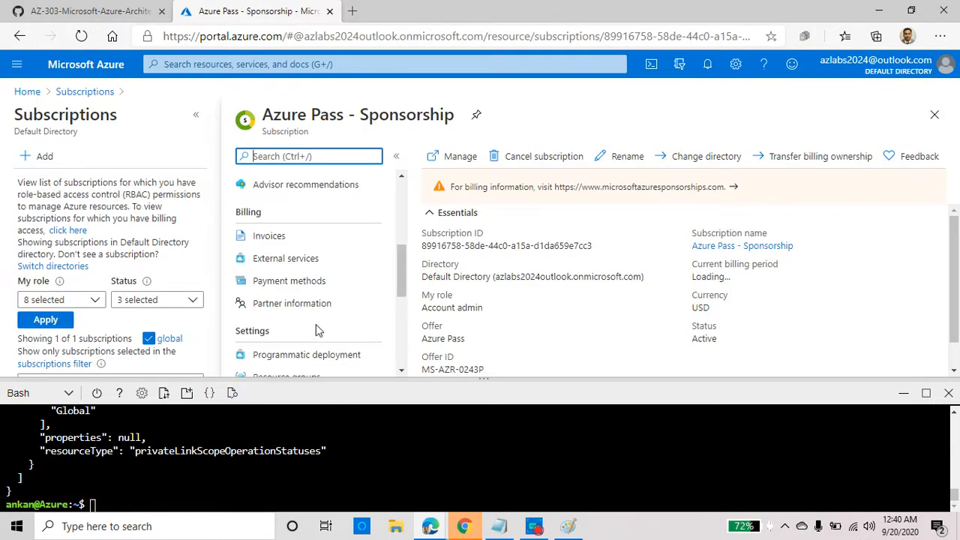
pyautogui.scroll(-2, 315, 322)
pyautogui.scroll(-4, 315, 330)
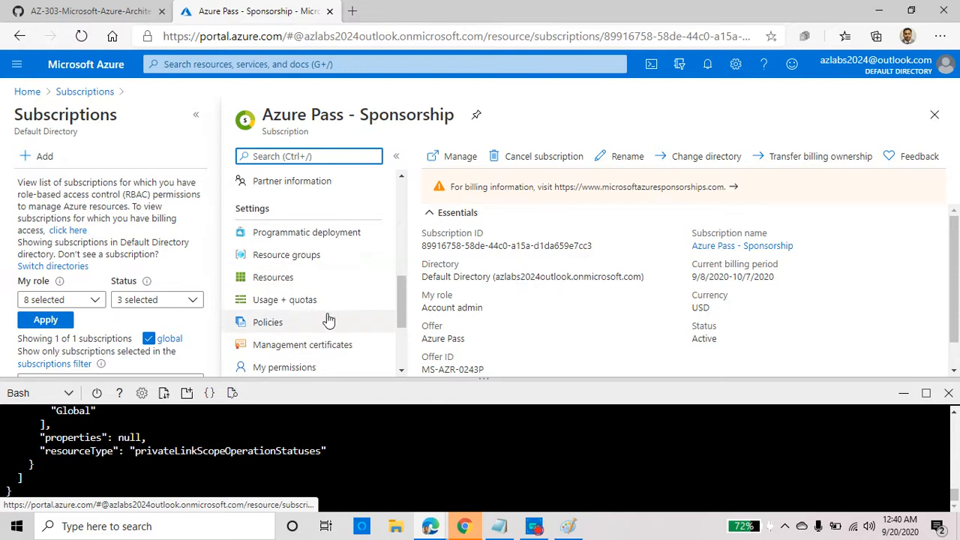
pyautogui.scroll(-1, 338, 333)
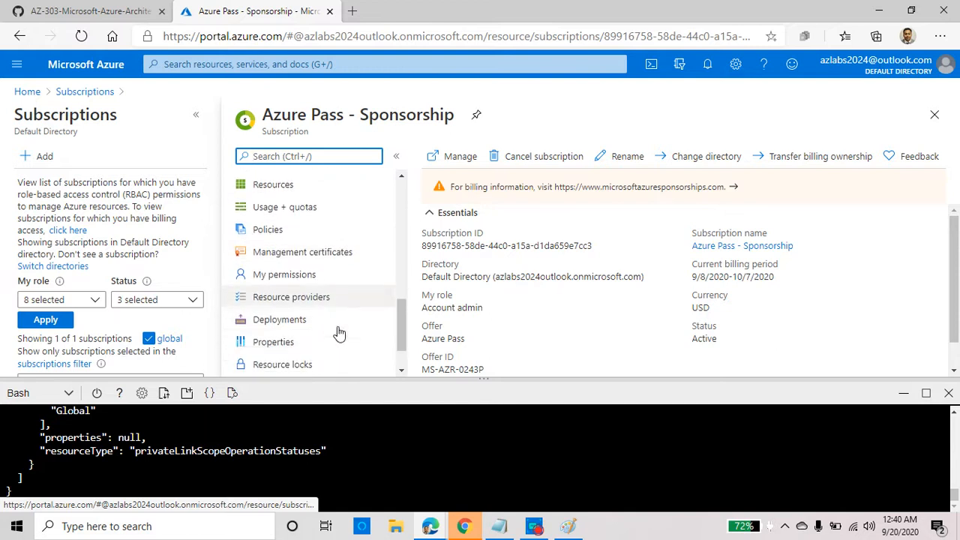
pyautogui.click(307, 299)
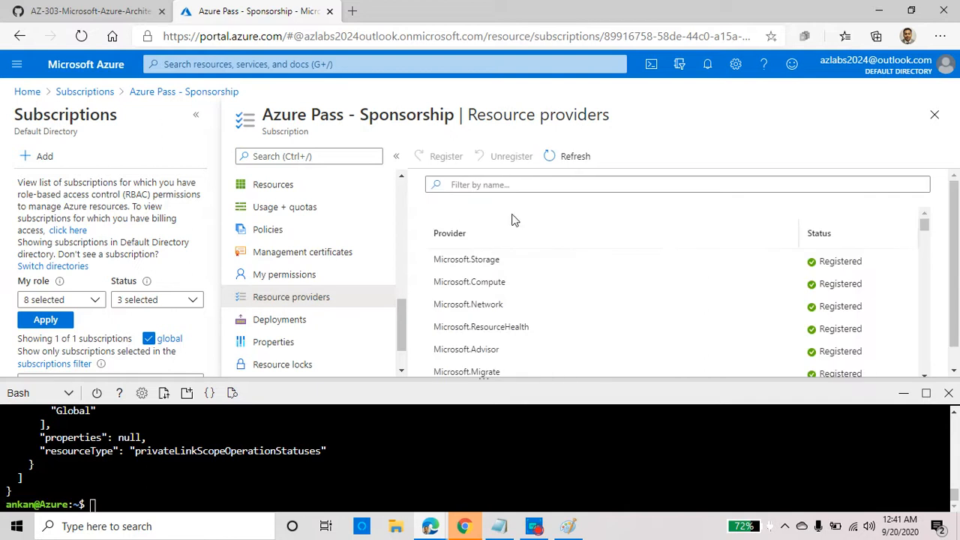
# Filter the subscription's resource providers by Microsoft.Insights and check the provider's registration status.
pyautogui.click(504, 185)
pyautogui.write('az provider show -n Microsoft.Insights')
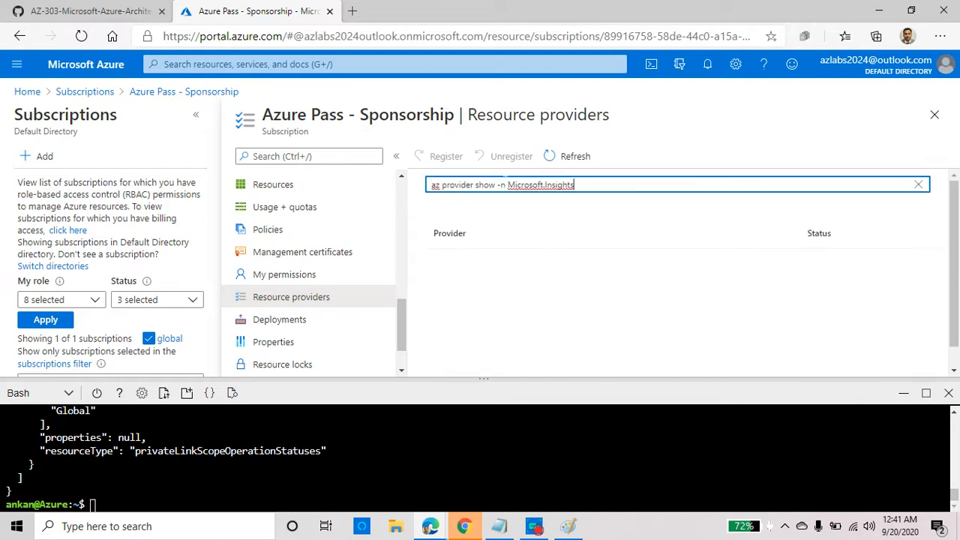
pyautogui.moveTo(508, 185); pyautogui.dragTo(398, 186)
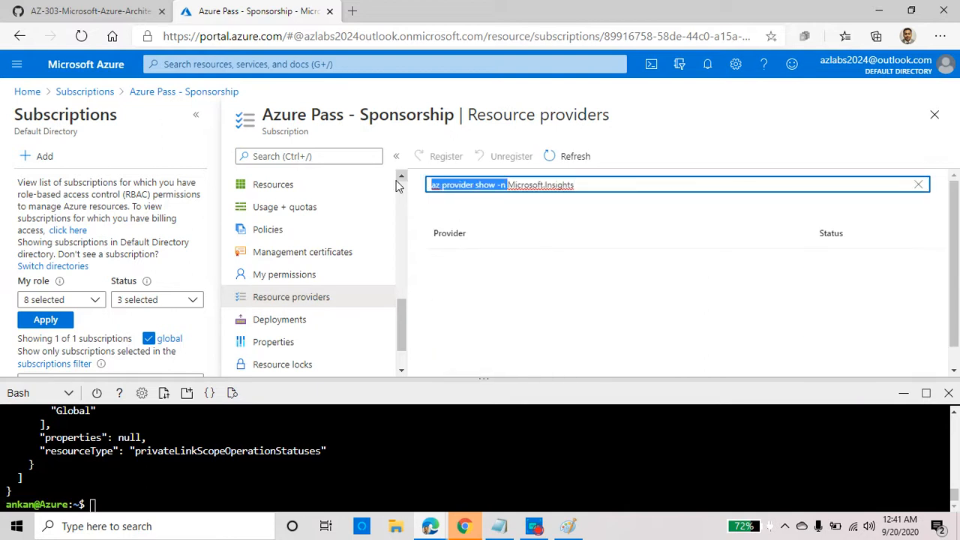
pyautogui.press('BackSpace')
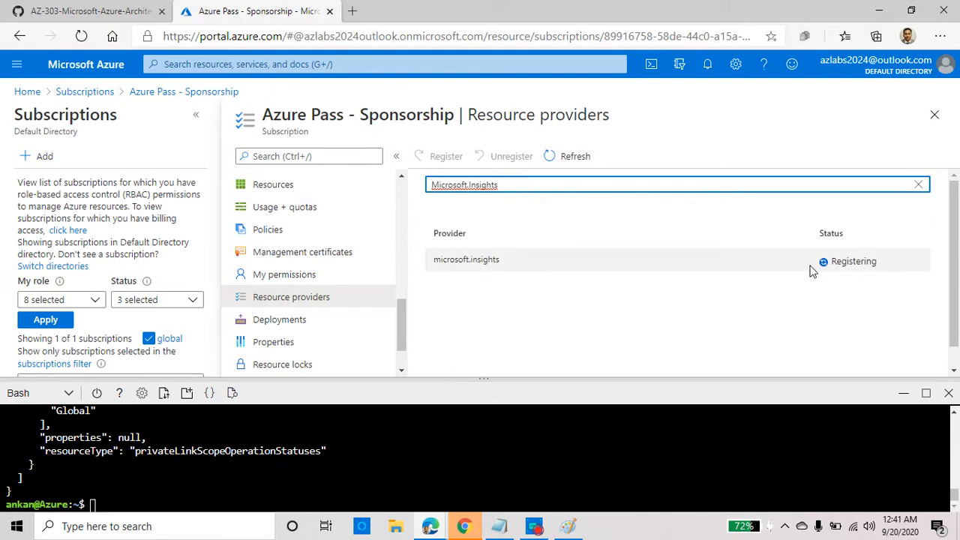
pyautogui.moveTo(821, 262); pyautogui.dragTo(905, 267)
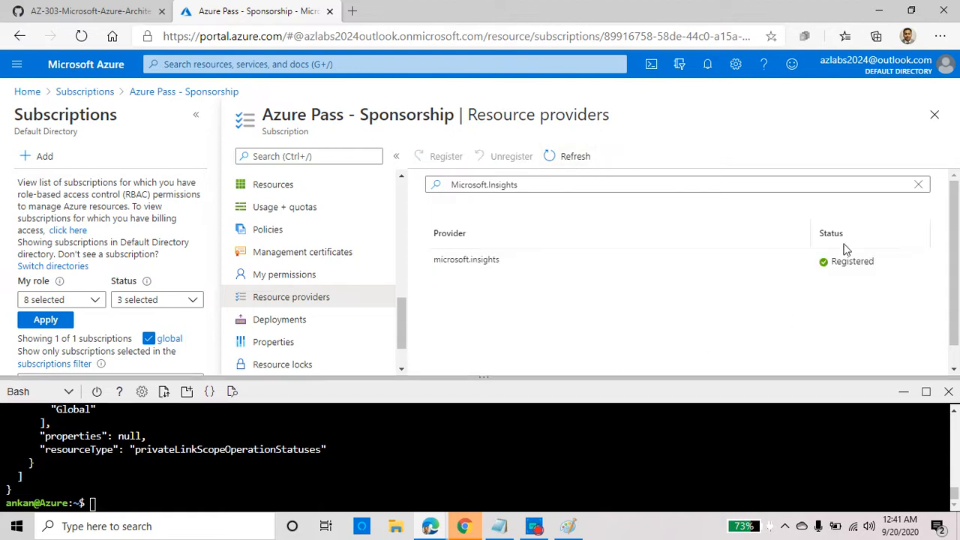
pyautogui.moveTo(895, 266); pyautogui.dragTo(463, 261)
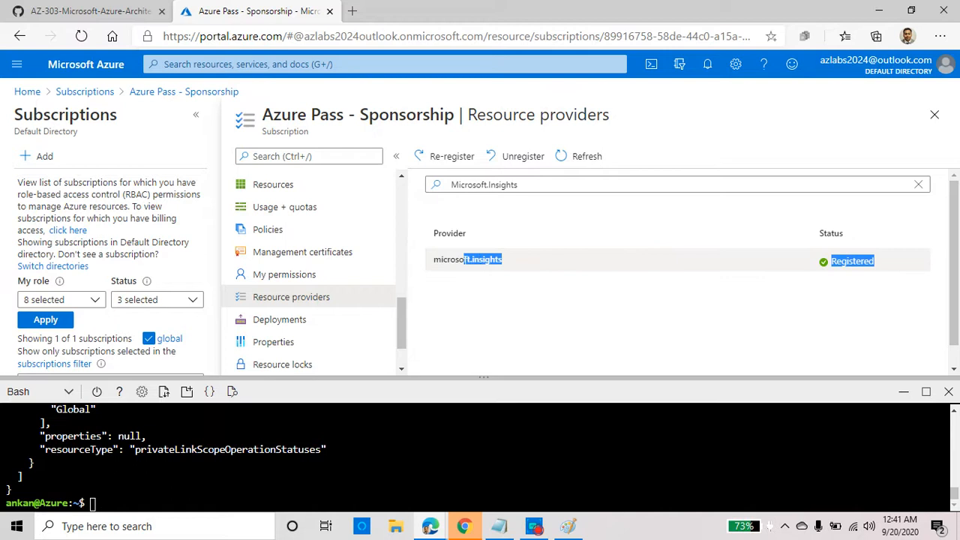
# Enlarge the Cloud Shell pane, recall the az provider register --namespace 'Microsoft.Insights' command without running it, and select the microsoft.insights provider.
pyautogui.moveTo(183, 384); pyautogui.dragTo(202, 346)
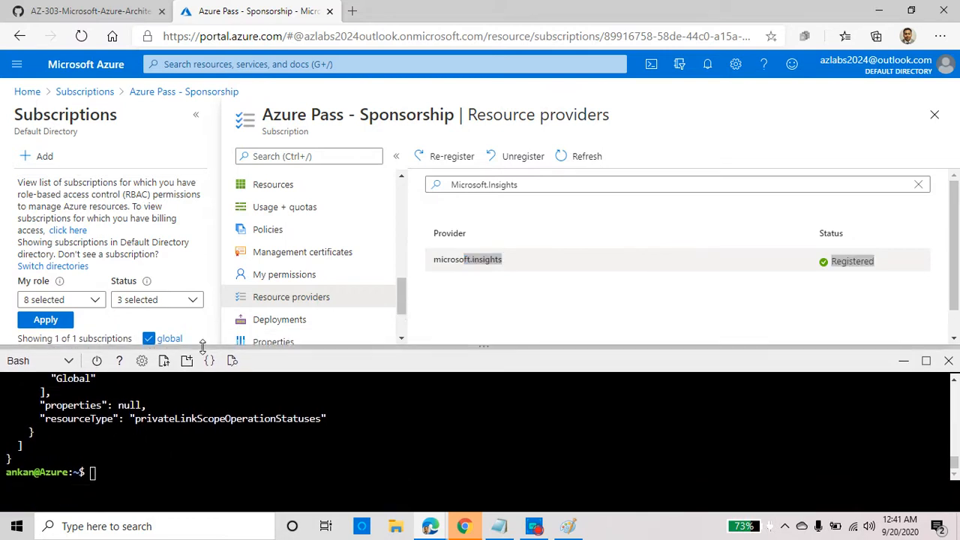
pyautogui.press('Up')
pyautogui.press('Up')
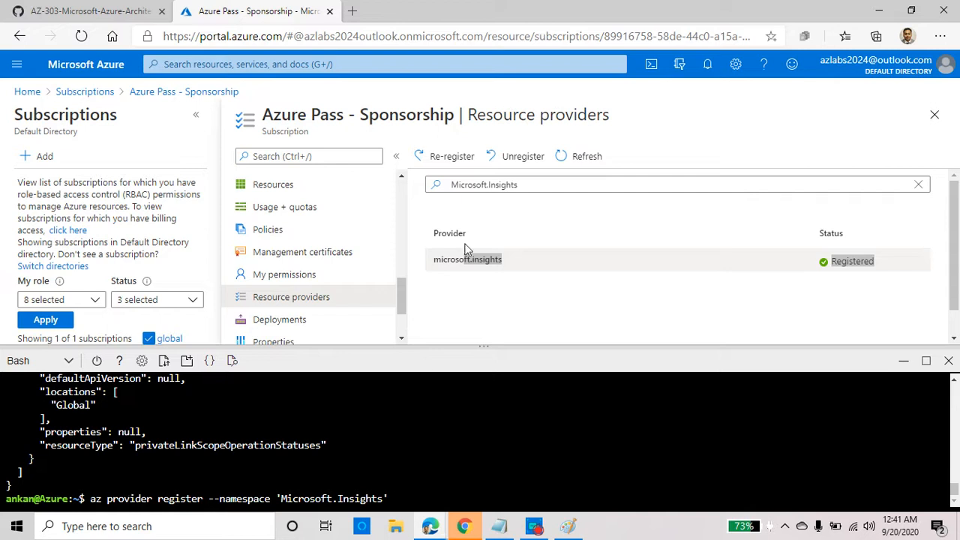
pyautogui.click(531, 184)
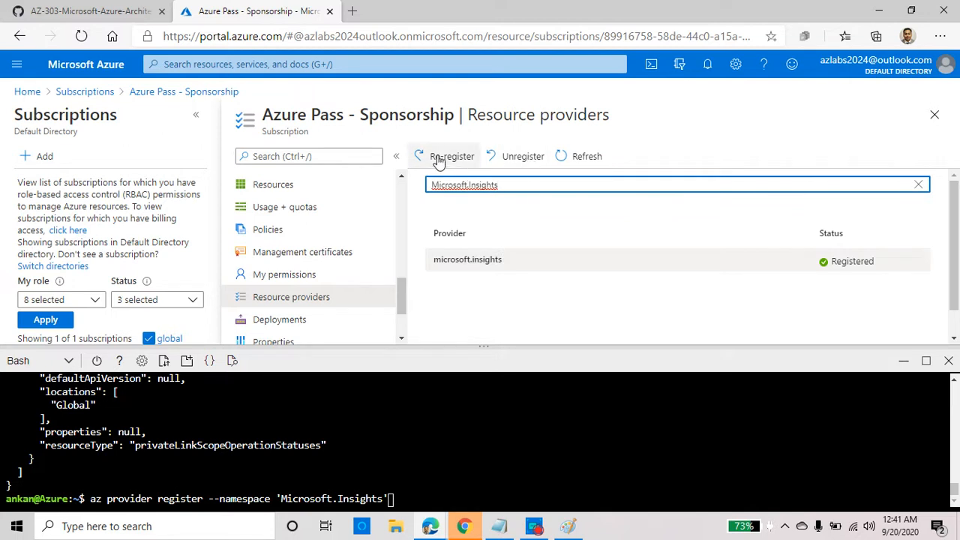
pyautogui.click(535, 264)
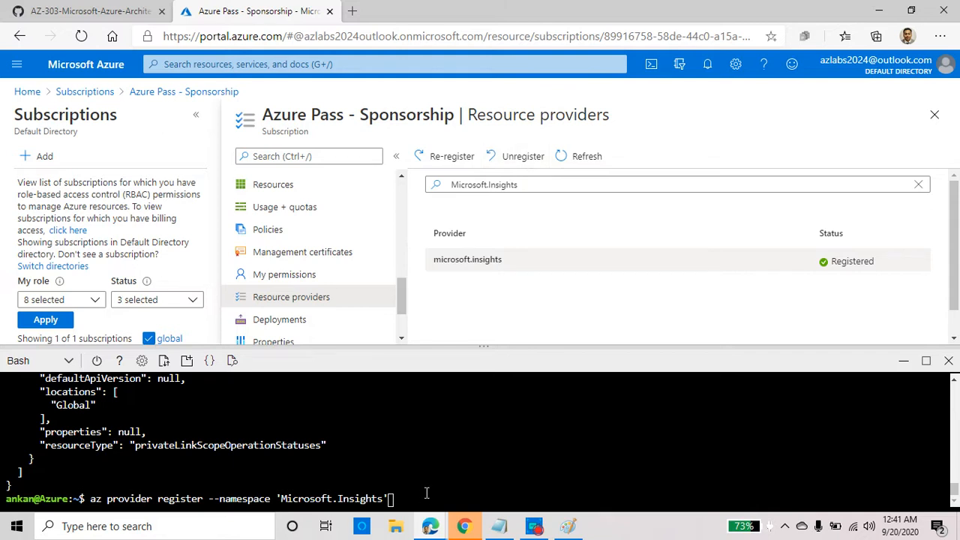
# Return to the GitHub lab instructions and read the step 5 upload path of azuredeploy30301suba.json, including its Labs\01 folder.
pyautogui.click(130, 11)
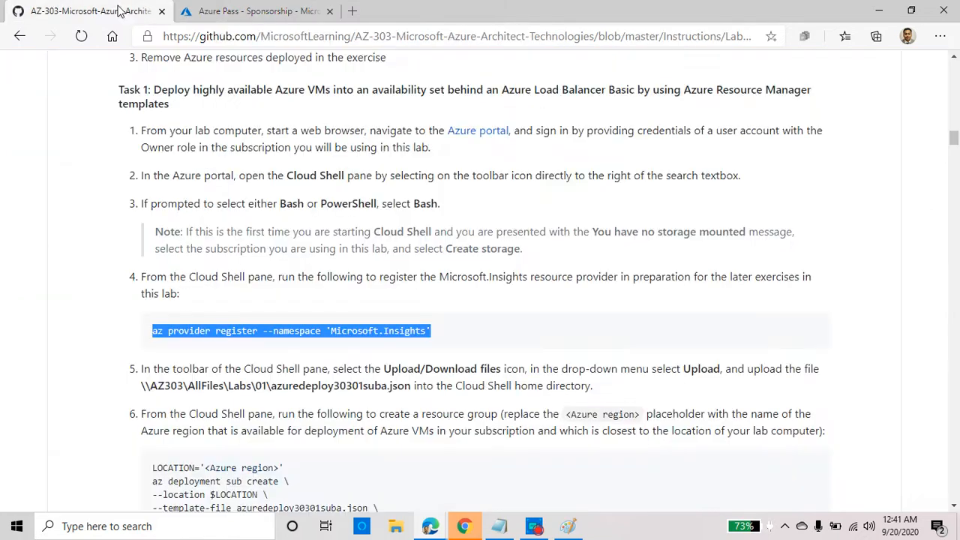
pyautogui.scroll(-2, 474, 230)
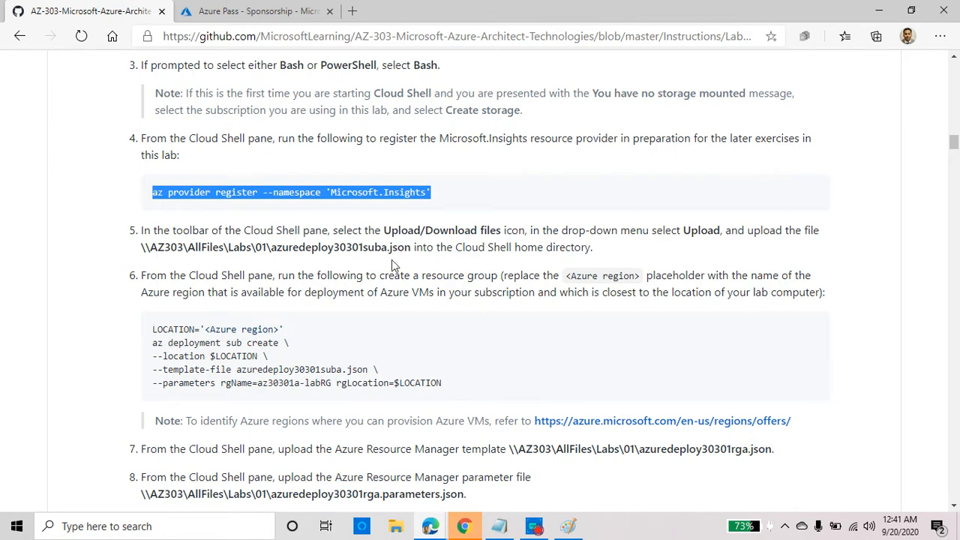
pyautogui.moveTo(411, 248); pyautogui.dragTo(122, 248)
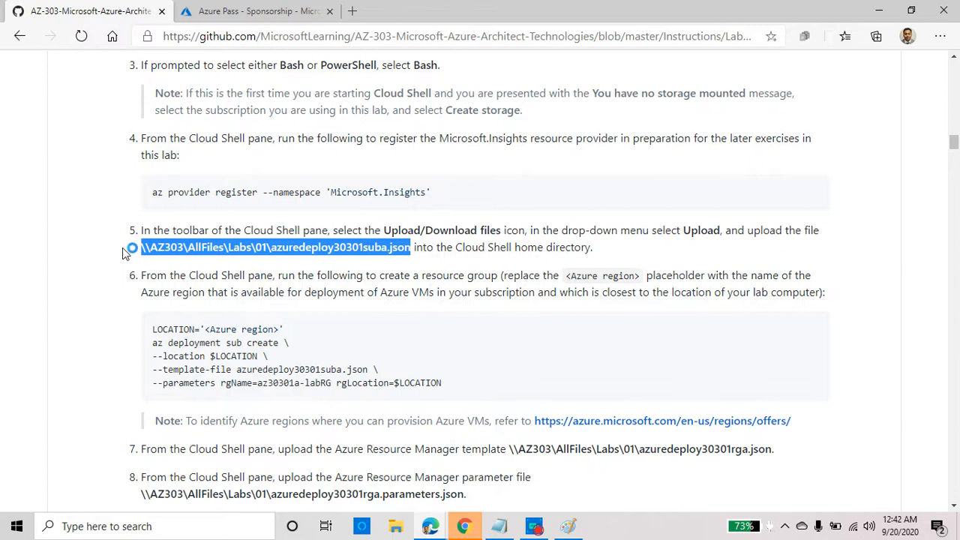
pyautogui.click(259, 247)
pyautogui.moveTo(228, 248); pyautogui.dragTo(267, 248)
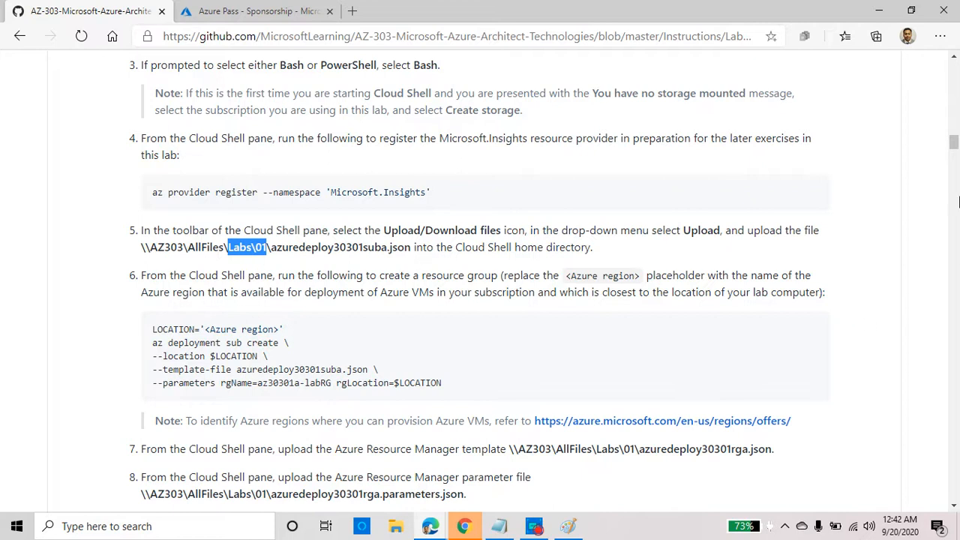
# Open the AZ-303-Microsoft-Azure-Architect-Technologies repository root in a new browser tab and switch to it.
pyautogui.moveTo(954, 142); pyautogui.dragTo(958, 66)
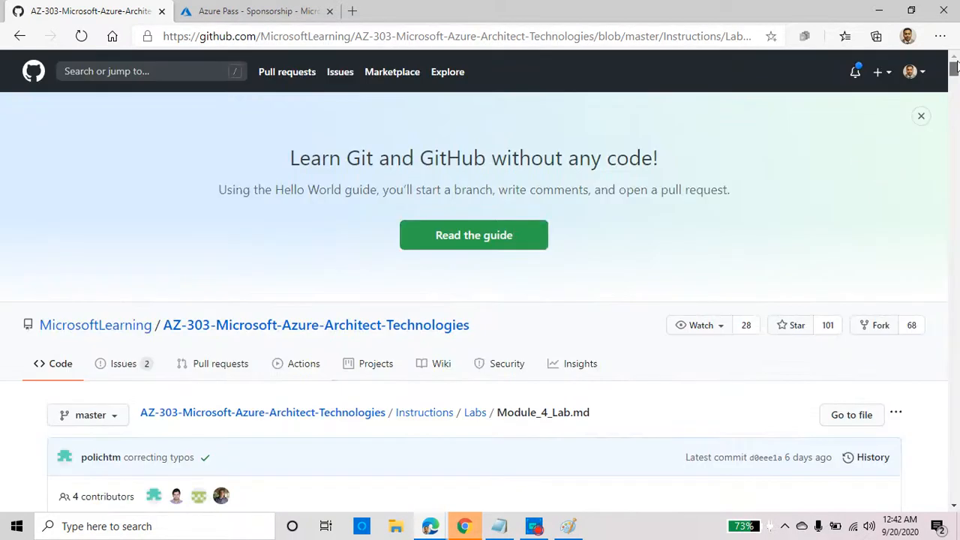
pyautogui.rightClick(344, 417)
pyautogui.click(446, 224)
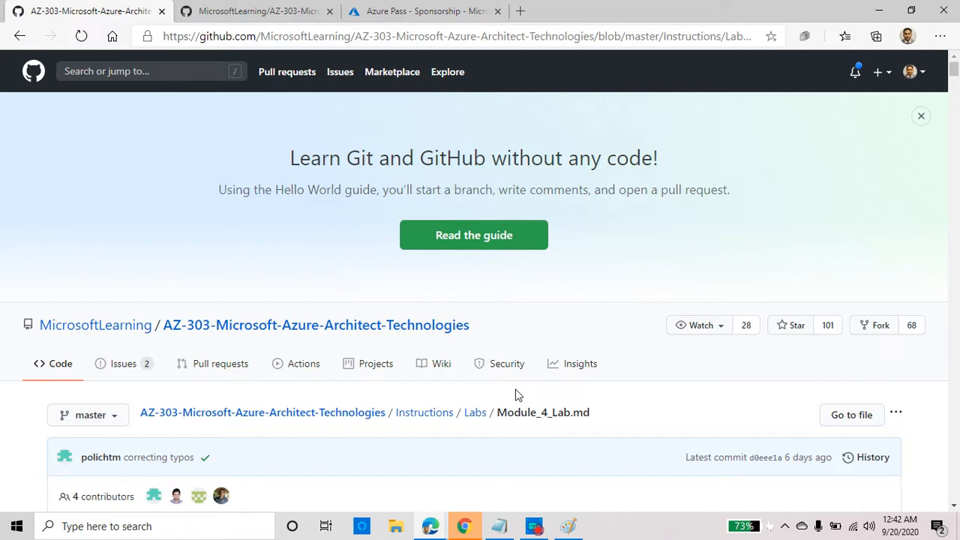
pyautogui.click(268, 11)
# Open the repository's Allfiles/Labs/01 folder and show its list of deployment files.
pyautogui.scroll(-3, 502, 370)
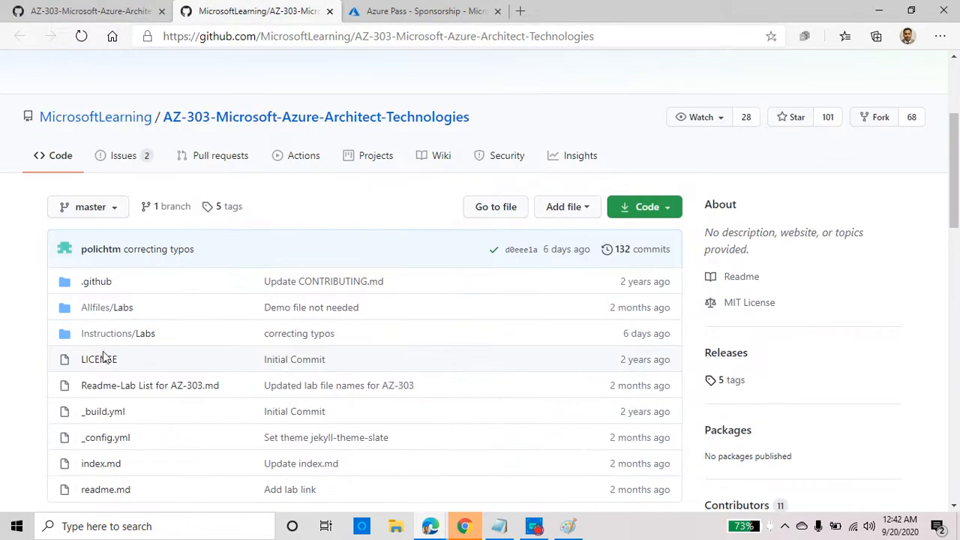
pyautogui.click(113, 308)
pyautogui.scroll(-3, 253, 312)
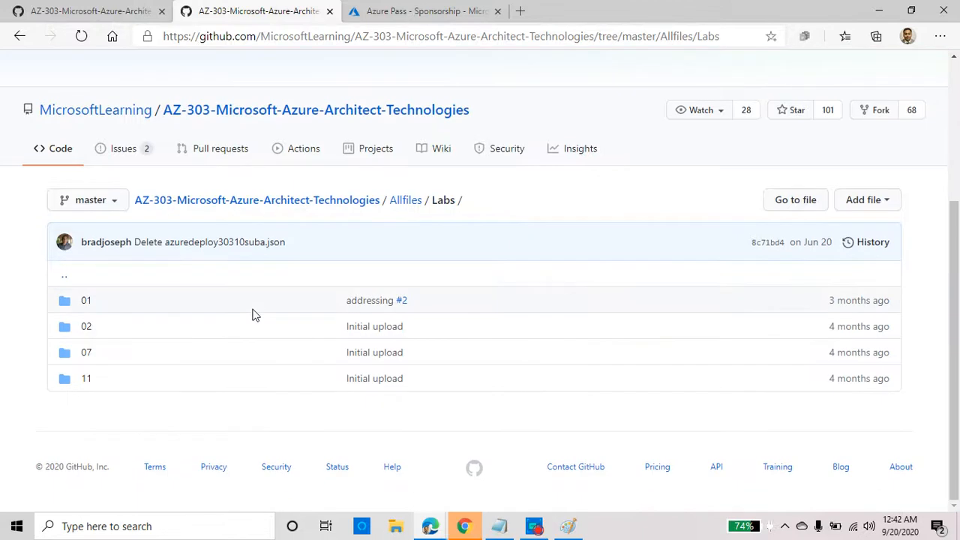
pyautogui.click(85, 303)
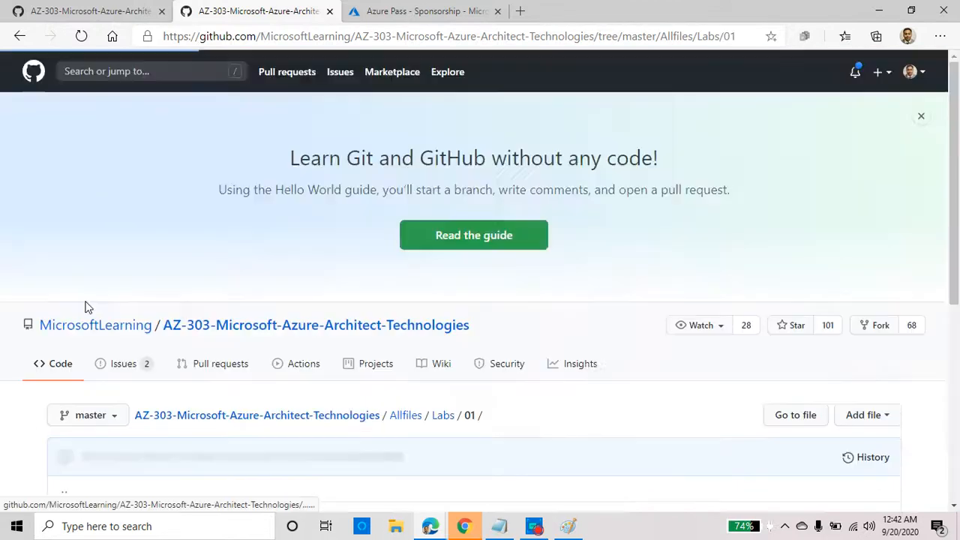
pyautogui.scroll(-3, 118, 300)
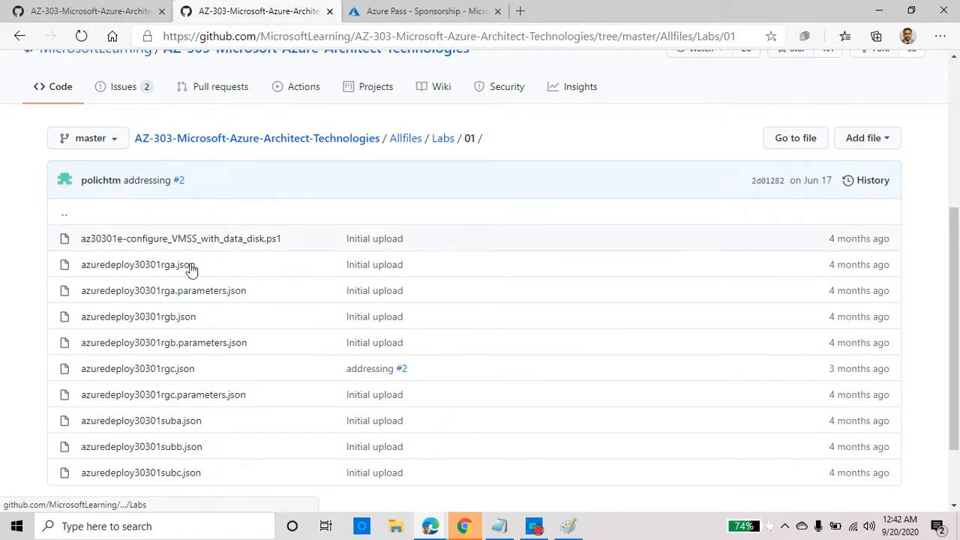
pyautogui.scroll(-3, 191, 270)
# Compare the Labs/01 folder's files with the Lab Files list in the lab instructions and revisit the step 5 upload path.
pyautogui.click(112, 11)
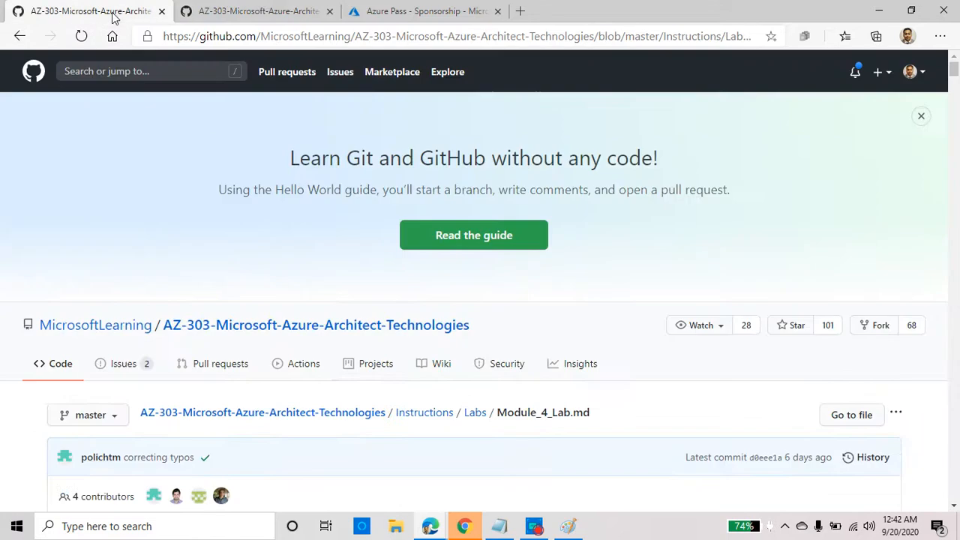
pyautogui.scroll(-8, 396, 386)
pyautogui.scroll(-12, 396, 386)
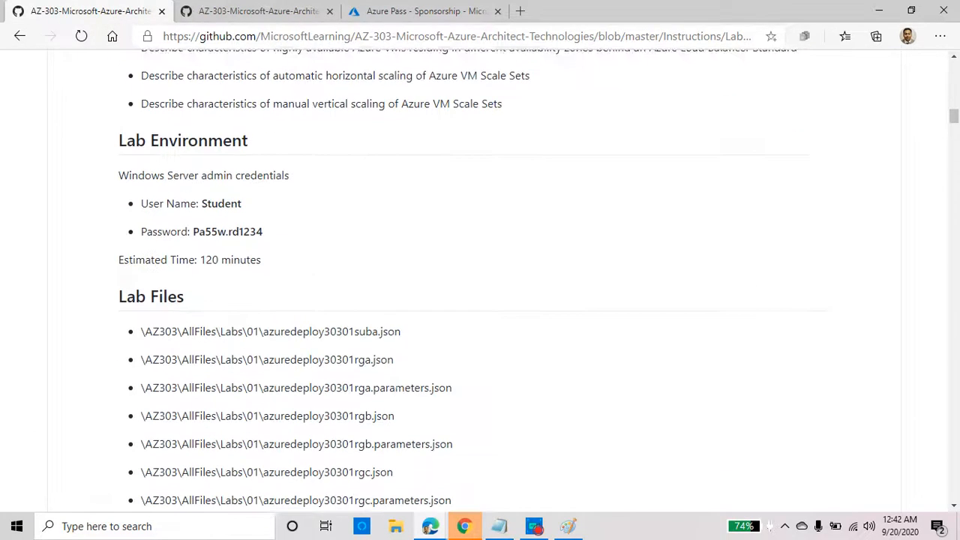
pyautogui.click(268, 10)
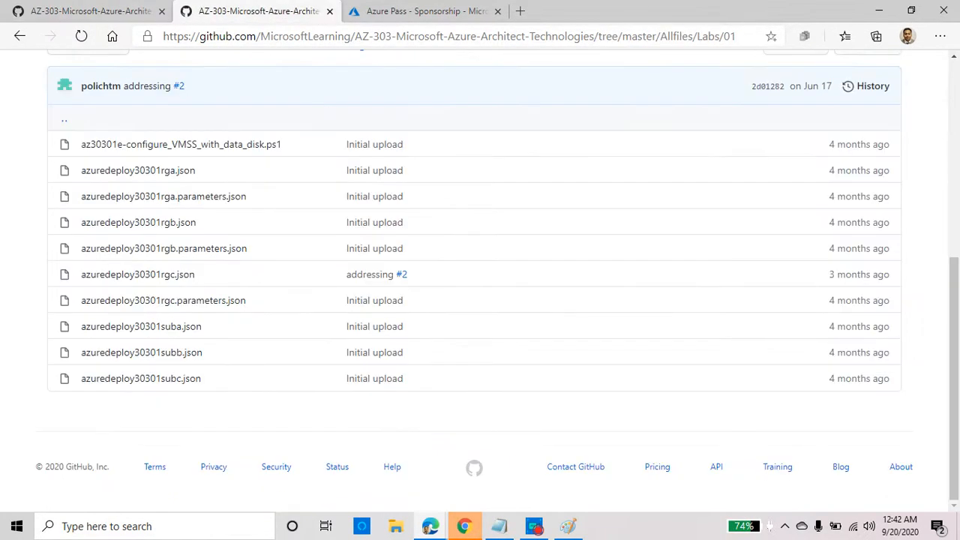
pyautogui.click(109, 12)
pyautogui.scroll(-10, 247, 349)
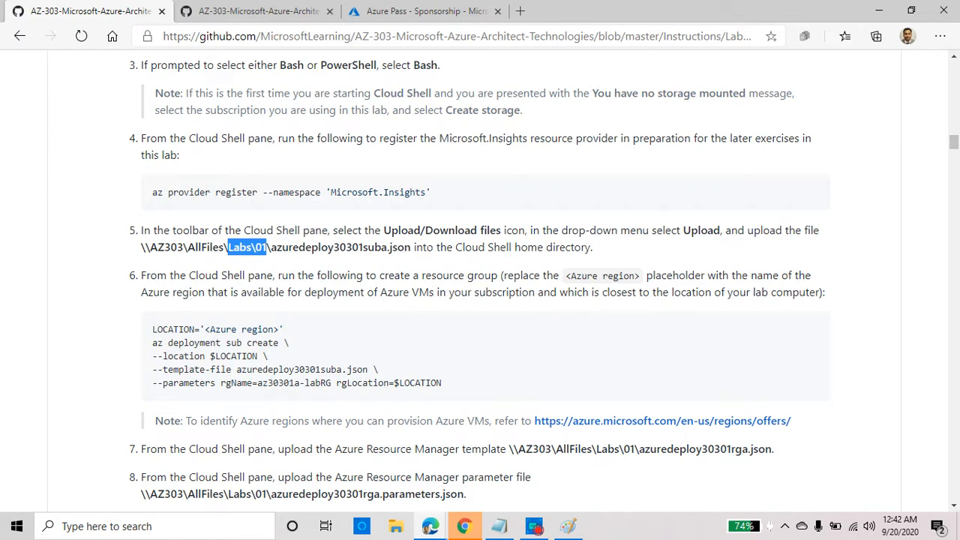
# Open azuredeploy30301suba.json from the Labs/01 folder on GitHub and display its raw content.
pyautogui.click(254, 11)
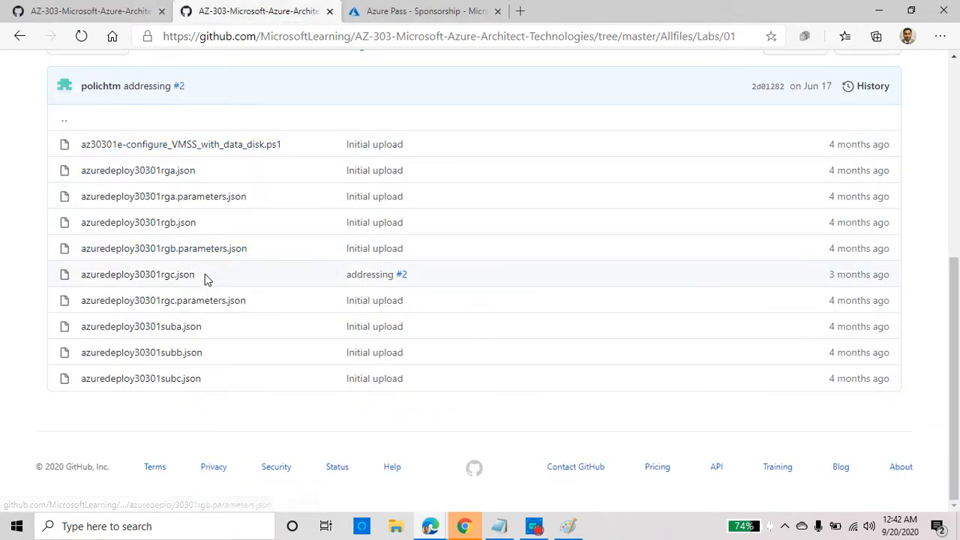
pyautogui.click(183, 330)
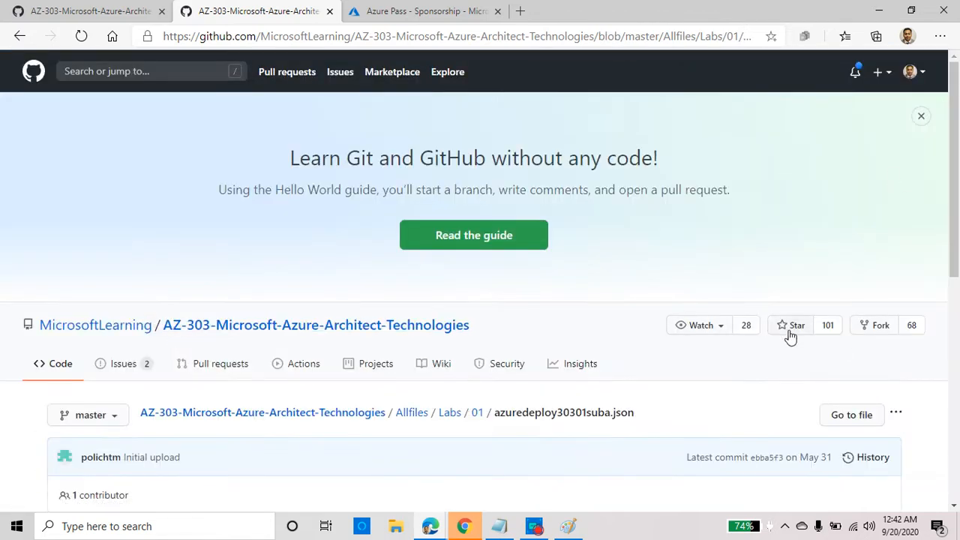
pyautogui.scroll(-2, 876, 345)
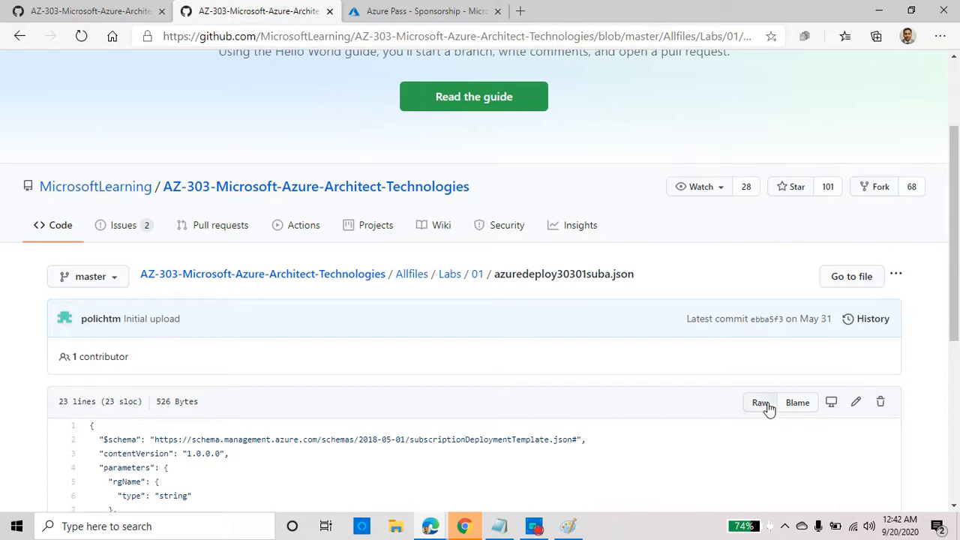
pyautogui.click(765, 406)
pyautogui.rightClick(375, 129)
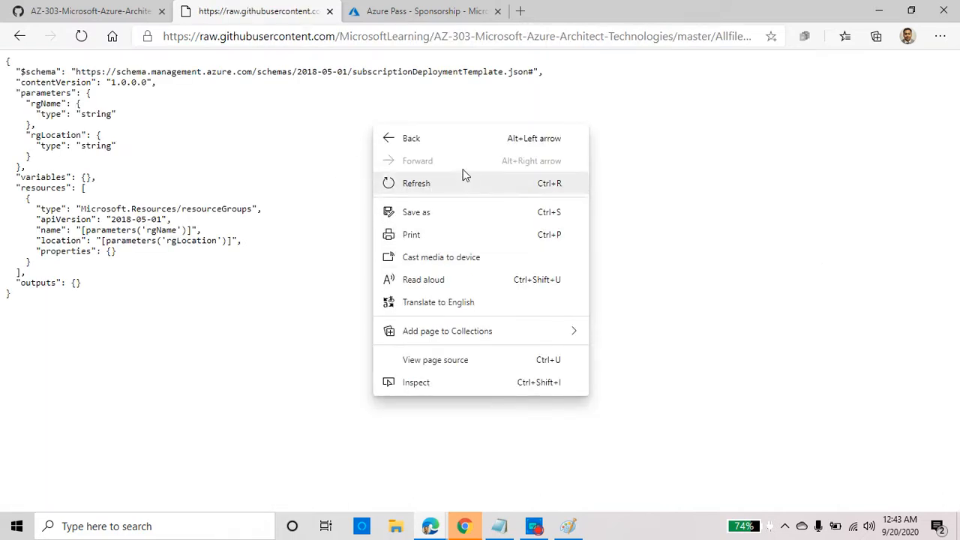
pyautogui.click(227, 322)
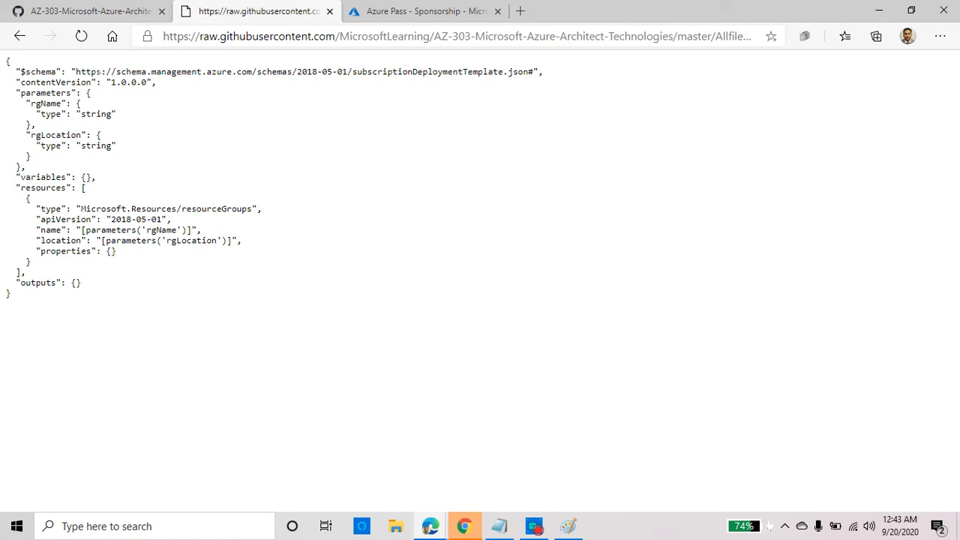
# Examine the template's schema, contentVersion, parameters, variables and resources sections, including the resource group's type, name and location.
pyautogui.tripleClick(57, 71)
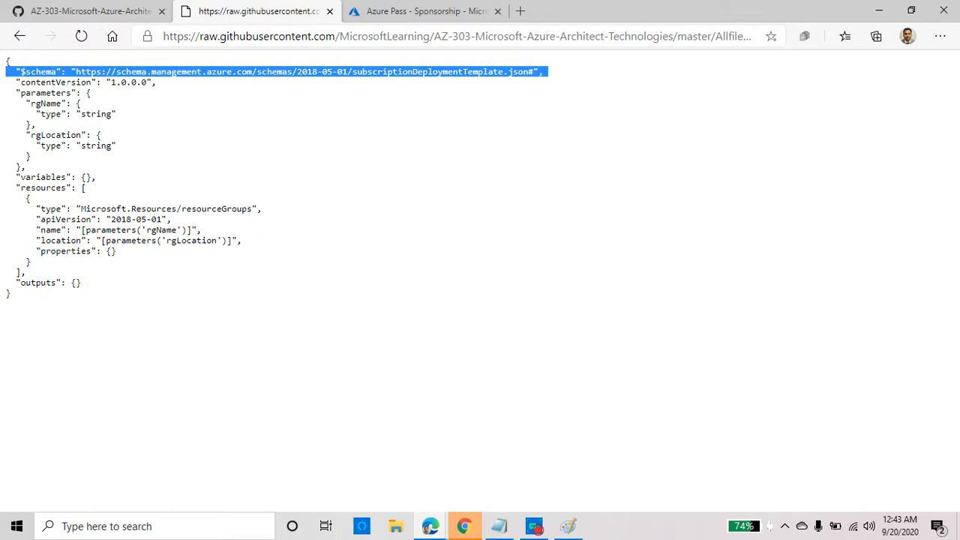
pyautogui.tripleClick(67, 83)
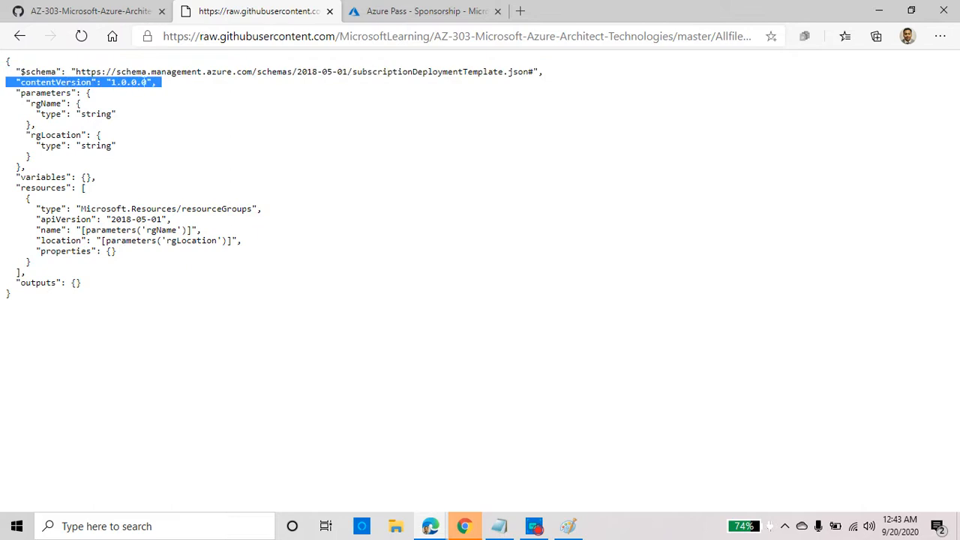
pyautogui.tripleClick(36, 93)
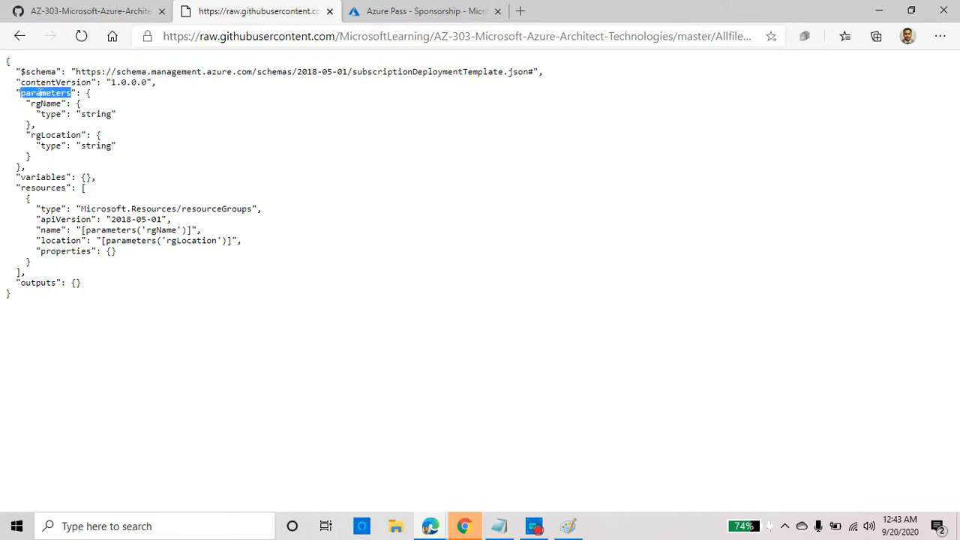
pyautogui.tripleClick(56, 135)
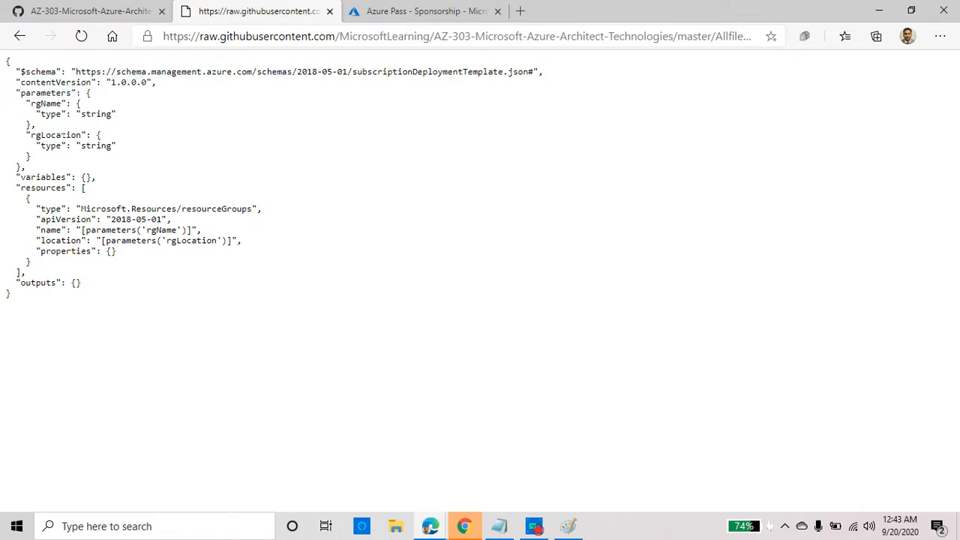
pyautogui.tripleClick(43, 177)
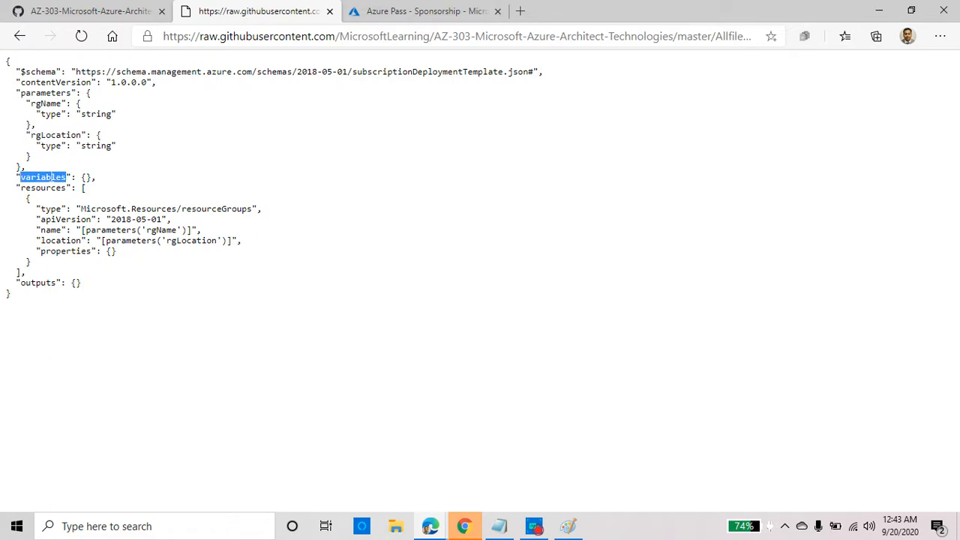
pyautogui.tripleClick(43, 188)
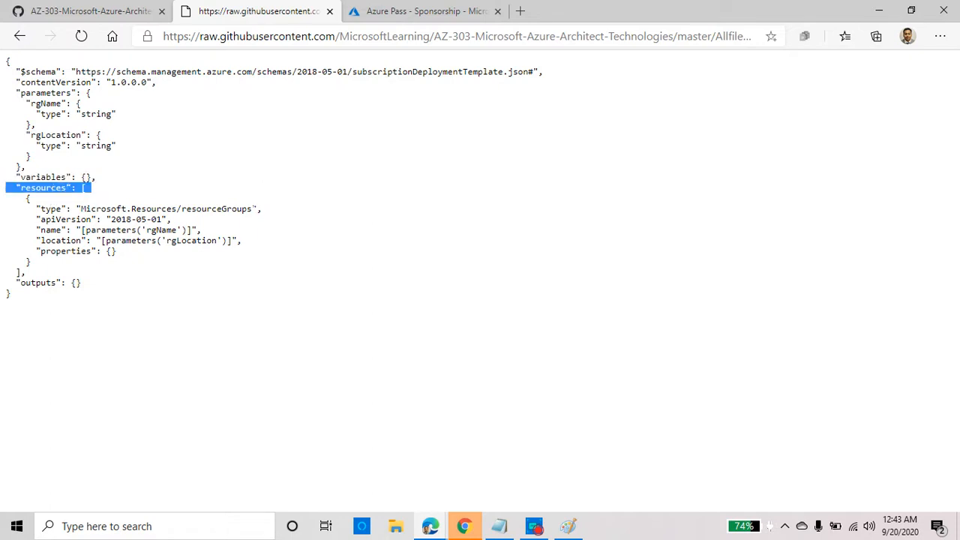
pyautogui.moveTo(263, 209); pyautogui.dragTo(40, 209)
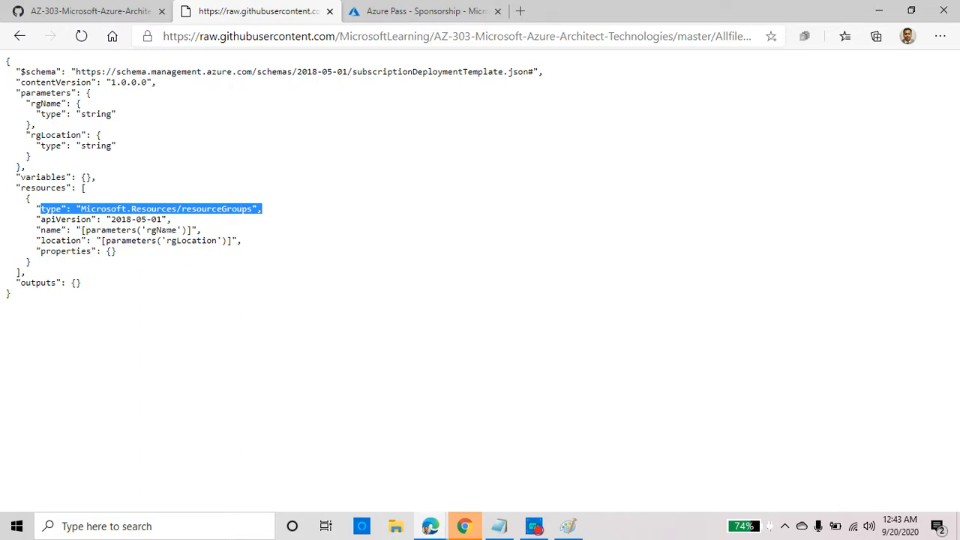
pyautogui.tripleClick(196, 230)
pyautogui.tripleClick(204, 240)
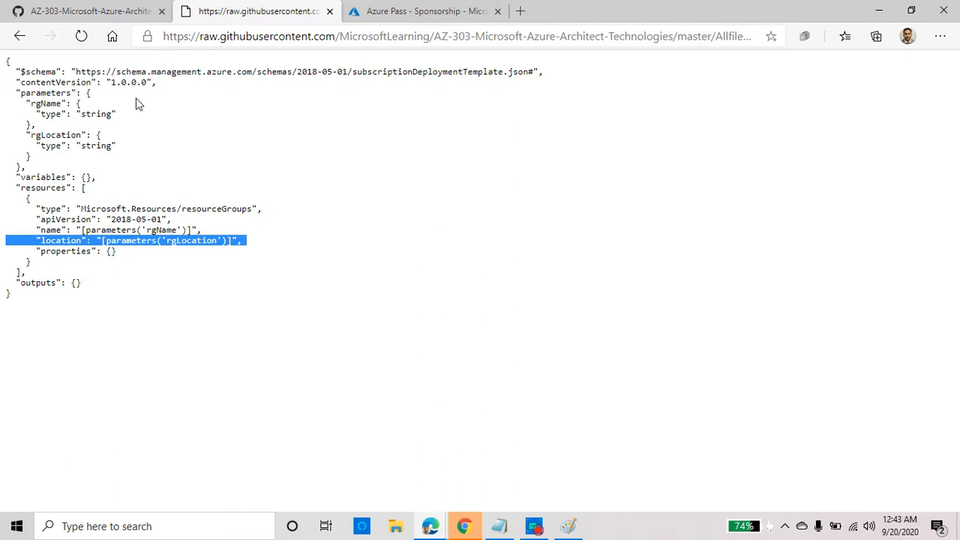
# Start saving the raw template file and create and open a new folder named 303 in Downloads.
pyautogui.rightClick(491, 131)
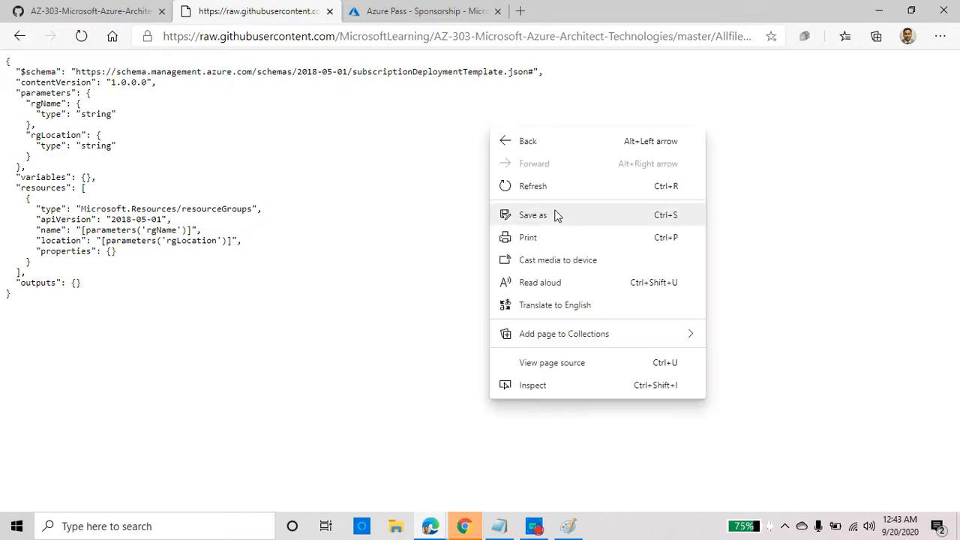
pyautogui.click(405, 240)
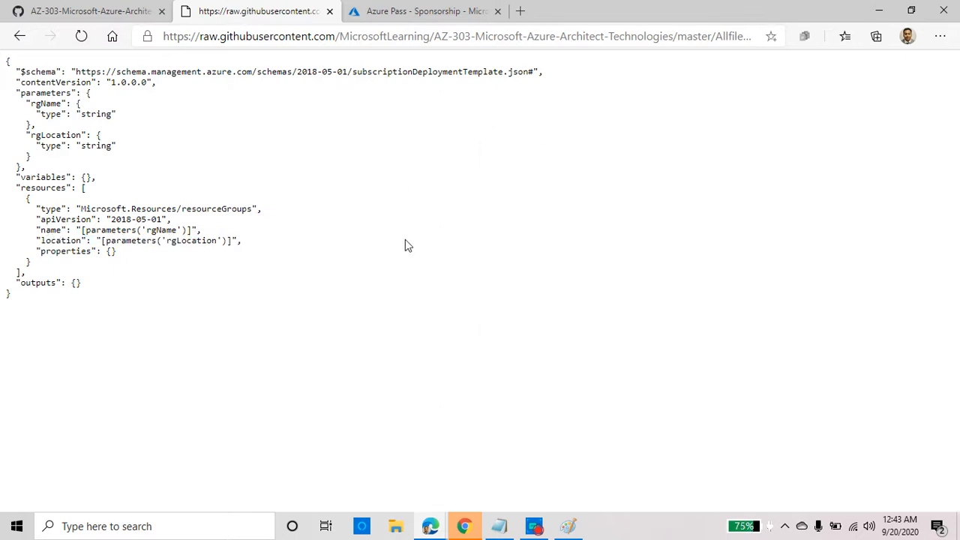
pyautogui.rightClick(396, 175)
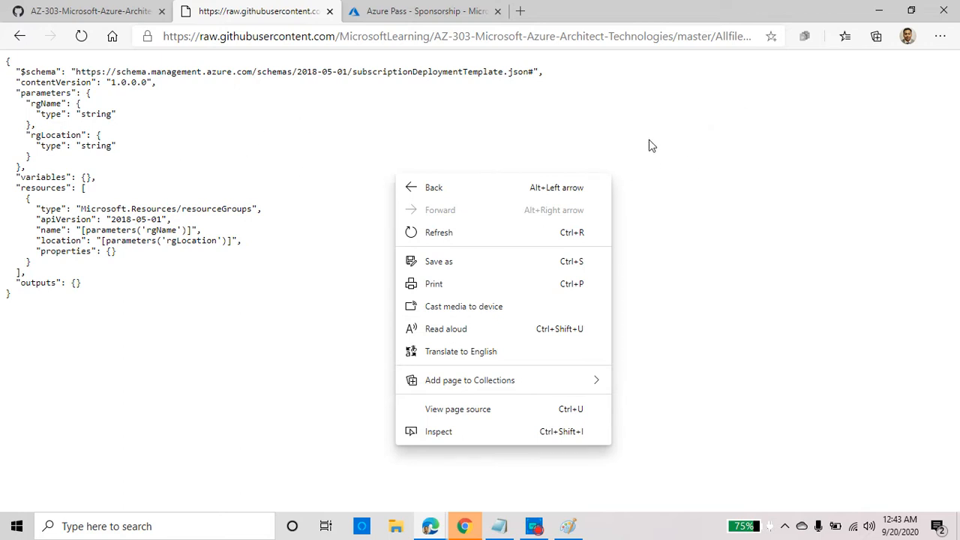
pyautogui.click(476, 267)
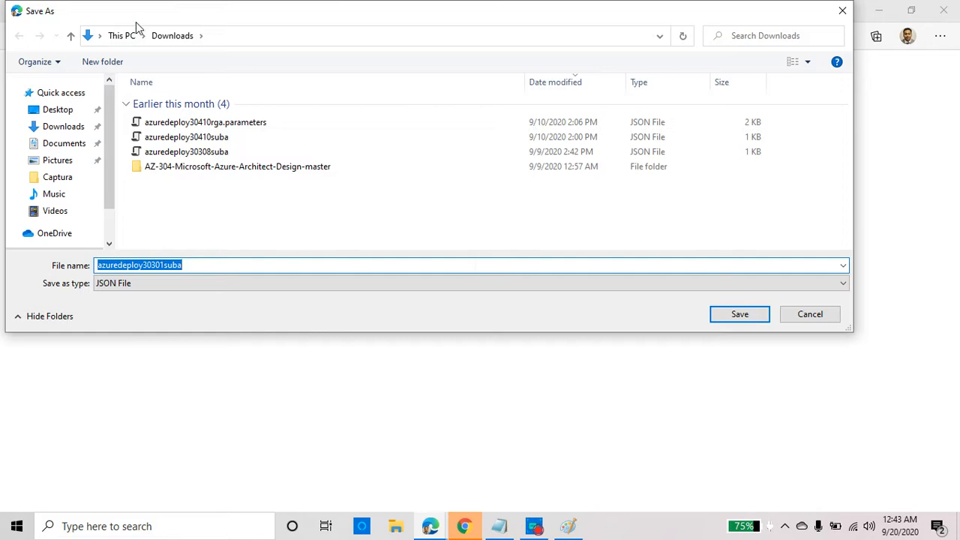
pyautogui.click(102, 63)
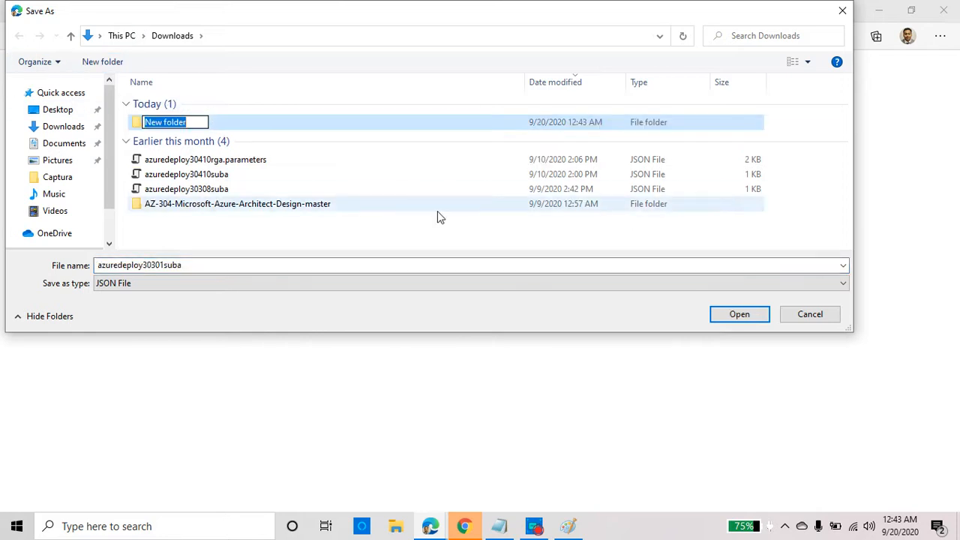
pyautogui.write('30')
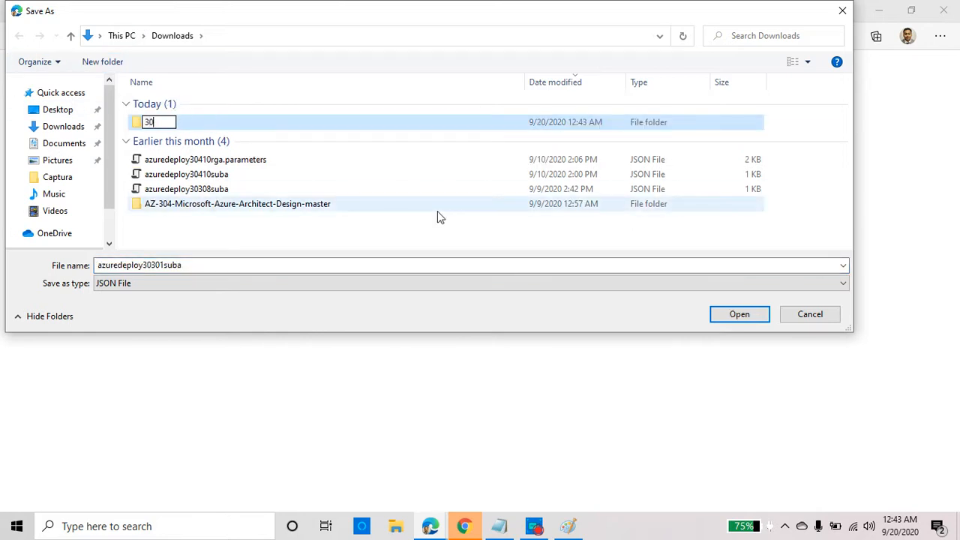
pyautogui.write('3')
pyautogui.press('Return')
pyautogui.press('Return')
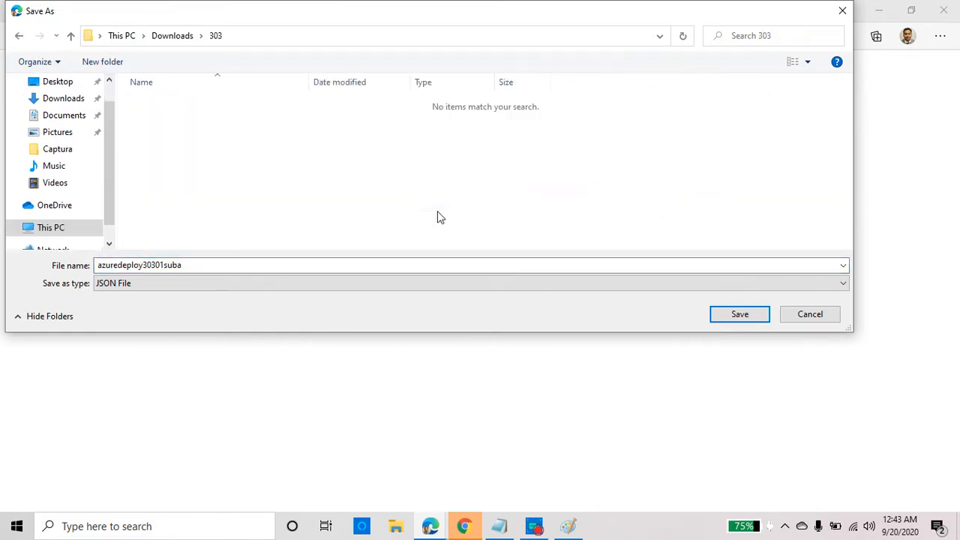
# Create a subfolder named 01 inside 303 and save azuredeploy30301suba there as a JSON file.
pyautogui.click(107, 68)
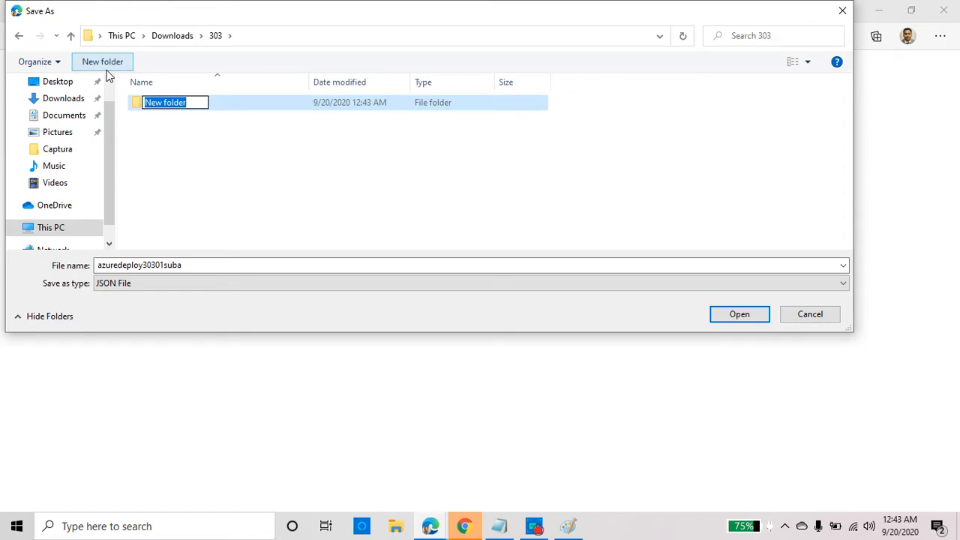
pyautogui.write('01')
pyautogui.press('Return')
pyautogui.press('Return')
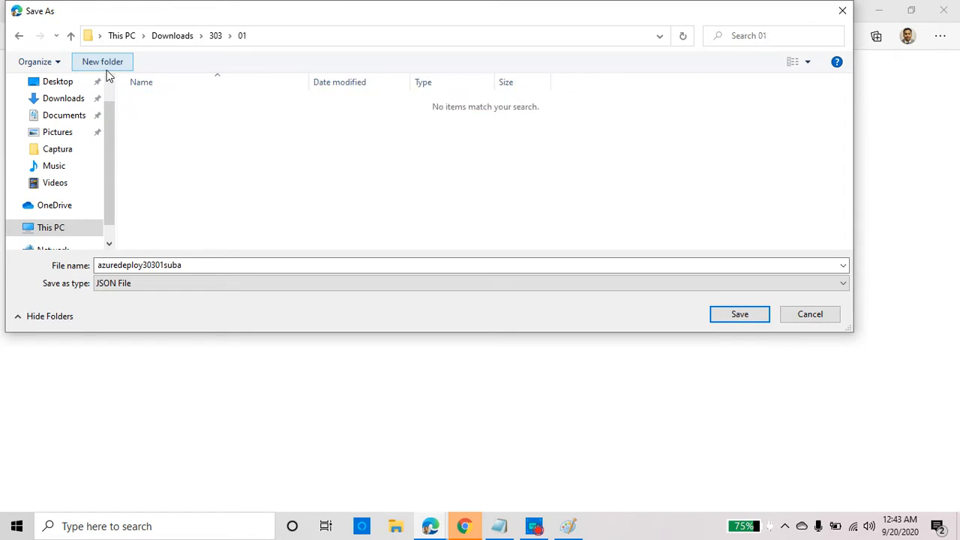
pyautogui.click(726, 315)
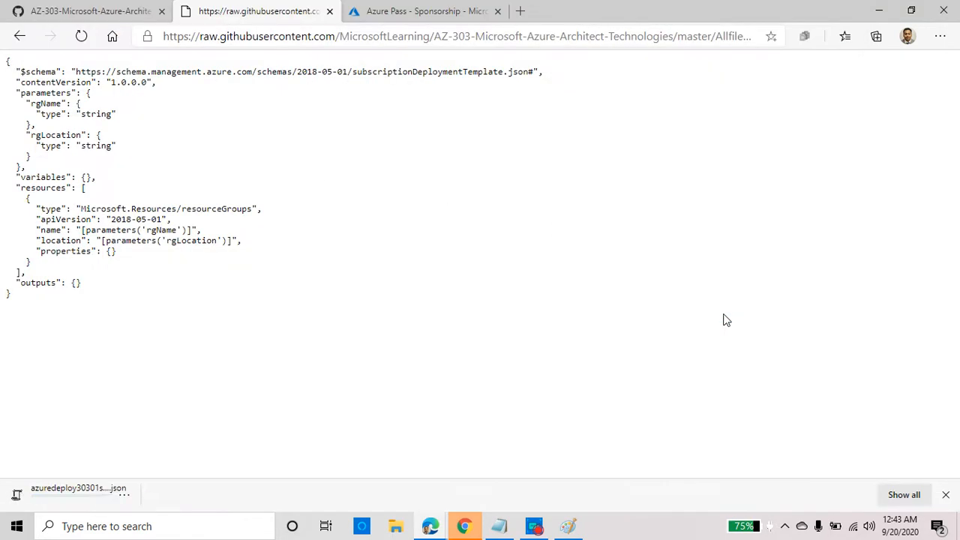
# Copy the step 6 resource group deployment command from the lab instructions into Notepad, replacing the existing text.
pyautogui.click(85, 12)
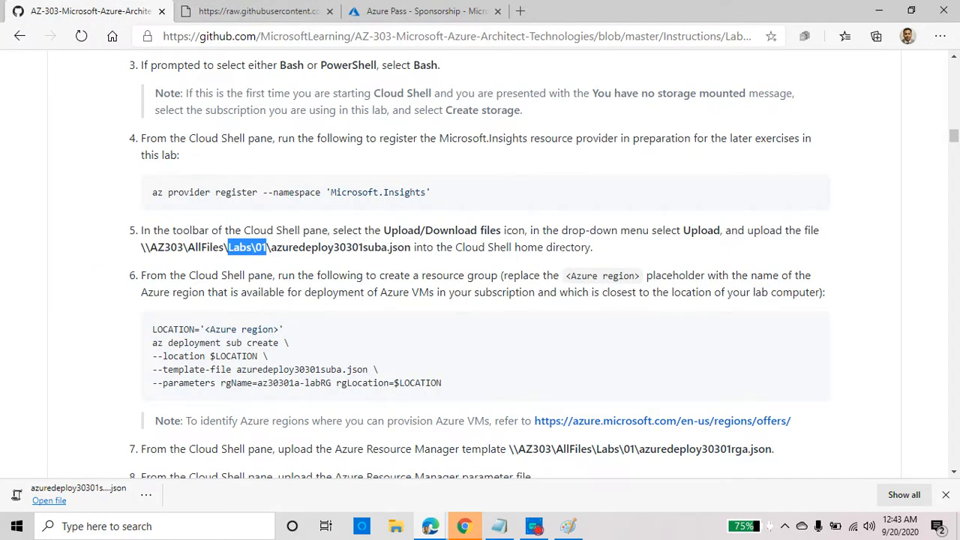
pyautogui.scroll(-3, 236, 332)
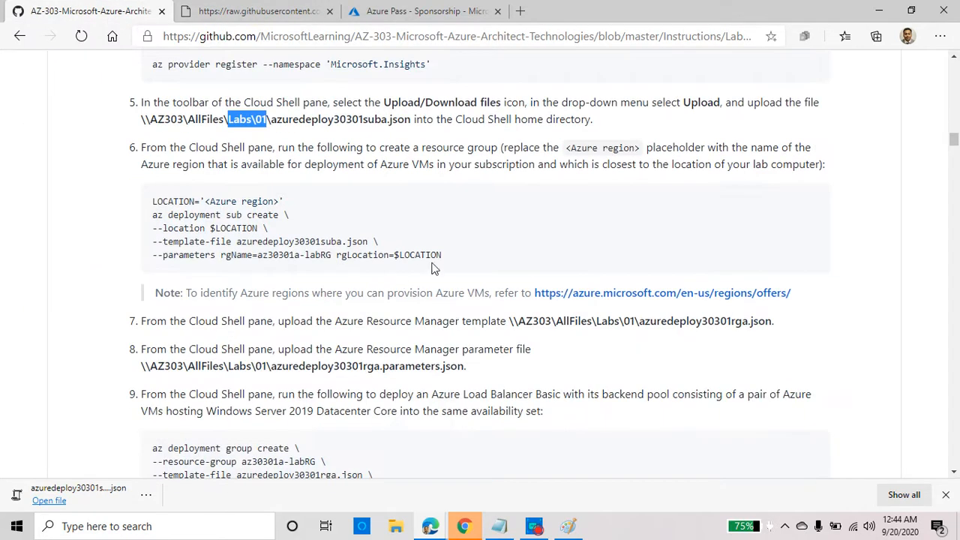
pyautogui.moveTo(443, 255); pyautogui.dragTo(152, 203)
pyautogui.rightClick(180, 210)
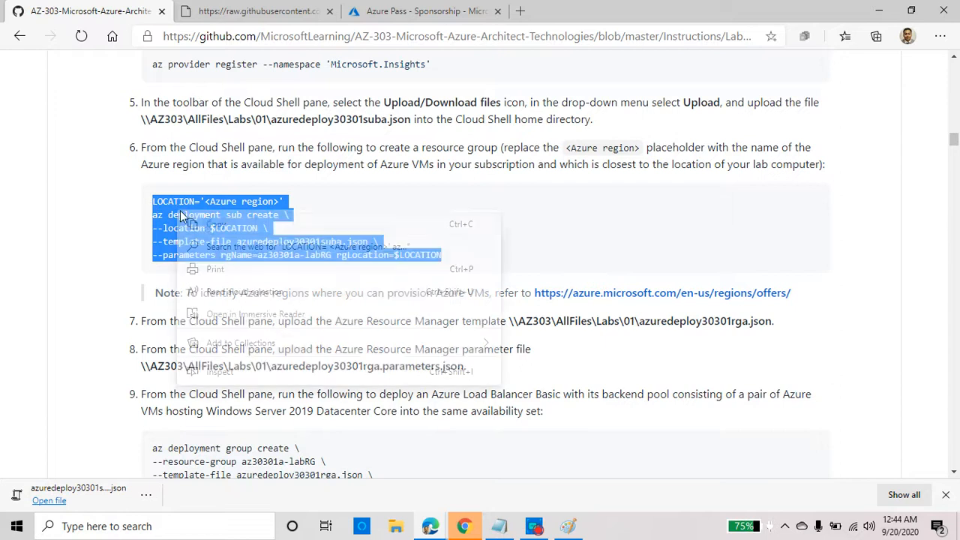
pyautogui.click(218, 225)
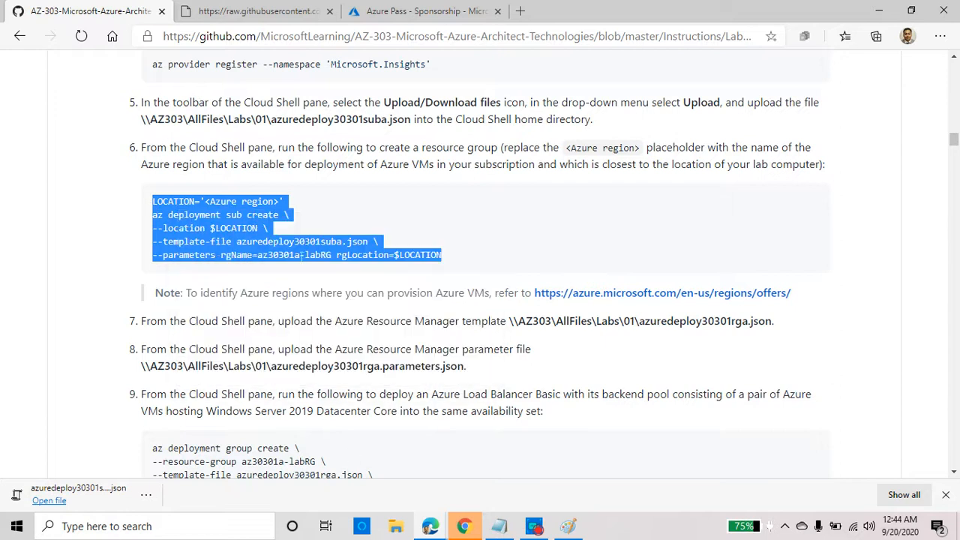
pyautogui.click(500, 525)
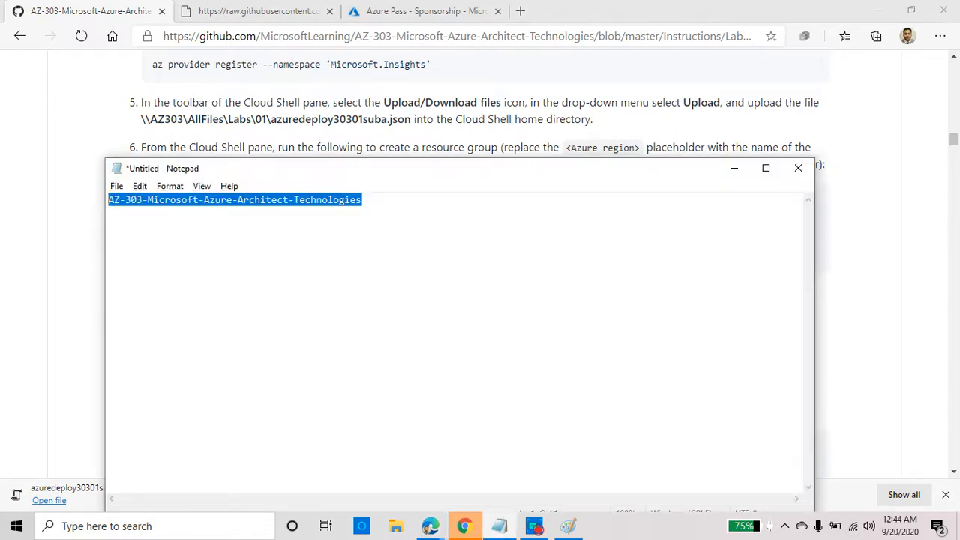
pyautogui.press('BackSpace')
pyautogui.hotkey('ctrl', 'v')
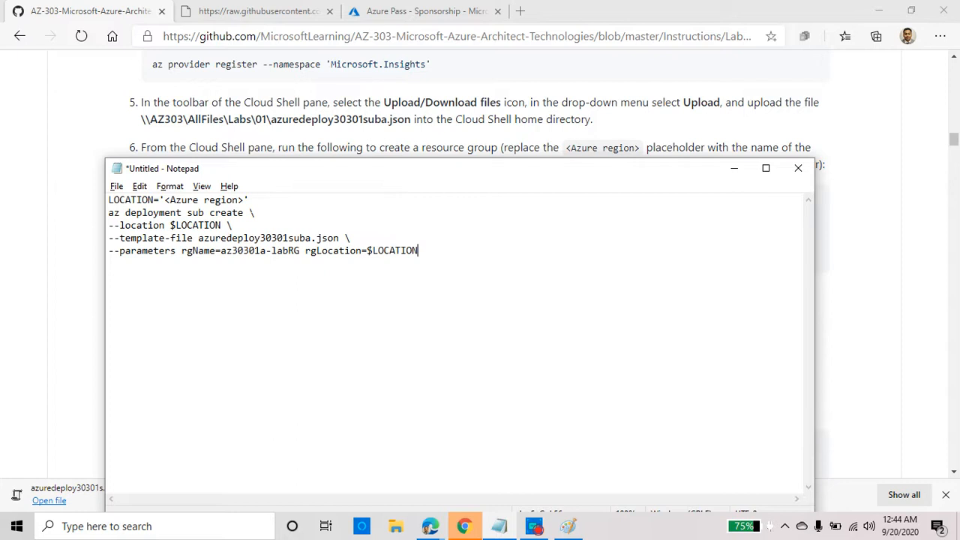
# Replace the Azure region placeholder in the LOCATION line with eastus and review the az deployment sub create command.
pyautogui.moveTo(239, 201); pyautogui.dragTo(164, 200)
pyautogui.click(239, 200)
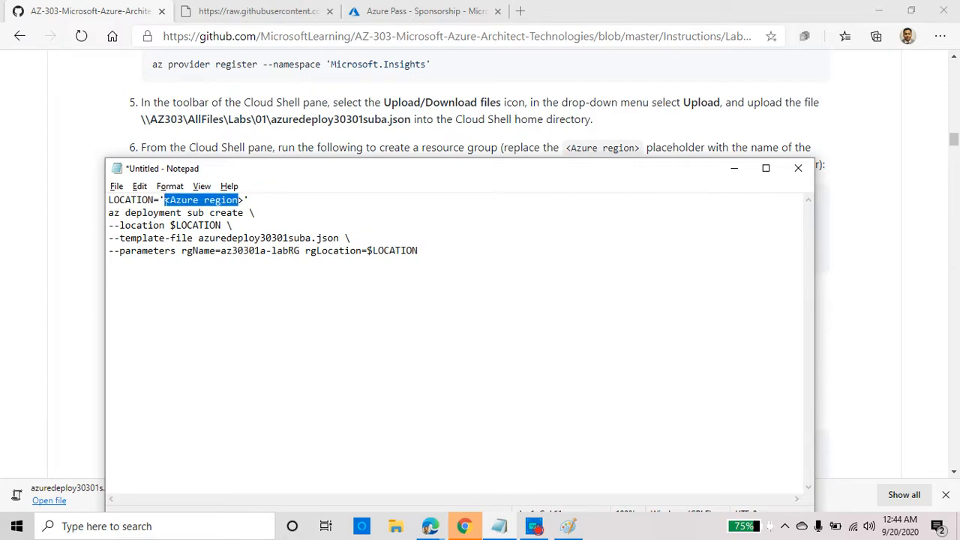
pyautogui.write('eastus')
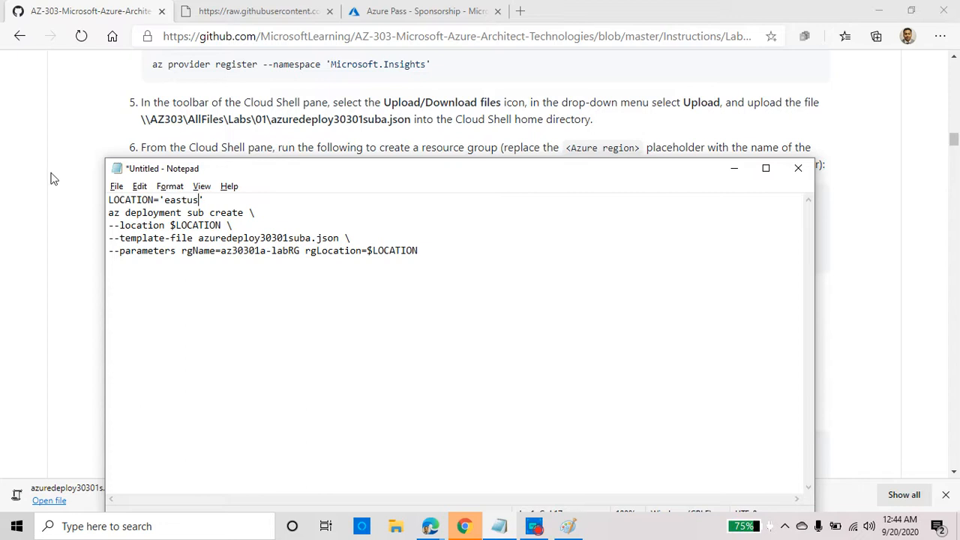
pyautogui.moveTo(418, 251); pyautogui.dragTo(114, 201)
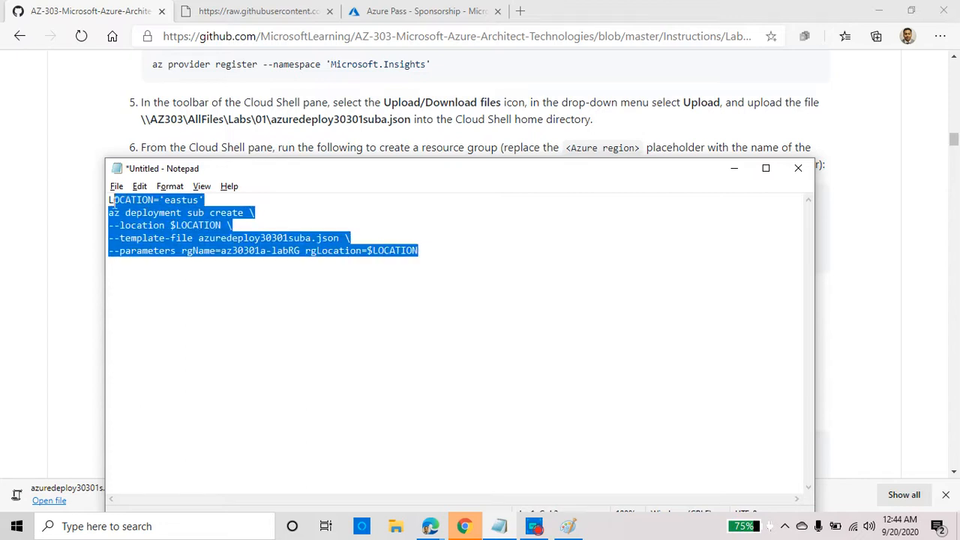
pyautogui.click(189, 213)
pyautogui.moveTo(124, 213); pyautogui.dragTo(241, 213)
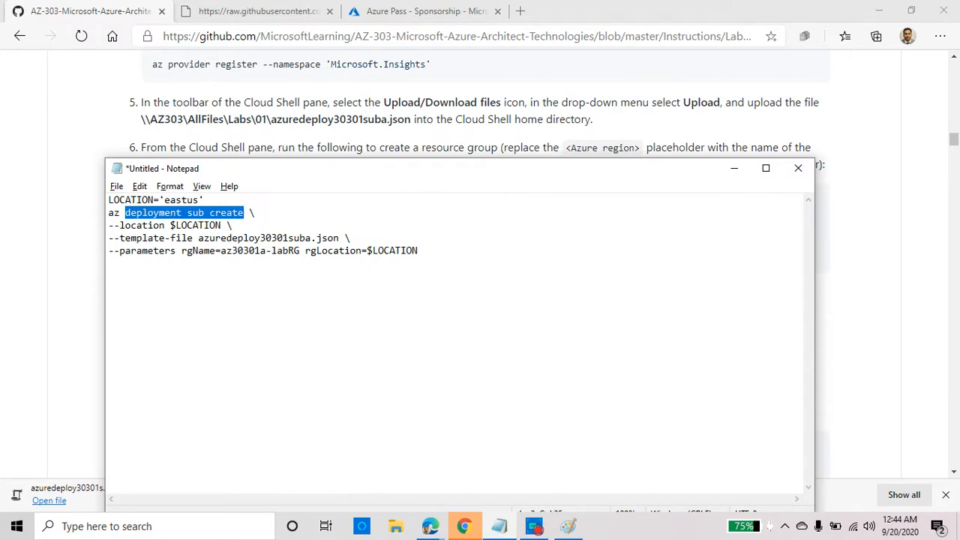
# Switch to the Azure portal and upload azuredeploy30301suba.json from Downloads/303/01 to the Cloud Shell home directory.
pyautogui.click(551, 147)
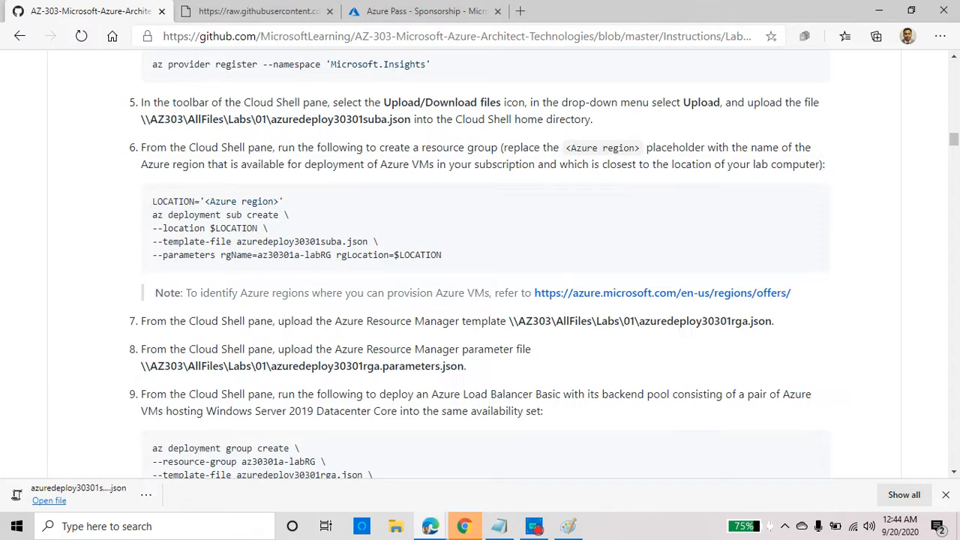
pyautogui.click(364, 11)
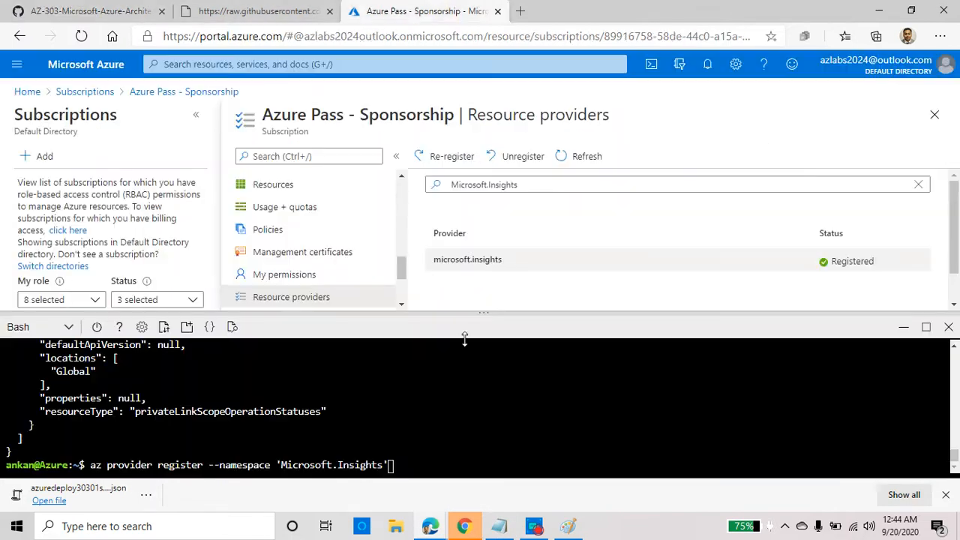
pyautogui.click(165, 330)
pyautogui.click(184, 347)
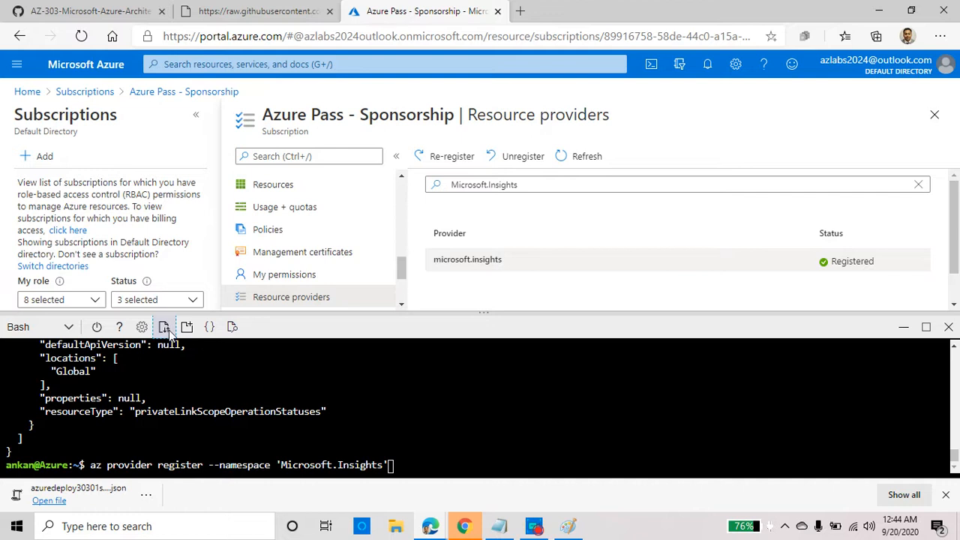
pyautogui.click(165, 328)
pyautogui.click(184, 353)
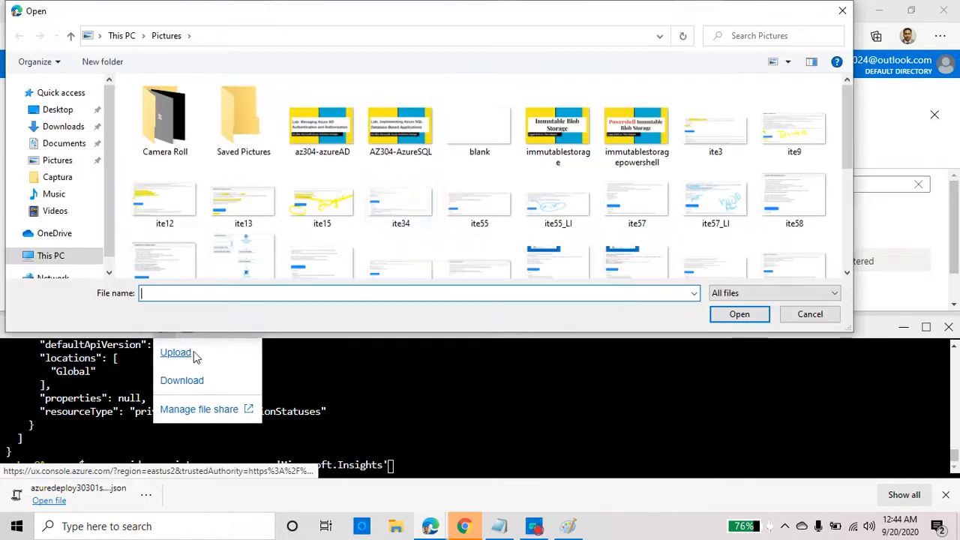
pyautogui.click(63, 126)
pyautogui.doubleClick(148, 120)
pyautogui.click(166, 105)
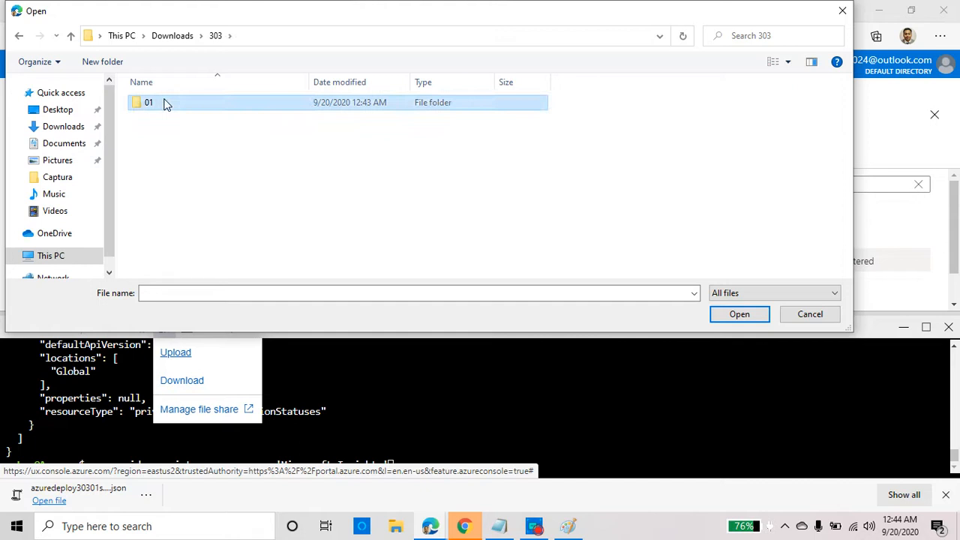
pyautogui.doubleClick(167, 105)
pyautogui.click(199, 105)
pyautogui.click(739, 314)
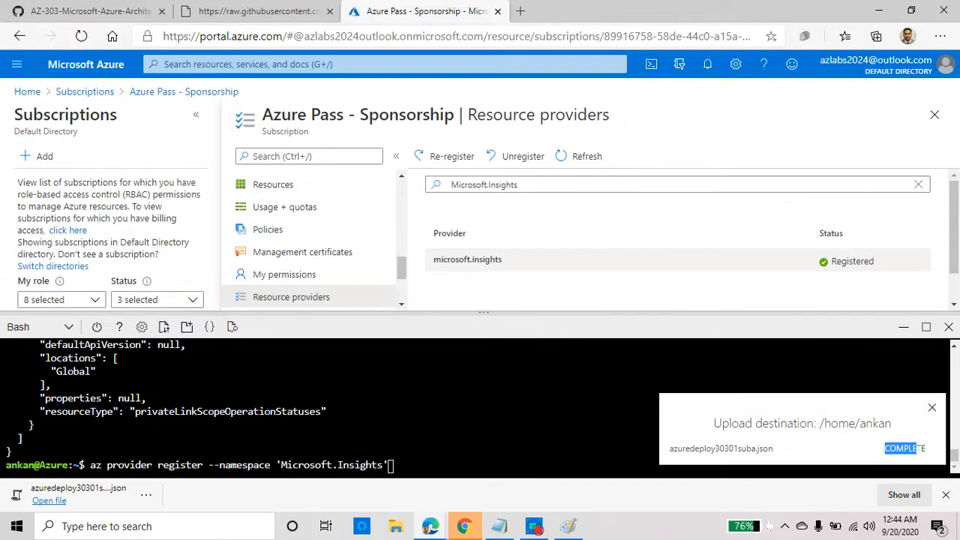
pyautogui.click(447, 455)
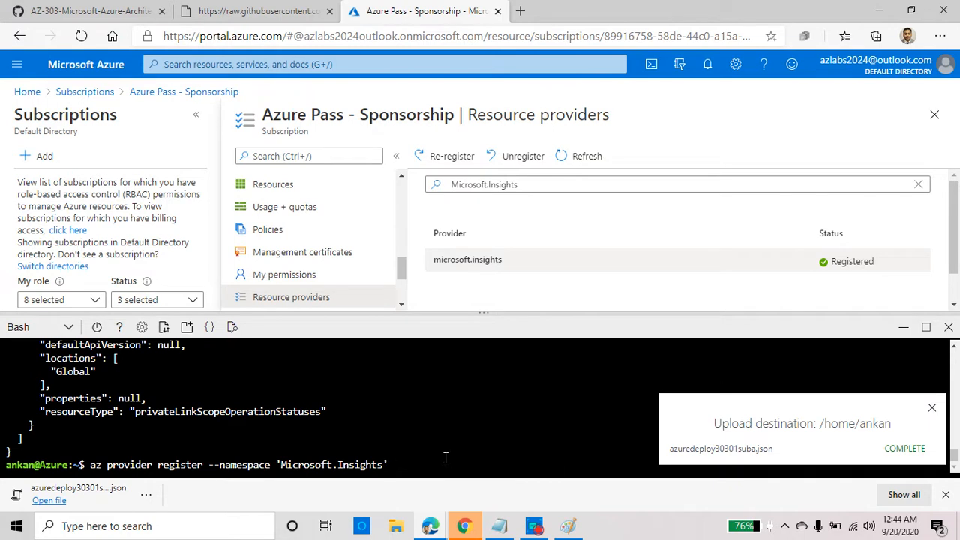
# Clear the pending provider registration command and list the Cloud Shell home directory with ls to check for azuredeploy30301suba.json.
pyautogui.hotkey('ctrl', 'u')
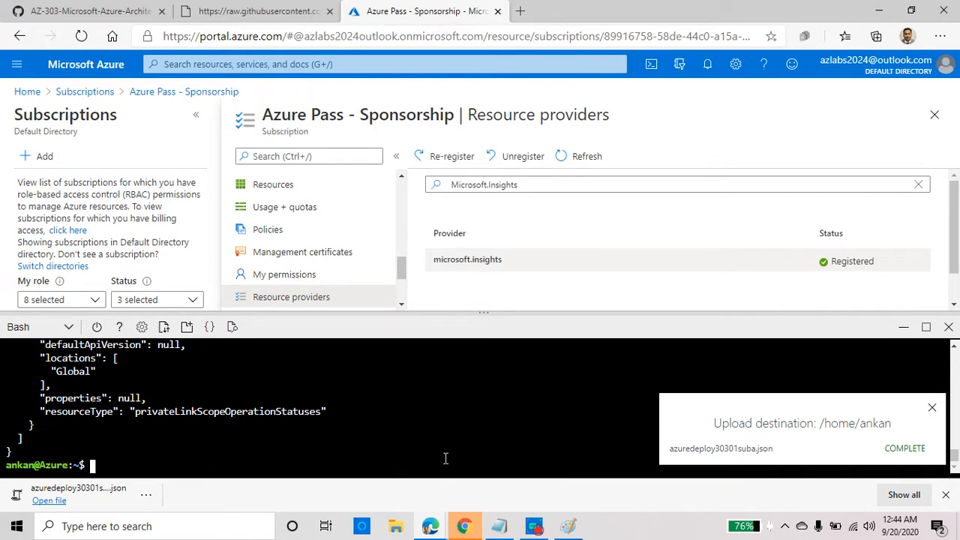
pyautogui.write('ls')
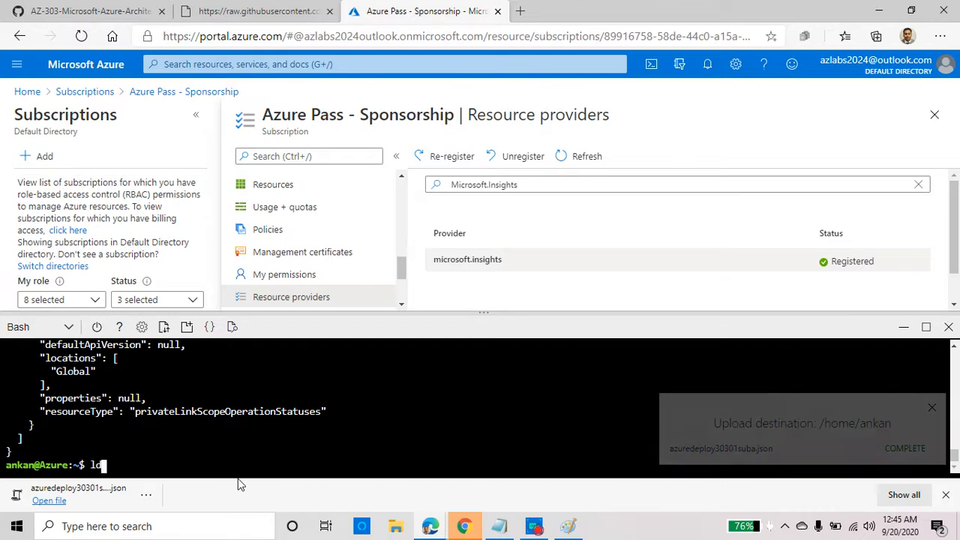
pyautogui.press('Return')
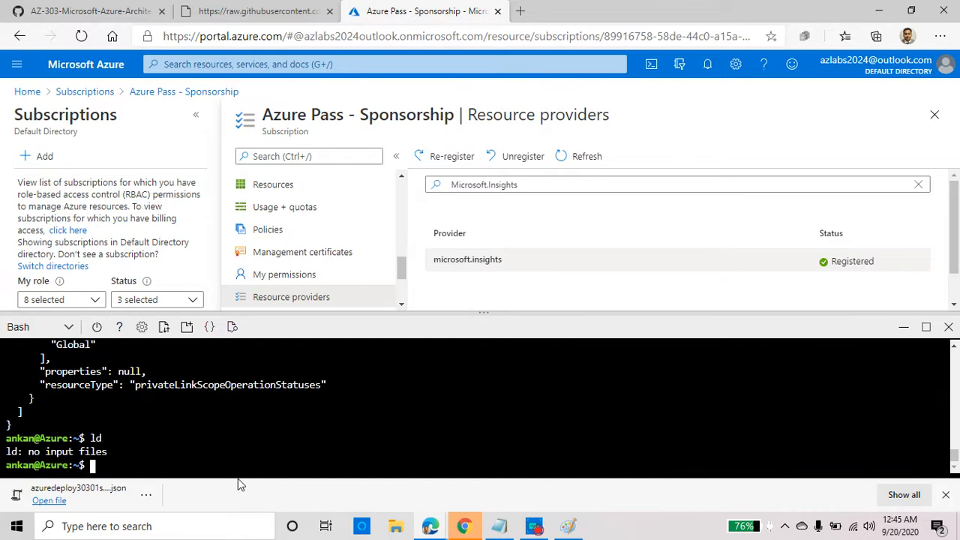
pyautogui.write('ls')
pyautogui.press('Return')
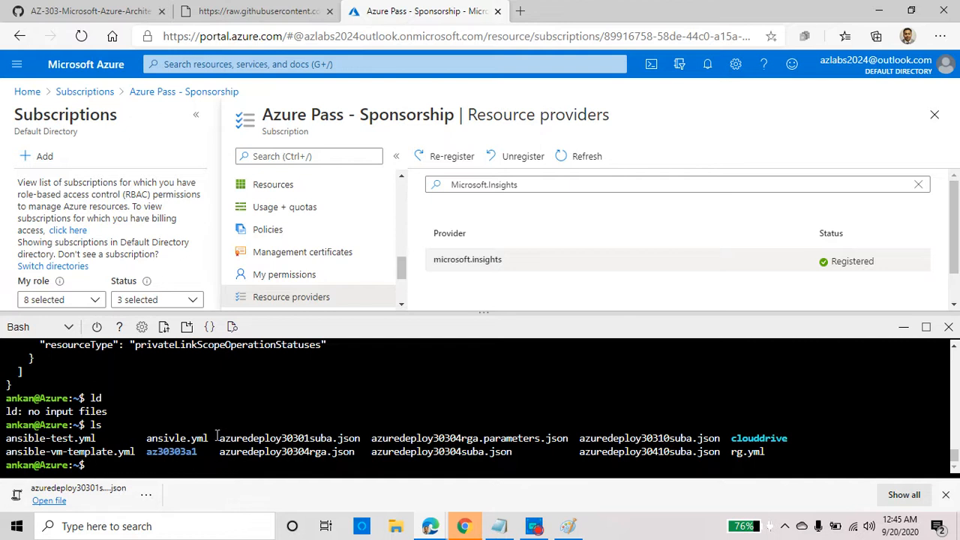
pyautogui.moveTo(216, 436); pyautogui.dragTo(357, 439)
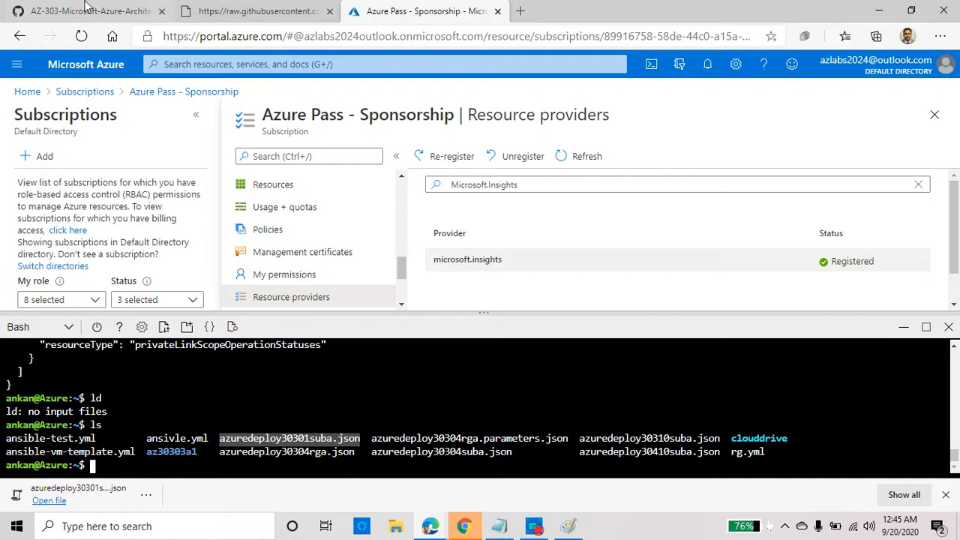
# Copy the eastus az deployment sub create command from Notepad into Cloud Shell, run it, and enlarge the shell pane.
pyautogui.click(501, 526)
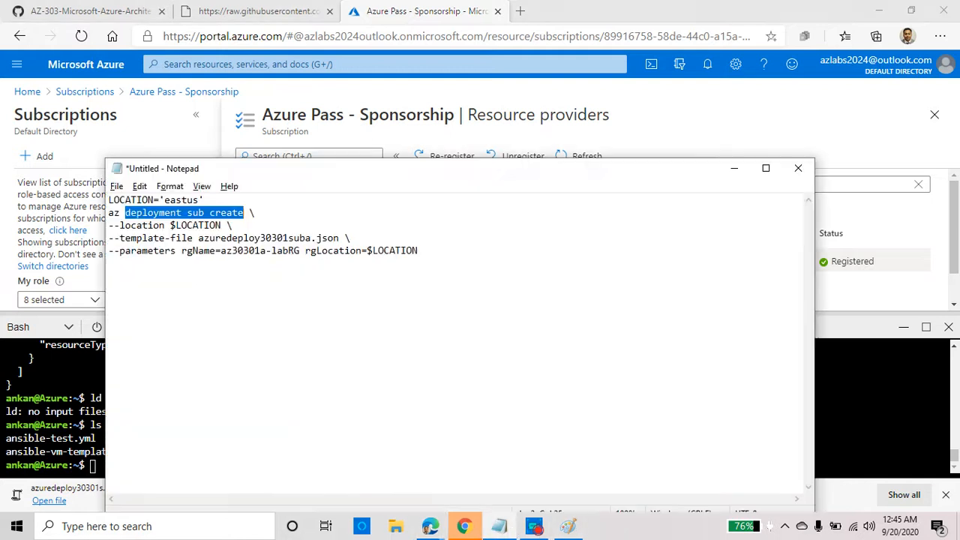
pyautogui.moveTo(418, 250); pyautogui.dragTo(109, 200)
pyautogui.rightClick(140, 216)
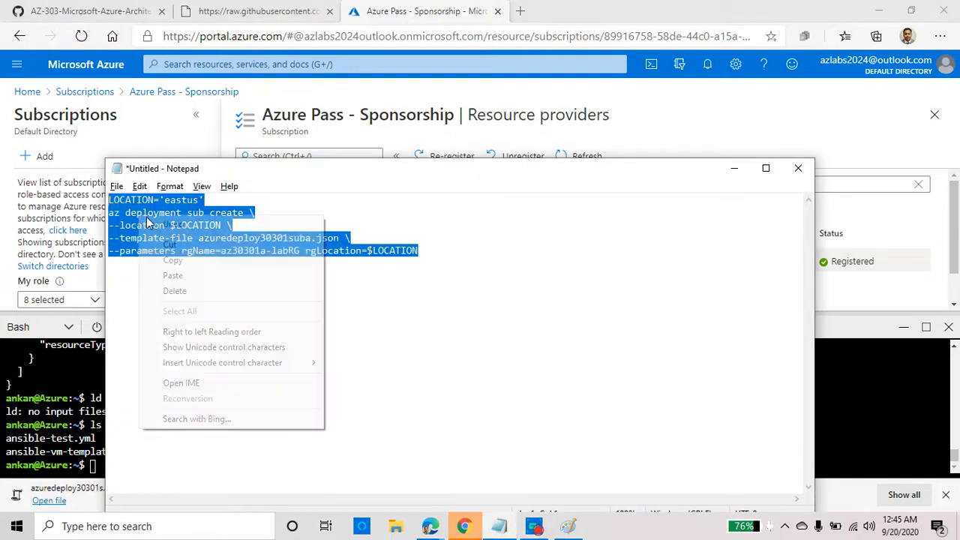
pyautogui.click(200, 259)
pyautogui.rightClick(100, 465)
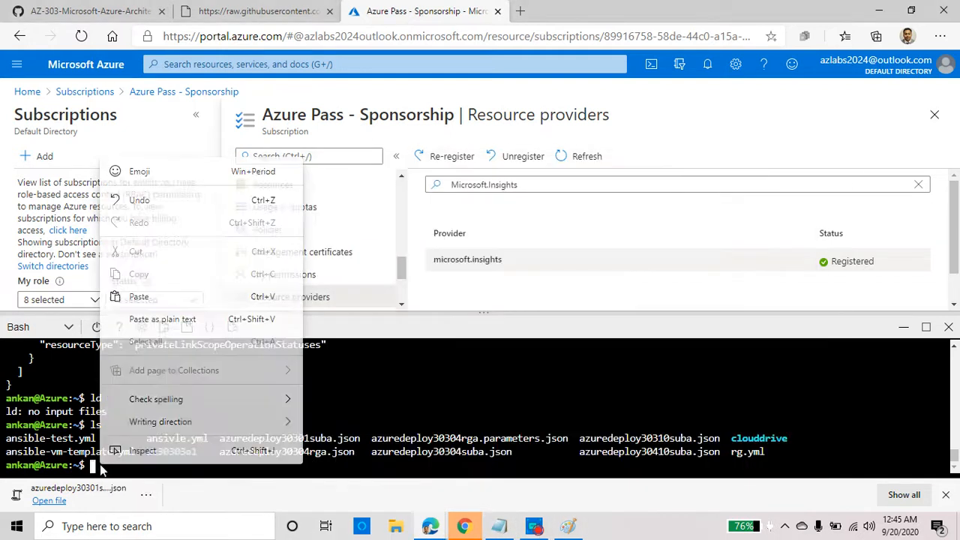
pyautogui.click(153, 295)
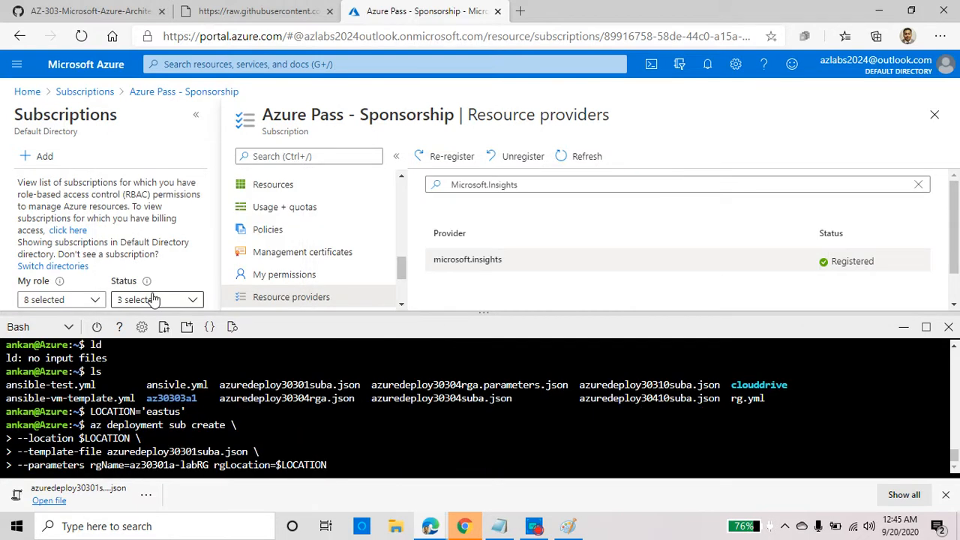
pyautogui.press('Return')
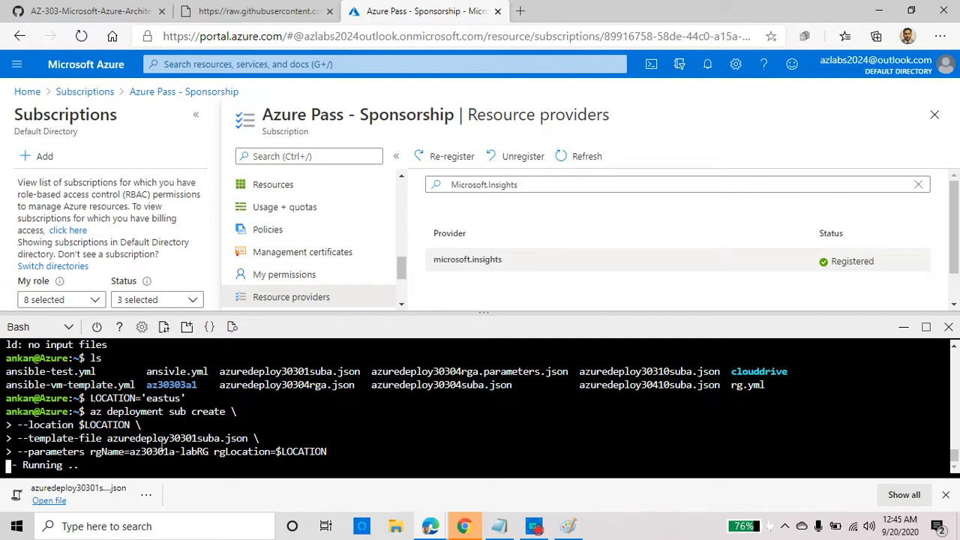
pyautogui.click(946, 495)
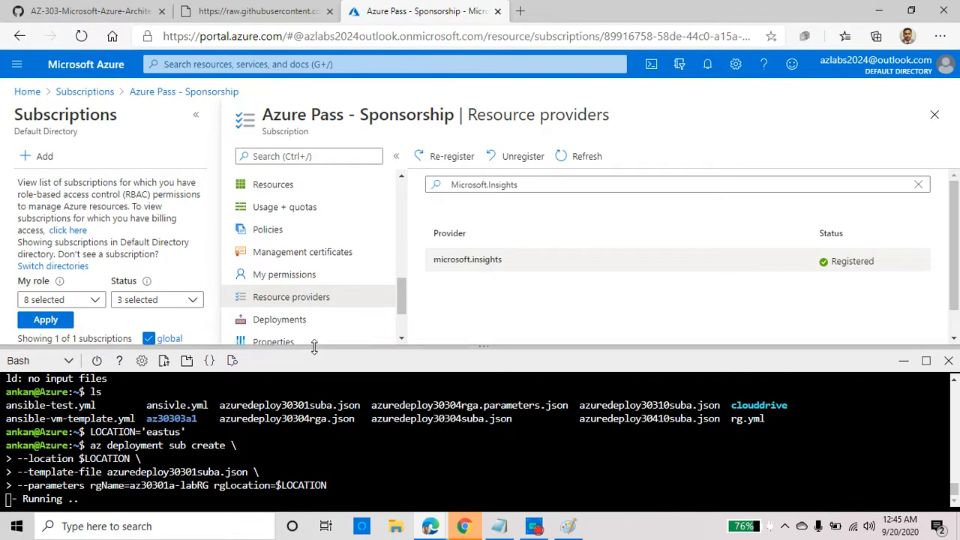
pyautogui.moveTo(314, 349); pyautogui.dragTo(307, 266)
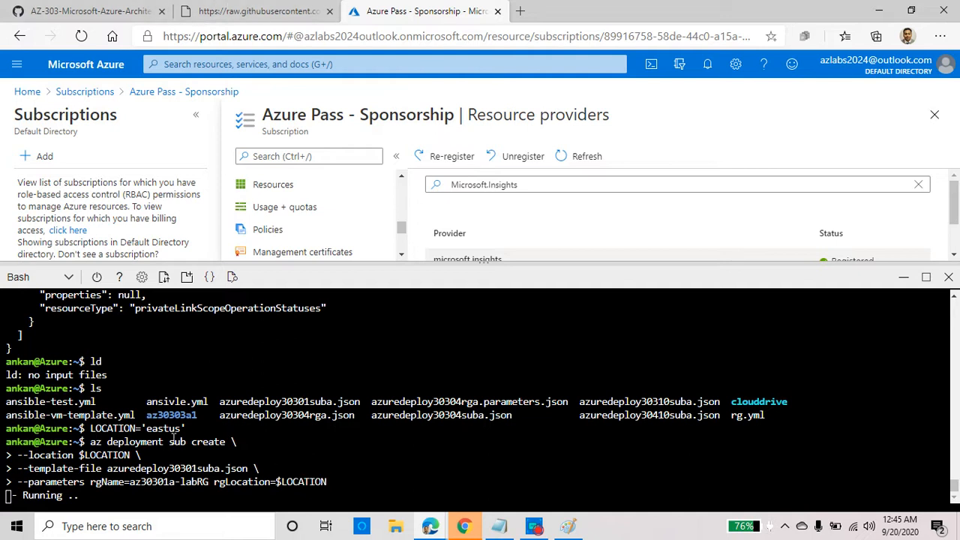
# Review lab step 6 on creating the resource group, focusing on the rgName and rgLocation parameters.
pyautogui.click(138, 13)
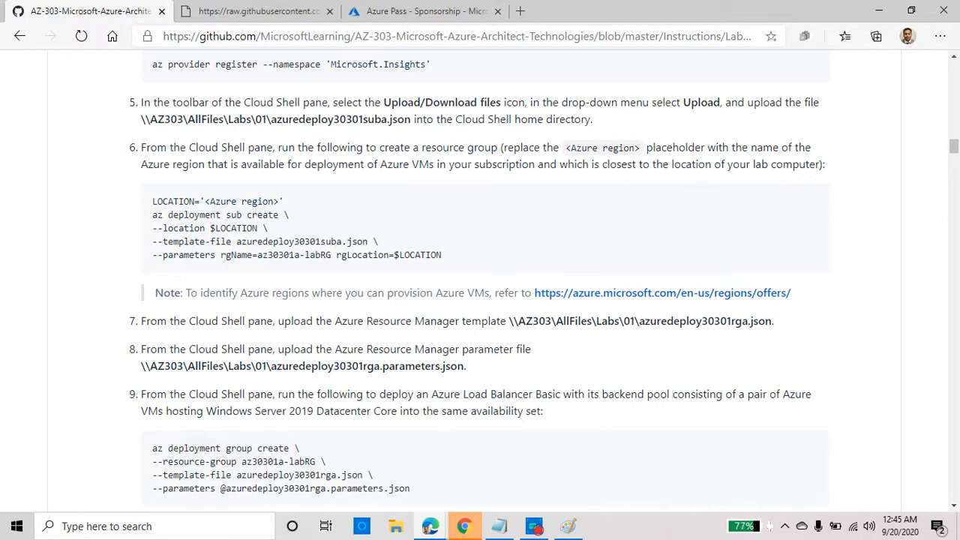
pyautogui.moveTo(421, 147); pyautogui.dragTo(503, 148)
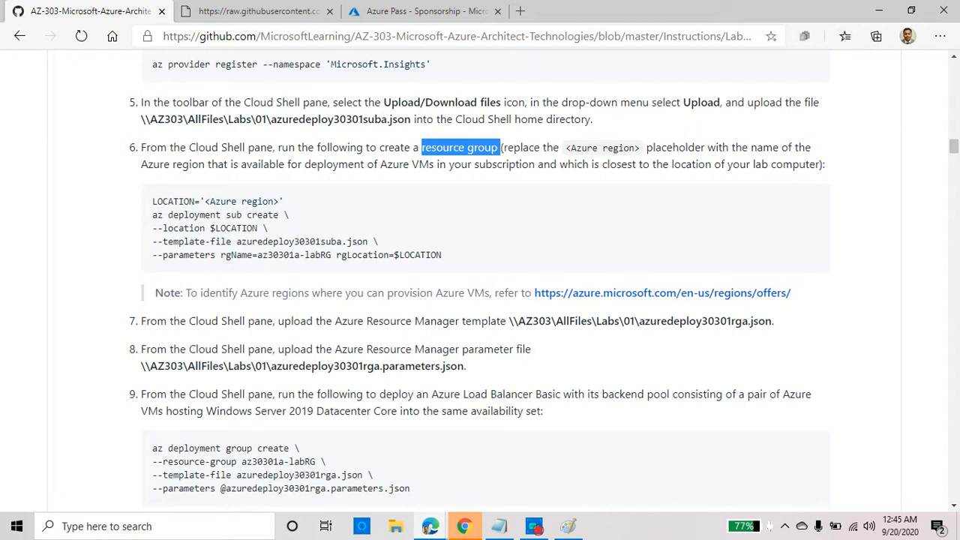
pyautogui.moveTo(221, 255); pyautogui.dragTo(332, 255)
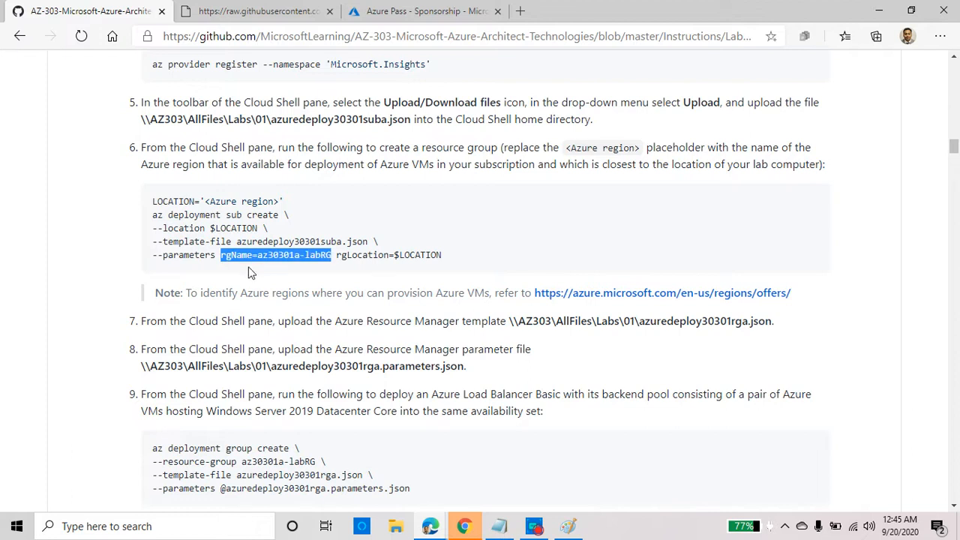
pyautogui.tripleClick(312, 255)
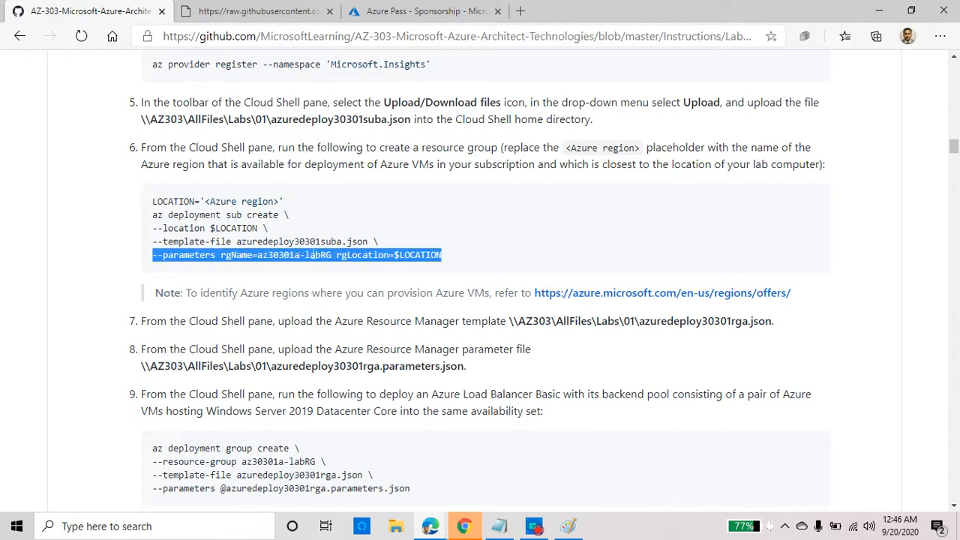
# Return to the Azure portal and check the az30301a-labRG resource group's overview from the resource groups list.
pyautogui.click(425, 12)
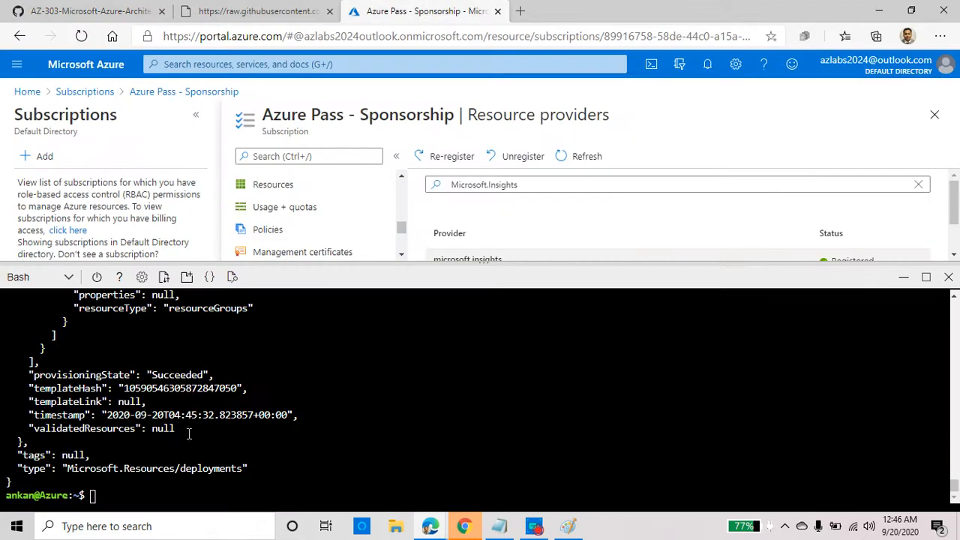
pyautogui.scroll(3, 230, 183)
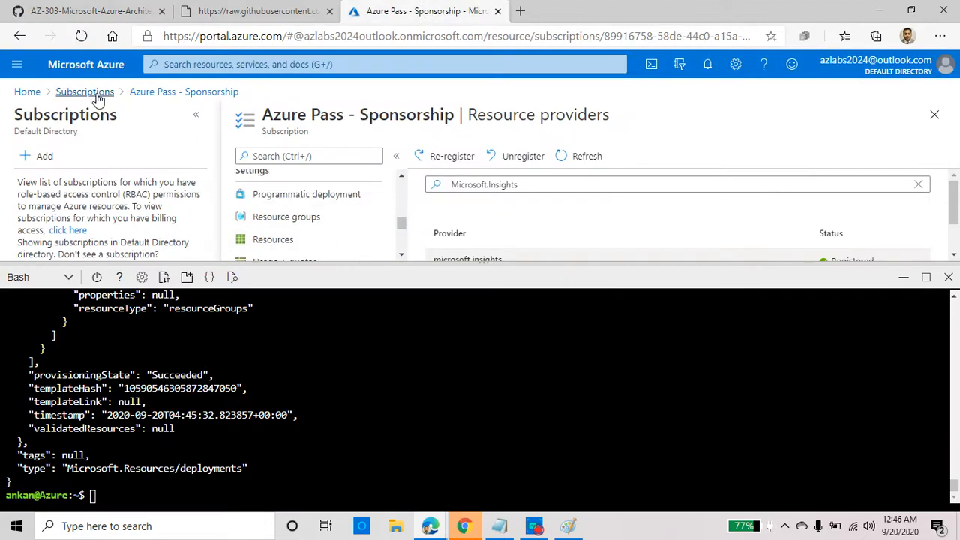
pyautogui.click(30, 92)
pyautogui.click(278, 183)
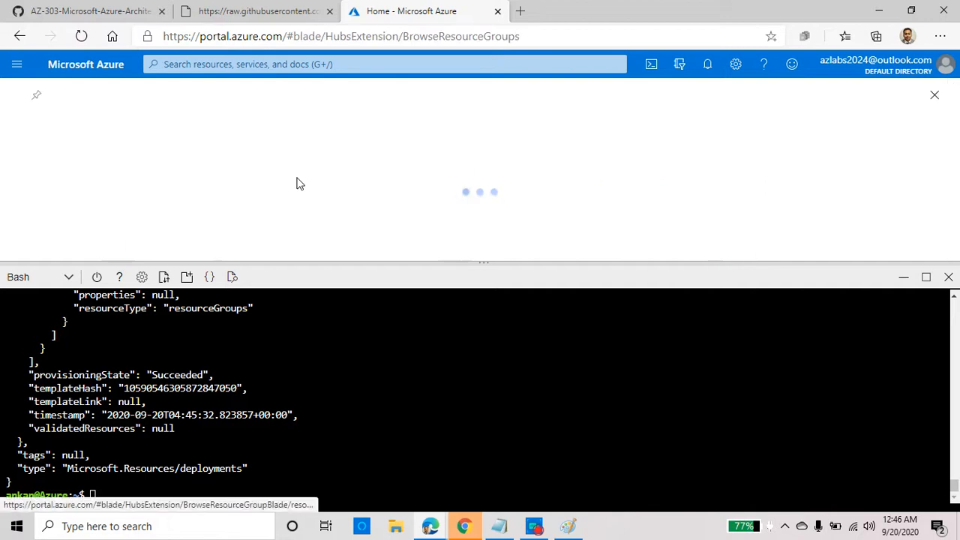
pyautogui.moveTo(338, 266); pyautogui.dragTo(345, 343)
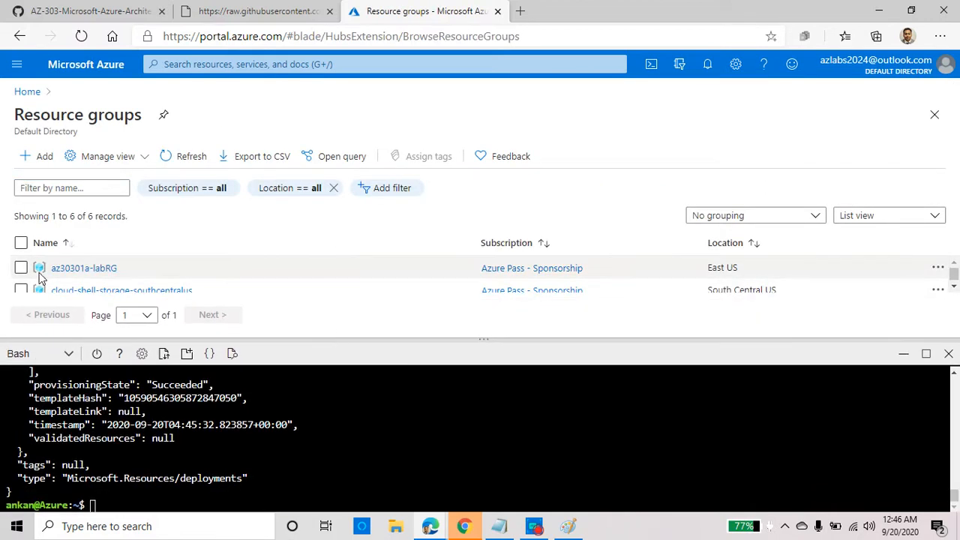
pyautogui.click(95, 270)
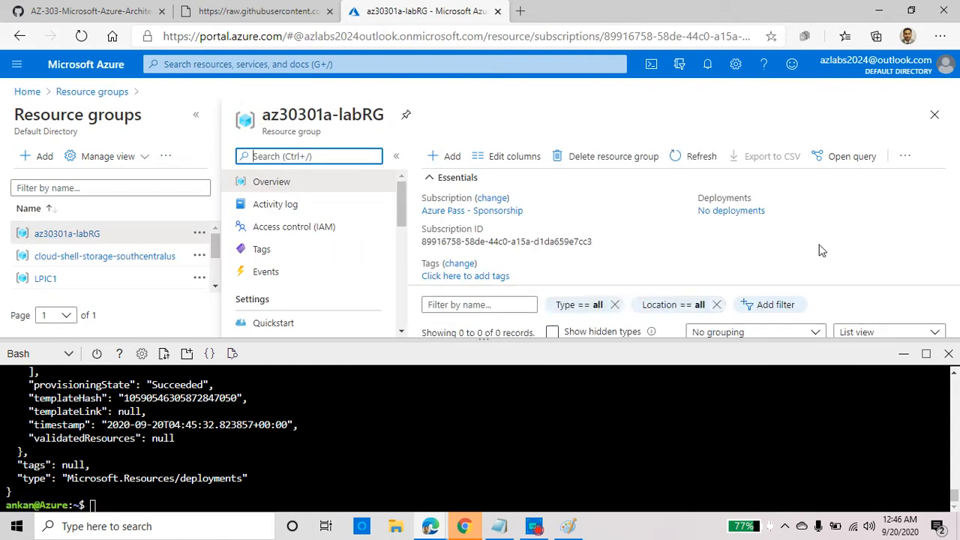
pyautogui.moveTo(862, 341); pyautogui.dragTo(750, 472)
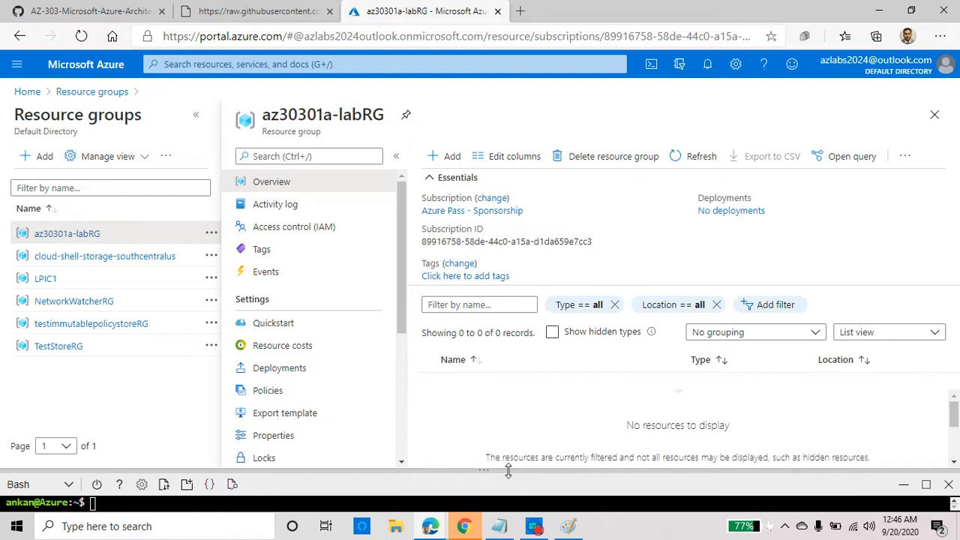
pyautogui.moveTo(509, 470); pyautogui.dragTo(557, 277)
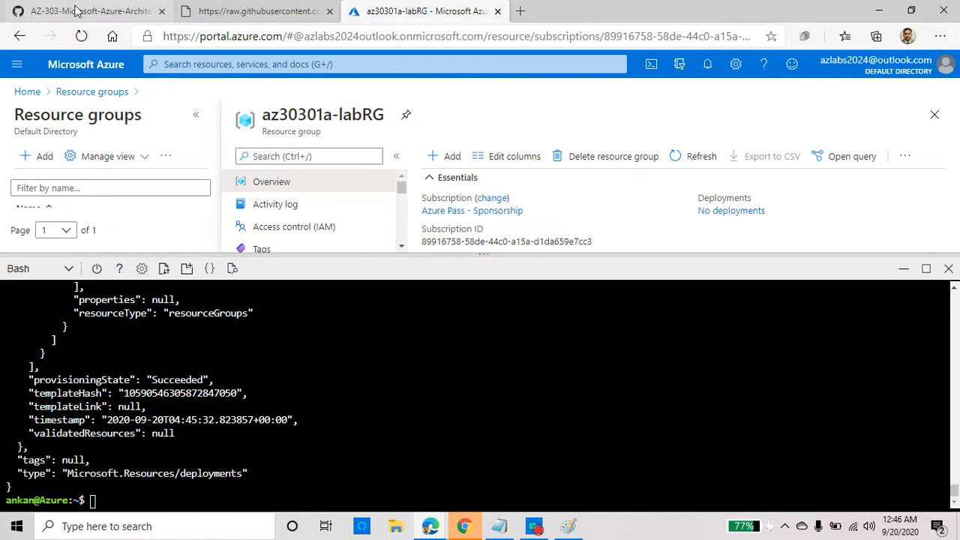
# Check lab step 7, then open the raw contents of azuredeploy30301rga.json from the GitHub repository's Allfiles/Labs/01 folder.
pyautogui.click(79, 11)
pyautogui.scroll(-2, 139, 339)
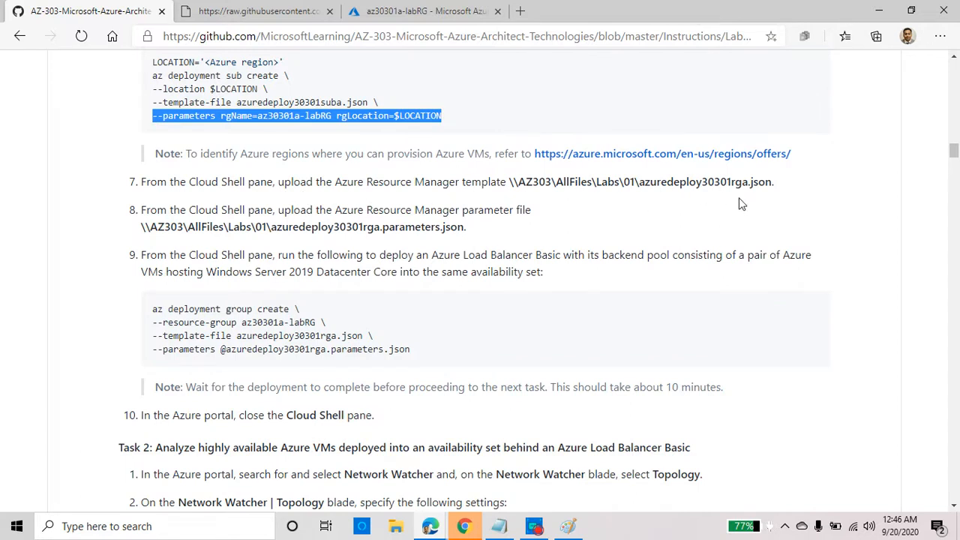
pyautogui.click(246, 11)
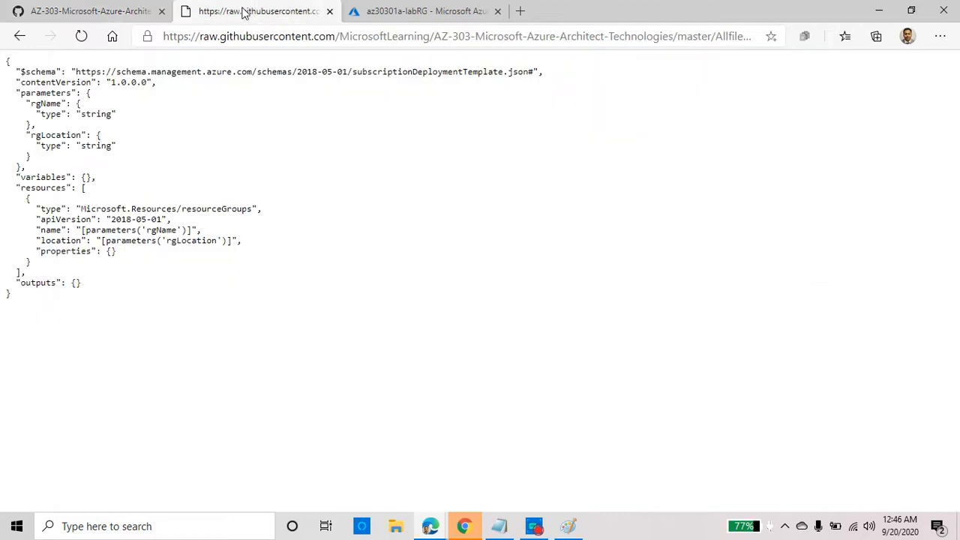
pyautogui.click(20, 37)
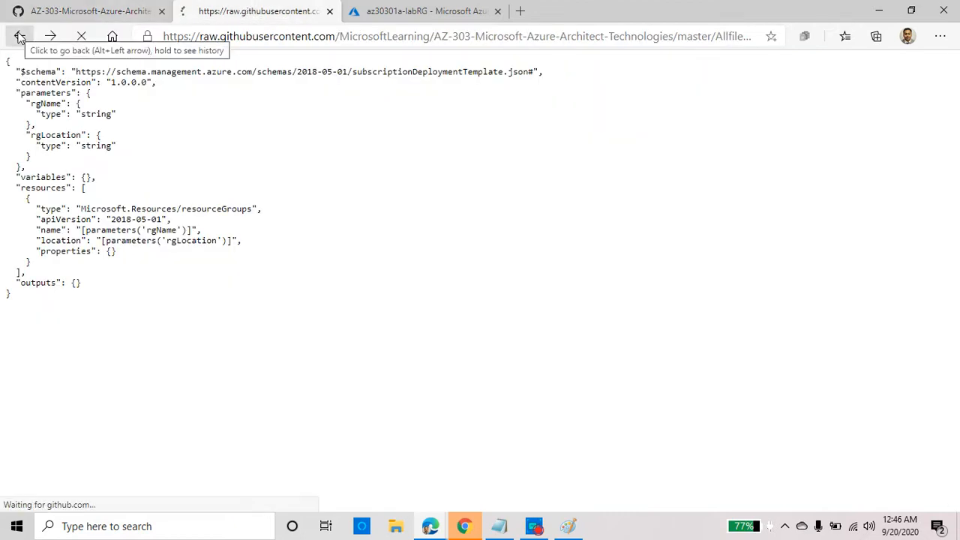
pyautogui.click(20, 36)
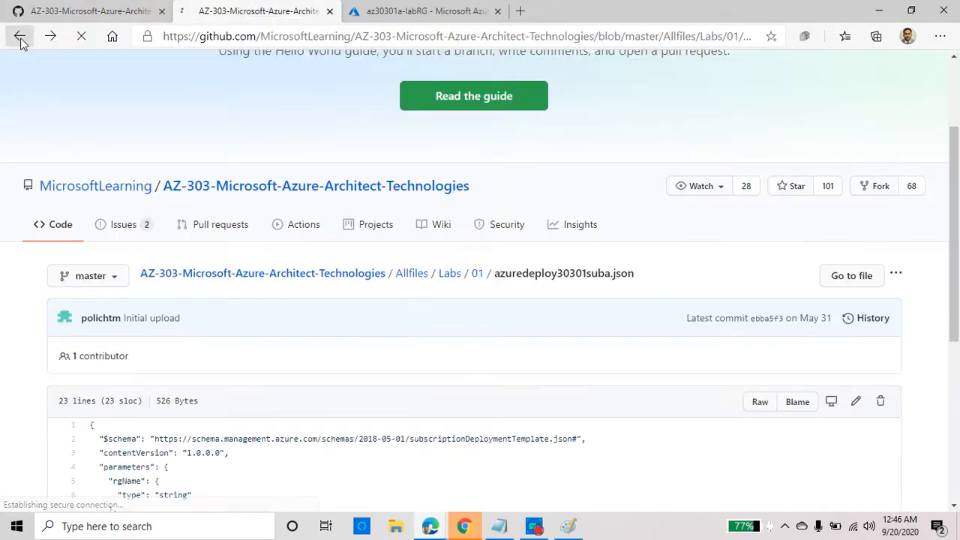
pyautogui.scroll(-5, 458, 381)
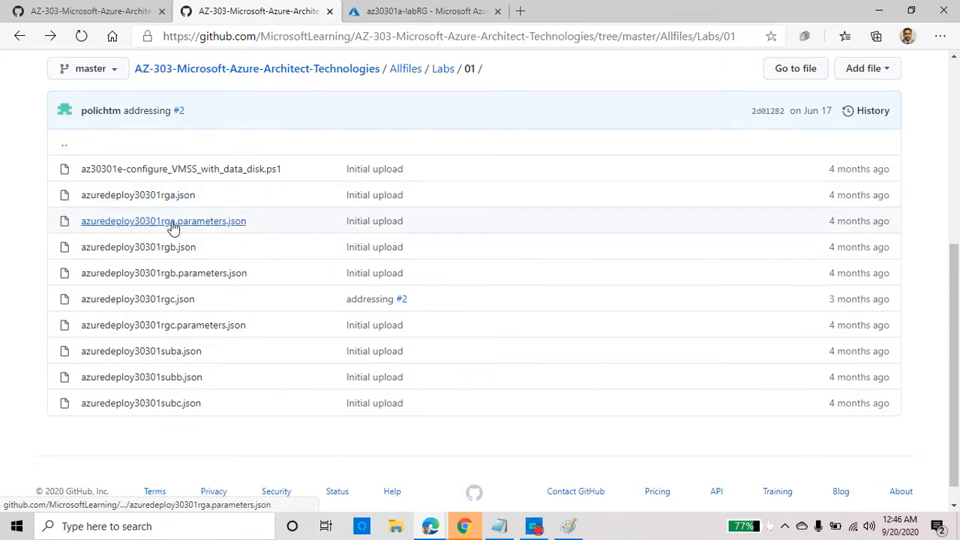
pyautogui.click(186, 197)
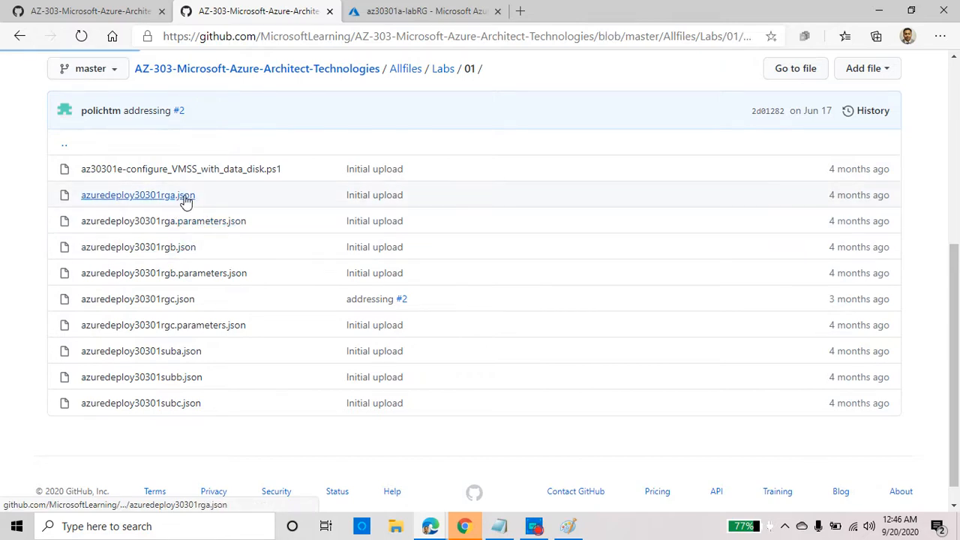
pyautogui.scroll(-5, 476, 371)
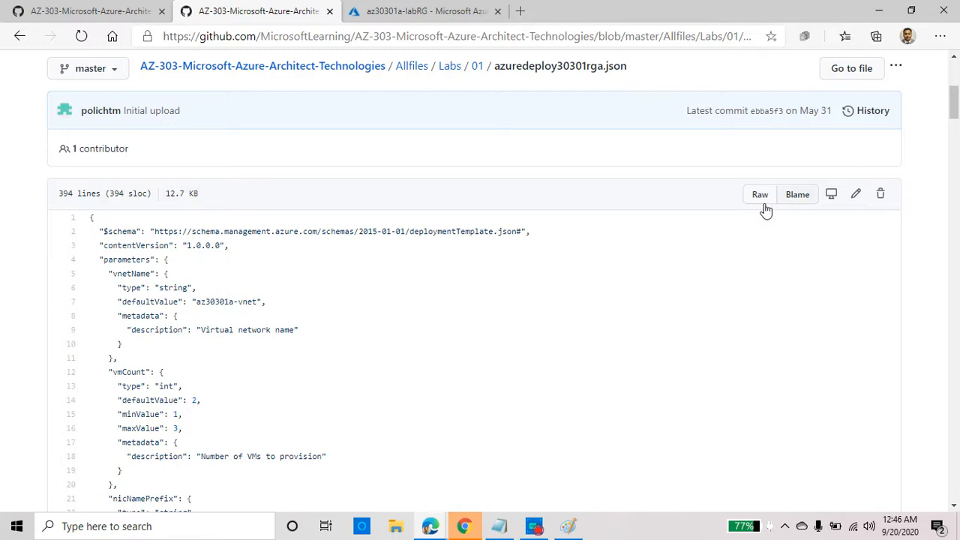
pyautogui.scroll(-2, 369, 397)
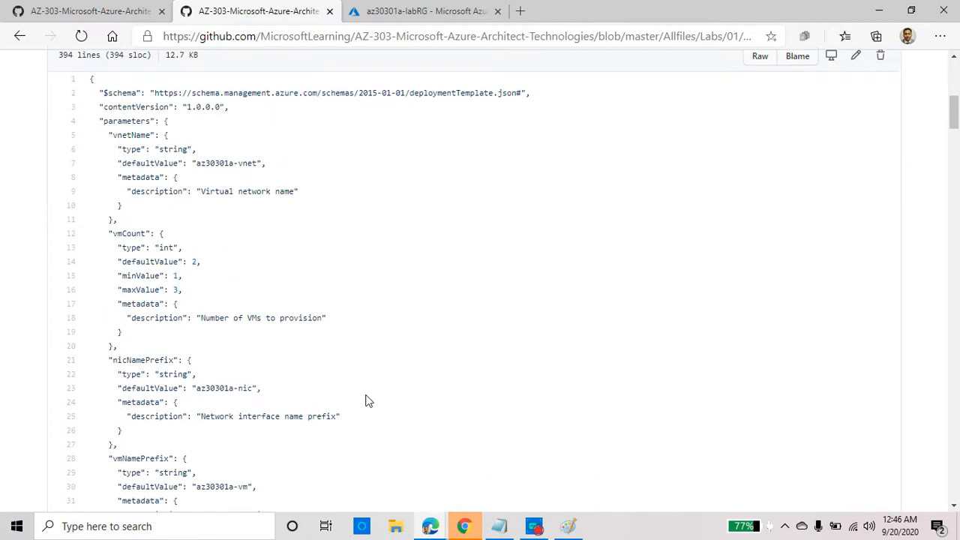
pyautogui.scroll(5, 505, 330)
pyautogui.click(758, 406)
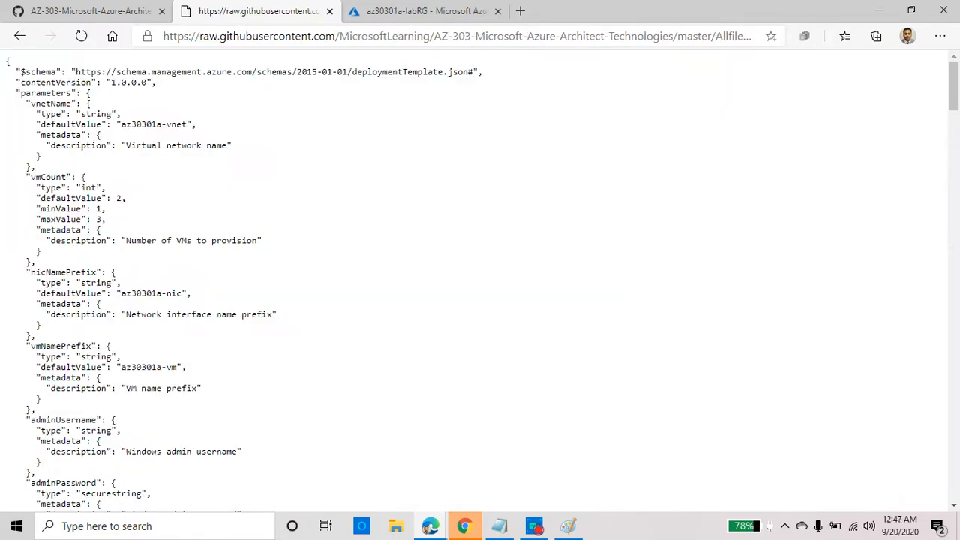
# Examine the parameters section of azuredeploy30301rga.json, including vmCount, nicNamePrefix, vmNamePrefix and the vmSize default value.
pyautogui.doubleClick(200, 145)
pyautogui.doubleClick(57, 105)
pyautogui.tripleClick(51, 177)
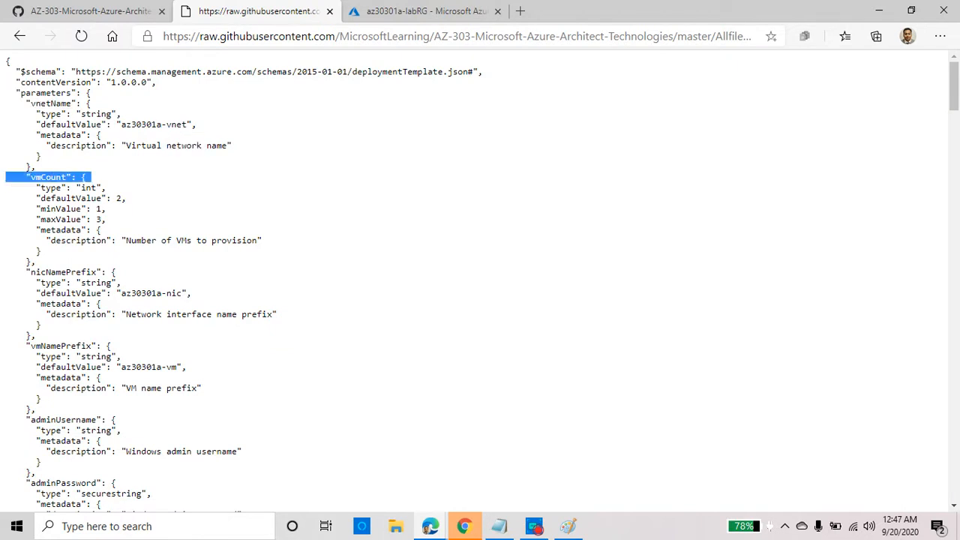
pyautogui.doubleClick(71, 198)
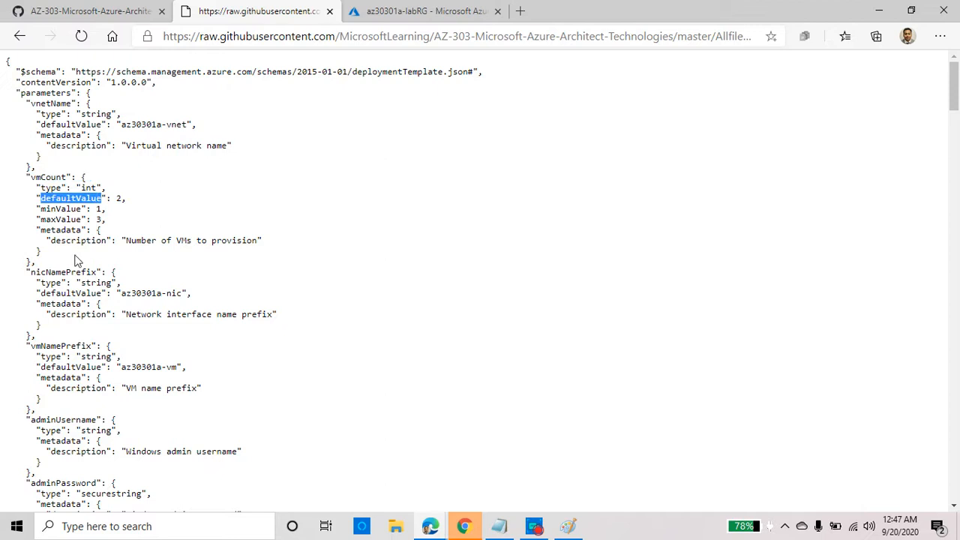
pyautogui.tripleClick(77, 271)
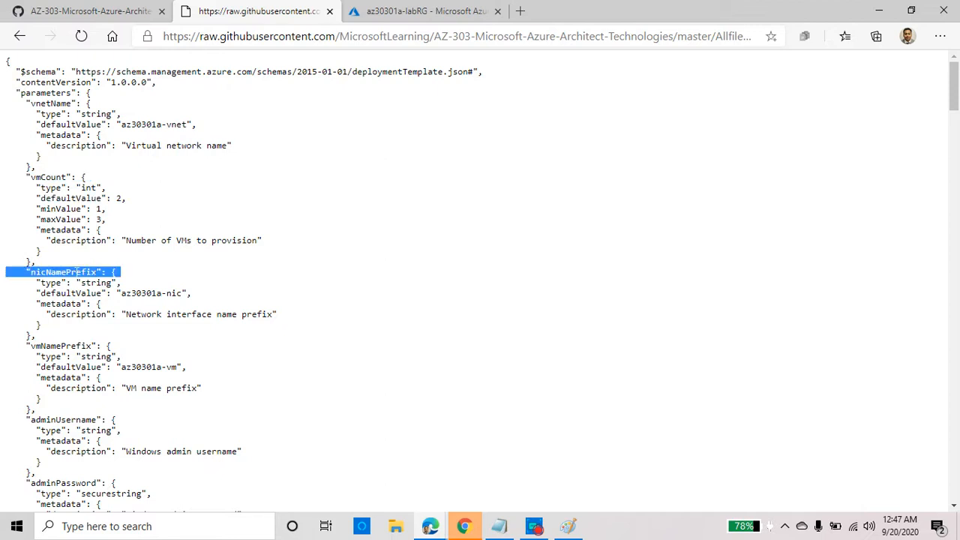
pyautogui.tripleClick(64, 346)
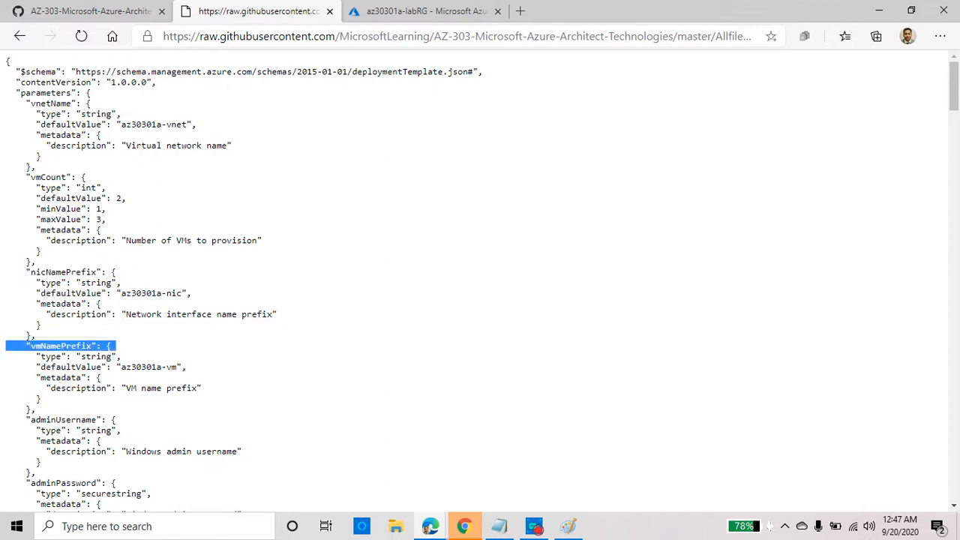
pyautogui.scroll(-3, 480, 278)
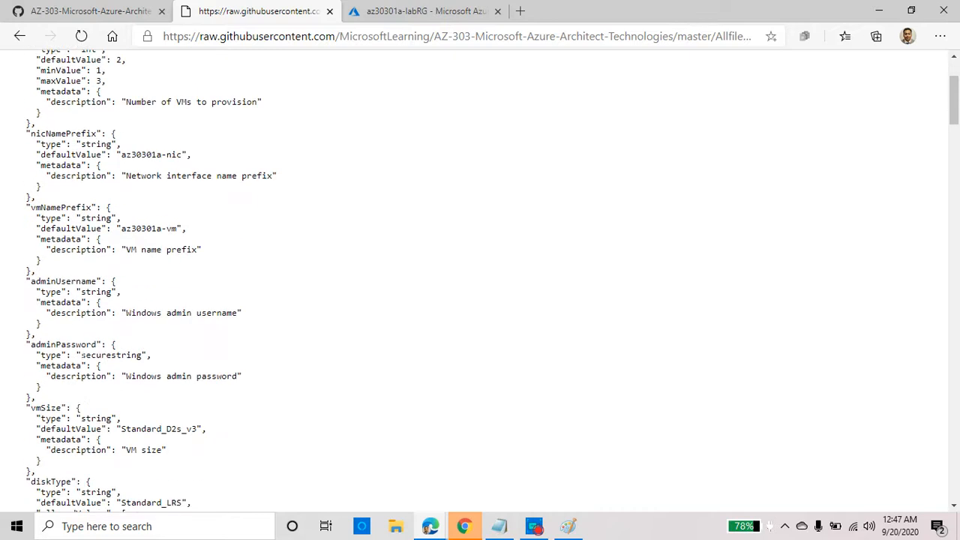
pyautogui.scroll(-1, 480, 277)
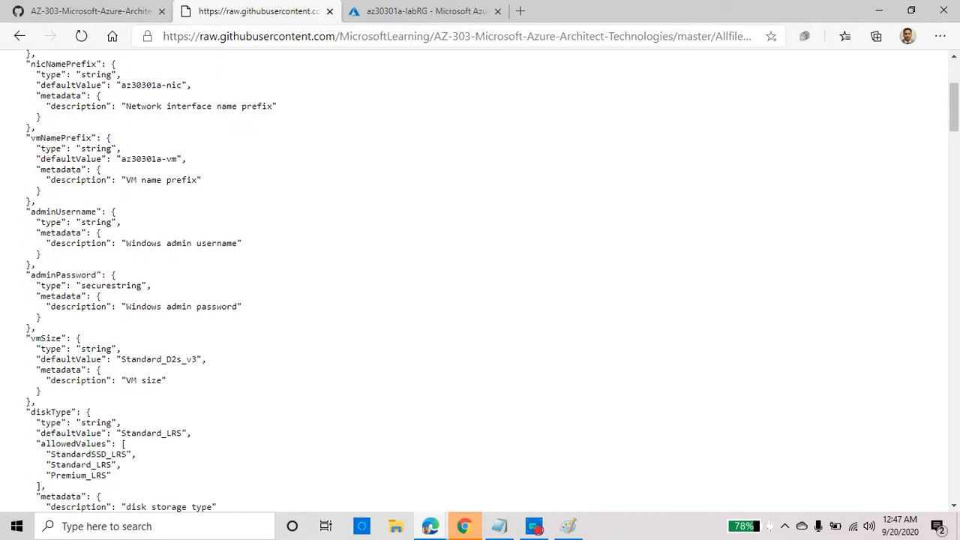
pyautogui.tripleClick(182, 359)
pyautogui.scroll(-2, 264, 386)
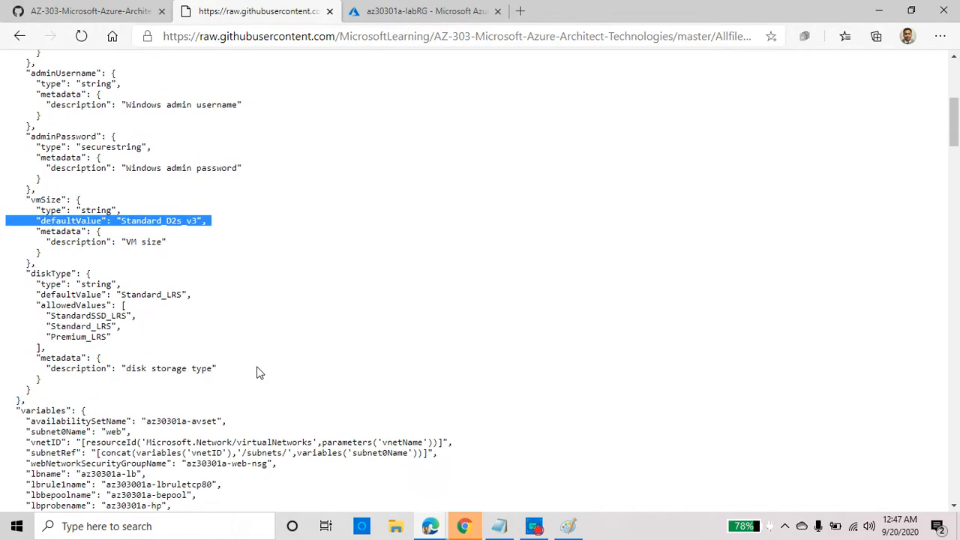
# Look through the variables and resources sections of azuredeploy30301rga.json, including network interfaces, virtual machines and load balancing rules.
pyautogui.scroll(-2, 257, 373)
pyautogui.scroll(-10, 137, 300)
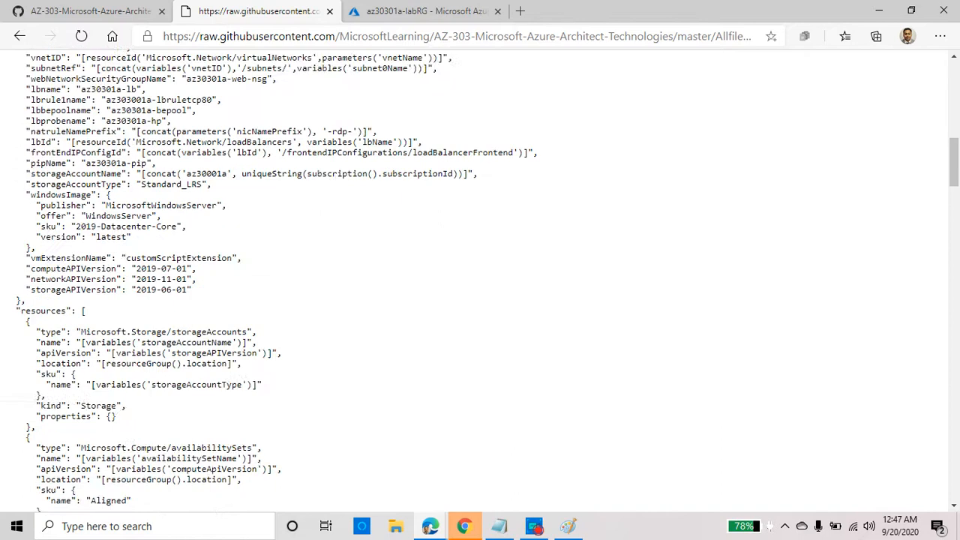
pyautogui.scroll(-12, 138, 307)
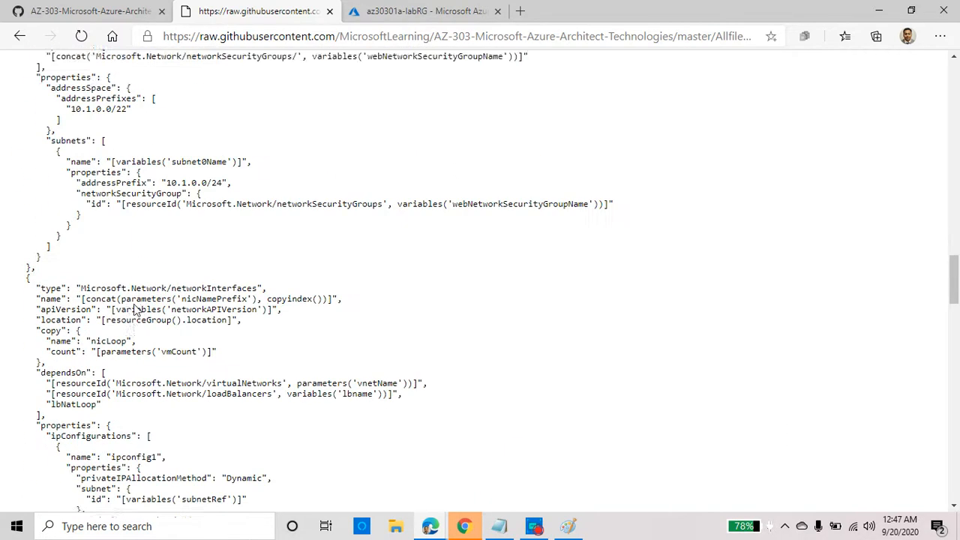
pyautogui.scroll(-15, 137, 315)
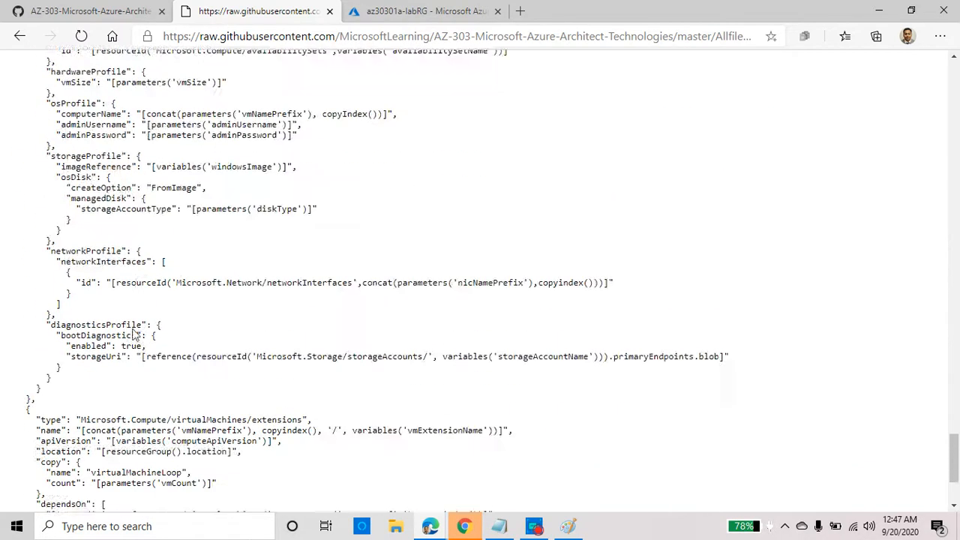
pyautogui.scroll(6, 570, 245)
pyautogui.scroll(5, 570, 245)
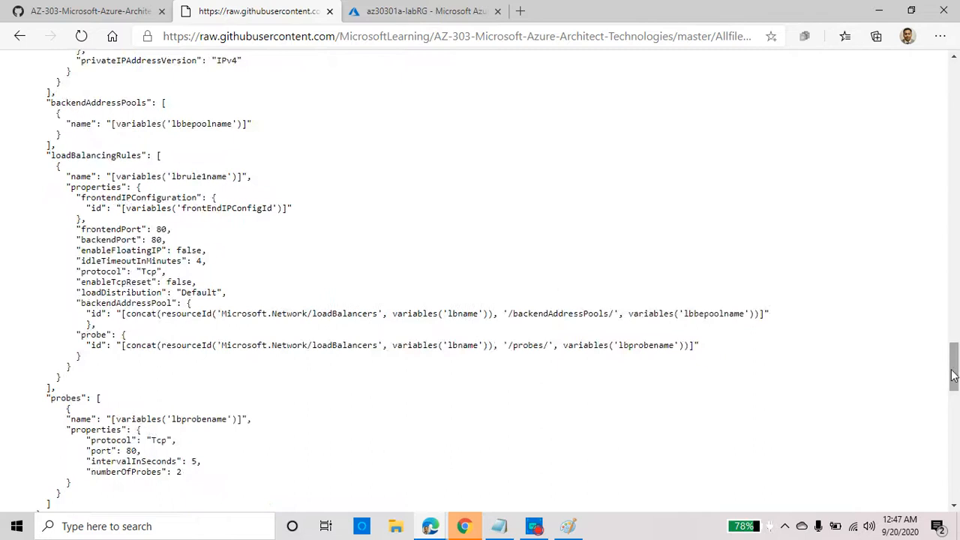
# Save the raw template page as the JSON file azuredeploy30301rga in the Downloads\303\01 folder.
pyautogui.moveTo(954, 367); pyautogui.dragTo(917, 76)
pyautogui.rightClick(491, 207)
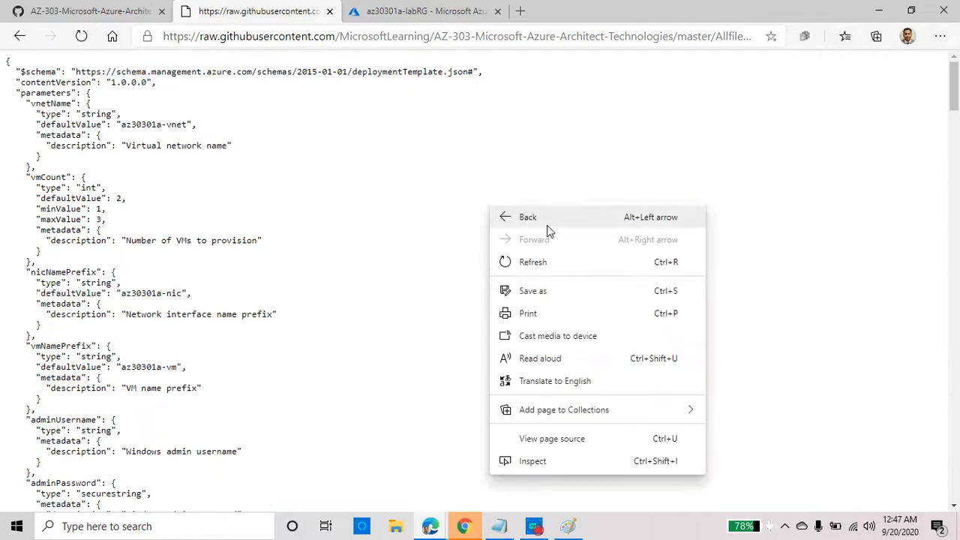
pyautogui.click(568, 293)
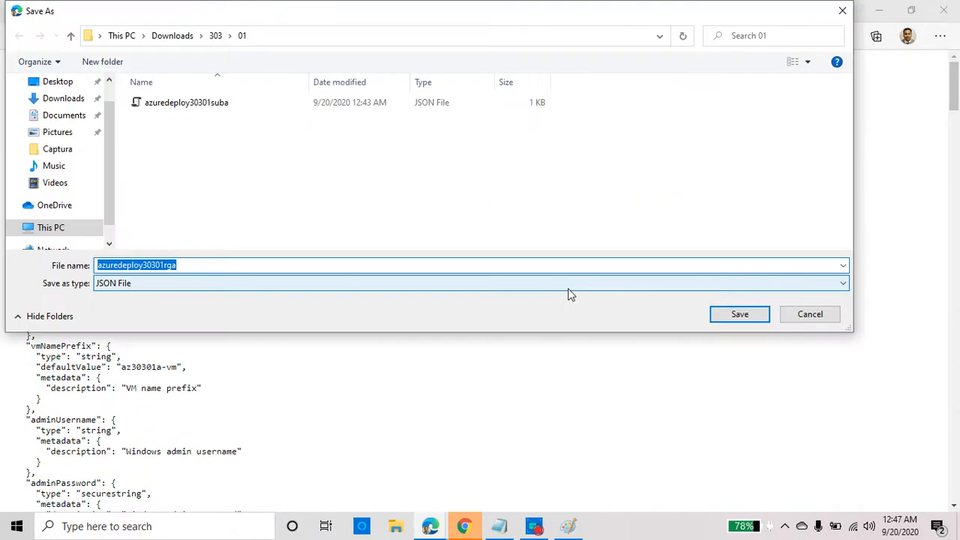
pyautogui.click(737, 318)
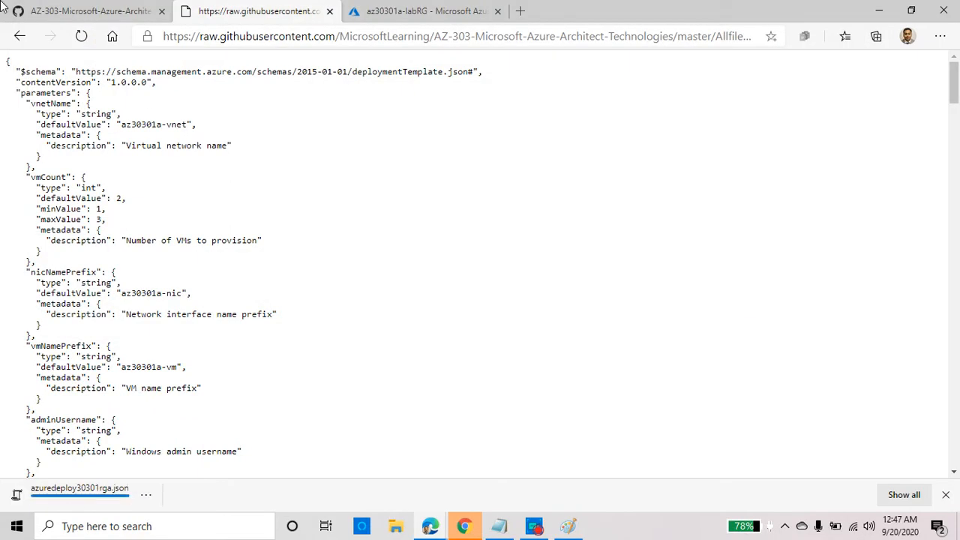
# Check the lab instructions, then open the raw contents of azuredeploy30301rga.parameters.json from the repository's Allfiles/Labs/01 folder.
pyautogui.click(97, 9)
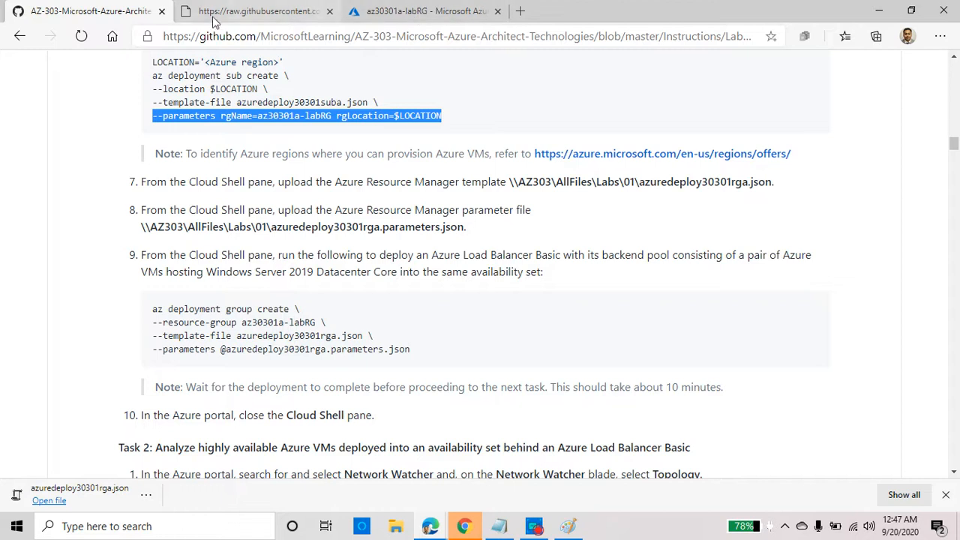
pyautogui.click(260, 20)
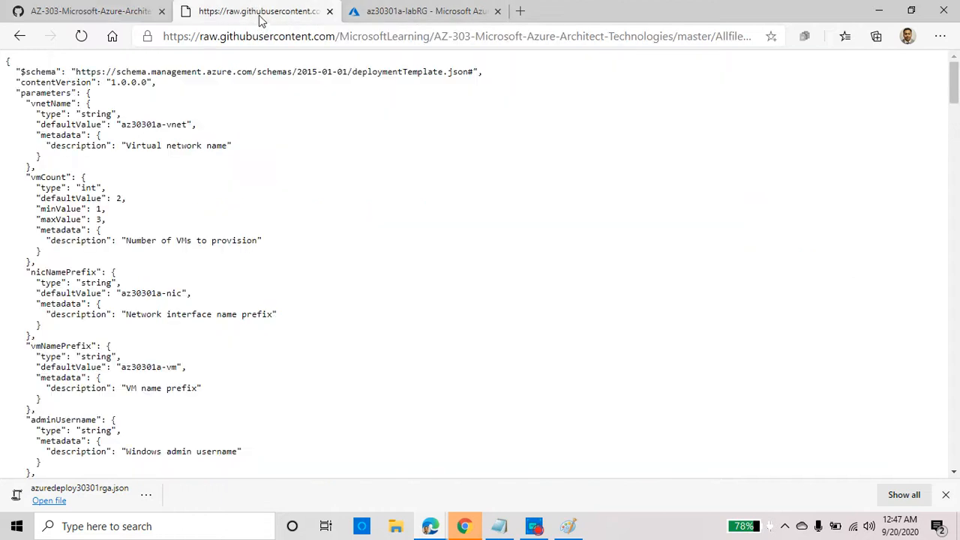
pyautogui.click(20, 36)
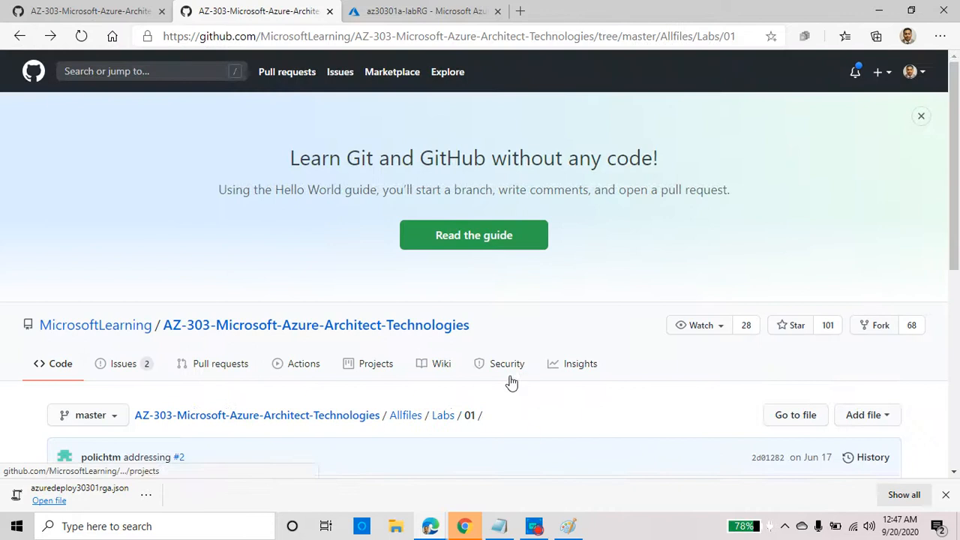
pyautogui.scroll(-5, 508, 381)
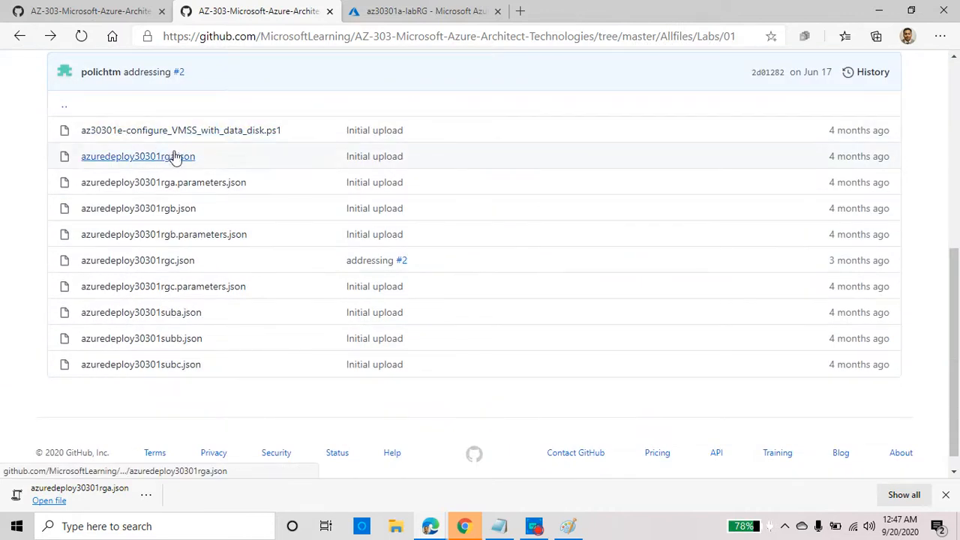
pyautogui.click(219, 185)
pyautogui.scroll(-5, 397, 342)
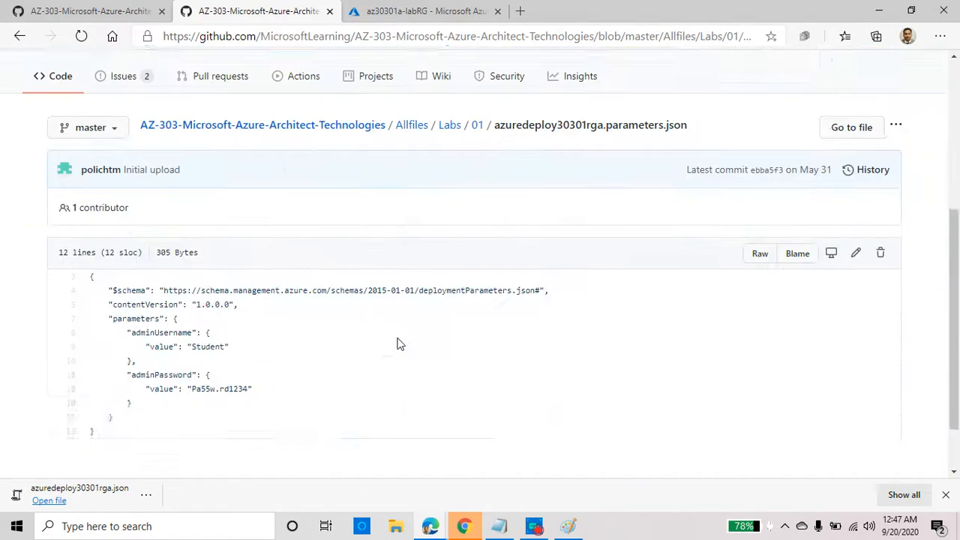
pyautogui.click(759, 186)
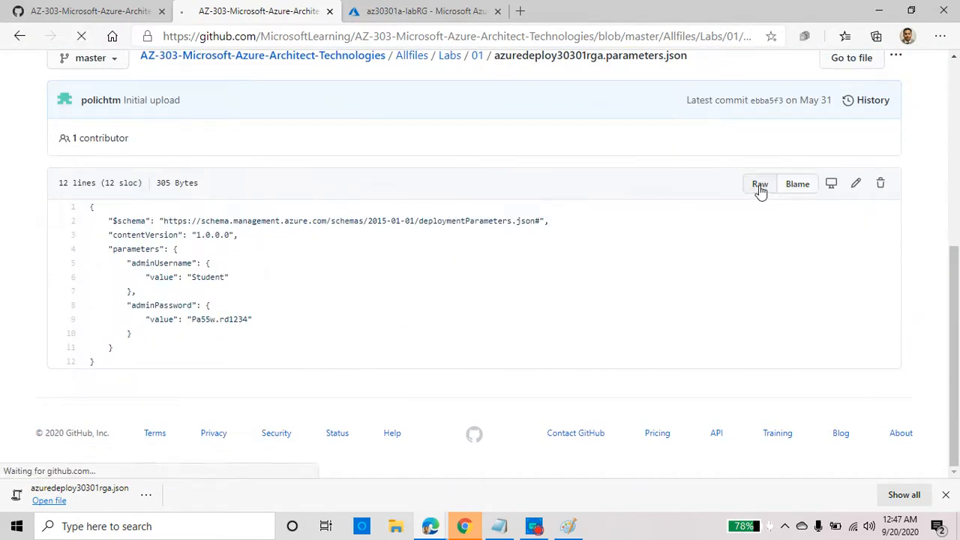
# Save the raw parameters page as azuredeploy30301rga.parameters.json in the Downloads\303\01 folder.
pyautogui.rightClick(300, 225)
pyautogui.click(368, 313)
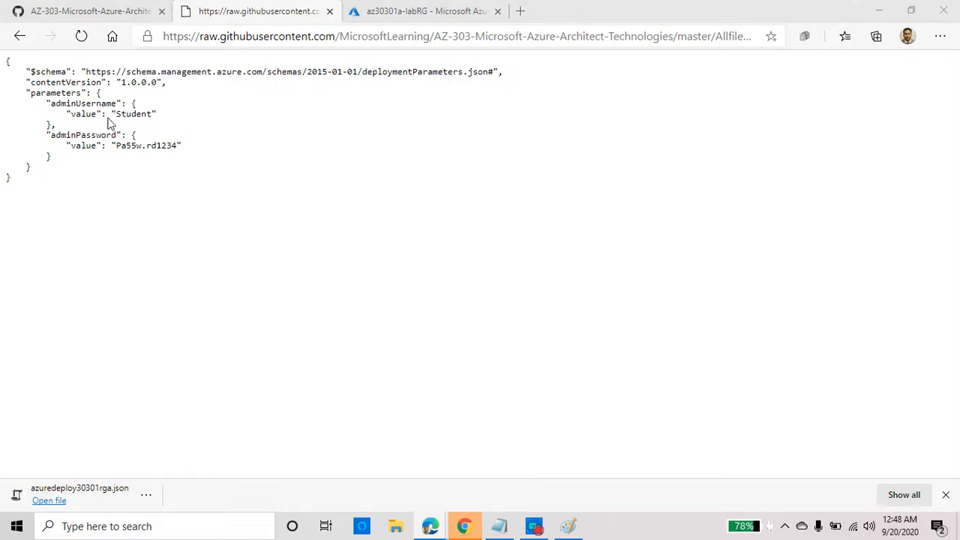
pyautogui.click(740, 314)
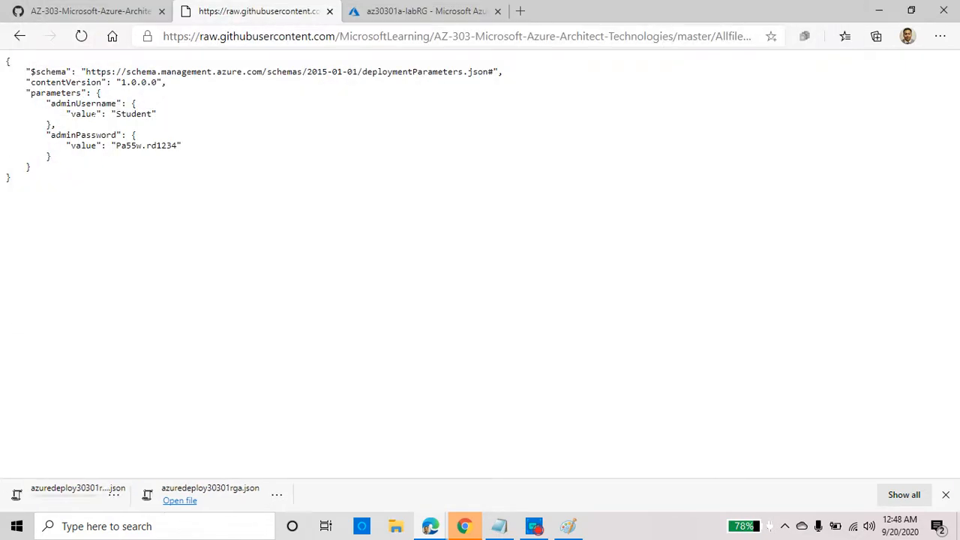
# Check the adminUsername and adminPassword values in the raw parameters file.
pyautogui.doubleClick(136, 114)
pyautogui.click(170, 144)
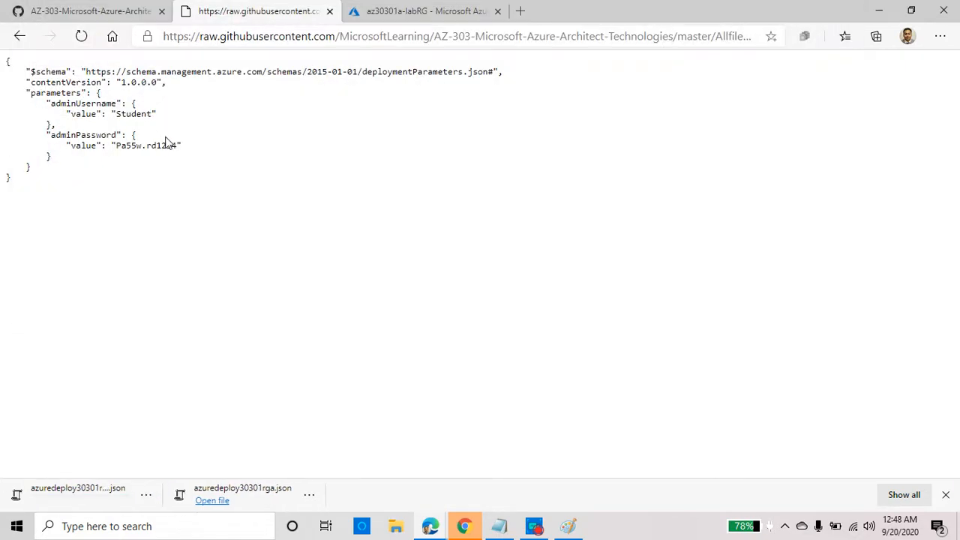
pyautogui.moveTo(173, 145); pyautogui.dragTo(214, 134)
# Return to the az30301a-labRG page in the Azure portal and shrink the Cloud Shell pane to reveal more of the overview.
pyautogui.click(405, 17)
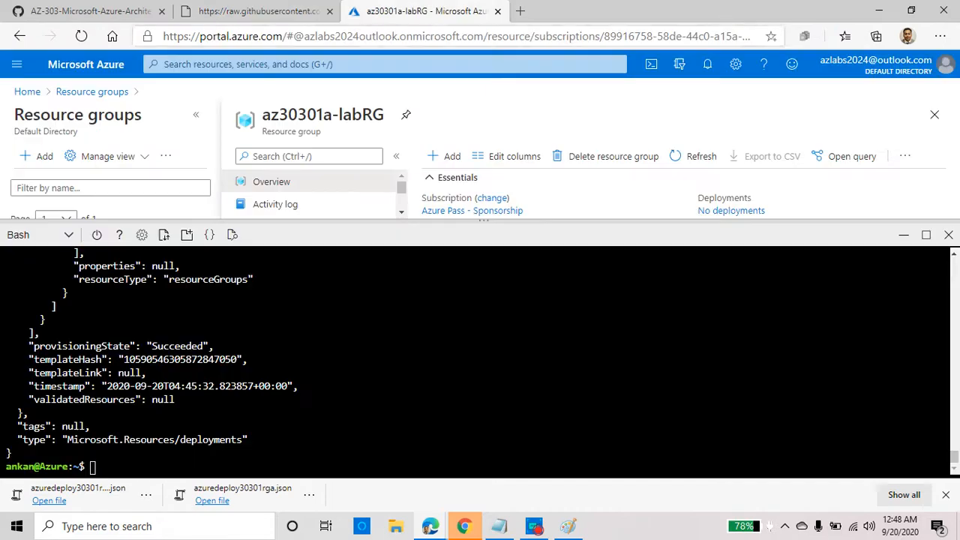
pyautogui.moveTo(501, 221); pyautogui.dragTo(501, 378)
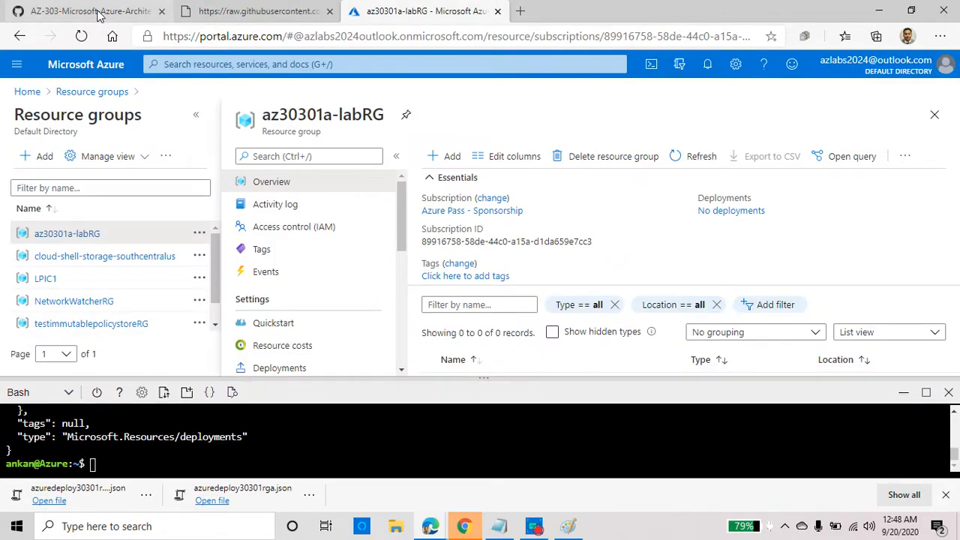
pyautogui.moveTo(274, 379); pyautogui.dragTo(275, 315)
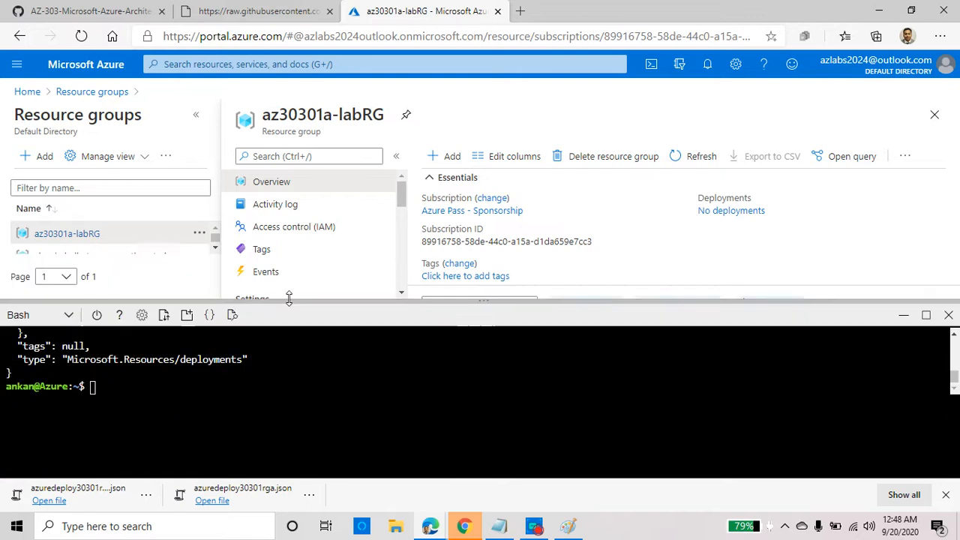
# Review lab steps 7 and 8 on uploading the Resource Manager template and parameter file to Cloud Shell.
pyautogui.click(97, 11)
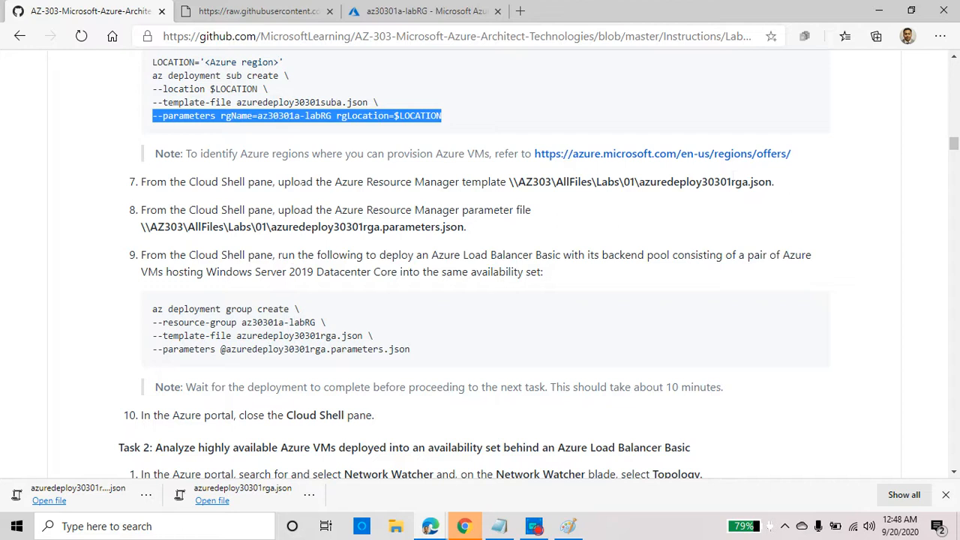
pyautogui.moveTo(277, 181); pyautogui.dragTo(752, 181)
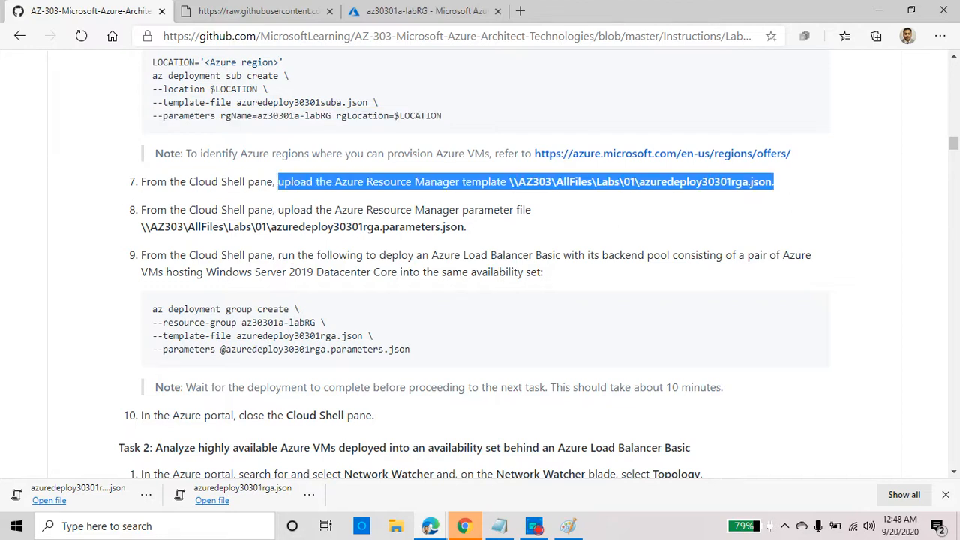
pyautogui.moveTo(278, 210); pyautogui.dragTo(513, 210)
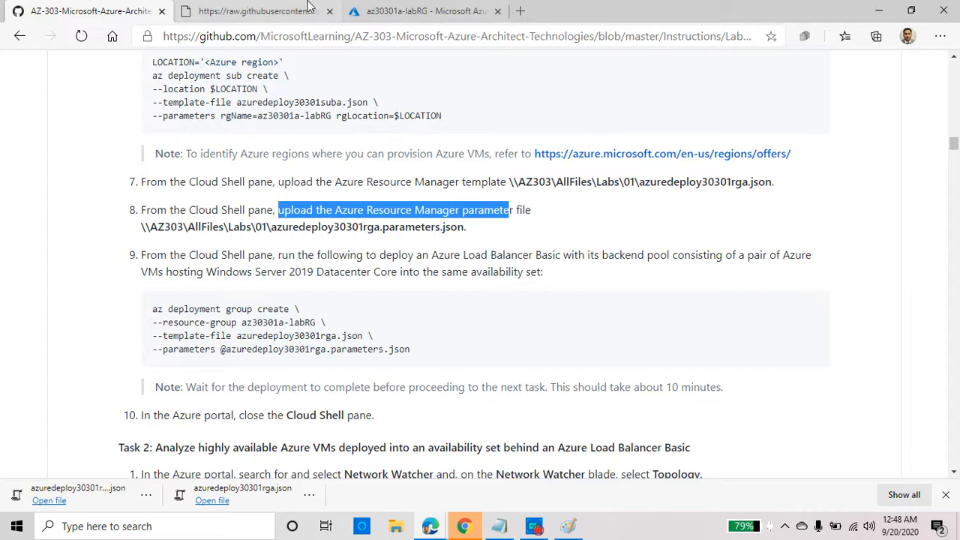
# Upload azuredeploy30301rga.json from the Downloads\303\01 folder to Cloud Shell in the Azure portal.
pyautogui.click(368, 12)
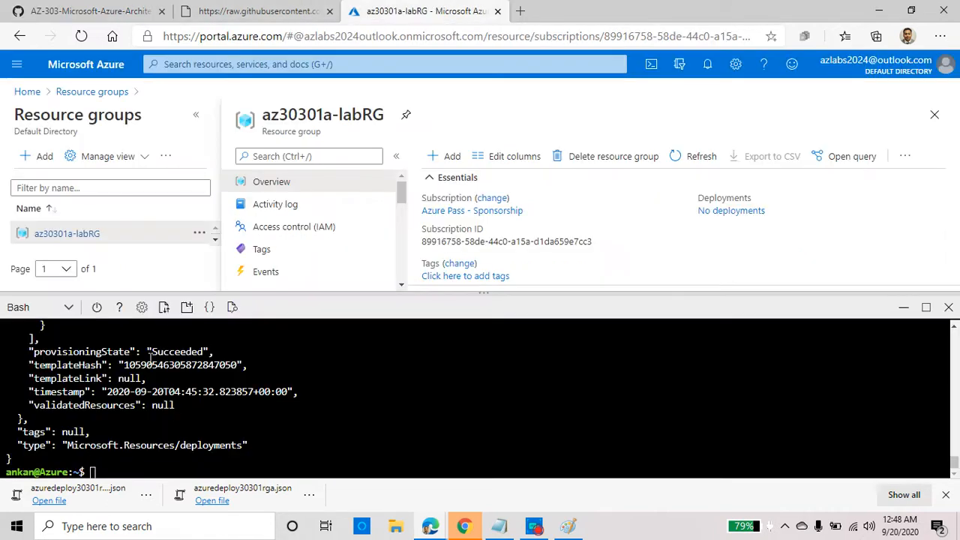
pyautogui.click(165, 308)
pyautogui.click(175, 333)
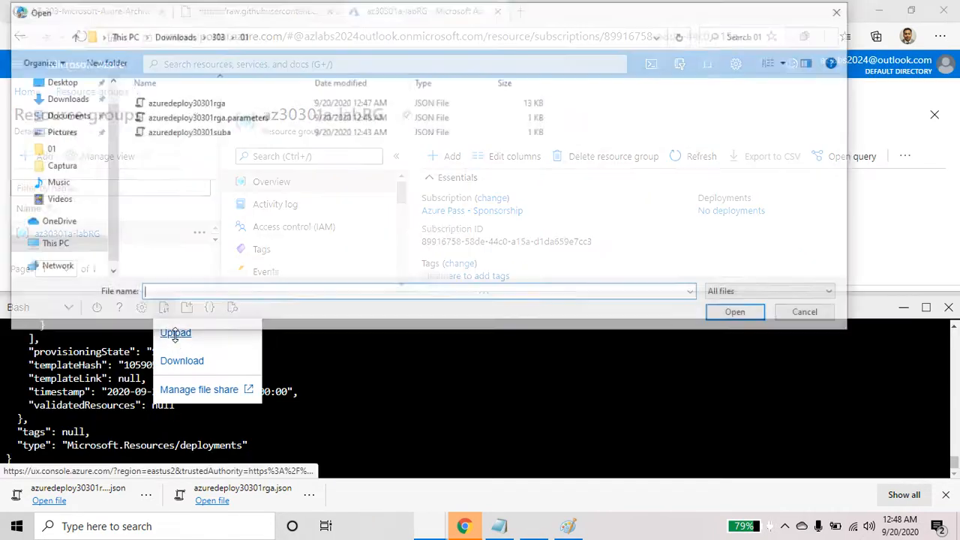
pyautogui.click(240, 103)
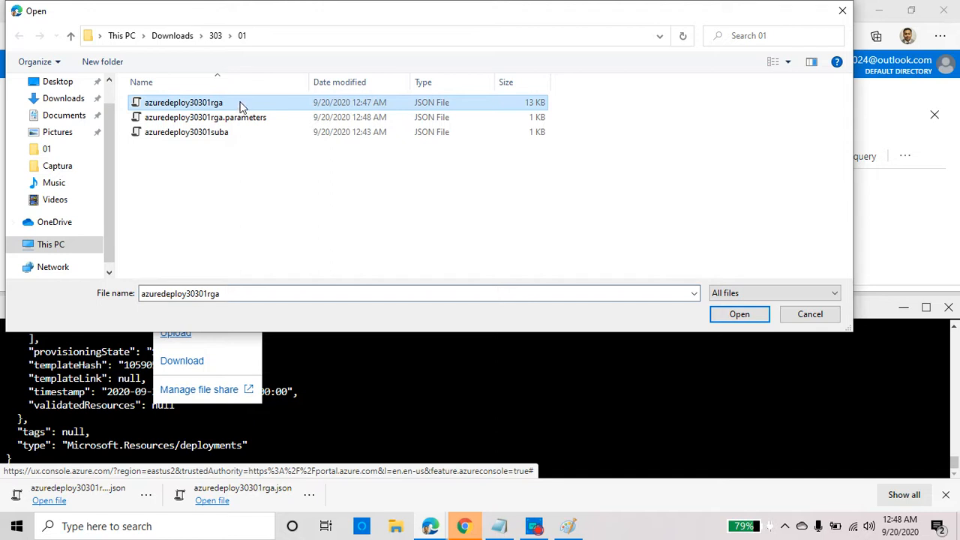
pyautogui.click(737, 315)
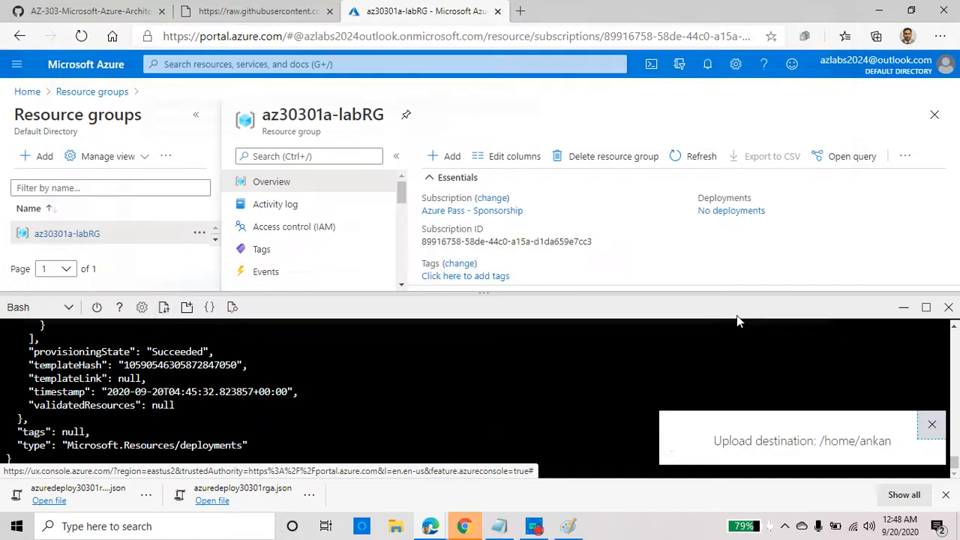
# Upload azuredeploy30301rga.parameters.json from the Downloads\303\01 folder to Cloud Shell.
pyautogui.click(165, 308)
pyautogui.click(175, 334)
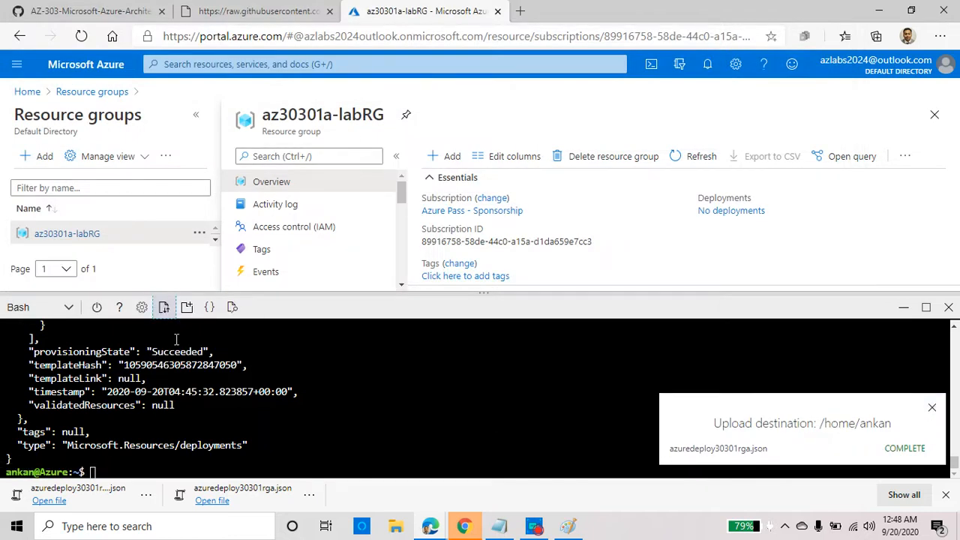
pyautogui.click(164, 308)
pyautogui.click(172, 335)
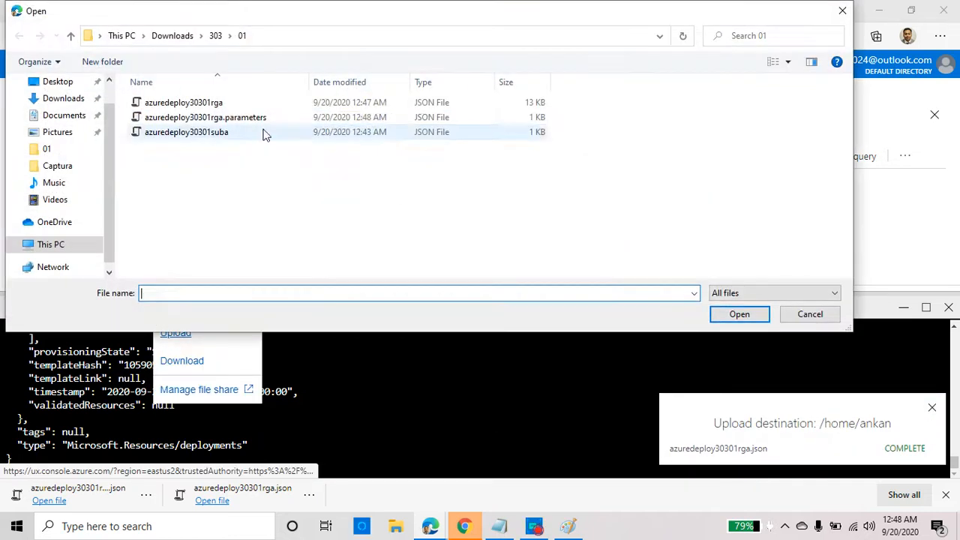
pyautogui.click(259, 118)
pyautogui.click(738, 314)
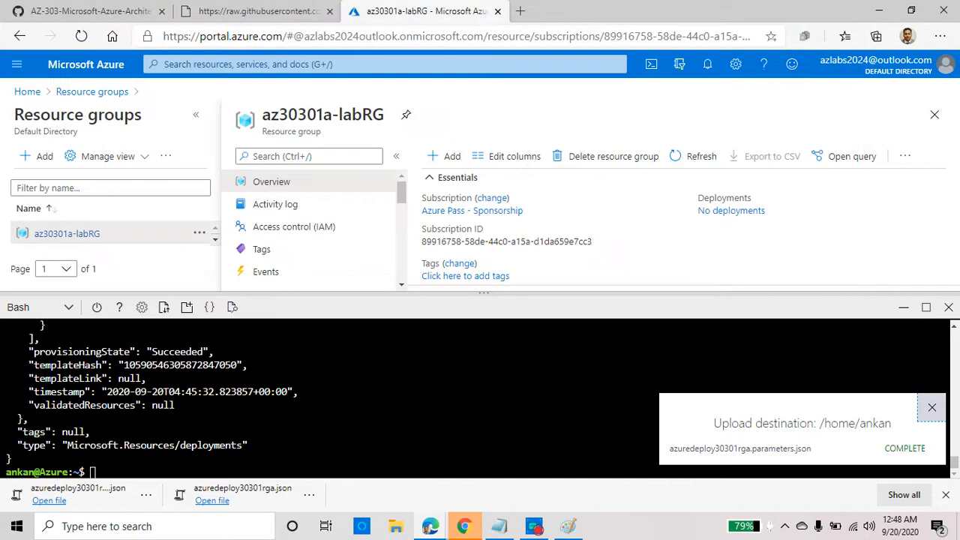
# Return to the GitHub lab instructions and copy the az deployment group create command from step 9.
pyautogui.click(89, 14)
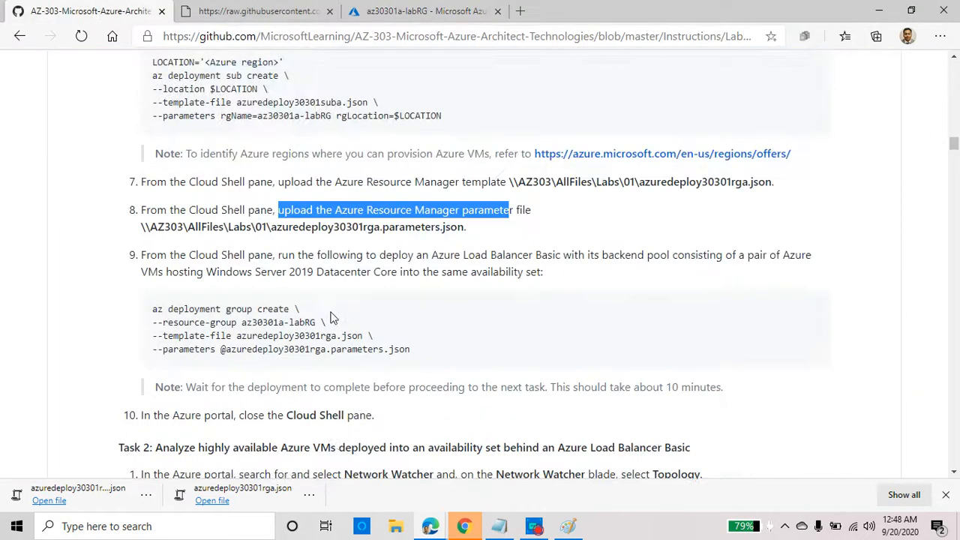
pyautogui.scroll(-2, 332, 317)
pyautogui.moveTo(412, 225); pyautogui.dragTo(152, 186)
pyautogui.rightClick(199, 194)
pyautogui.click(252, 208)
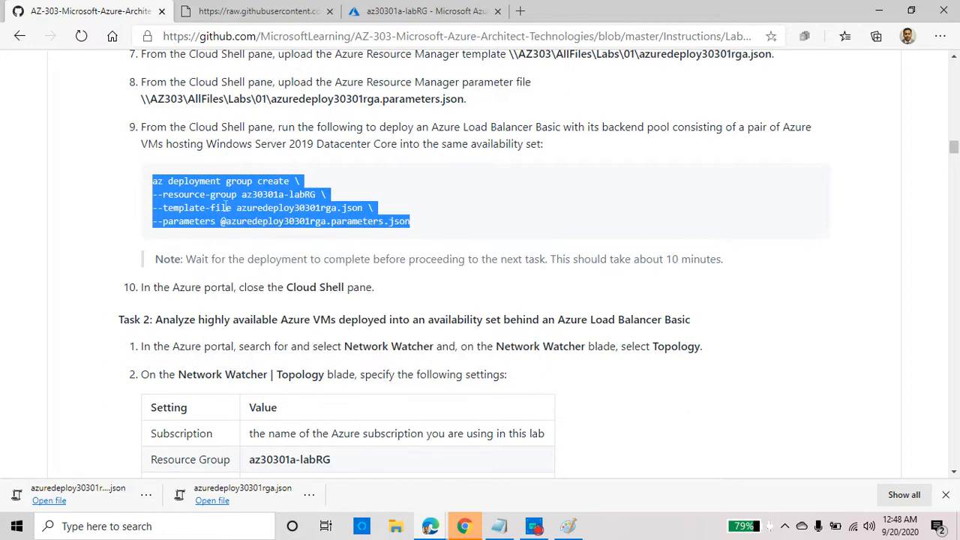
# Examine the resource group, template file and parameters arguments of the step 9 deployment command.
pyautogui.click(226, 207)
pyautogui.moveTo(346, 209); pyautogui.dragTo(378, 212)
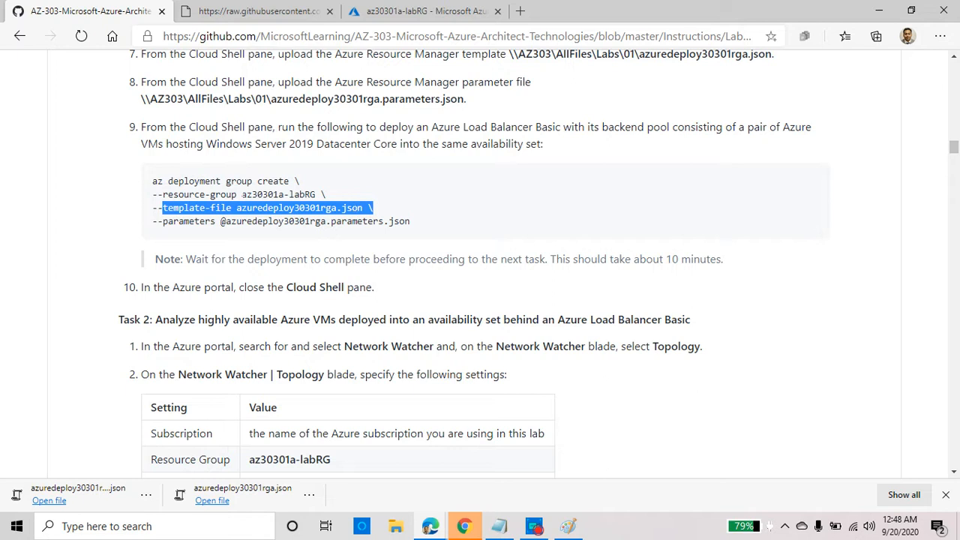
pyautogui.moveTo(243, 194); pyautogui.dragTo(316, 194)
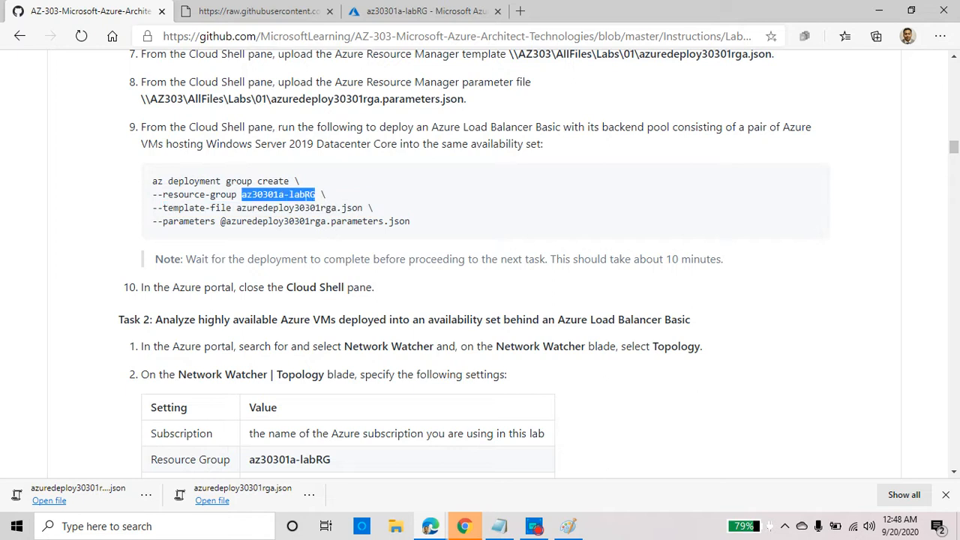
pyautogui.moveTo(162, 221); pyautogui.dragTo(413, 224)
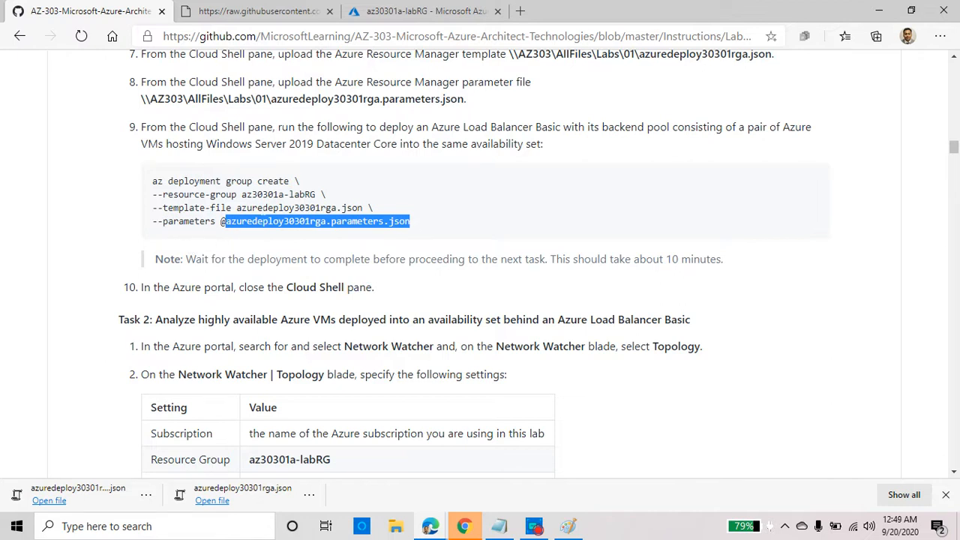
pyautogui.moveTo(236, 207); pyautogui.dragTo(363, 208)
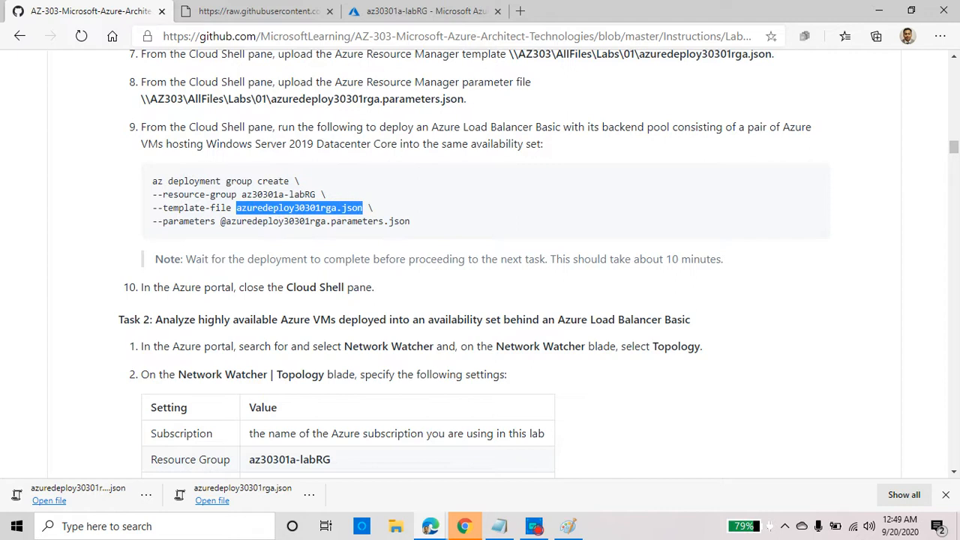
pyautogui.moveTo(152, 208); pyautogui.dragTo(231, 208)
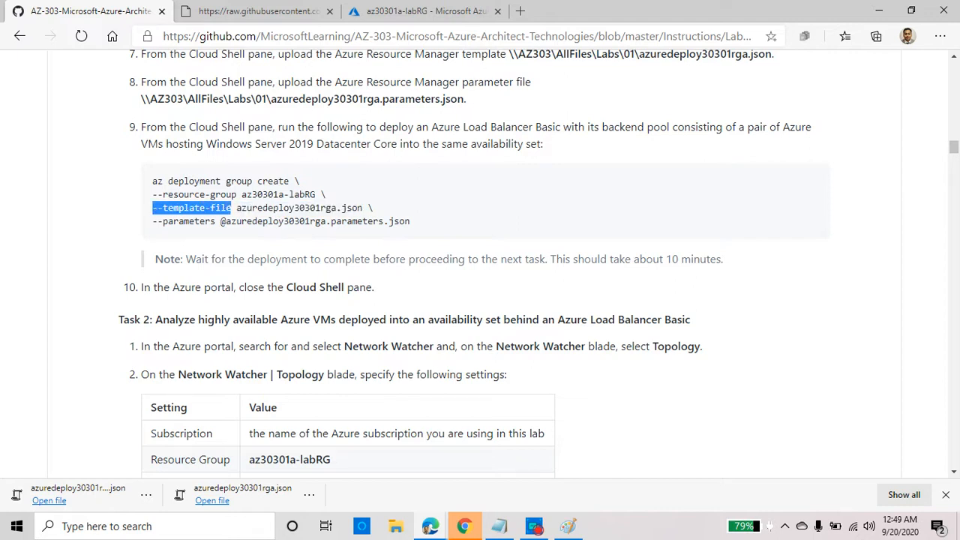
pyautogui.click(226, 223)
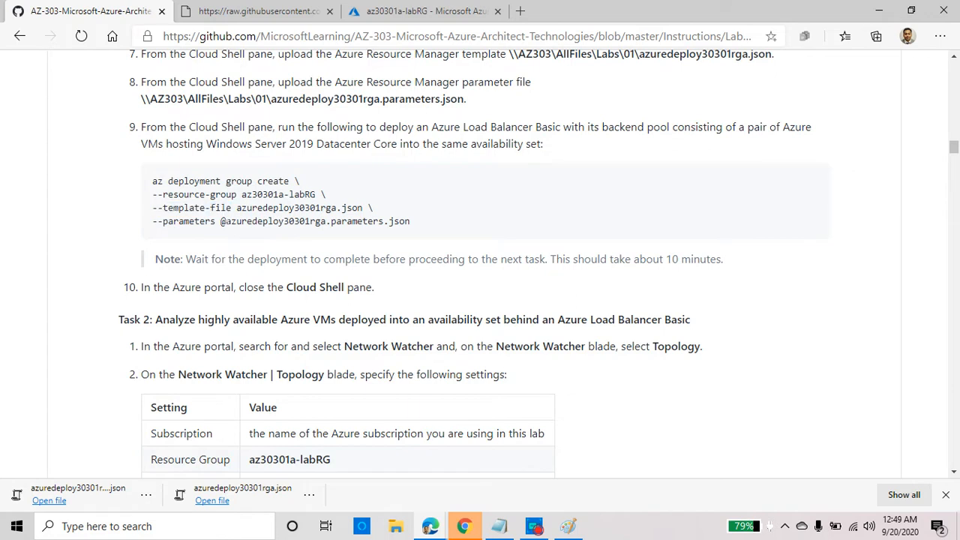
pyautogui.moveTo(163, 208); pyautogui.dragTo(362, 208)
pyautogui.click(238, 208)
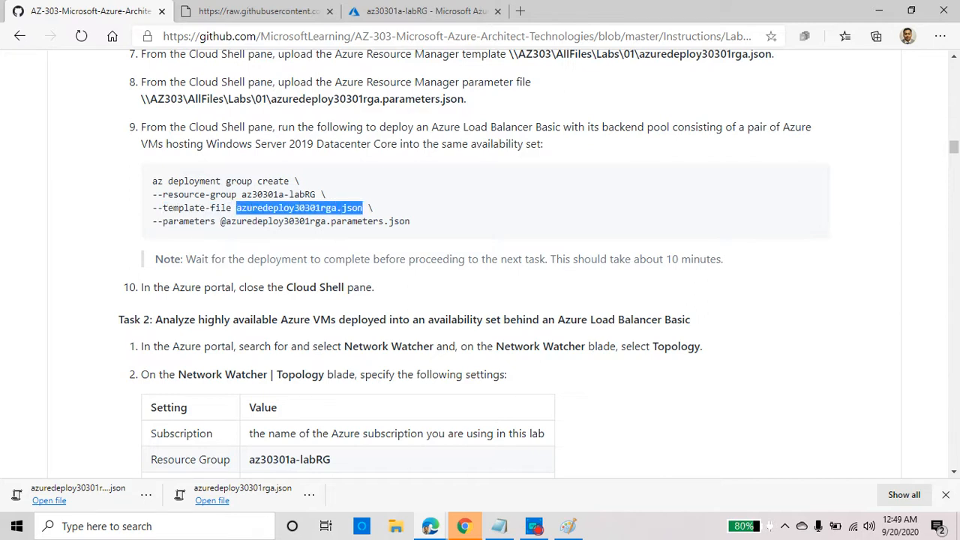
pyautogui.click(223, 221)
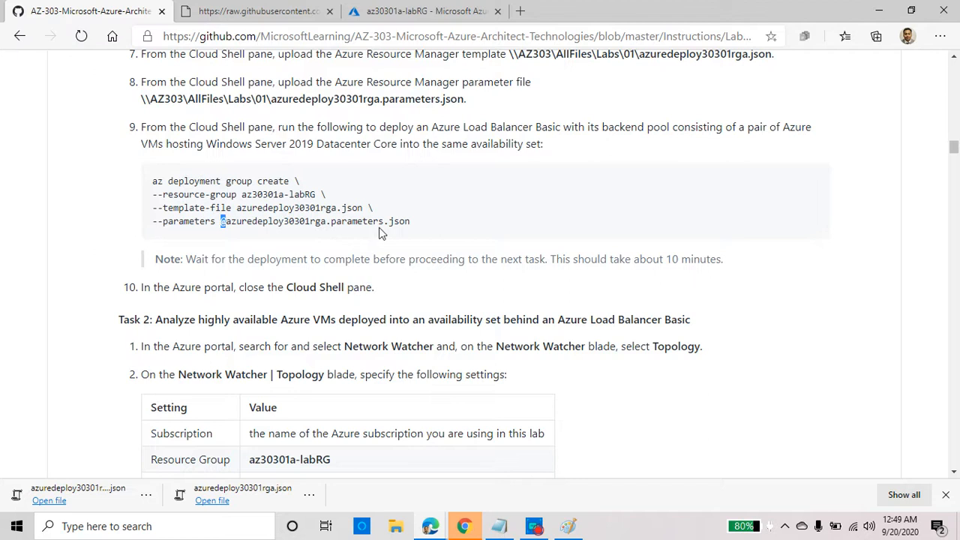
# Copy the full step 9 deployment command and run it in Cloud Shell in the Azure portal against az30301a-labRG.
pyautogui.moveTo(411, 221); pyautogui.dragTo(153, 181)
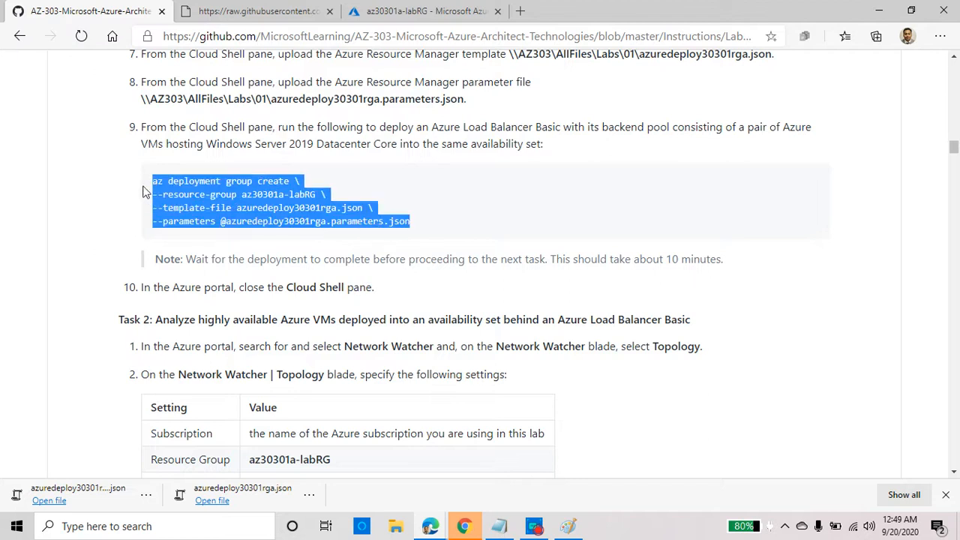
pyautogui.rightClick(174, 195)
pyautogui.click(350, 207)
pyautogui.hotkey('alt', 'Tab')
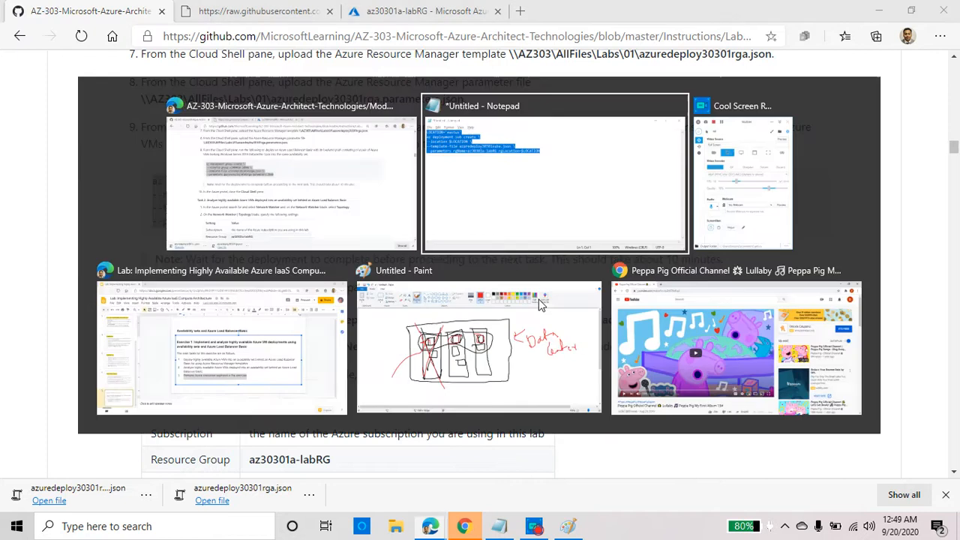
pyautogui.hotkey('alt', 'Tab')
pyautogui.click(427, 21)
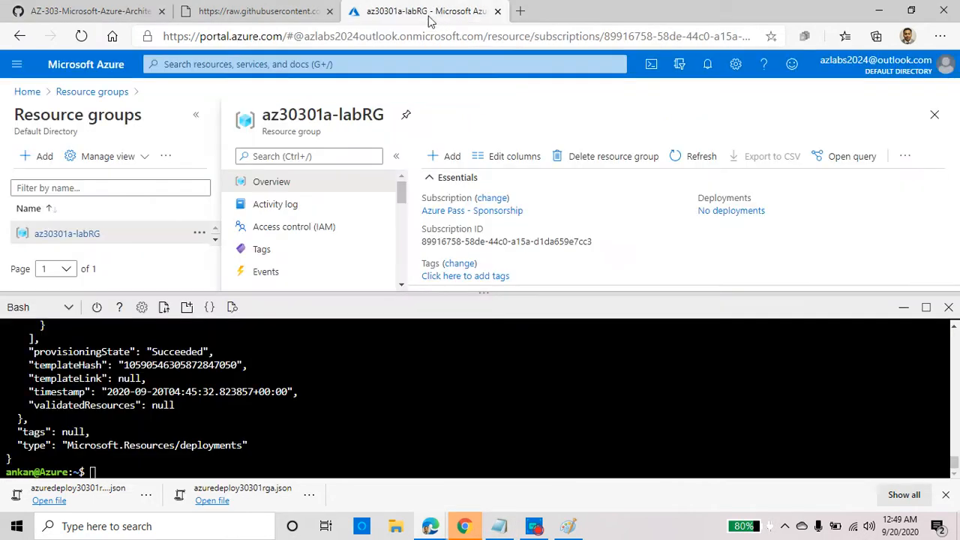
pyautogui.rightClick(282, 457)
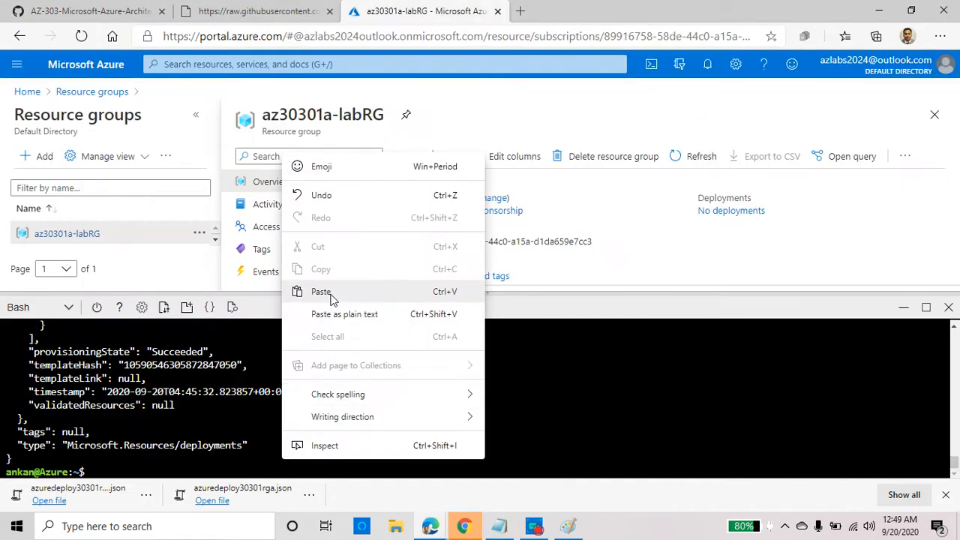
pyautogui.click(327, 292)
pyautogui.press('Return')
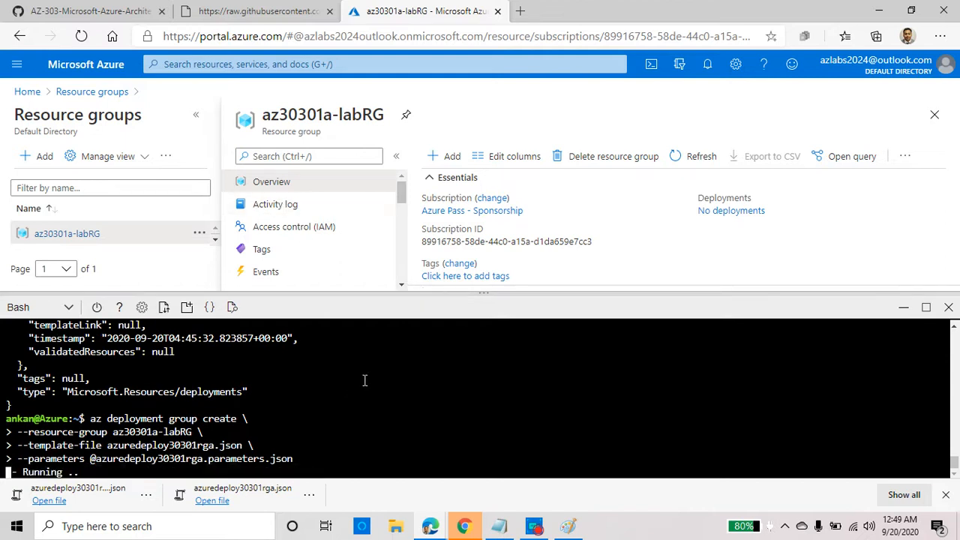
# Read the deployment waiting note and the Task 2 heading and first steps in the GitHub lab instructions.
pyautogui.click(120, 11)
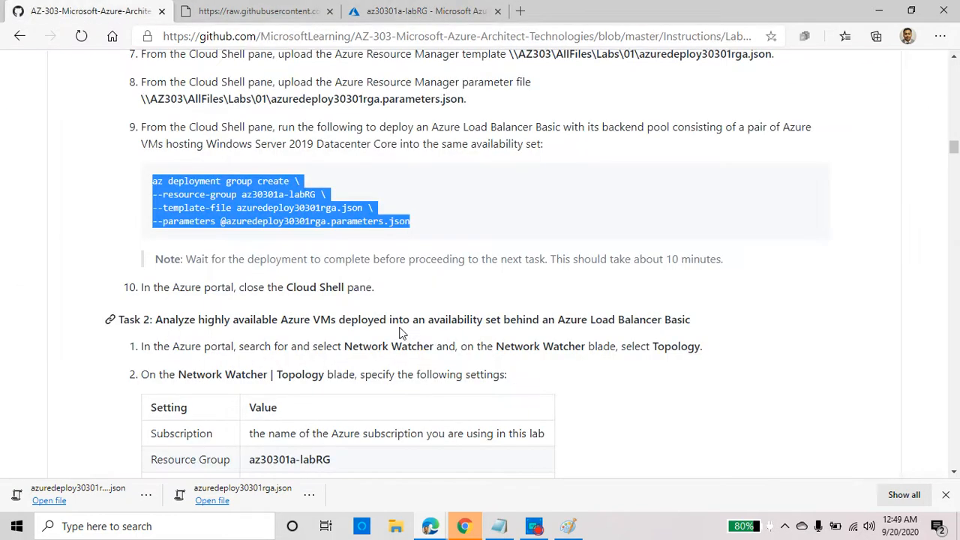
pyautogui.moveTo(183, 258); pyautogui.dragTo(719, 260)
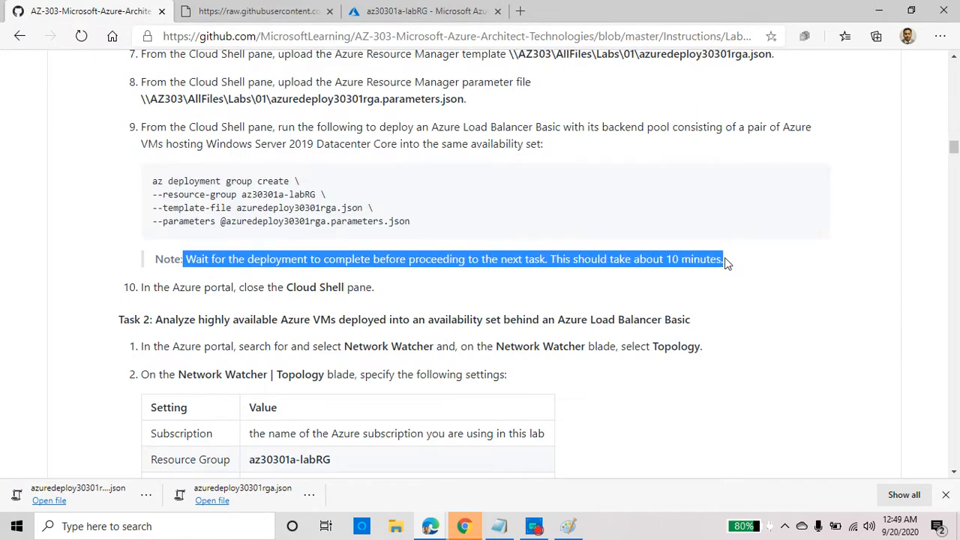
pyautogui.scroll(-2, 285, 220)
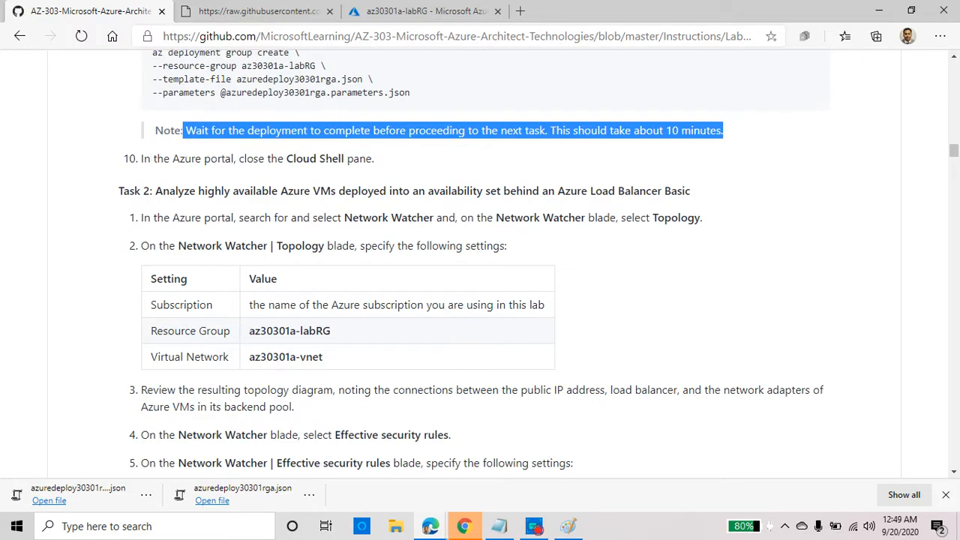
pyautogui.scroll(-1, 332, 187)
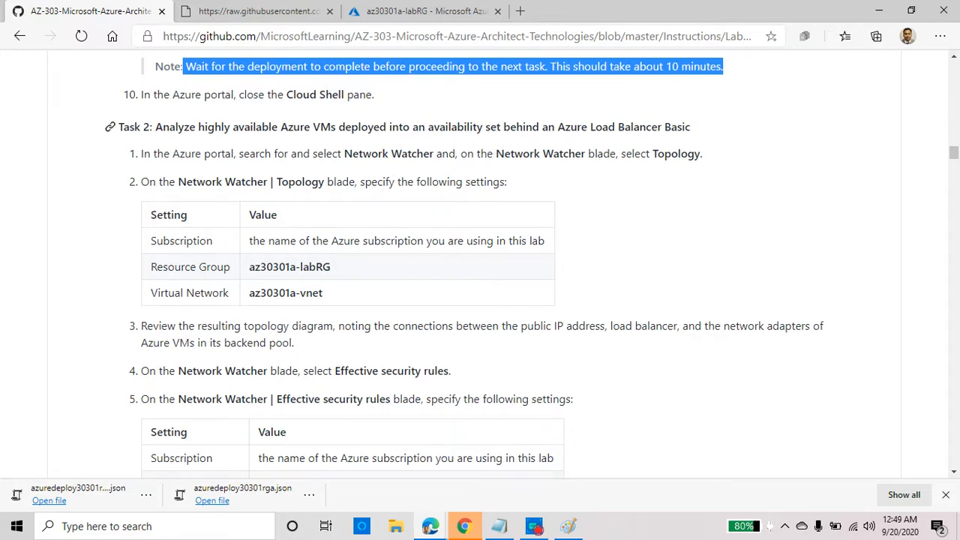
pyautogui.moveTo(155, 127); pyautogui.dragTo(693, 130)
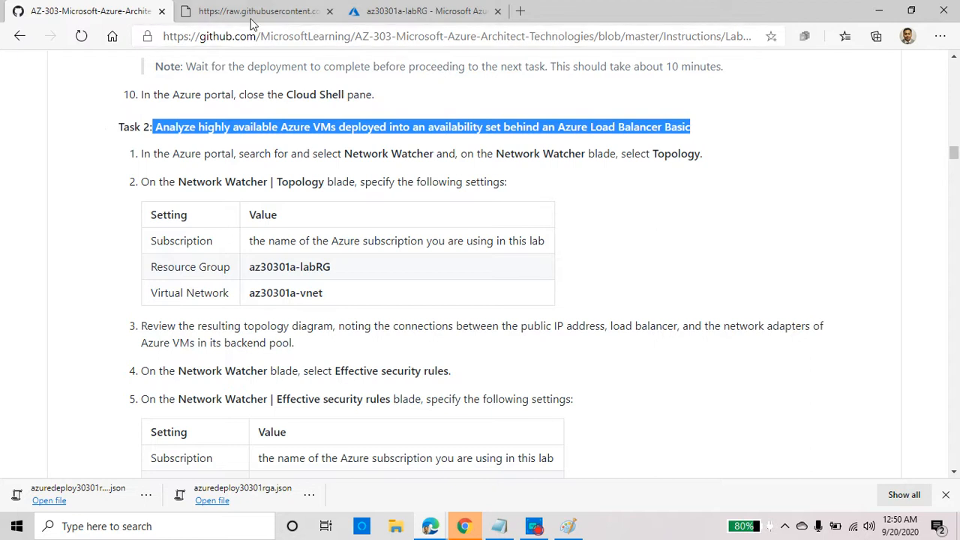
# Refresh the az30301a-labRG overview in the Azure portal and look through its resource list, resizing the Cloud Shell pane as needed.
pyautogui.click(396, 15)
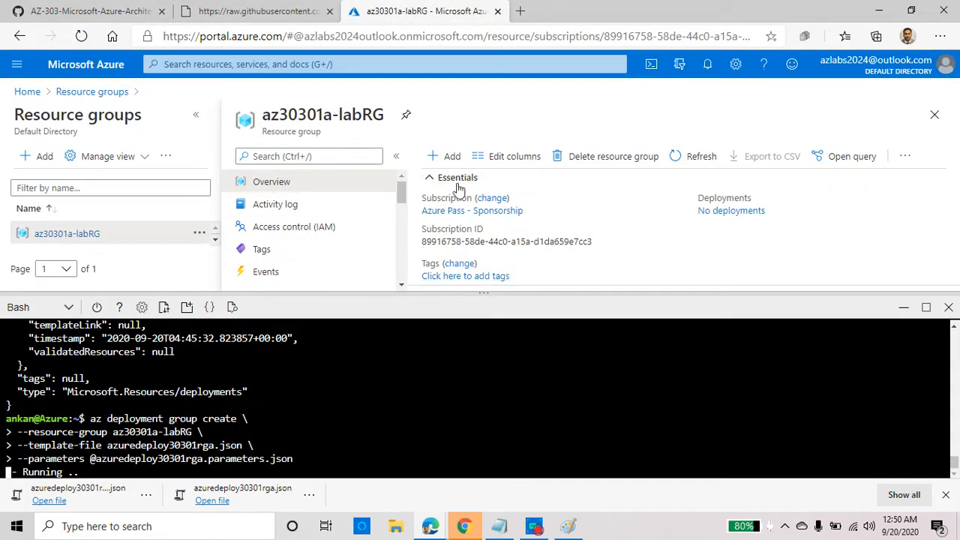
pyautogui.moveTo(465, 298); pyautogui.dragTo(489, 375)
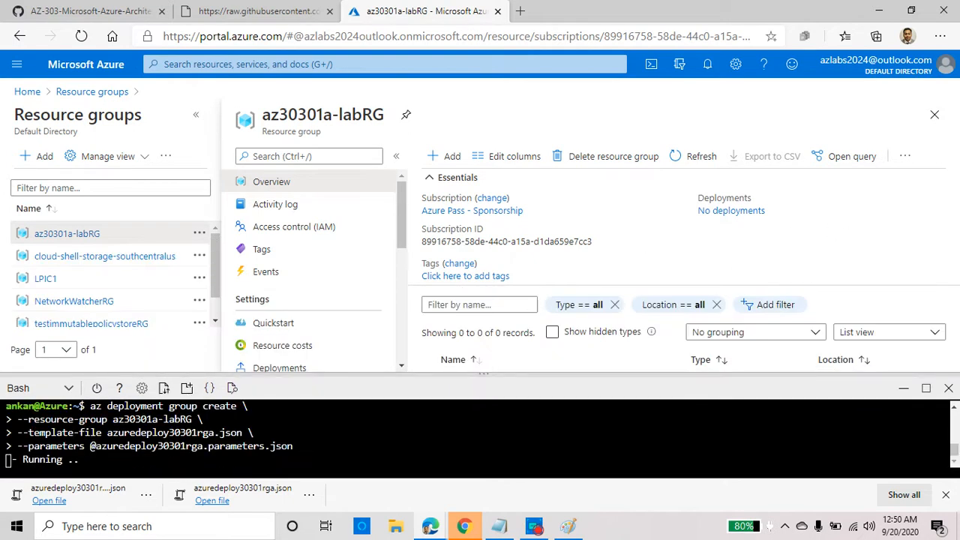
pyautogui.click(681, 159)
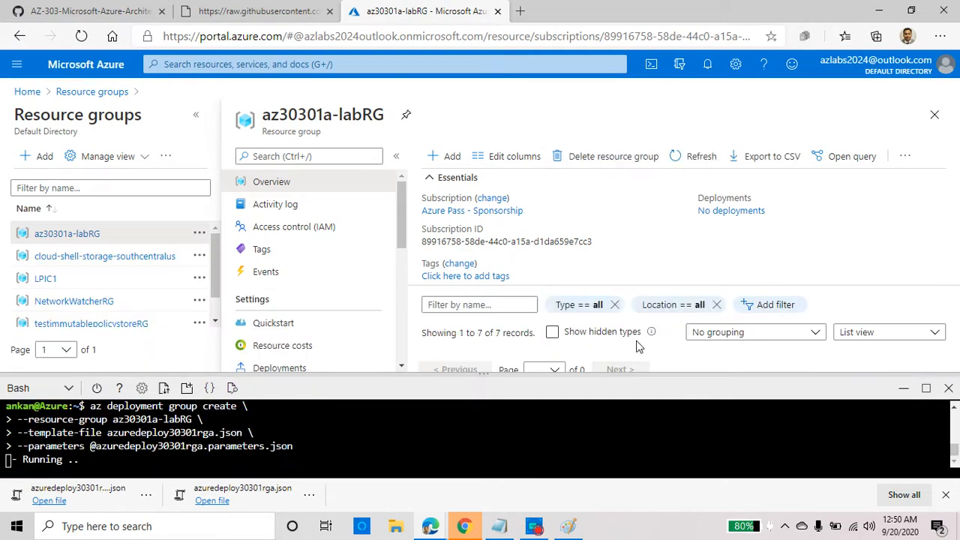
pyautogui.moveTo(524, 376); pyautogui.dragTo(522, 473)
pyautogui.scroll(-1, 562, 386)
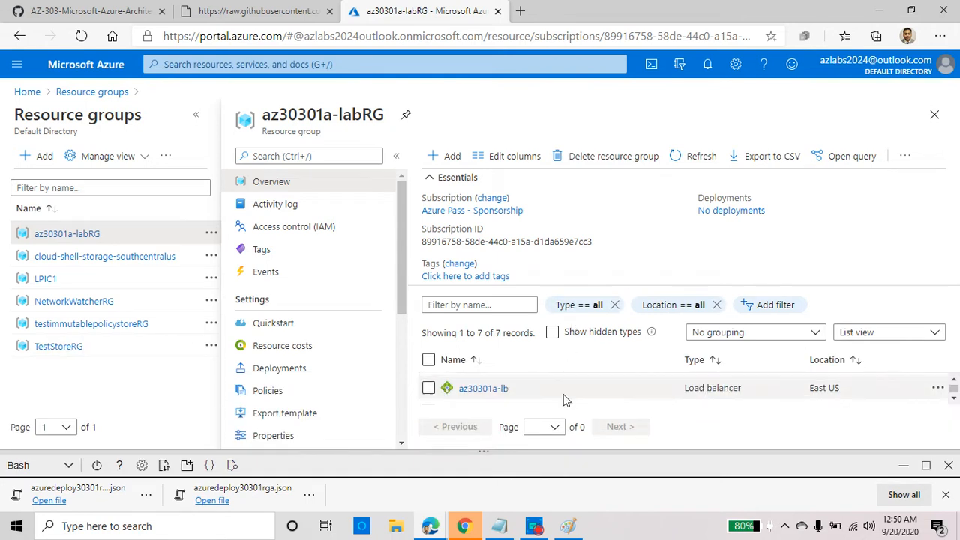
pyautogui.scroll(-3, 567, 399)
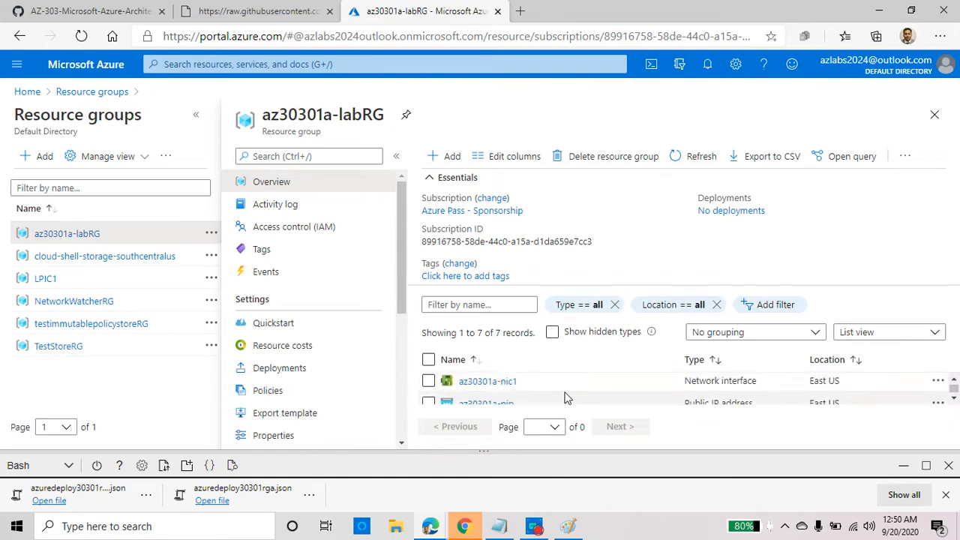
pyautogui.scroll(-2, 567, 398)
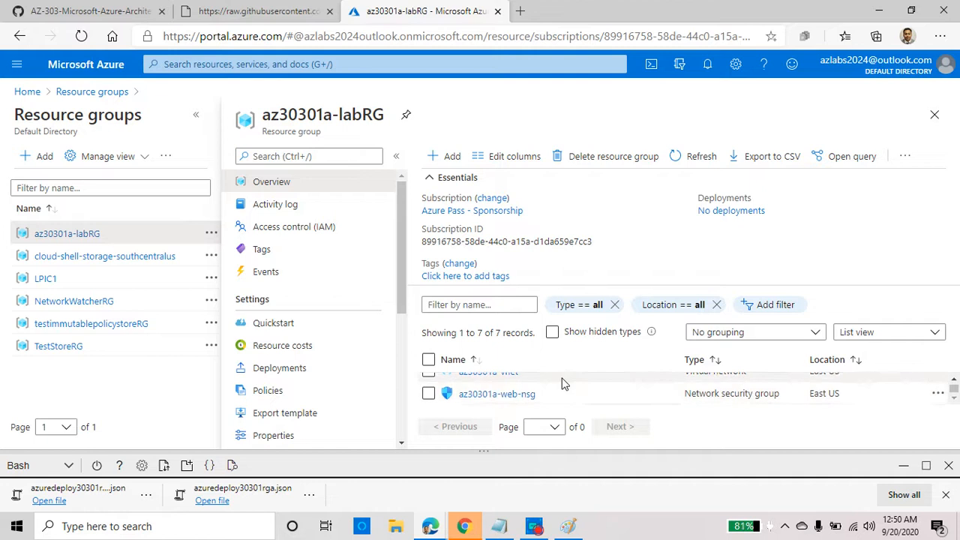
pyautogui.scroll(3, 563, 383)
pyautogui.scroll(3, 566, 384)
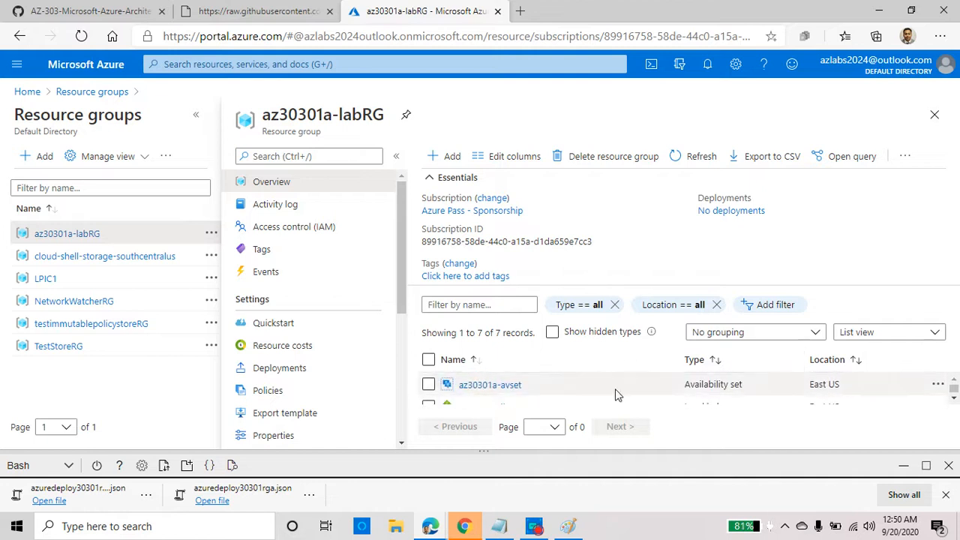
pyautogui.moveTo(441, 451); pyautogui.dragTo(429, 232)
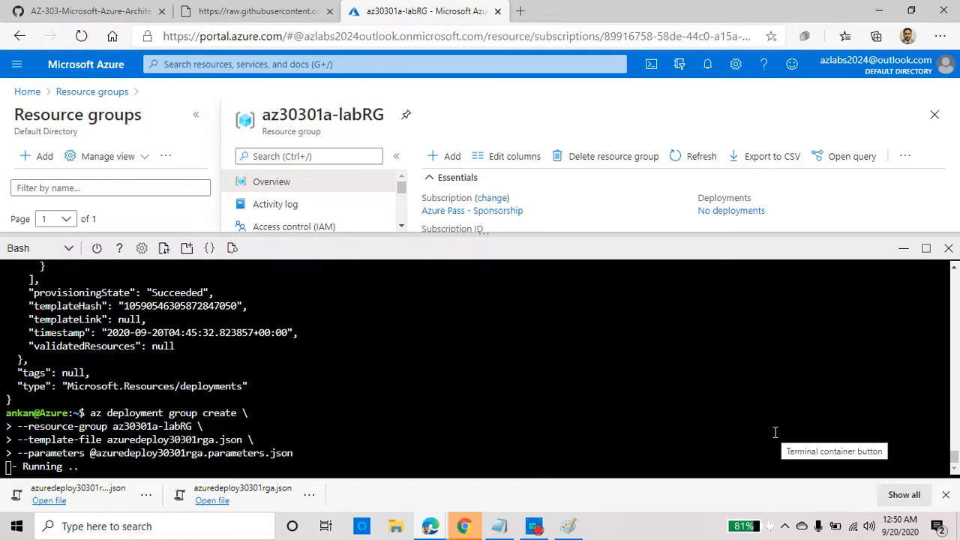
pyautogui.click(567, 526)
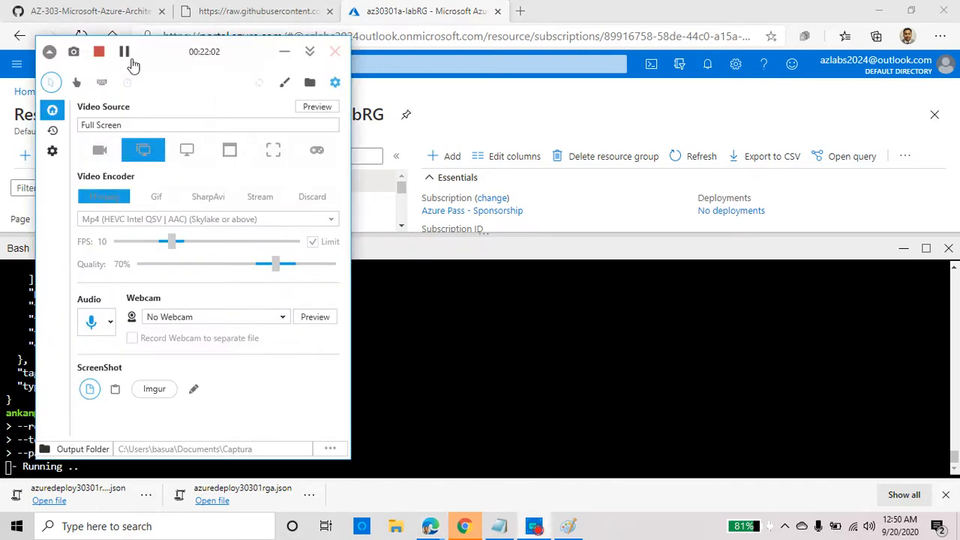
pyautogui.click(124, 53)
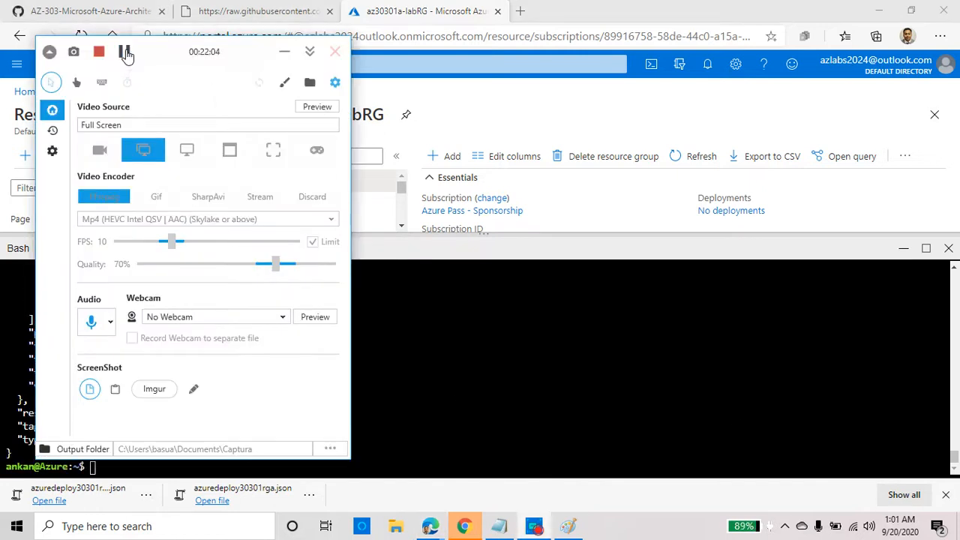
pyautogui.click(284, 51)
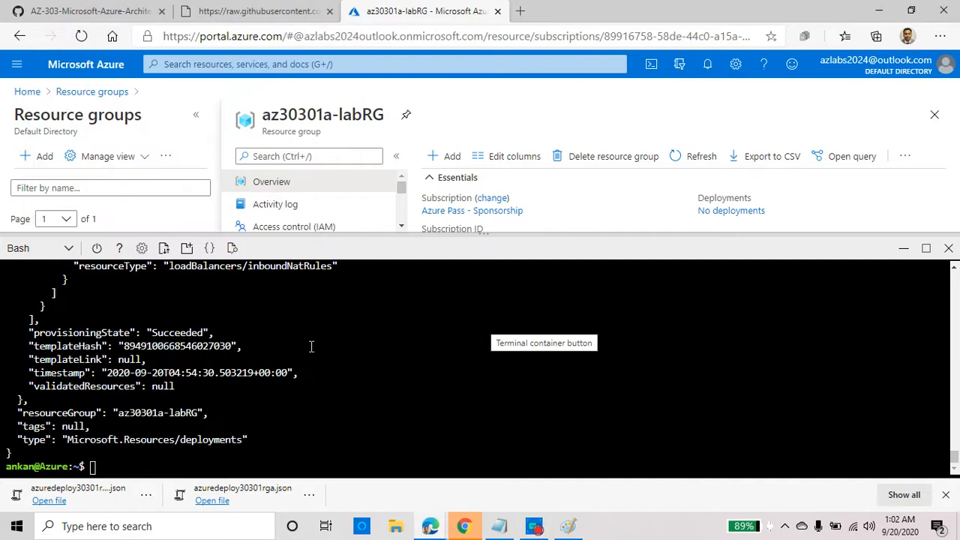
# Check the provisioningState line in the Cloud Shell output of the resource group deployment.
pyautogui.tripleClick(161, 333)
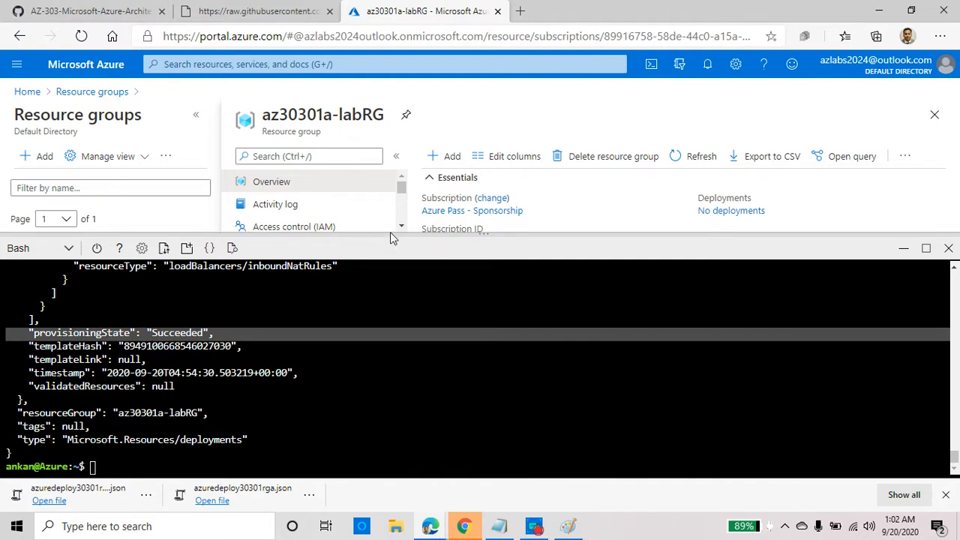
# Shrink and minimize the Cloud Shell pane, and collapse the Resource groups list beside the az30301a-labRG overview.
pyautogui.moveTo(391, 239); pyautogui.dragTo(418, 411)
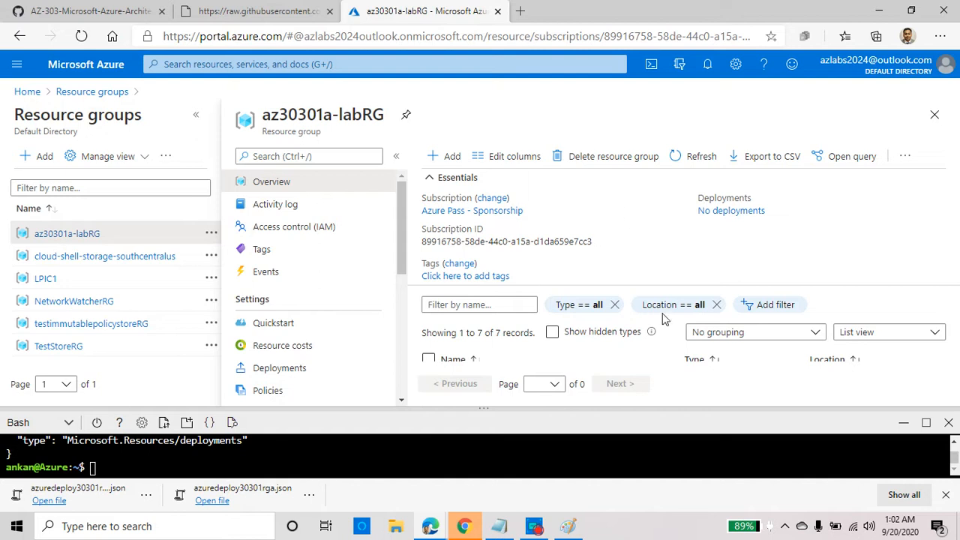
pyautogui.click(904, 422)
pyautogui.scroll(-2, 650, 398)
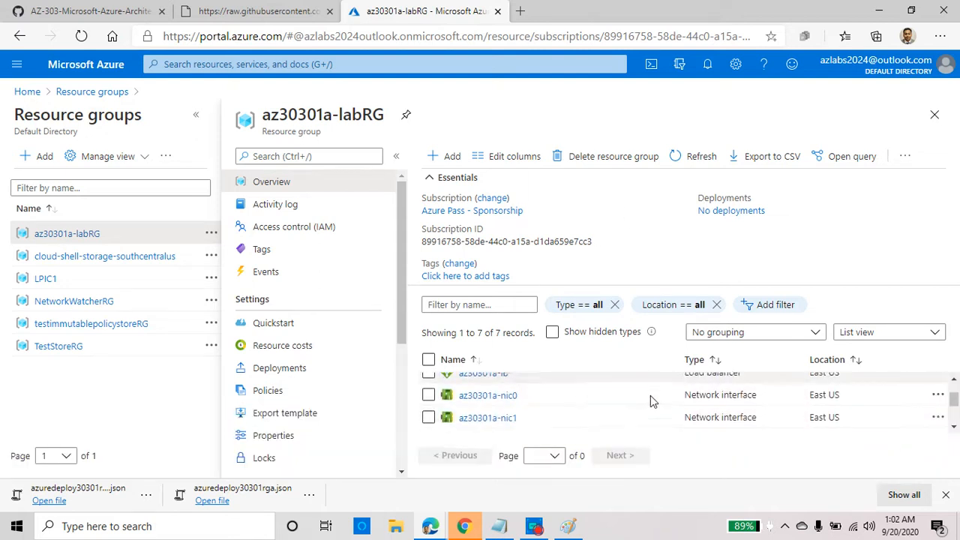
pyautogui.scroll(-1, 650, 396)
pyautogui.scroll(2, 645, 396)
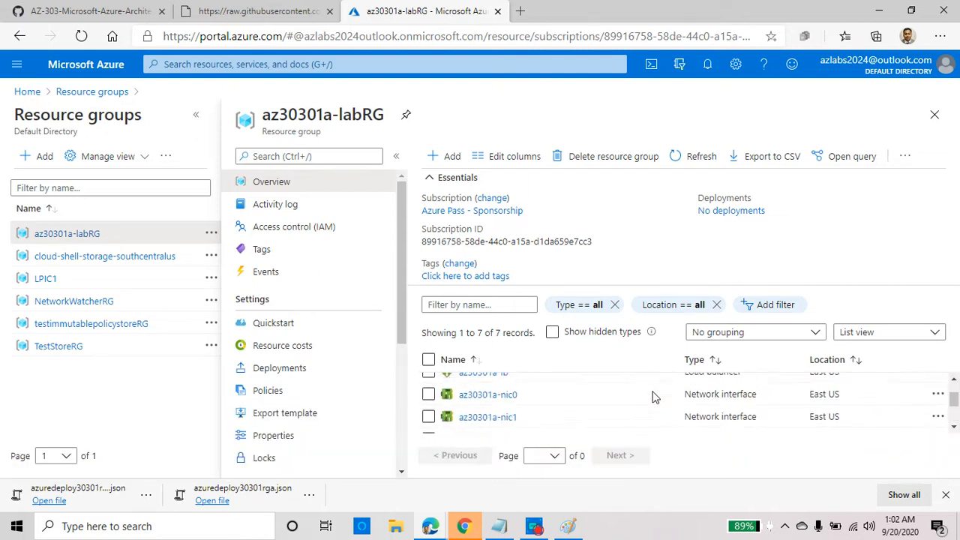
pyautogui.click(197, 116)
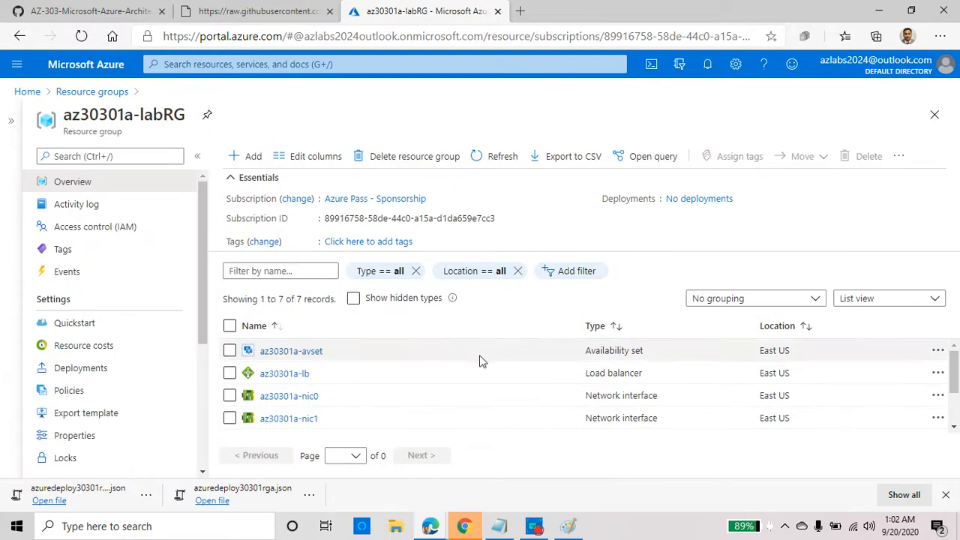
pyautogui.moveTo(58, 124); pyautogui.dragTo(213, 159)
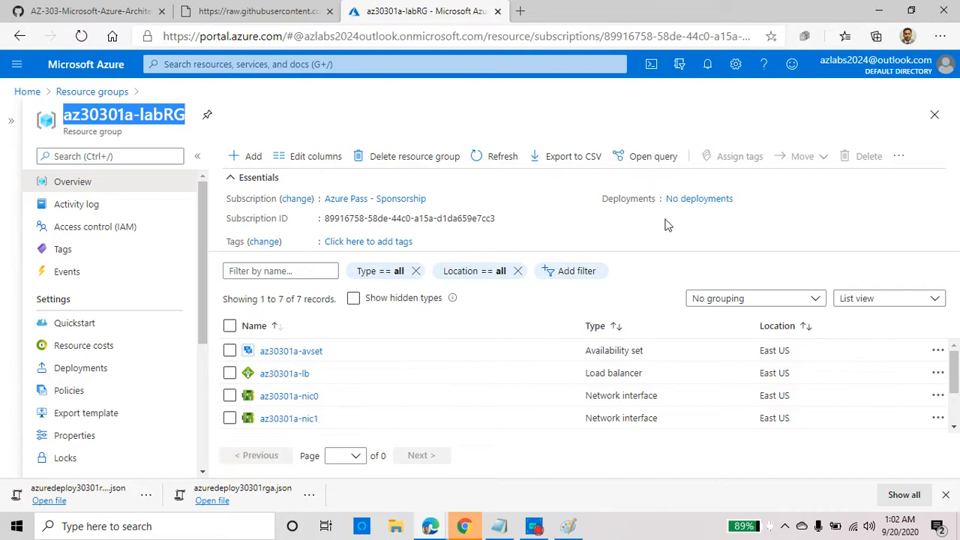
# Refresh the az30301a-labRG overview and review its full resource list from the storage account down to the network security group.
pyautogui.click(498, 161)
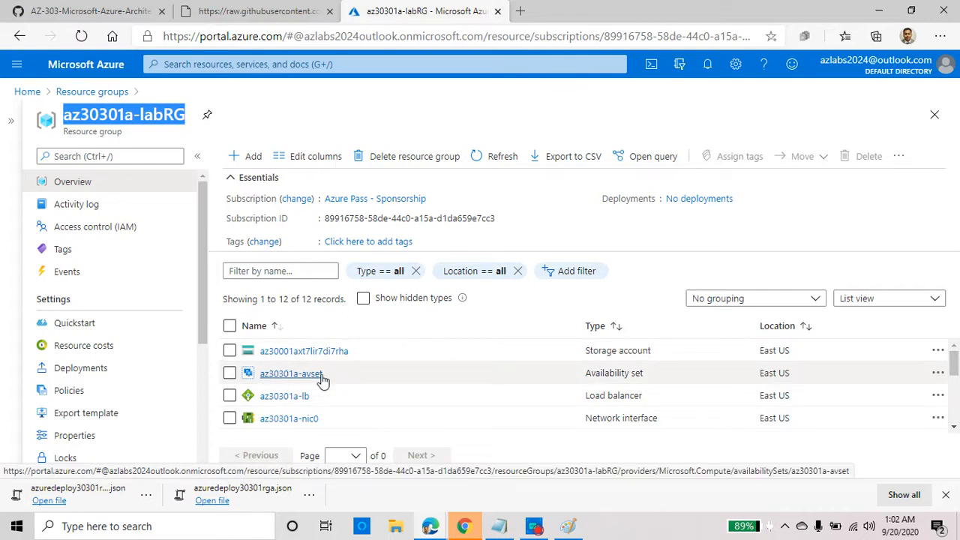
pyautogui.scroll(-1, 294, 402)
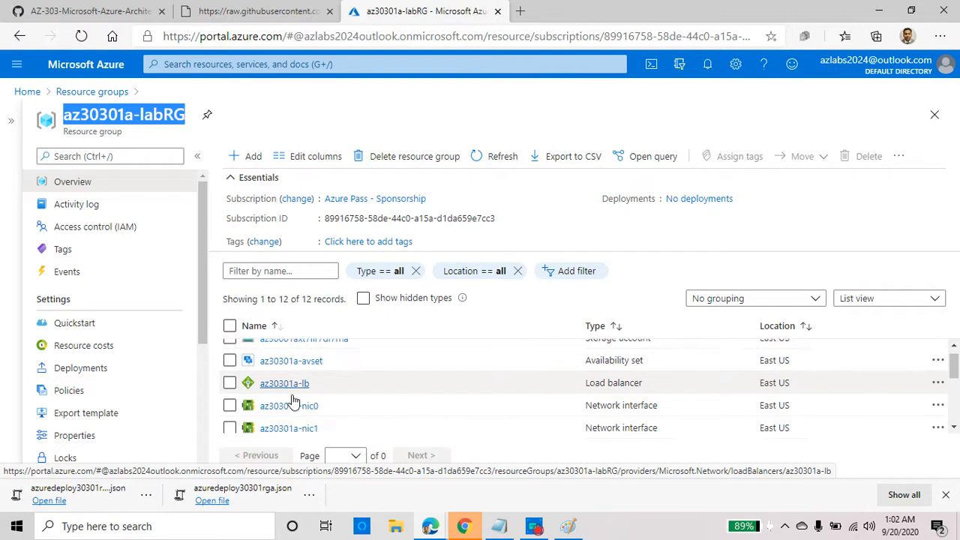
pyautogui.scroll(-1, 313, 430)
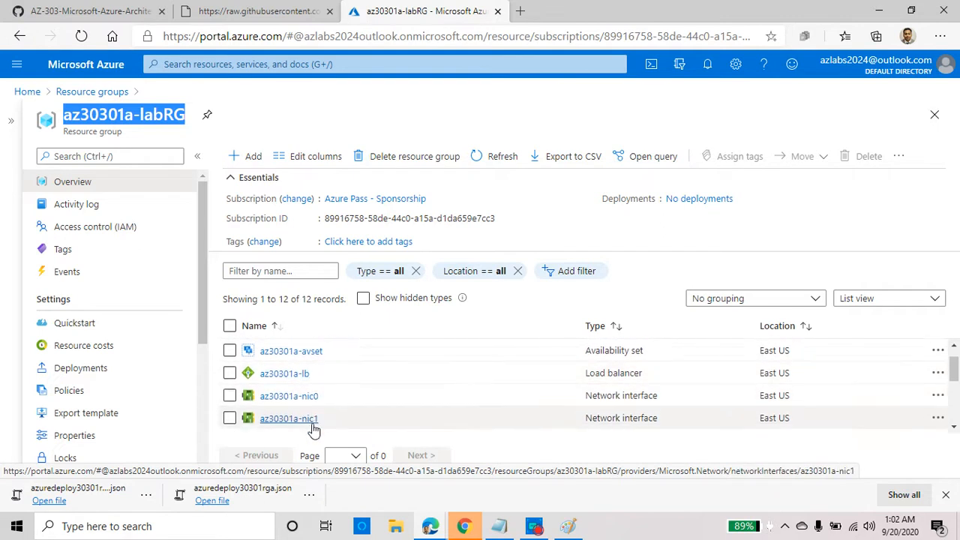
pyautogui.scroll(-3, 307, 417)
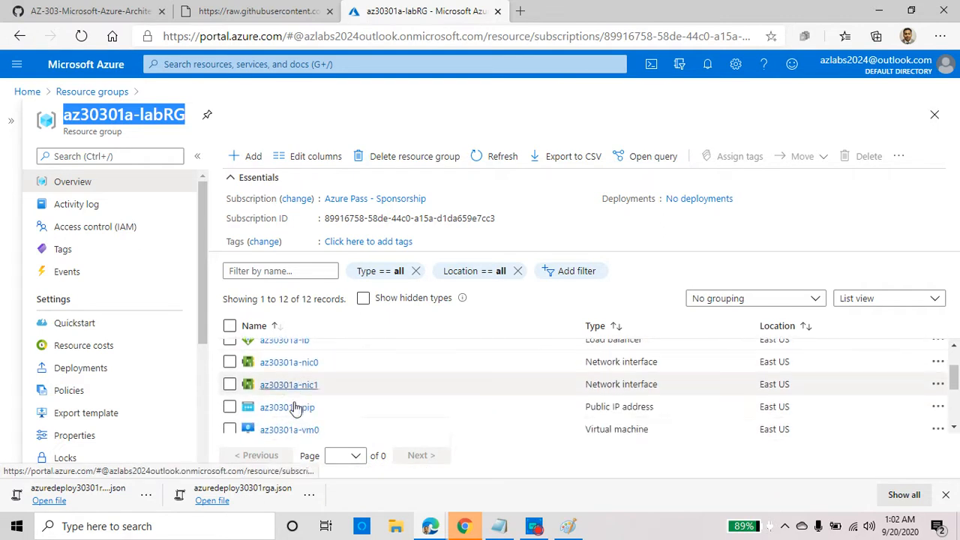
pyautogui.scroll(-1, 305, 403)
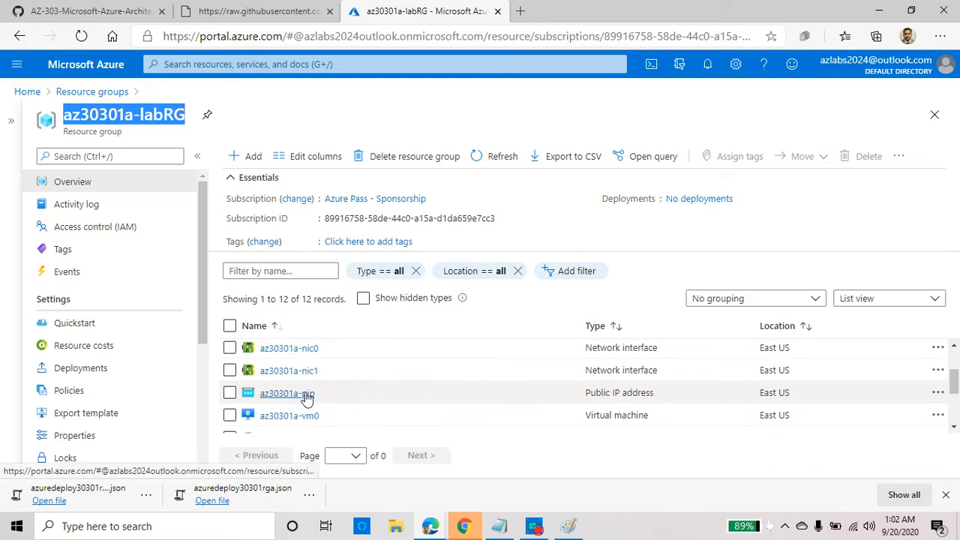
pyautogui.scroll(-2, 307, 399)
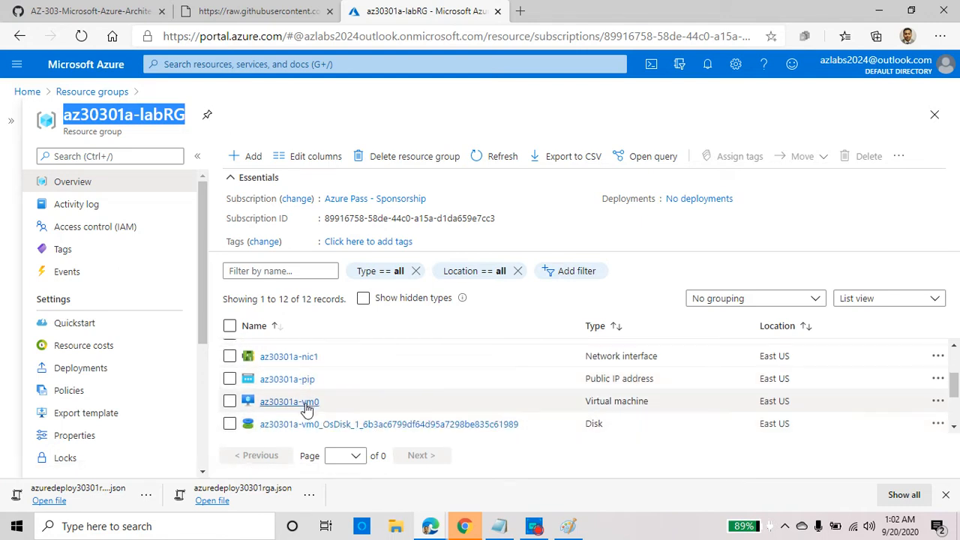
pyautogui.scroll(-2, 307, 403)
pyautogui.scroll(-1, 307, 397)
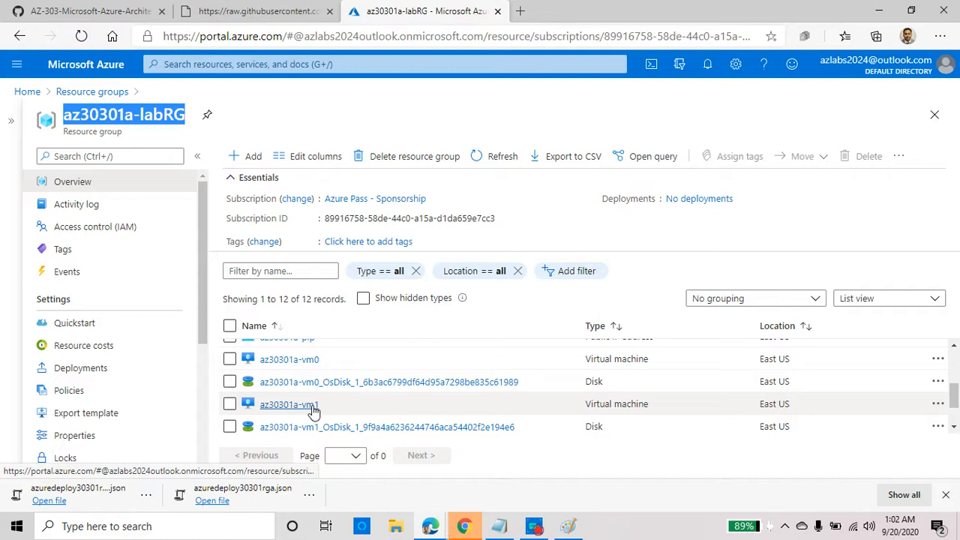
pyautogui.scroll(-1, 315, 411)
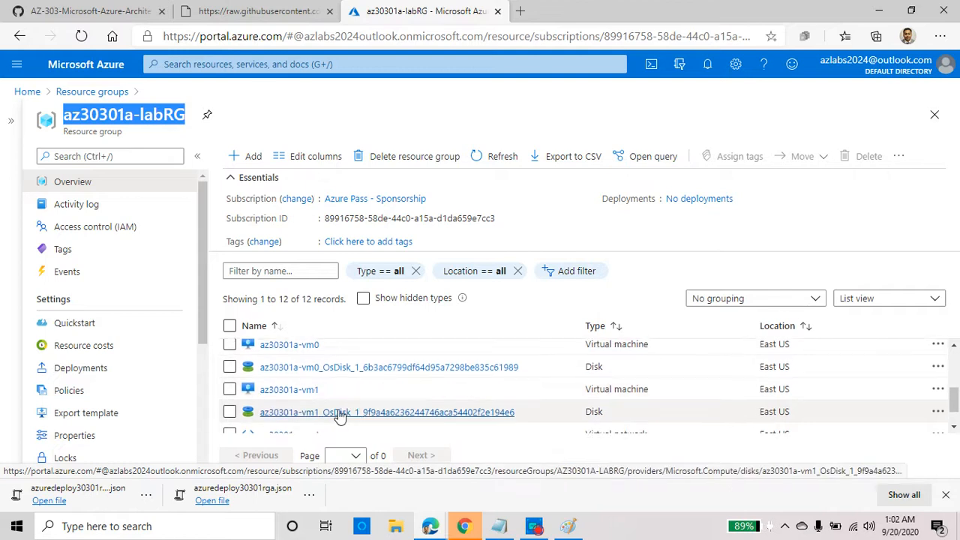
pyautogui.scroll(-2, 338, 417)
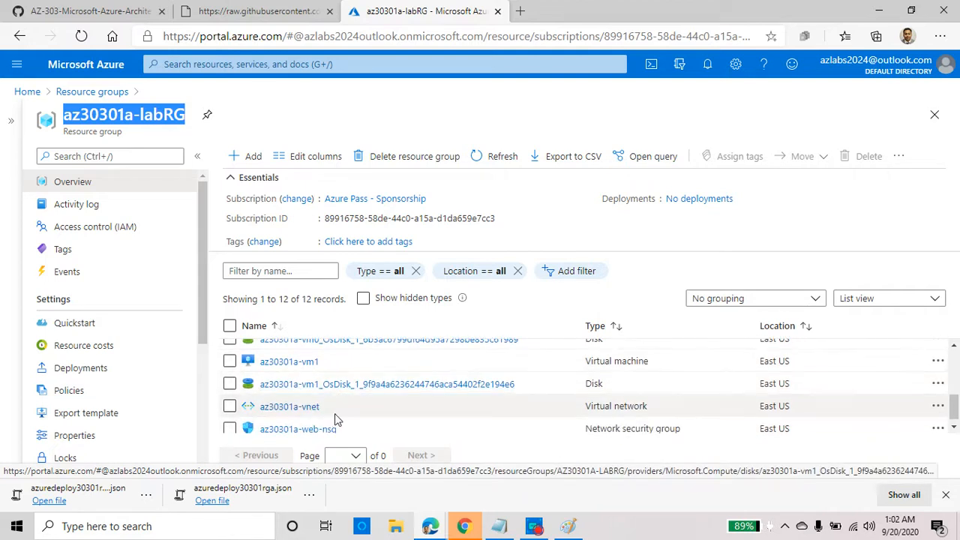
pyautogui.scroll(-1, 313, 424)
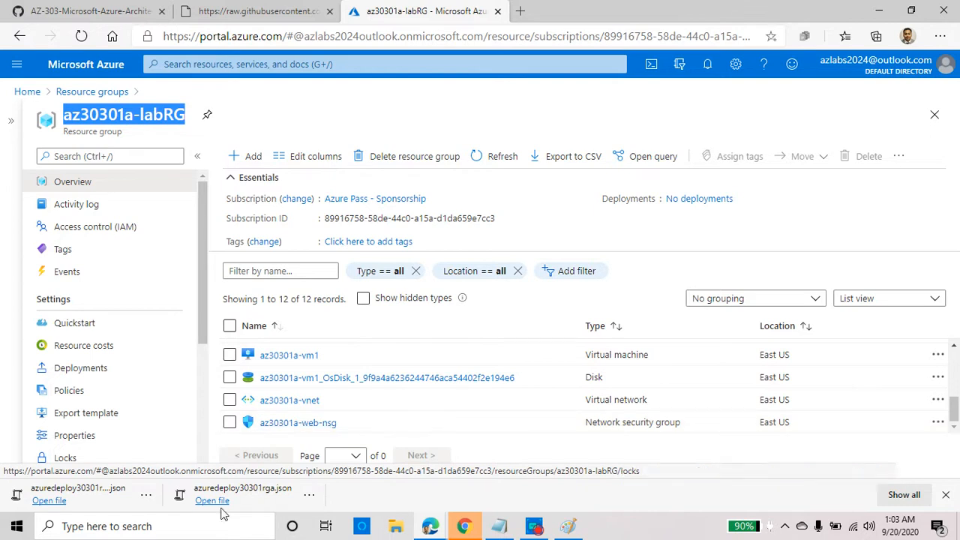
# Switch to the GitHub lab instructions and read the first step of Task 2 about the Network Watcher topology.
pyautogui.click(91, 15)
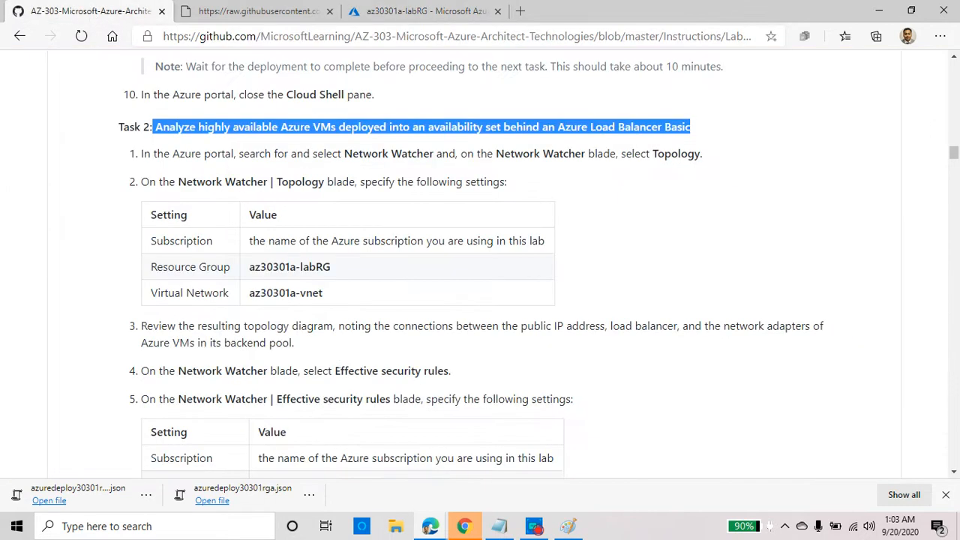
pyautogui.scroll(2, 480, 262)
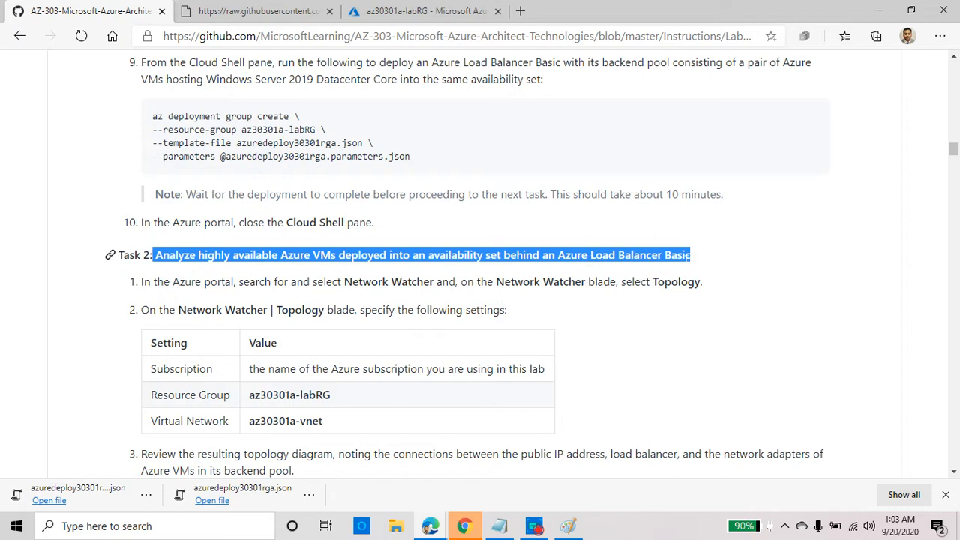
pyautogui.tripleClick(389, 281)
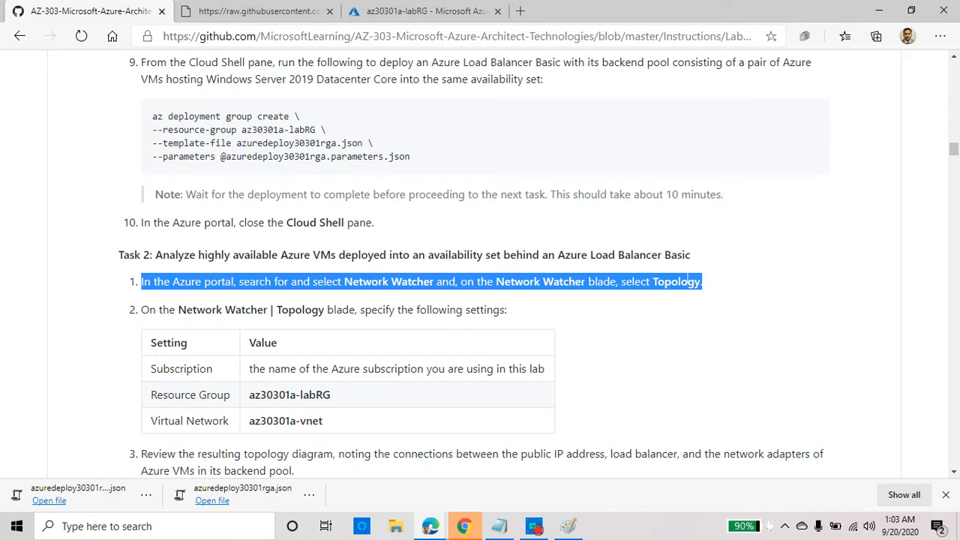
# Return to the Azure portal, search for "network" from its home page, and open the Topology view of Network Watcher.
pyautogui.click(452, 15)
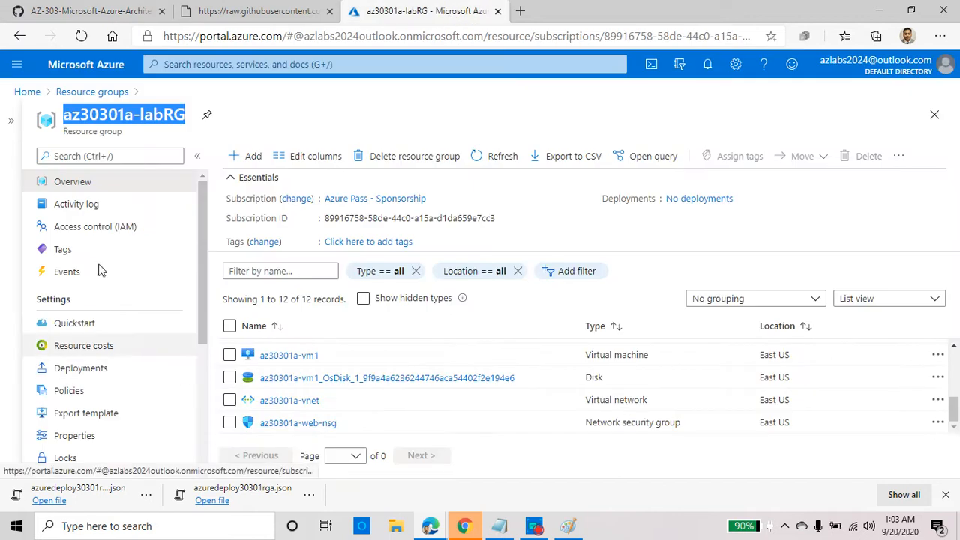
pyautogui.click(27, 91)
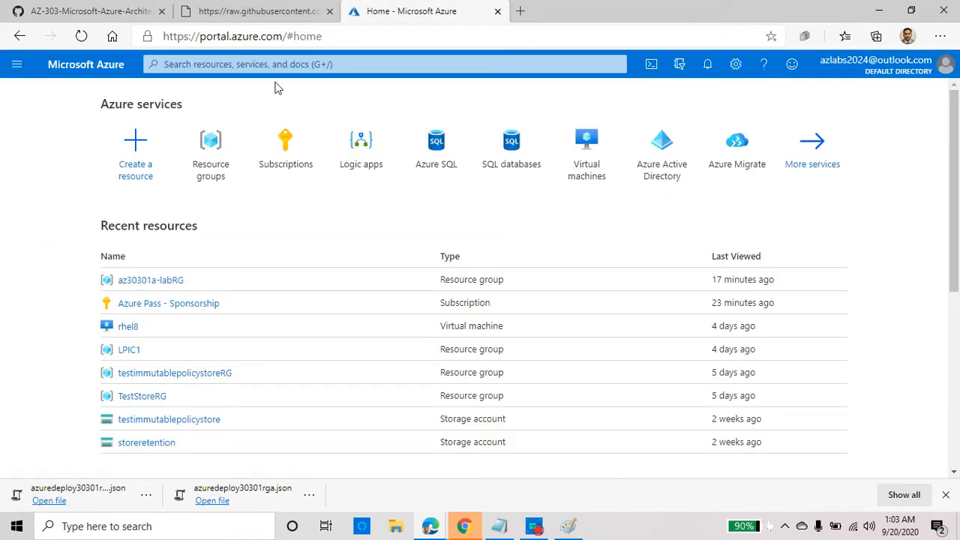
pyautogui.click(355, 64)
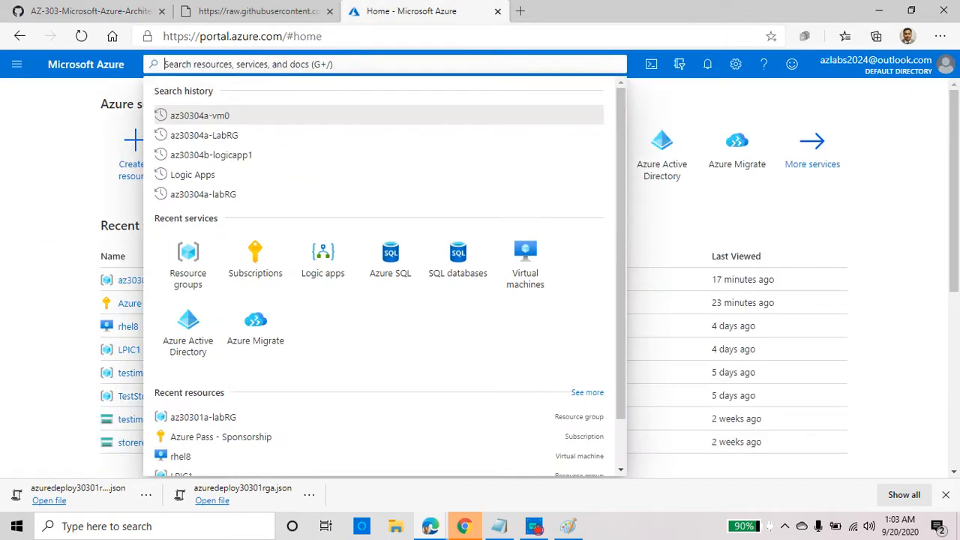
pyautogui.write('network')
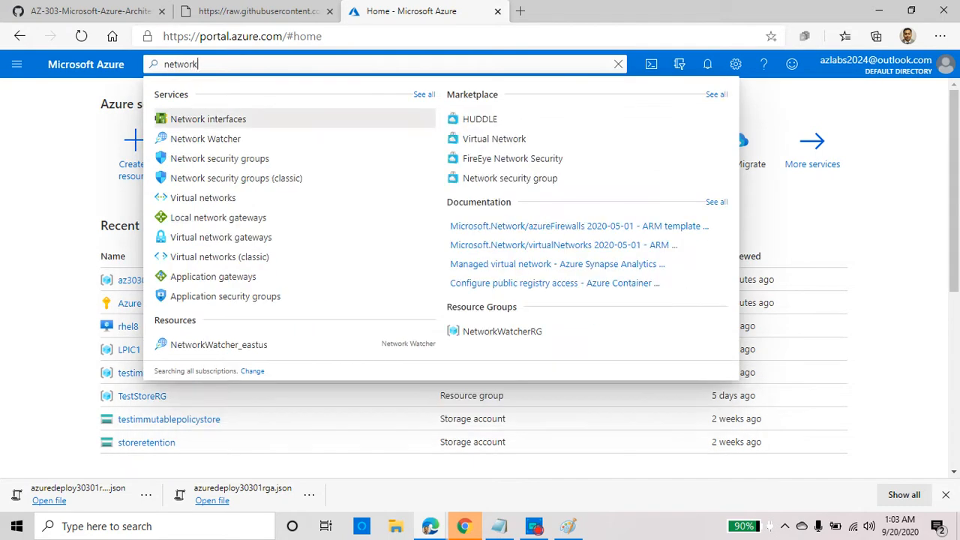
pyautogui.click(237, 139)
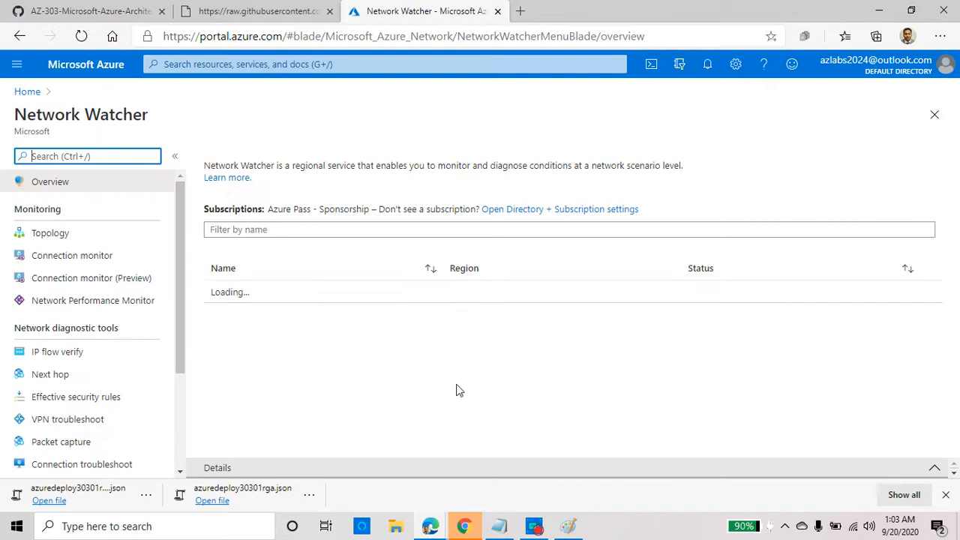
pyautogui.click(62, 241)
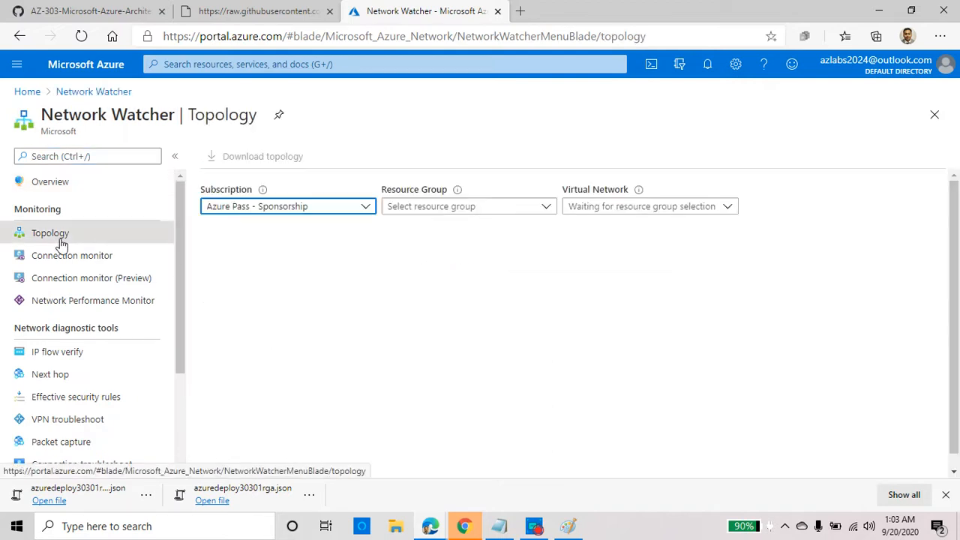
# Set the topology's resource group to az30301a-labRG and its virtual network to az30301a-vnet.
pyautogui.click(513, 210)
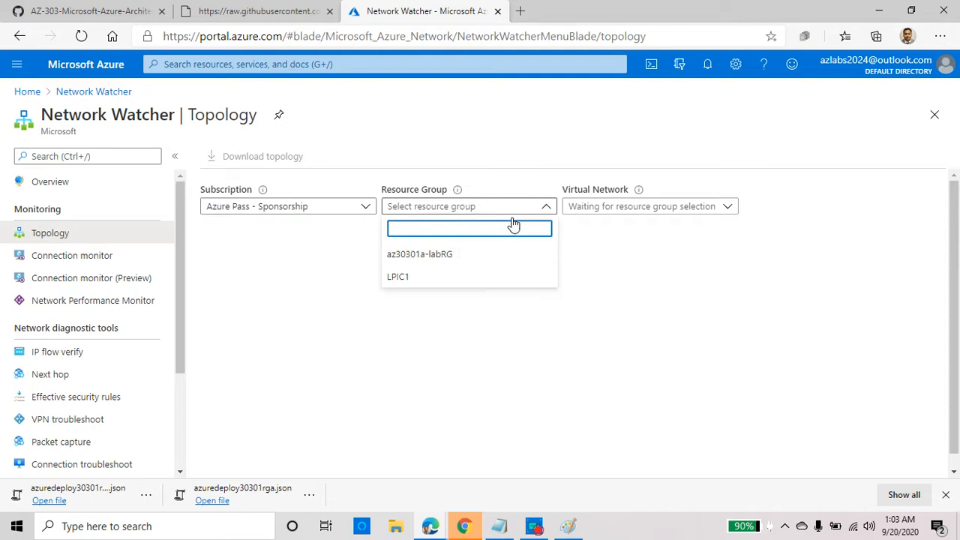
pyautogui.click(470, 258)
pyautogui.click(657, 207)
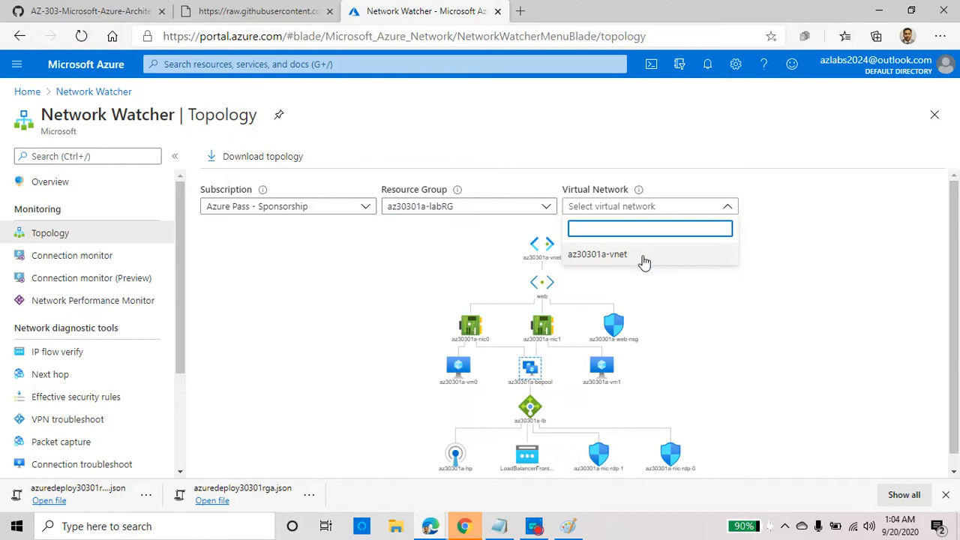
pyautogui.click(835, 172)
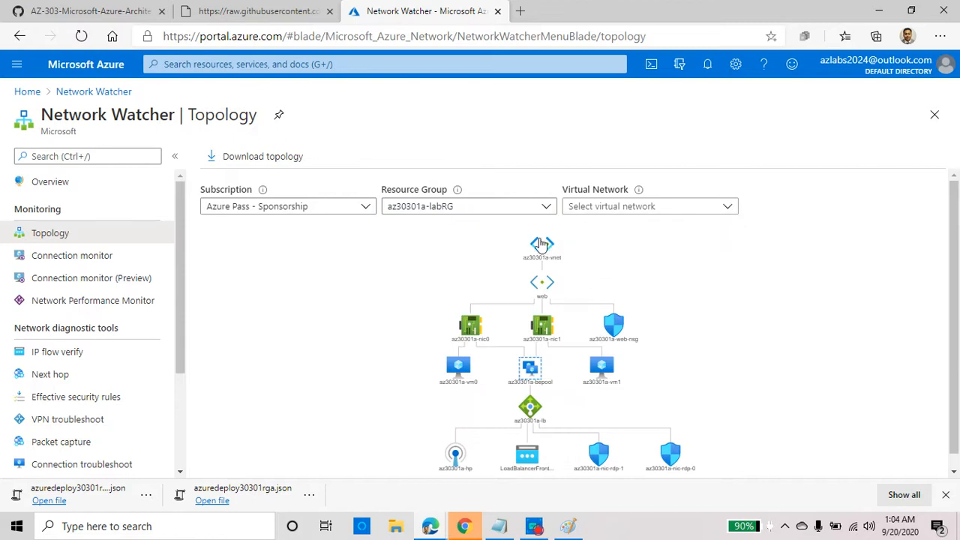
pyautogui.click(611, 205)
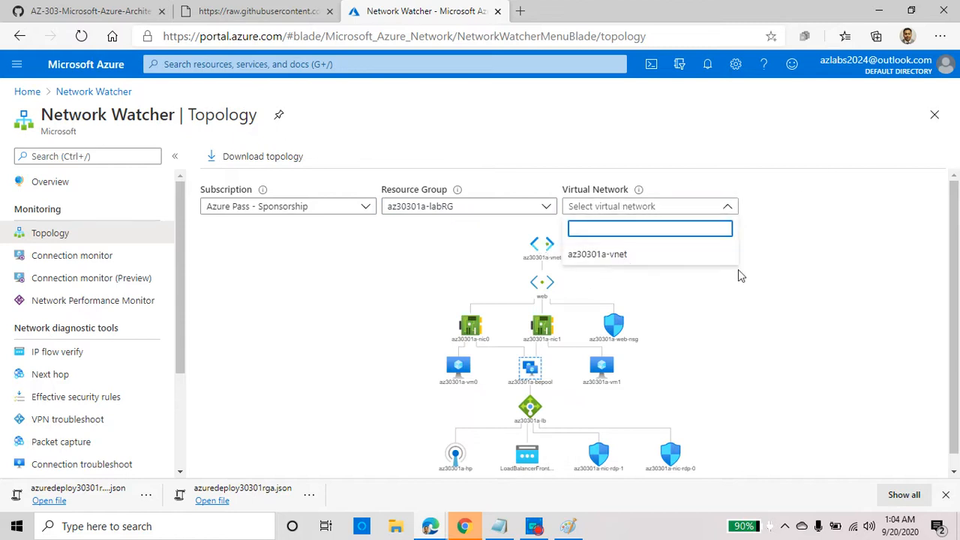
pyautogui.scroll(3, 565, 301)
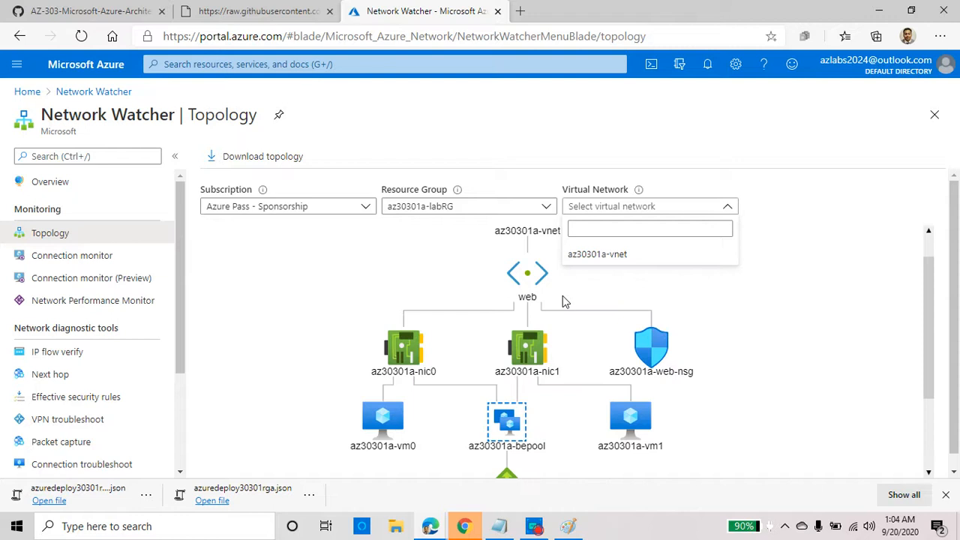
pyautogui.scroll(-1, 563, 296)
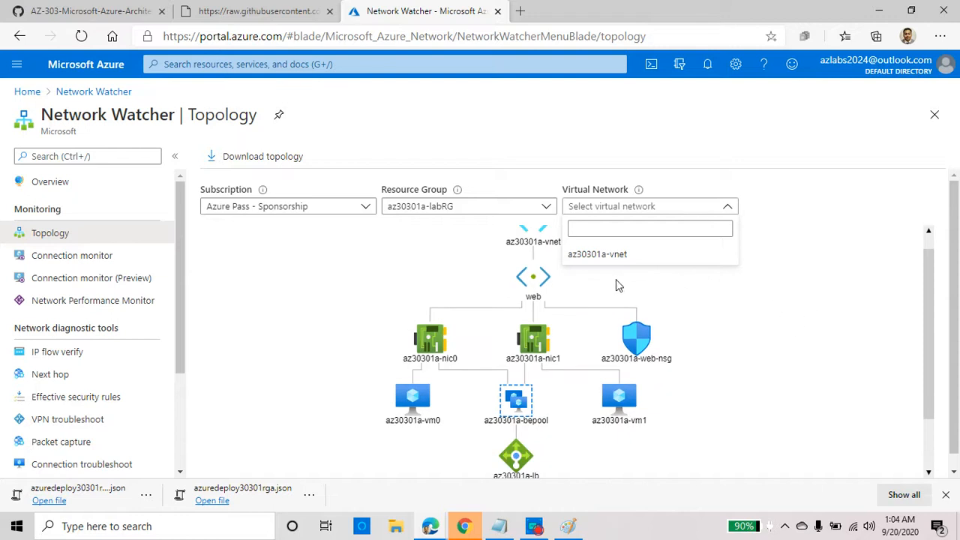
pyautogui.moveTo(931, 309); pyautogui.dragTo(930, 289)
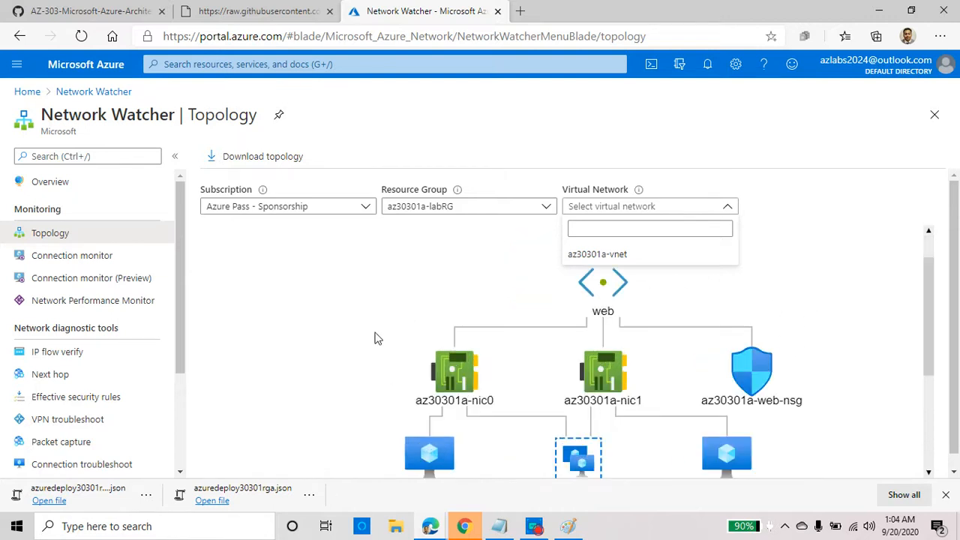
pyautogui.click(656, 259)
# Examine the topology diagram from the virtual network through the network interfaces and VMs to the load balancer and its components.
pyautogui.scroll(3, 579, 255)
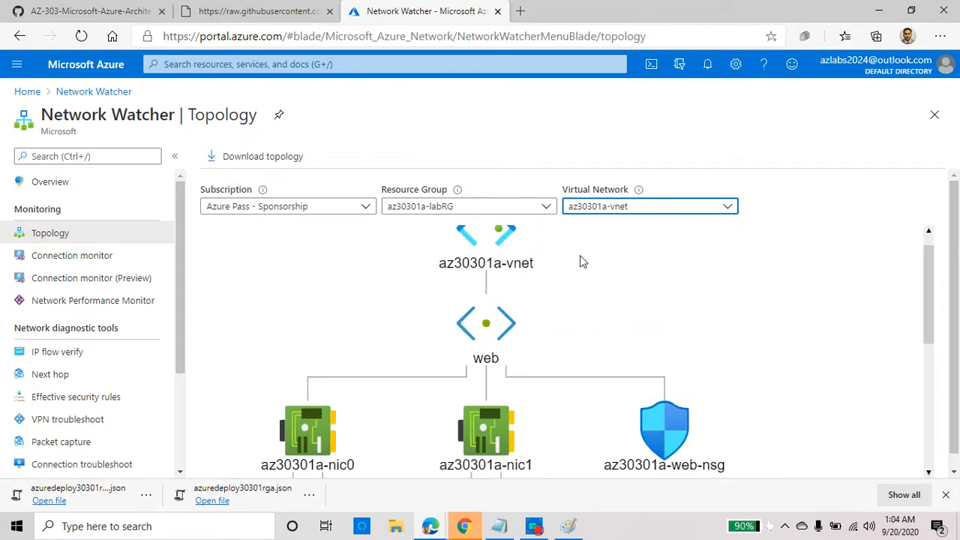
pyautogui.scroll(-3, 487, 242)
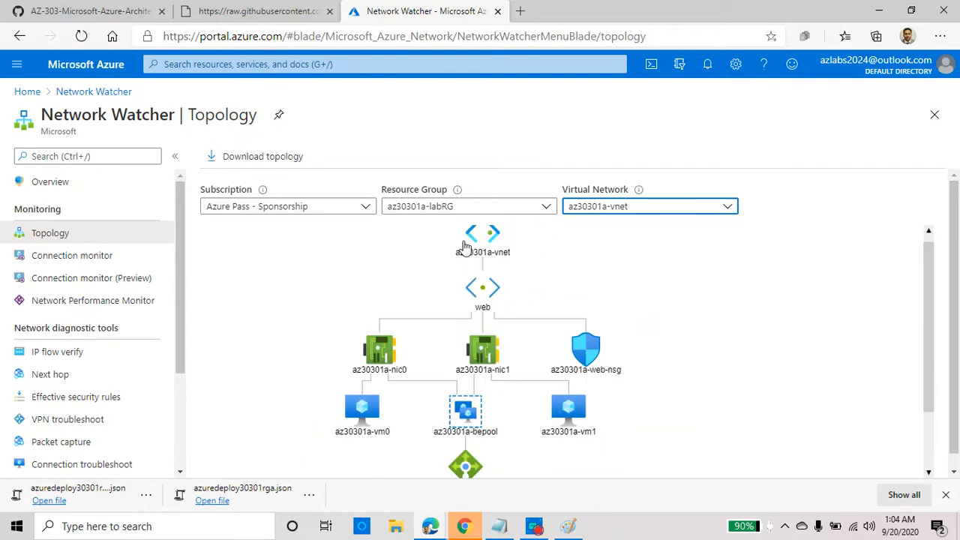
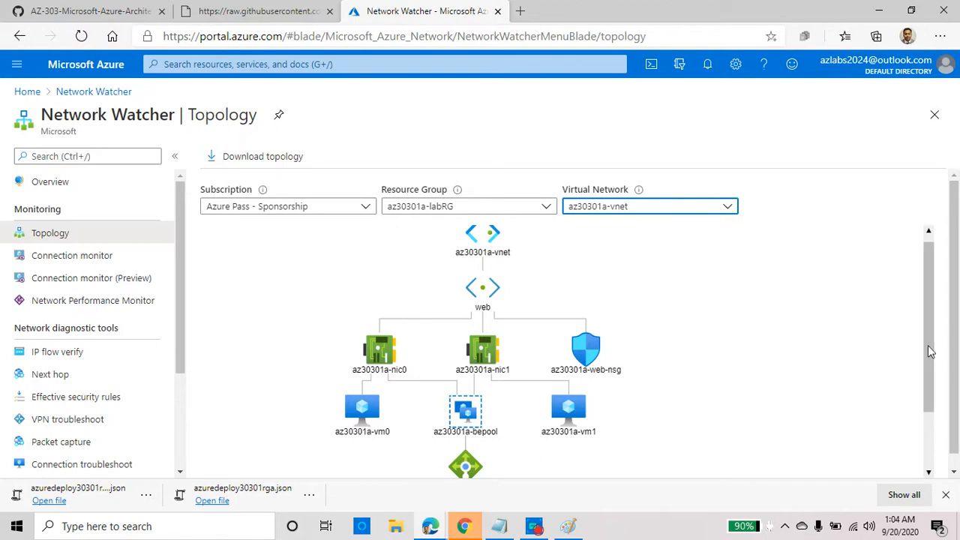
pyautogui.moveTo(932, 350); pyautogui.dragTo(932, 413)
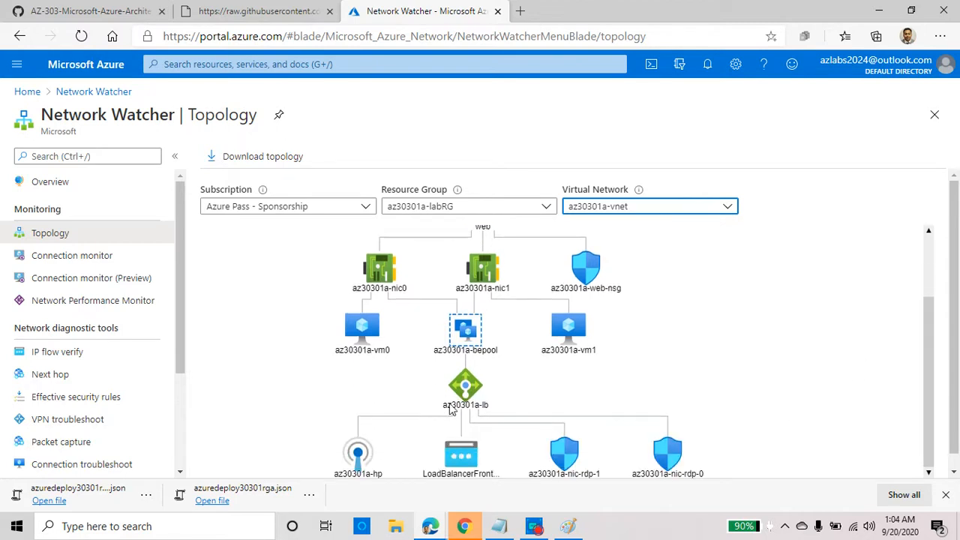
# Finish viewing the topology diagram, switch to the GitHub lab instructions, and read step 3 of Task 2 about reviewing the topology connections.
pyautogui.moveTo(925, 392); pyautogui.dragTo(934, 440)
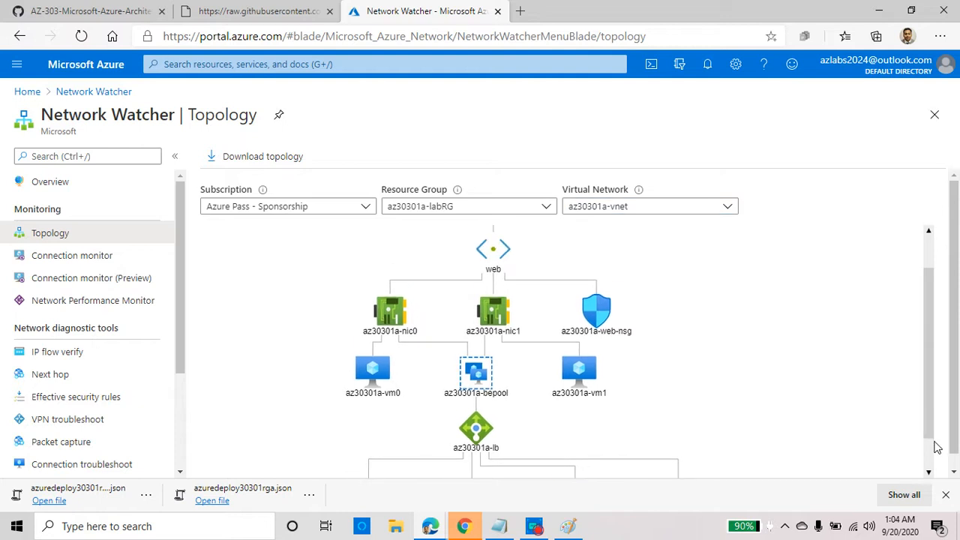
pyautogui.moveTo(927, 405); pyautogui.dragTo(925, 476)
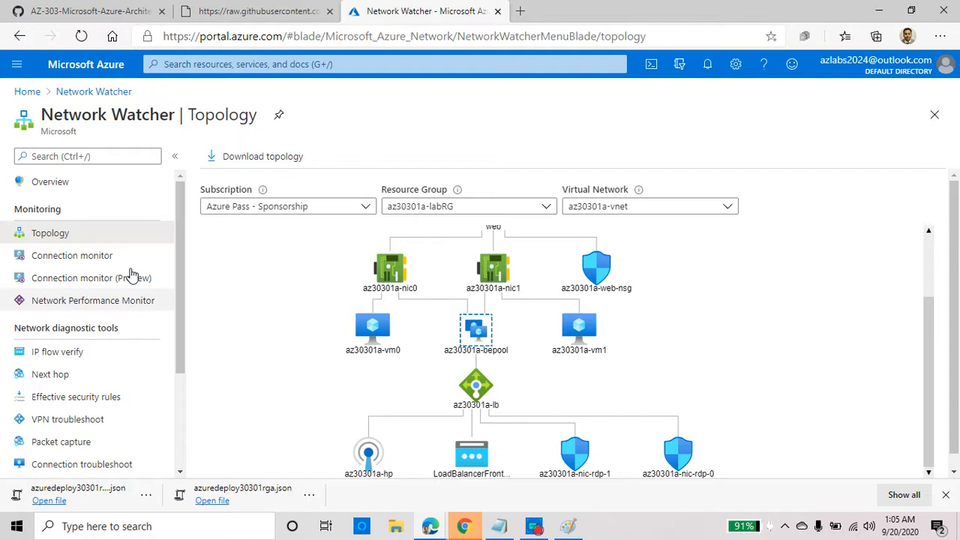
pyautogui.click(108, 15)
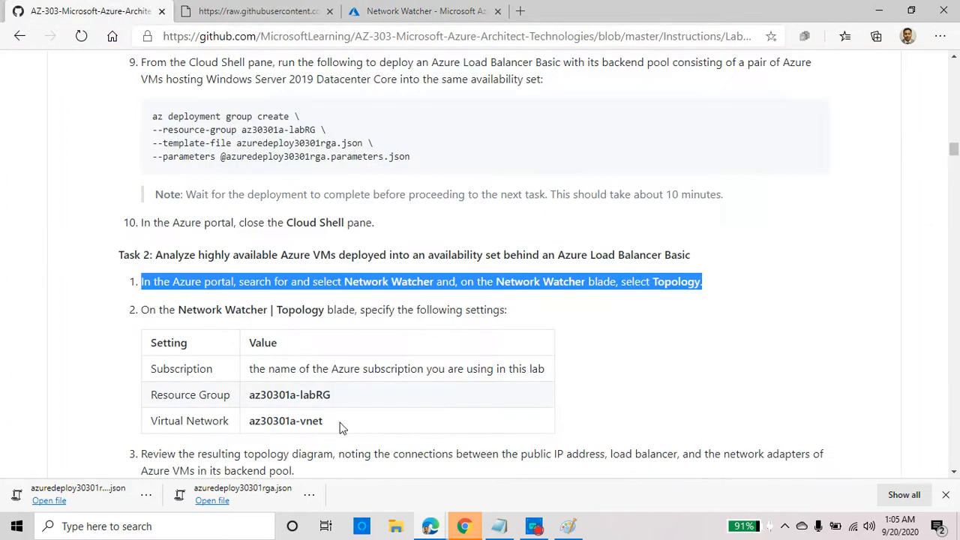
pyautogui.scroll(-2, 339, 427)
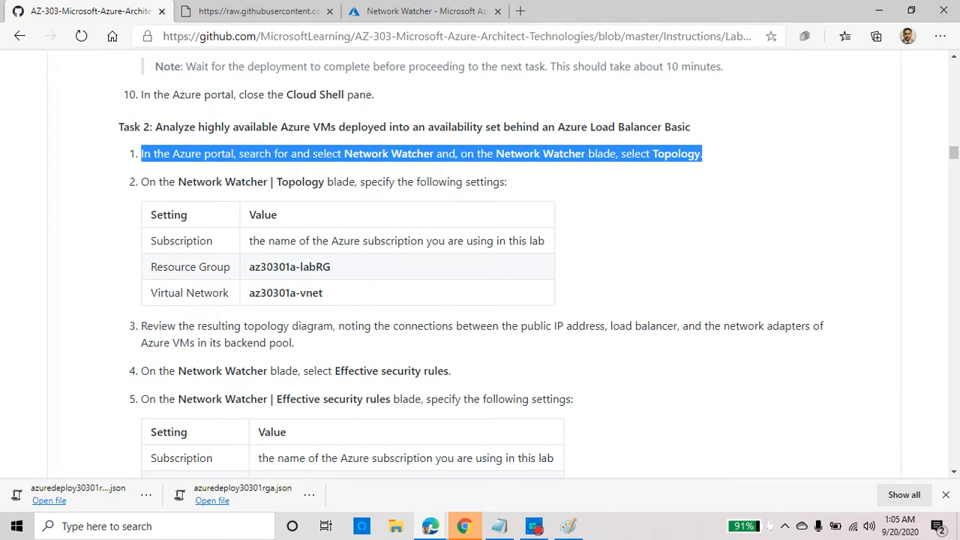
pyautogui.scroll(-2, 323, 293)
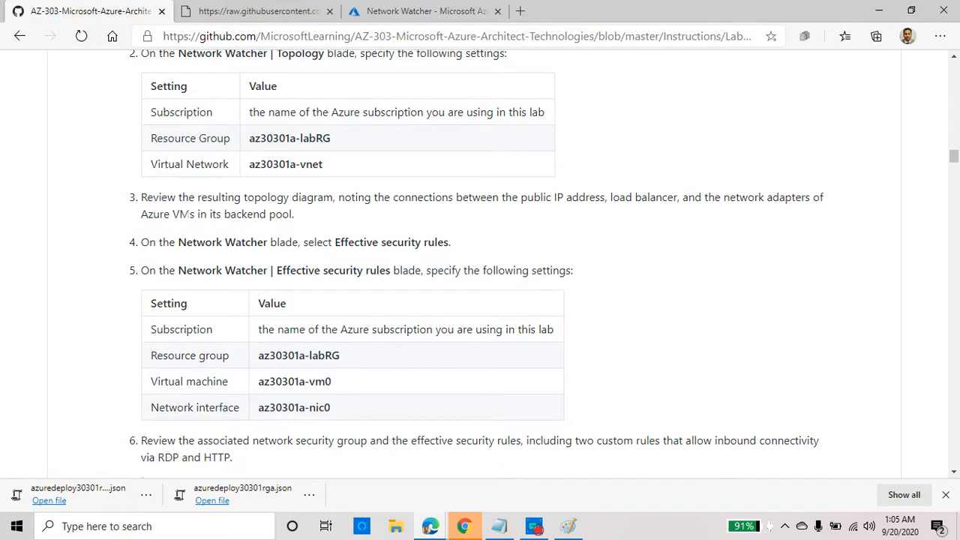
pyautogui.moveTo(295, 220); pyautogui.dragTo(133, 197)
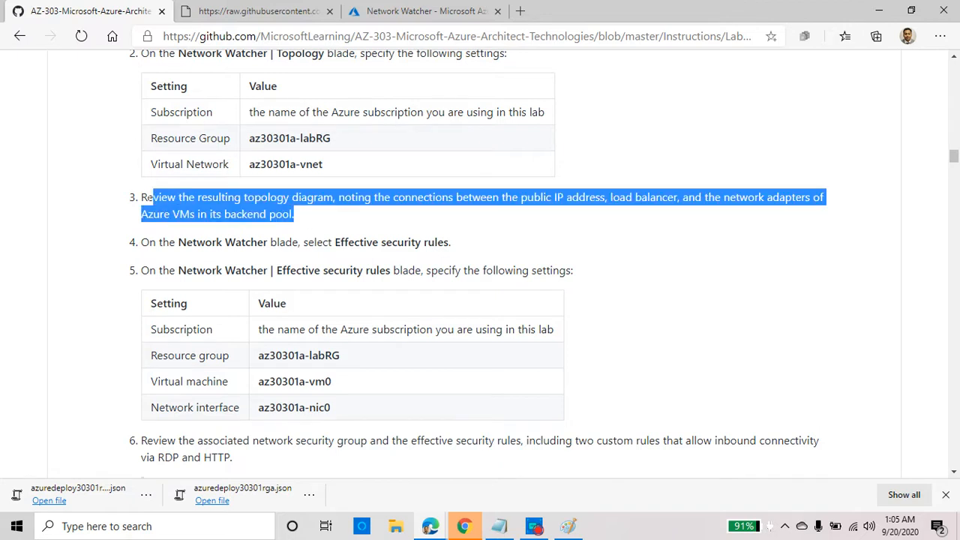
# Return to the Azure portal, open az30301a-bepool from the topology diagram, and examine the overview of the load balancer az30301a-lb.
pyautogui.click(407, 12)
pyautogui.scroll(-2, 322, 354)
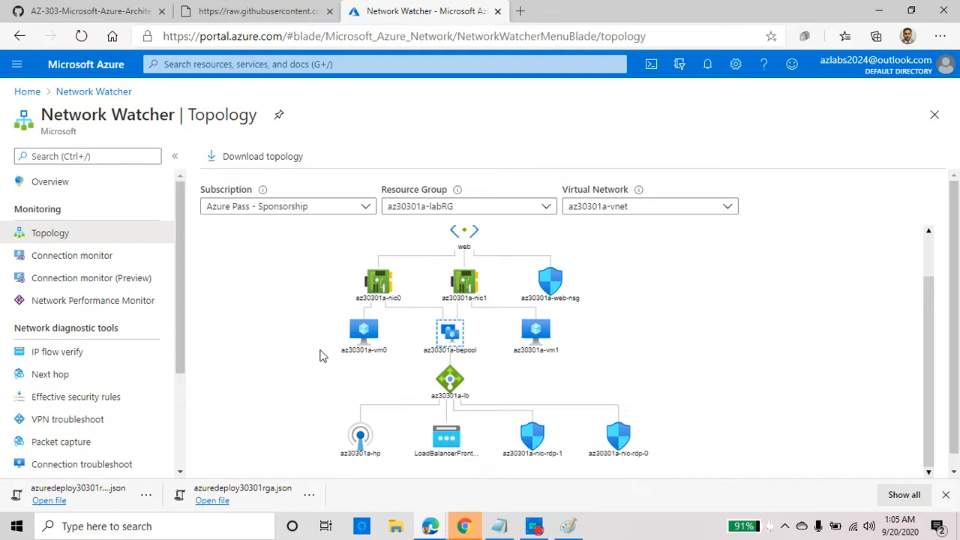
pyautogui.scroll(1, 322, 354)
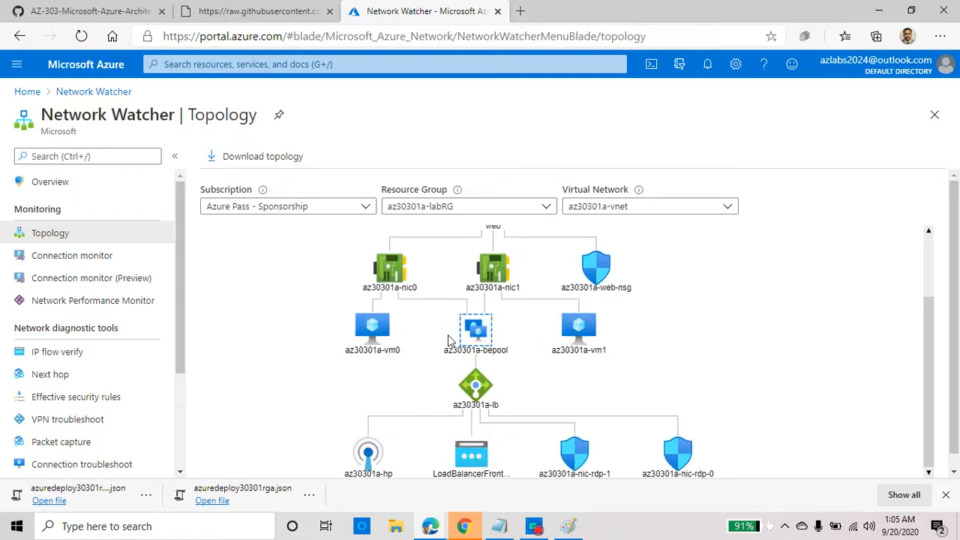
pyautogui.click(477, 328)
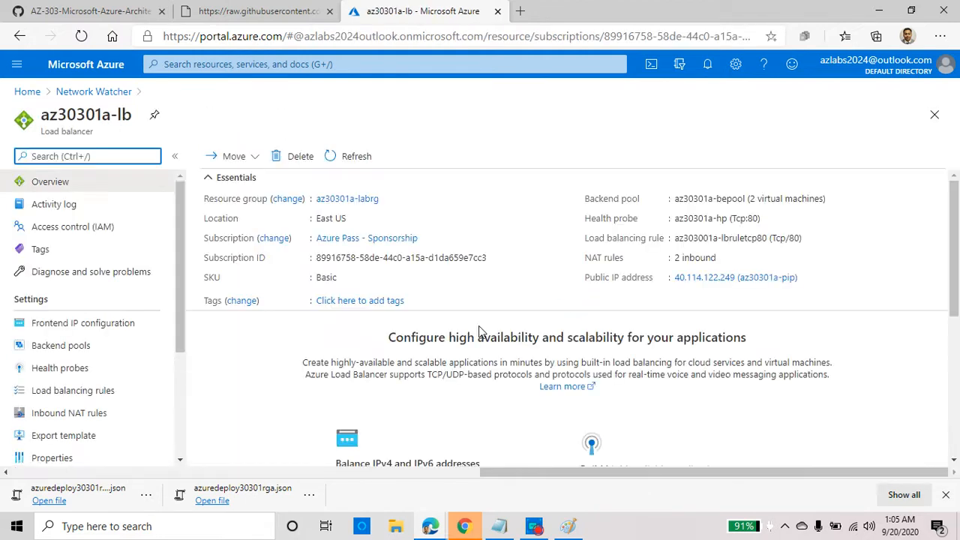
pyautogui.scroll(-4, 480, 334)
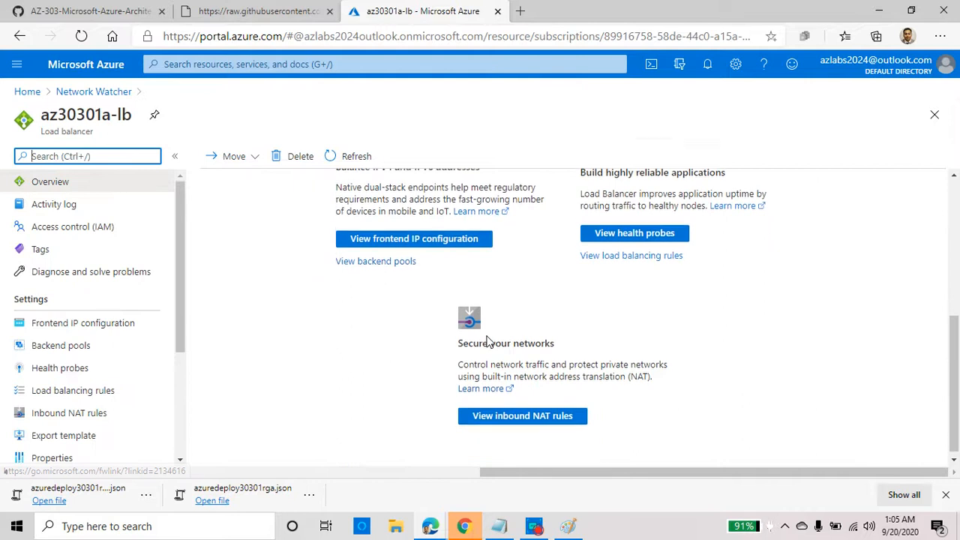
pyautogui.scroll(4, 488, 341)
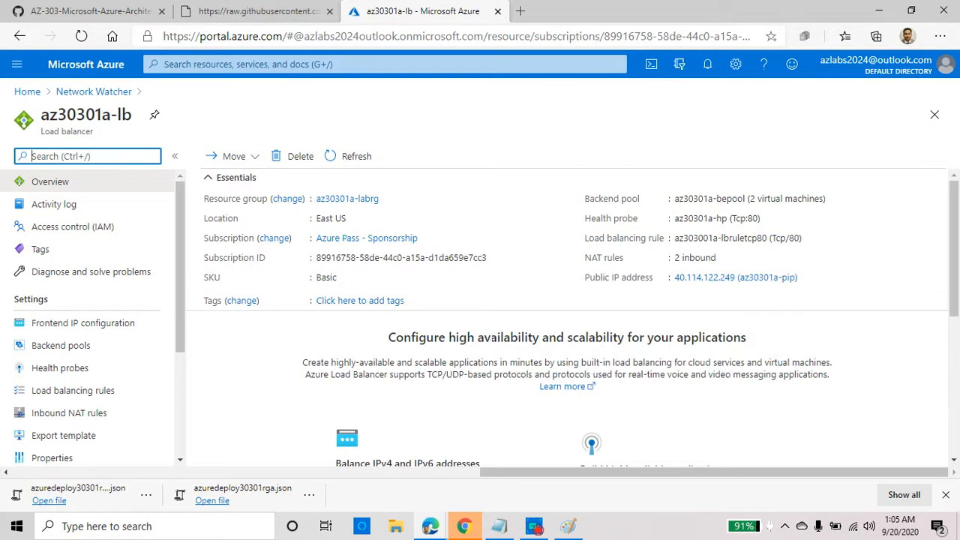
pyautogui.scroll(-4, 490, 338)
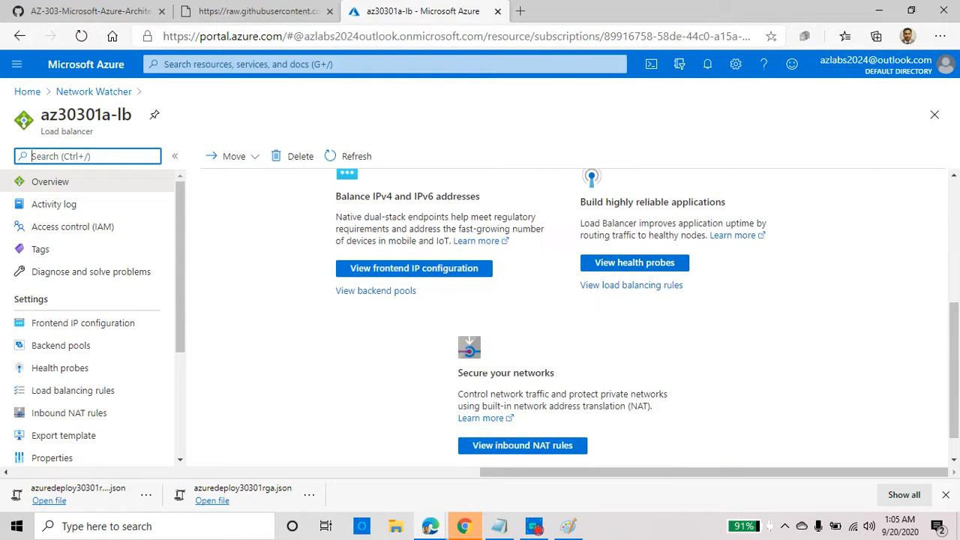
pyautogui.scroll(1, 480, 369)
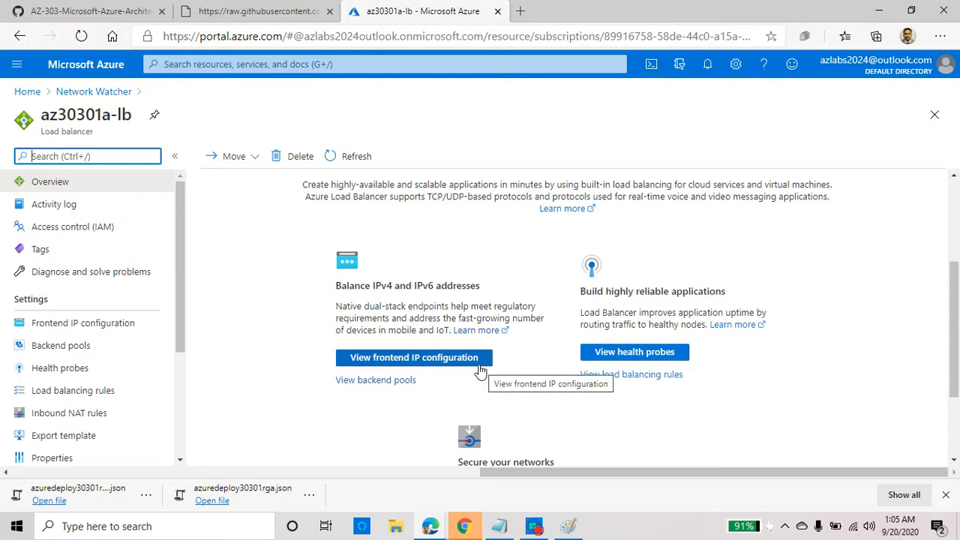
# Go back to the Network Watcher topology and set its resource group to az30301a-labRG.
pyautogui.click(19, 38)
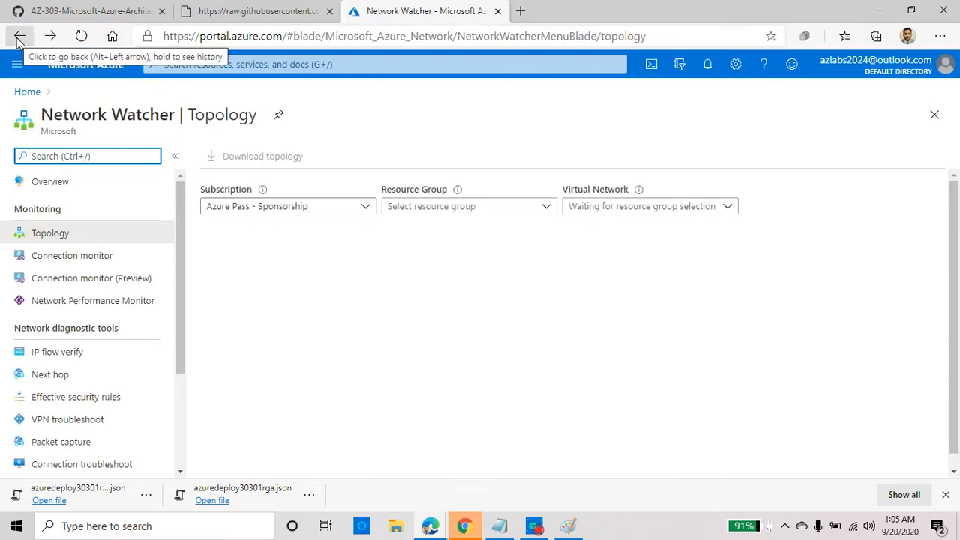
pyautogui.click(660, 208)
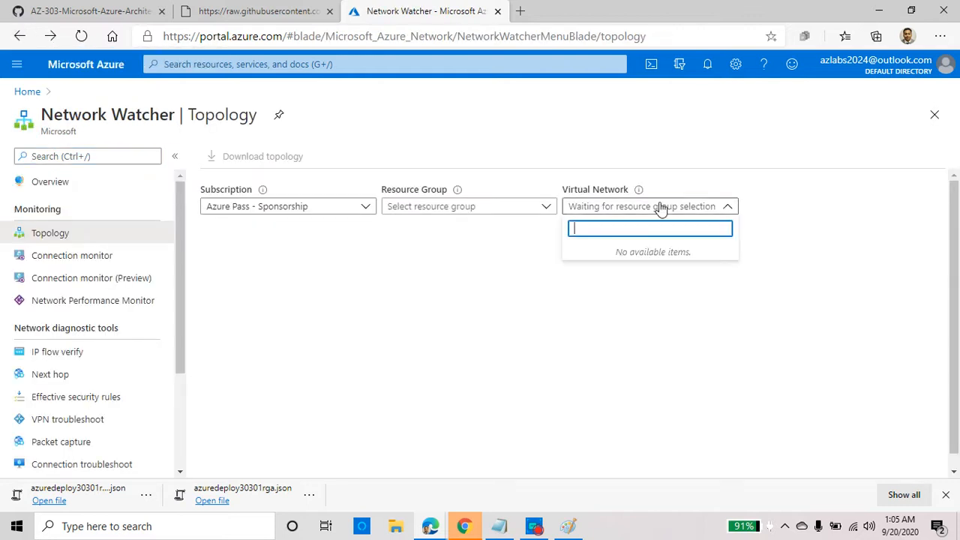
pyautogui.click(484, 213)
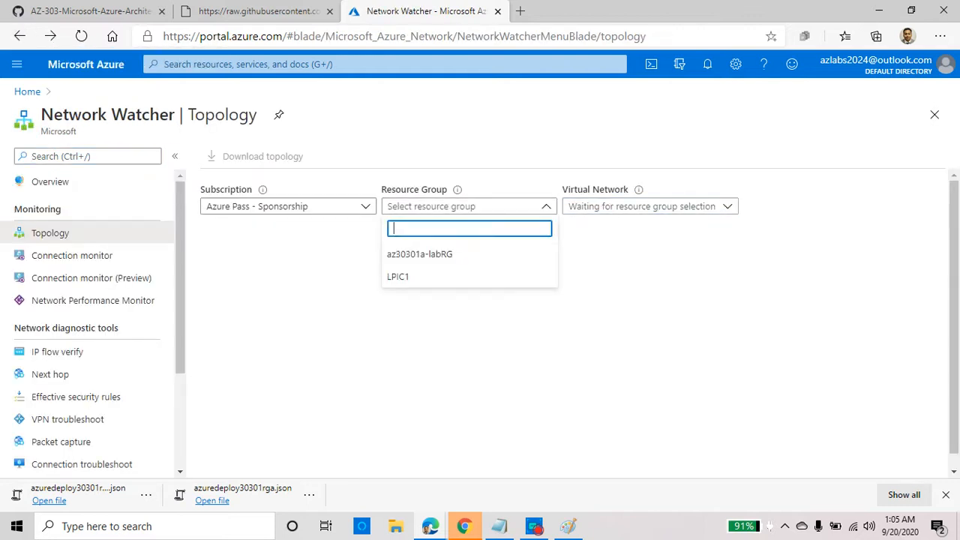
pyautogui.click(445, 255)
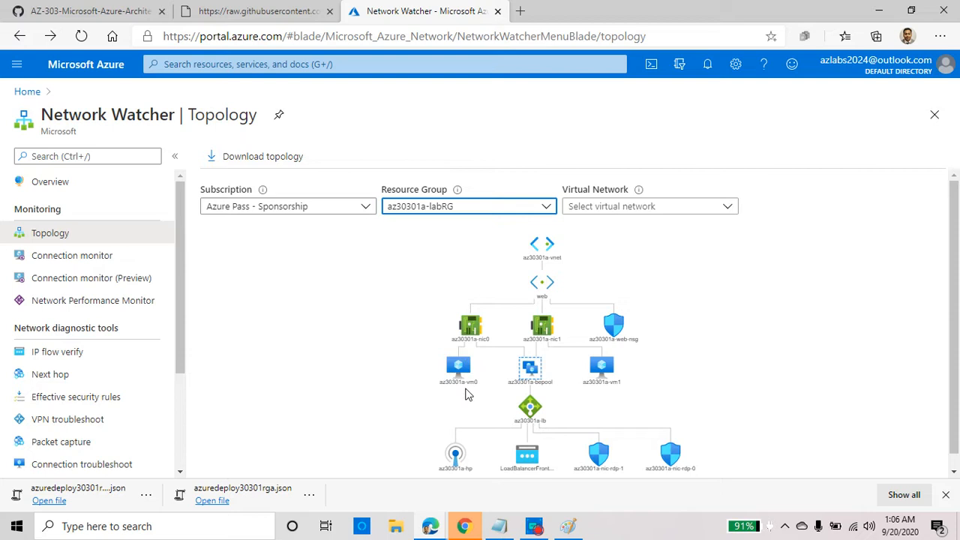
# Read step 4 of Task 2 in the GitHub lab instructions, then open Effective security rules in the portal's Network Watcher.
pyautogui.click(105, 14)
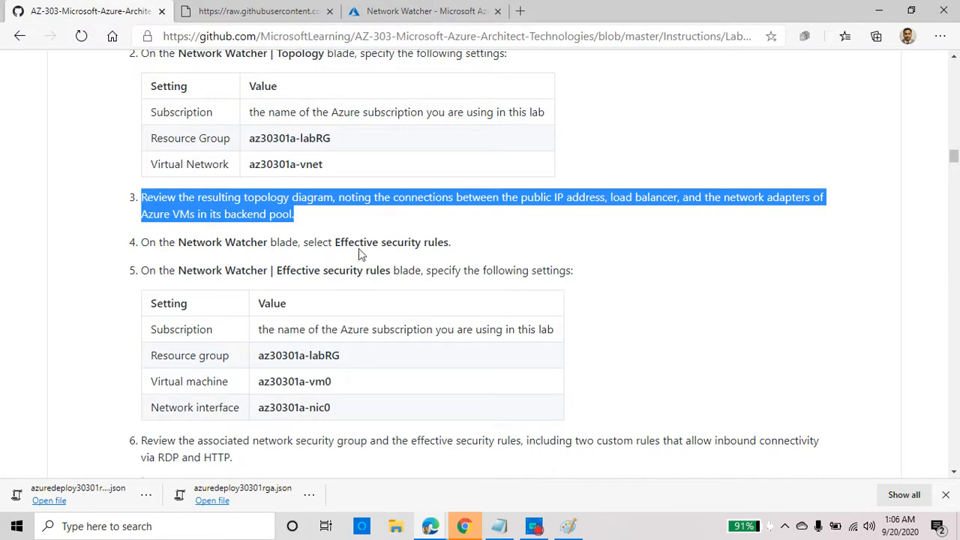
pyautogui.tripleClick(247, 242)
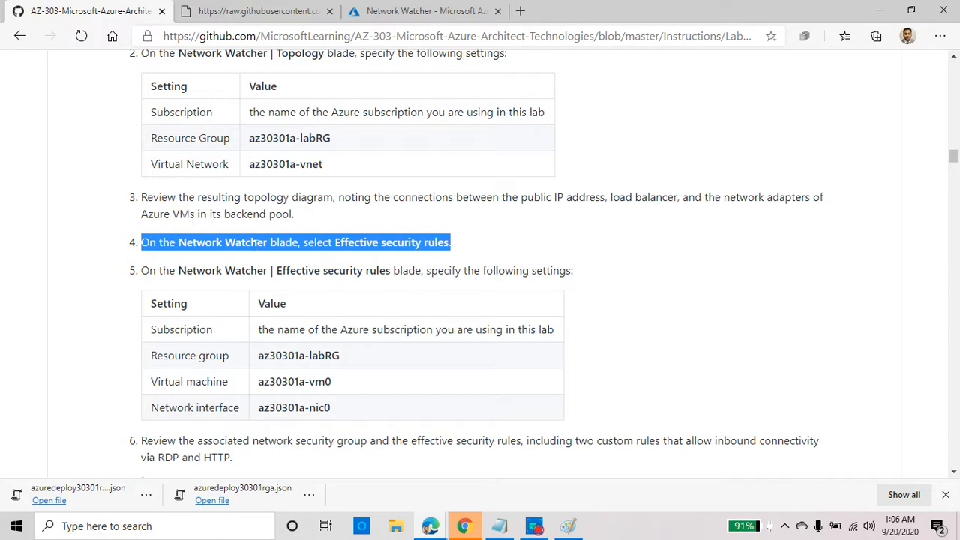
pyautogui.click(432, 17)
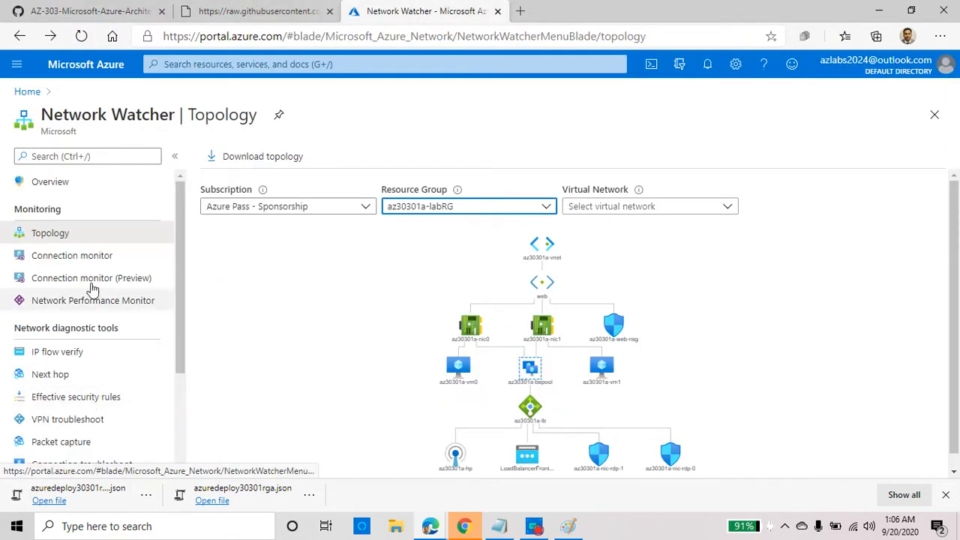
pyautogui.click(85, 398)
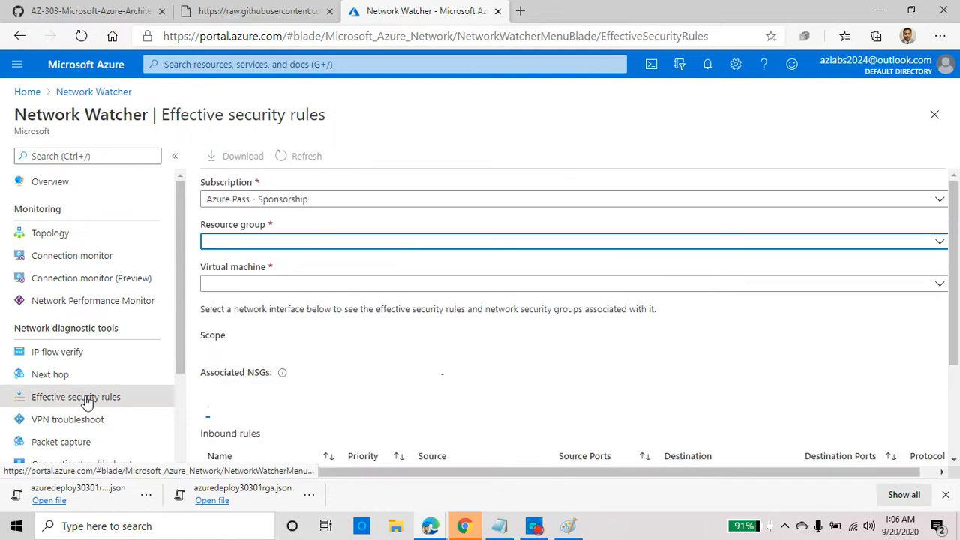
# Set the resource group for the effective security rules to az30301a-labRG.
pyautogui.scroll(-3, 559, 350)
pyautogui.scroll(3, 559, 350)
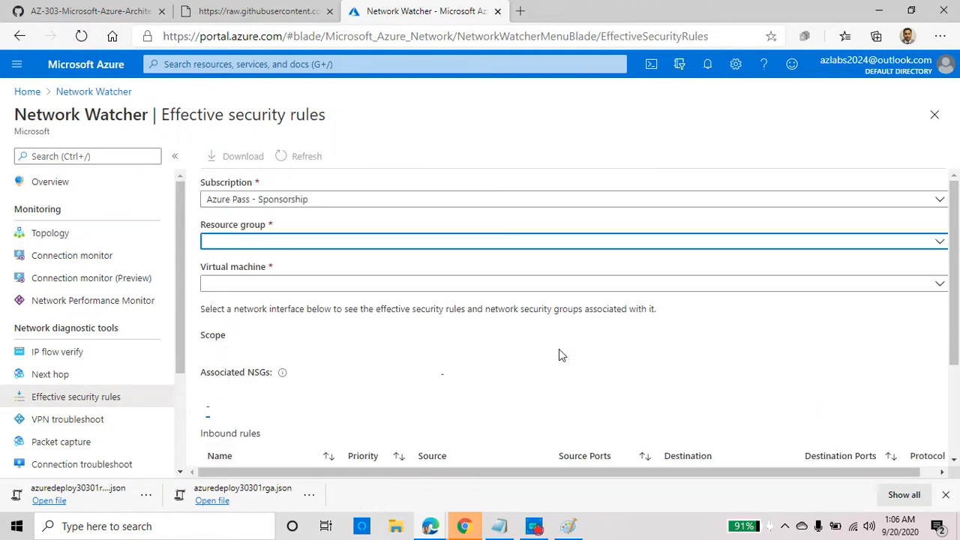
pyautogui.click(319, 241)
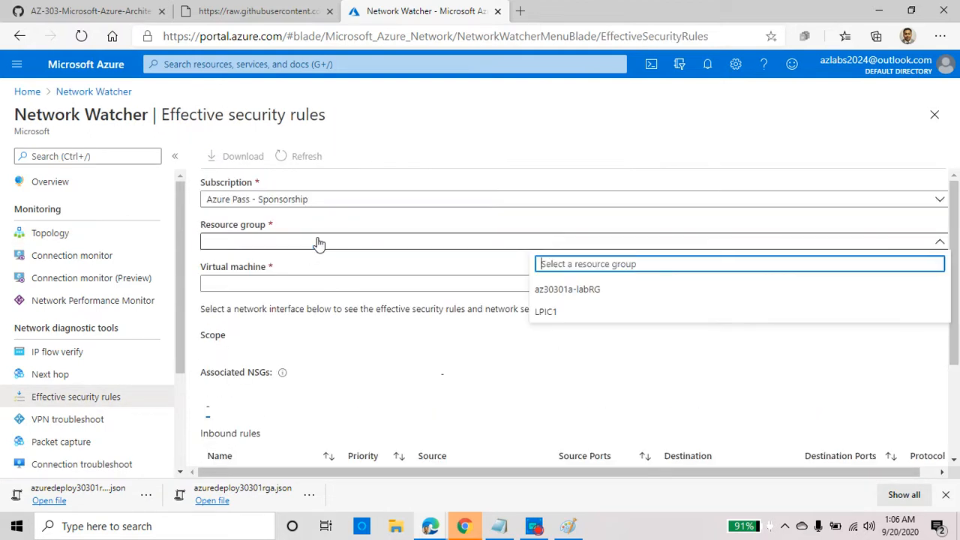
pyautogui.click(564, 289)
# Open the virtual machine choices, look up the required virtual machine in step 5 of the GitHub lab instructions, and return to the portal.
pyautogui.click(281, 289)
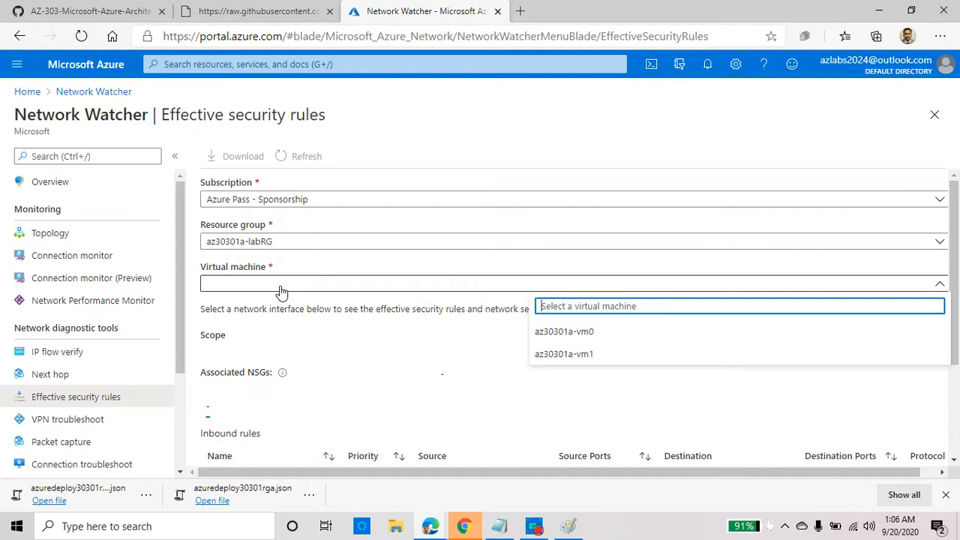
pyautogui.click(245, 11)
pyautogui.click(97, 11)
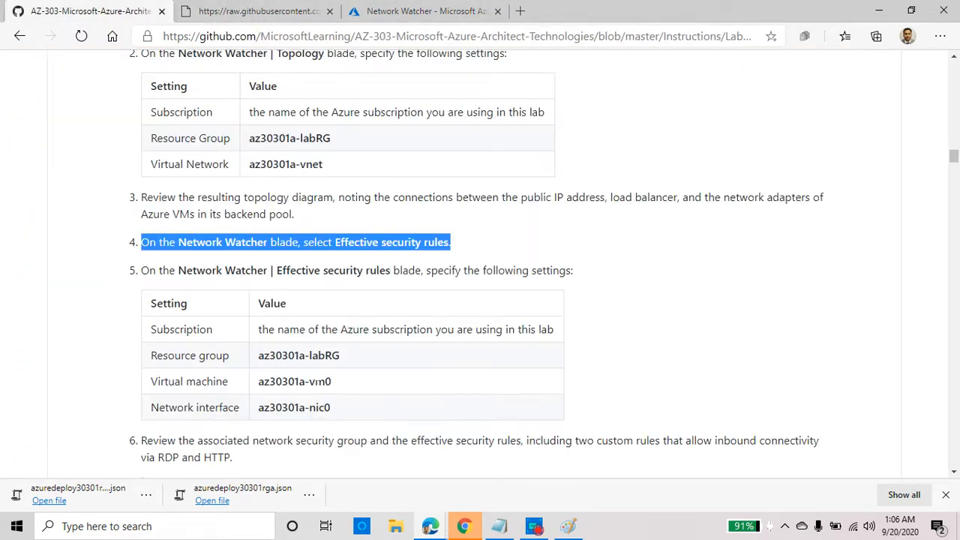
pyautogui.tripleClick(319, 381)
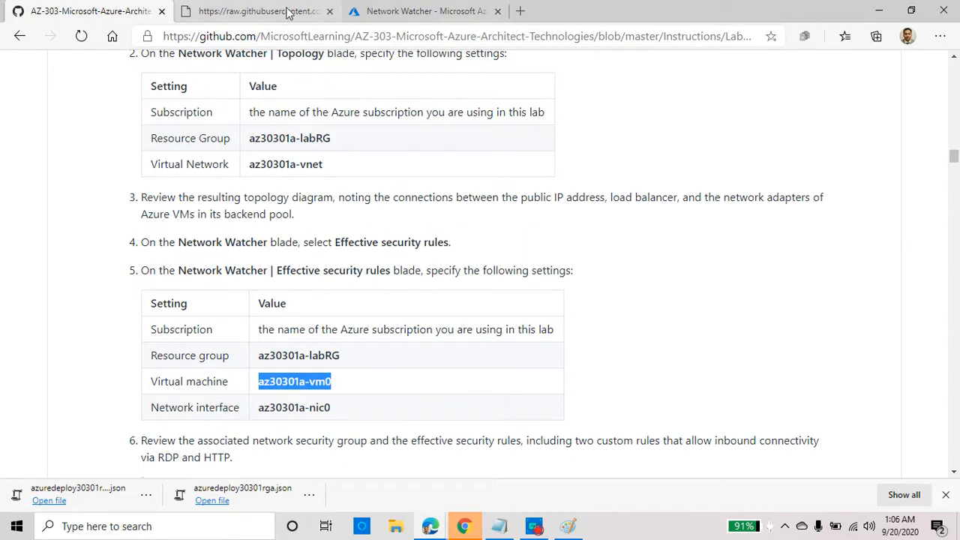
pyautogui.click(417, 10)
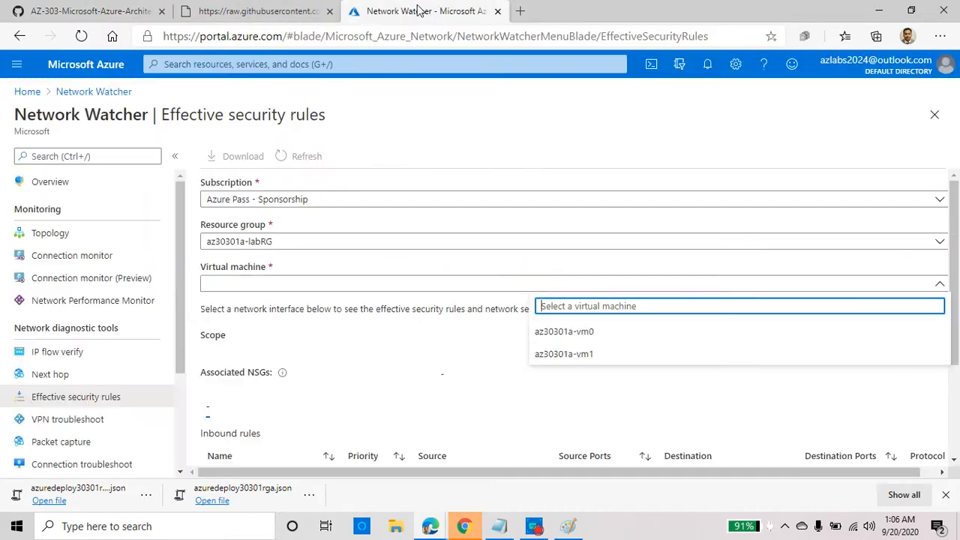
# Choose virtual machine az30301a-vm0 and check its inbound and outbound effective security rules.
pyautogui.click(588, 337)
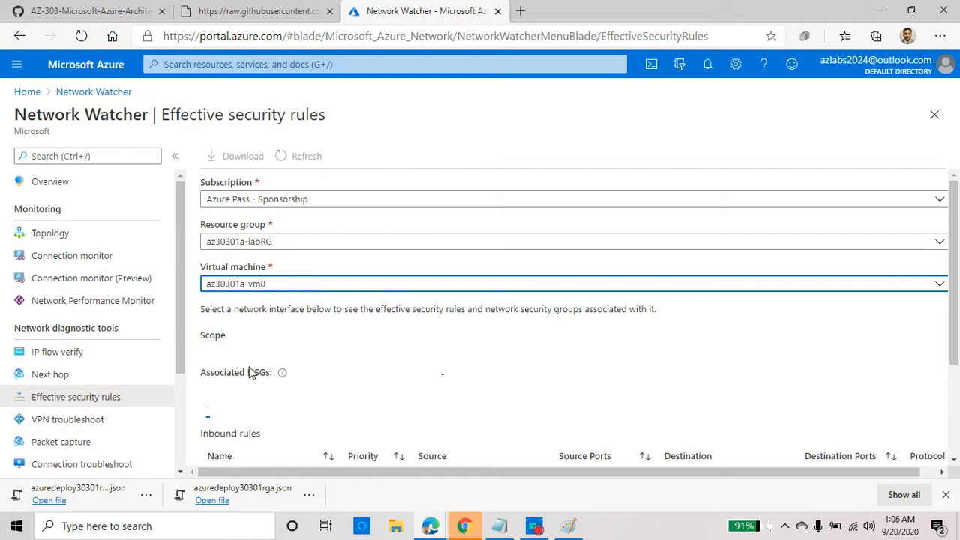
pyautogui.scroll(3, 334, 363)
pyautogui.moveTo(514, 470); pyautogui.dragTo(252, 474)
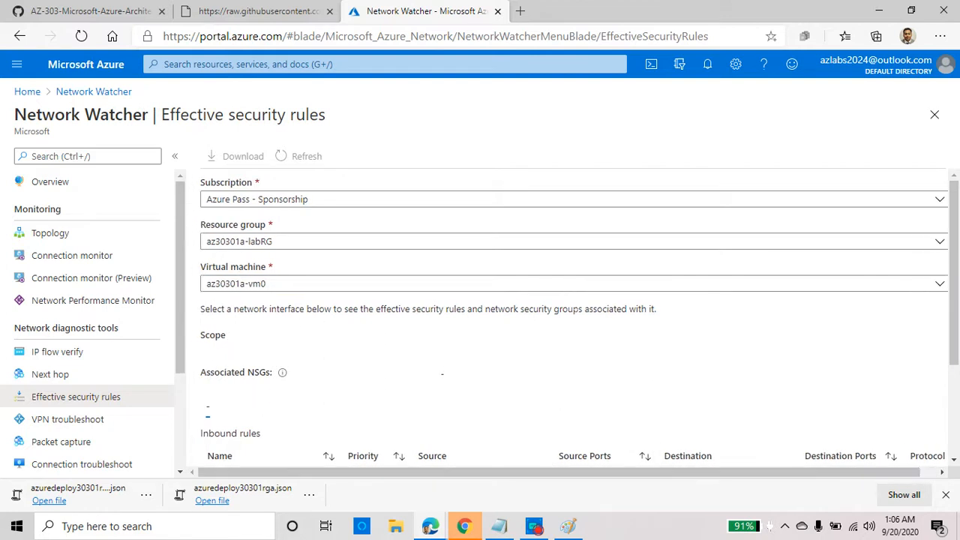
pyautogui.scroll(-1, 300, 386)
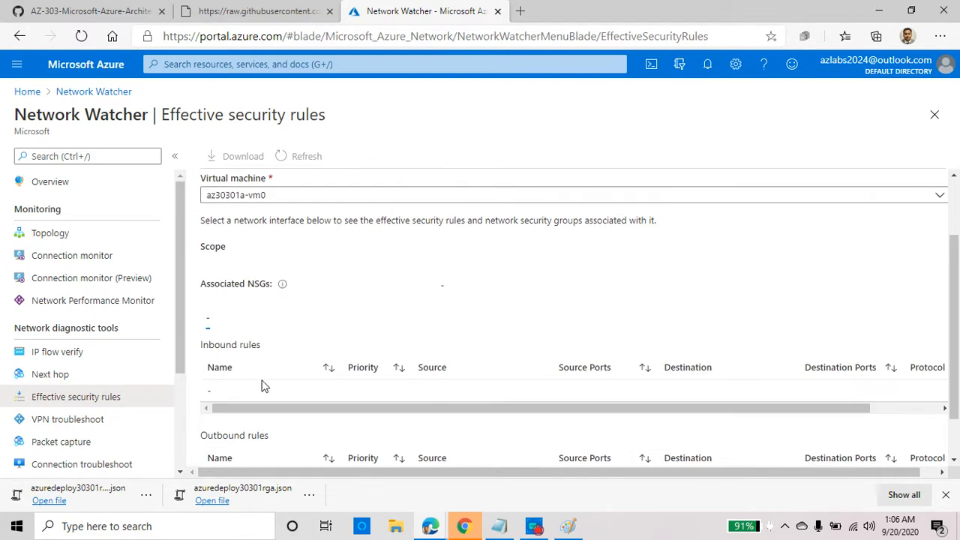
pyautogui.doubleClick(208, 324)
pyautogui.scroll(-1, 462, 305)
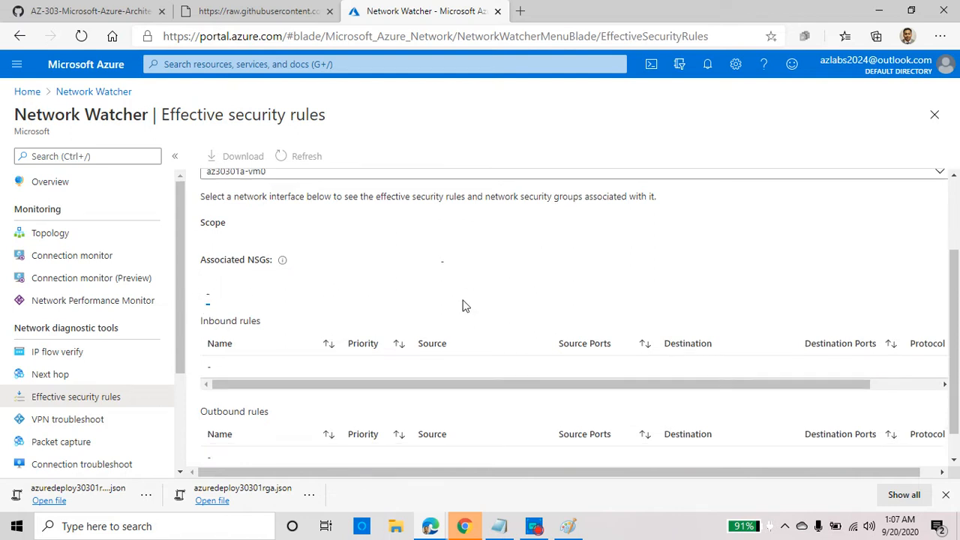
pyautogui.scroll(2, 463, 304)
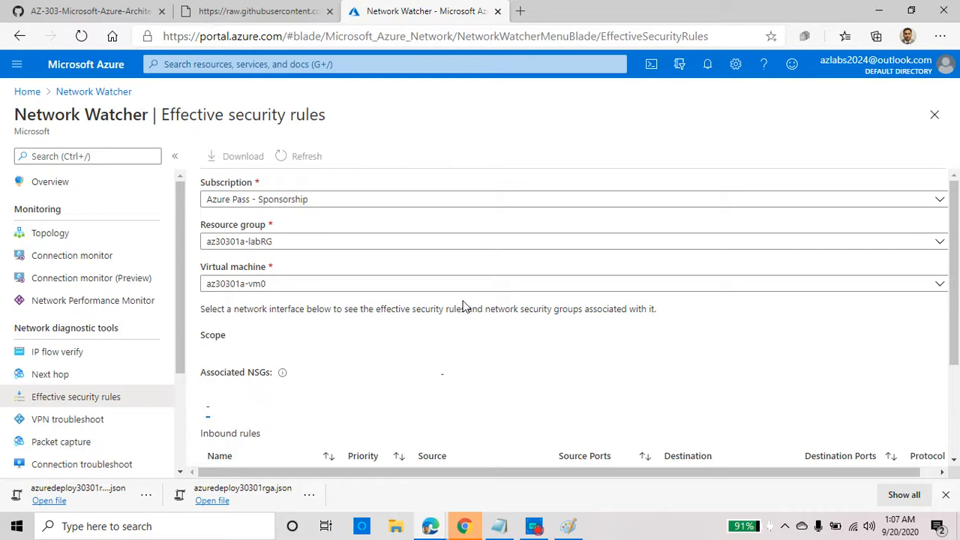
pyautogui.moveTo(954, 330); pyautogui.dragTo(956, 450)
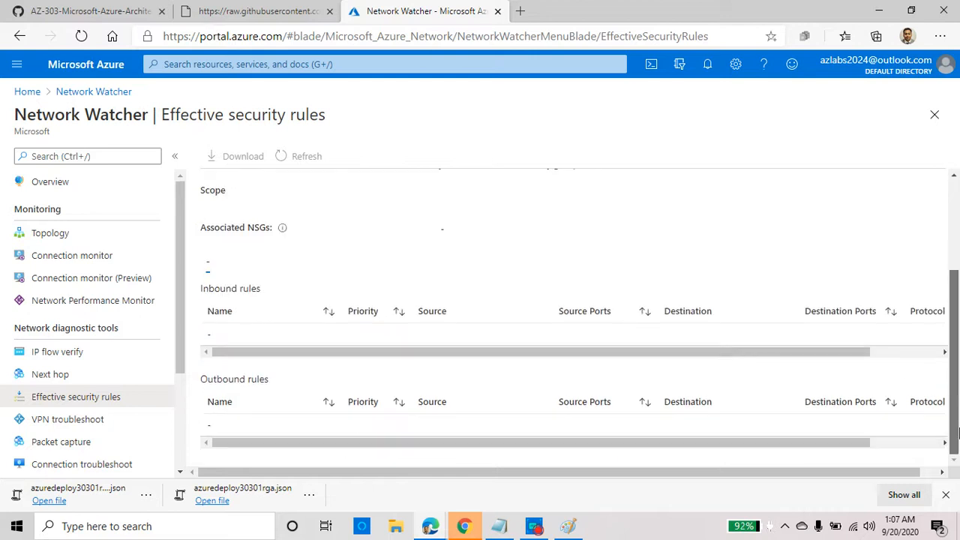
pyautogui.moveTo(733, 473); pyautogui.dragTo(344, 397)
pyautogui.scroll(2, 336, 317)
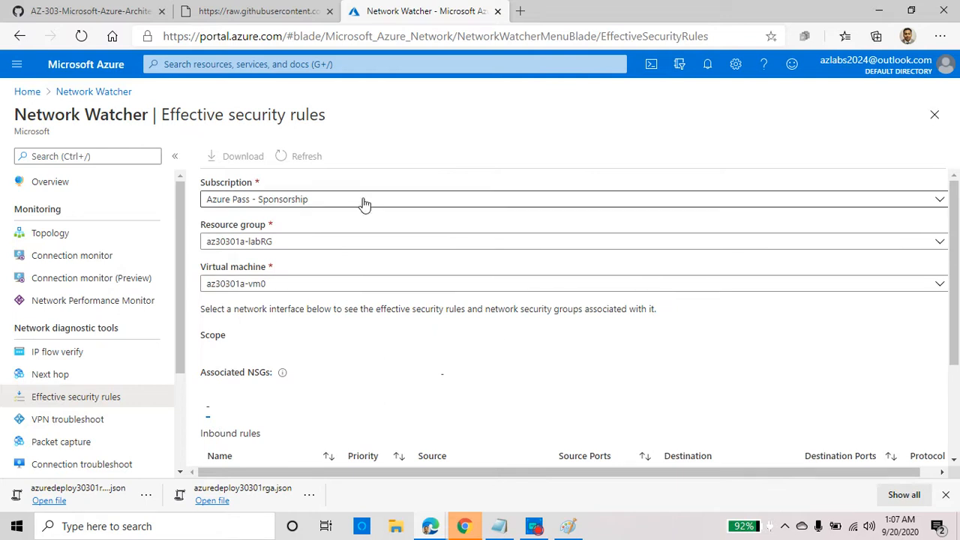
# Reload the effective security rules page and select resource group az30301a-labRG with virtual machine az30301a-vm0.
pyautogui.click(81, 36)
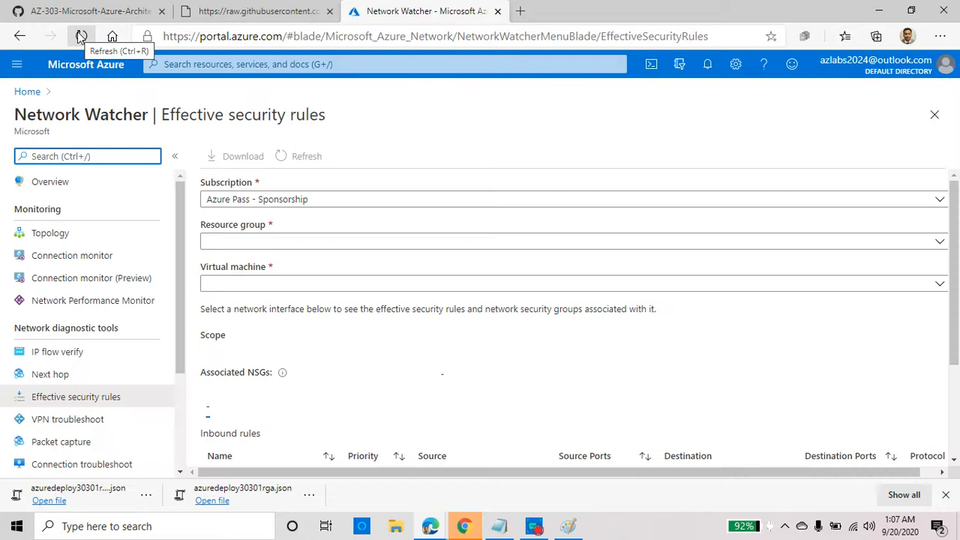
pyautogui.scroll(-2, 387, 258)
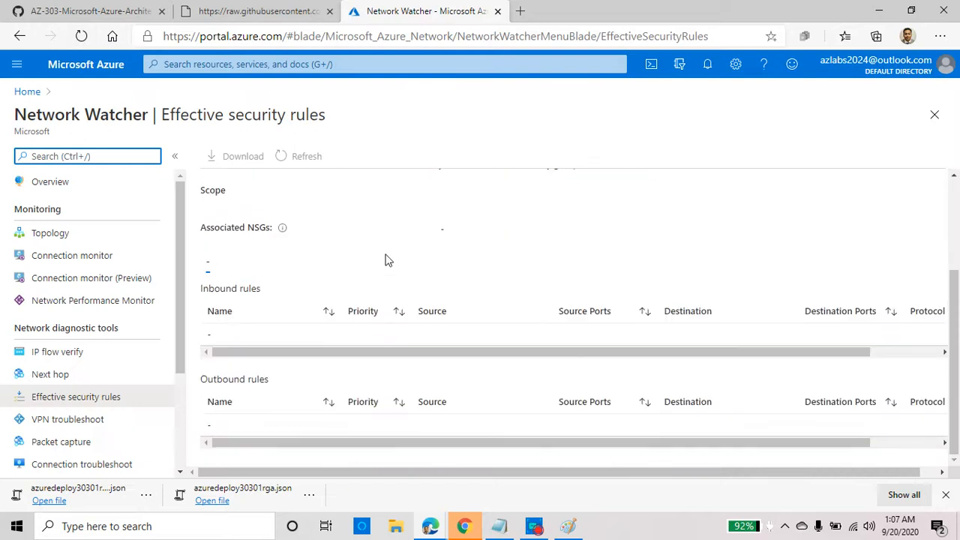
pyautogui.scroll(2, 388, 260)
pyautogui.click(265, 241)
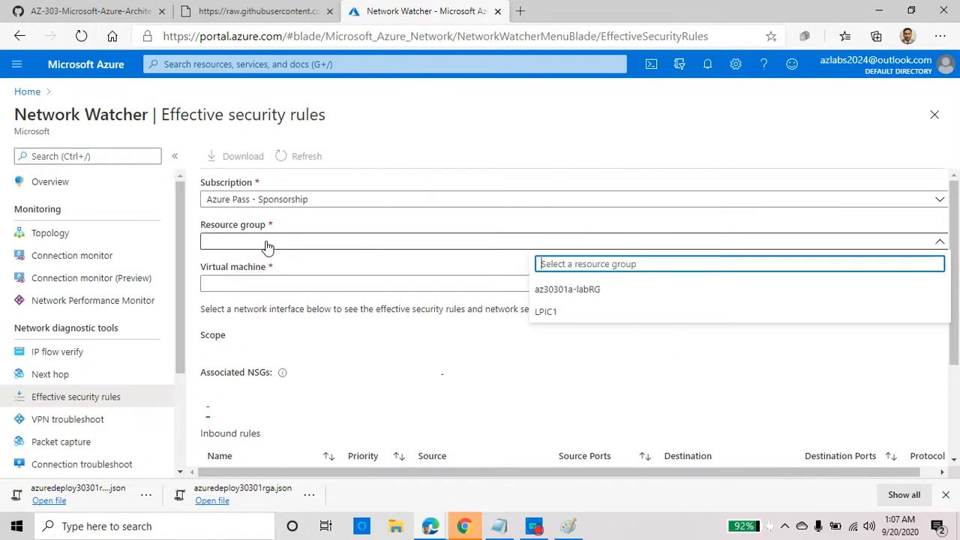
pyautogui.click(564, 289)
pyautogui.click(396, 285)
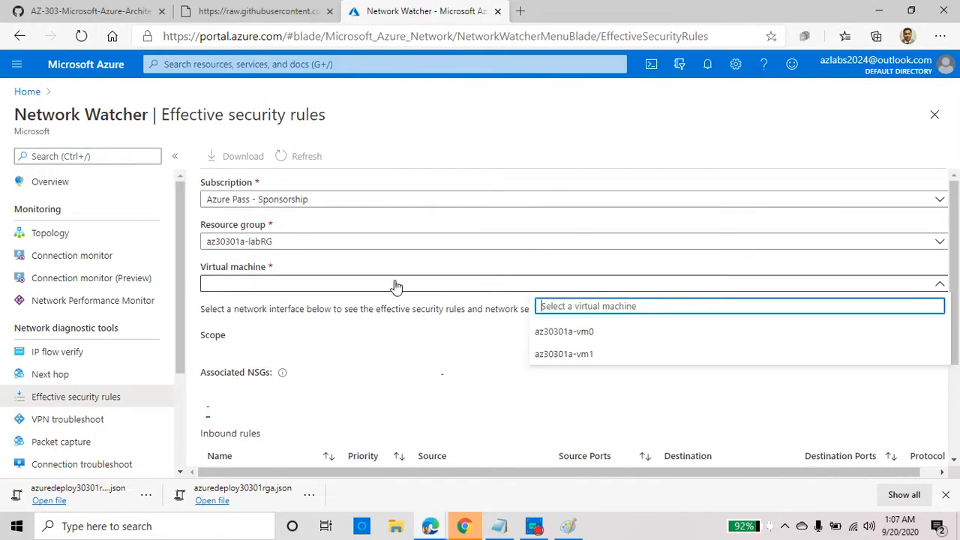
pyautogui.click(582, 333)
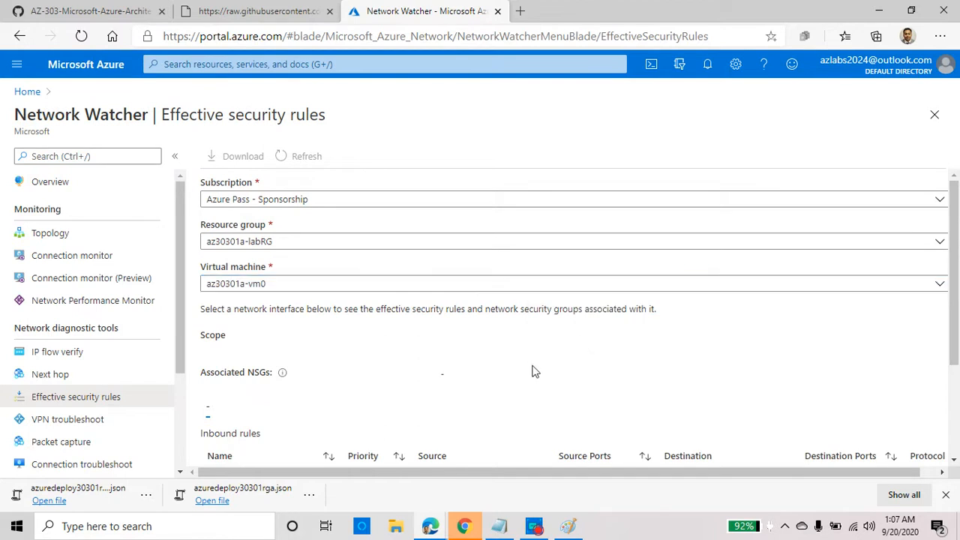
# Examine the scope, associated NSGs, and inbound and outbound rule tables for the selected virtual machine.
pyautogui.scroll(-3, 303, 409)
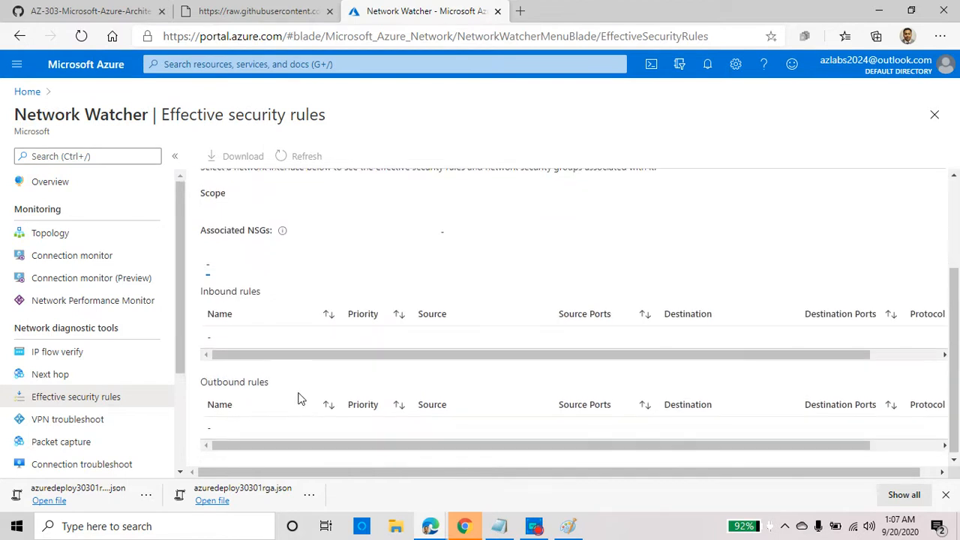
pyautogui.scroll(3, 295, 398)
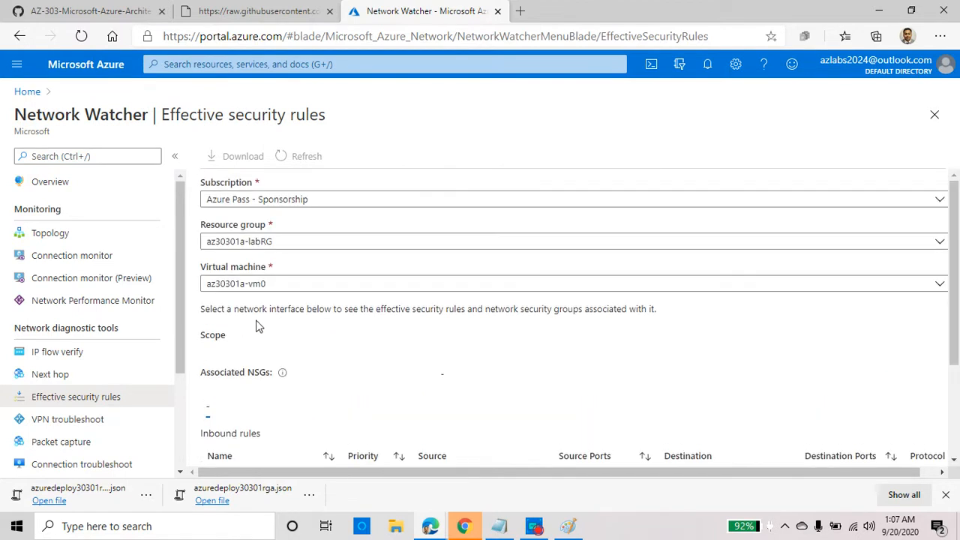
pyautogui.scroll(-3, 258, 327)
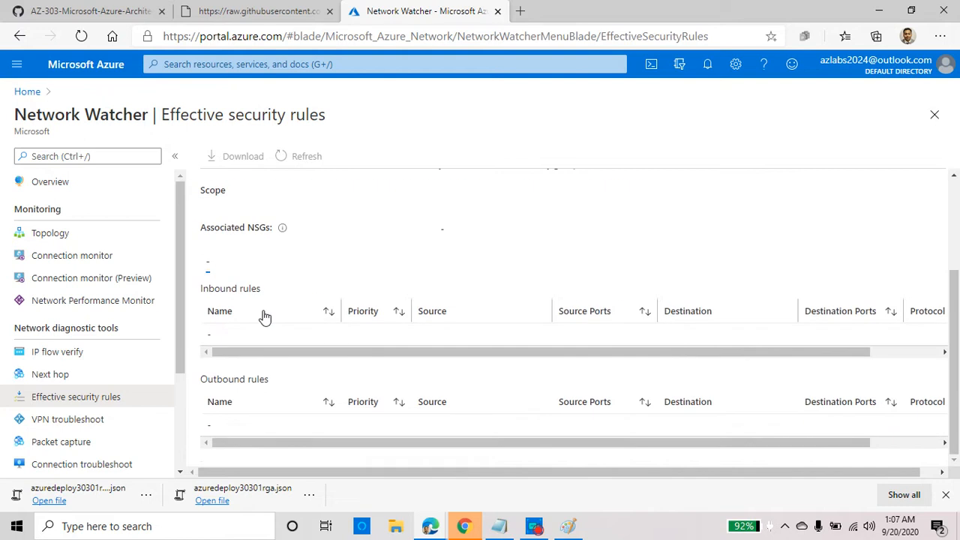
pyautogui.scroll(2, 273, 319)
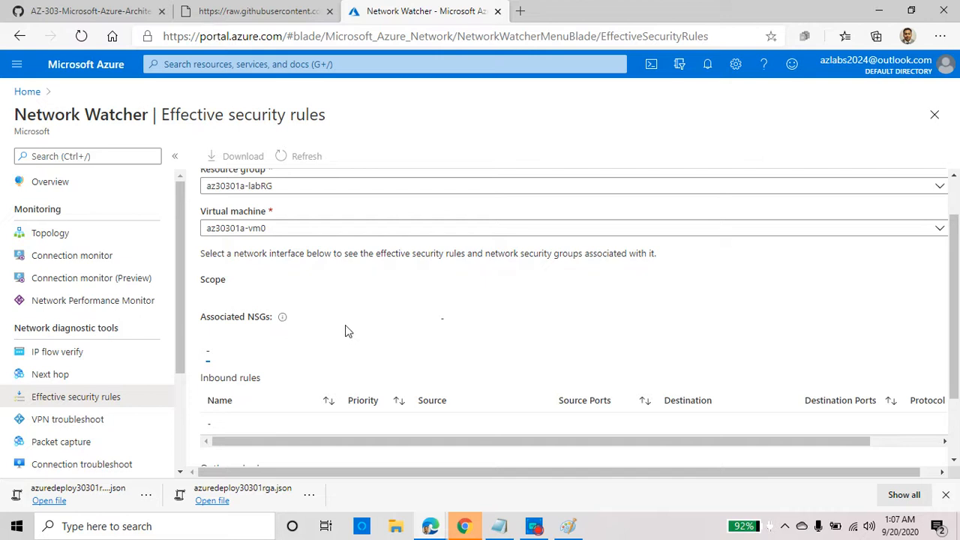
pyautogui.scroll(-2, 323, 349)
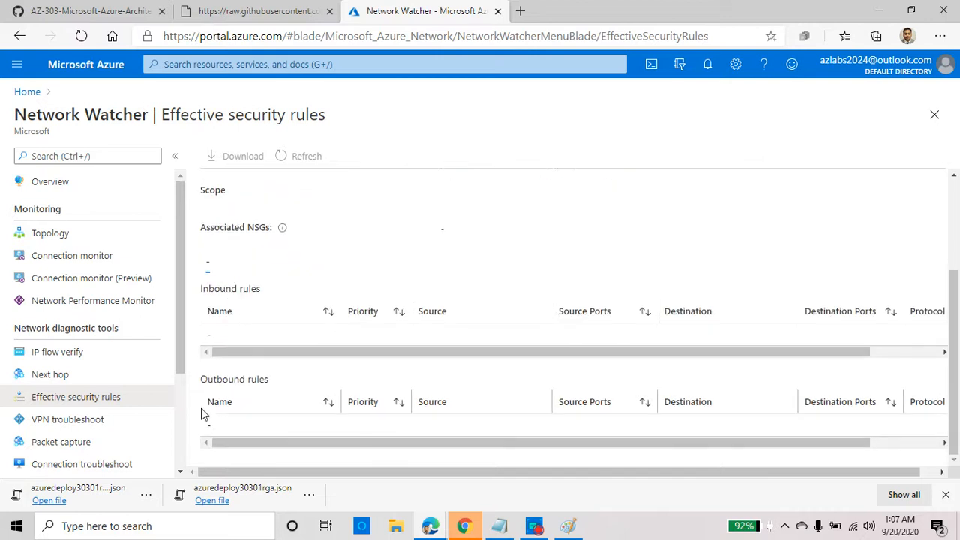
pyautogui.moveTo(303, 442); pyautogui.dragTo(137, 440)
pyautogui.click(946, 495)
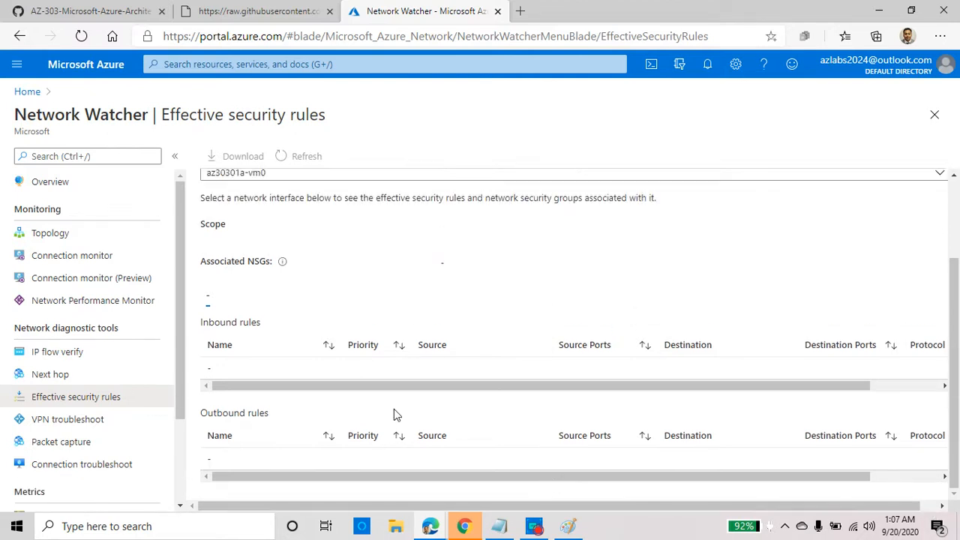
pyautogui.click(906, 476)
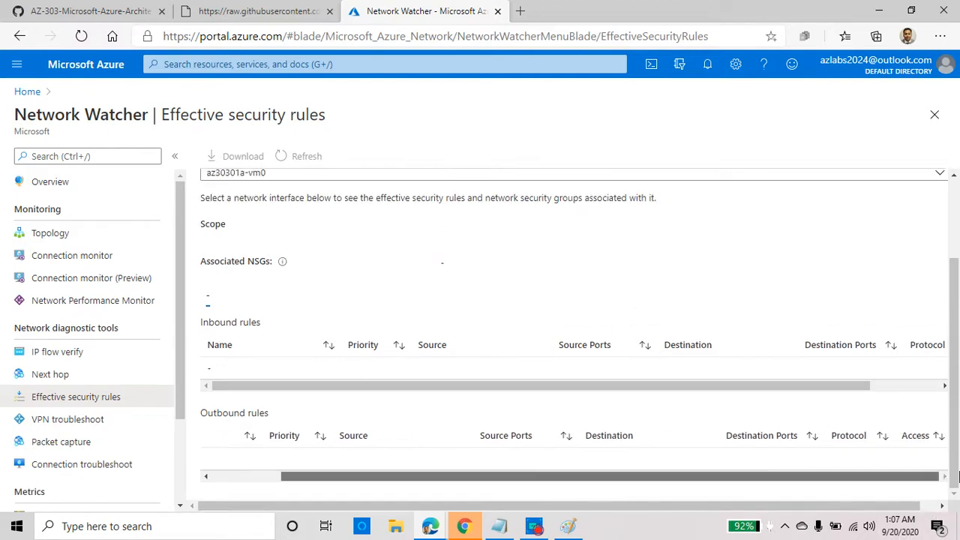
pyautogui.scroll(1, 368, 252)
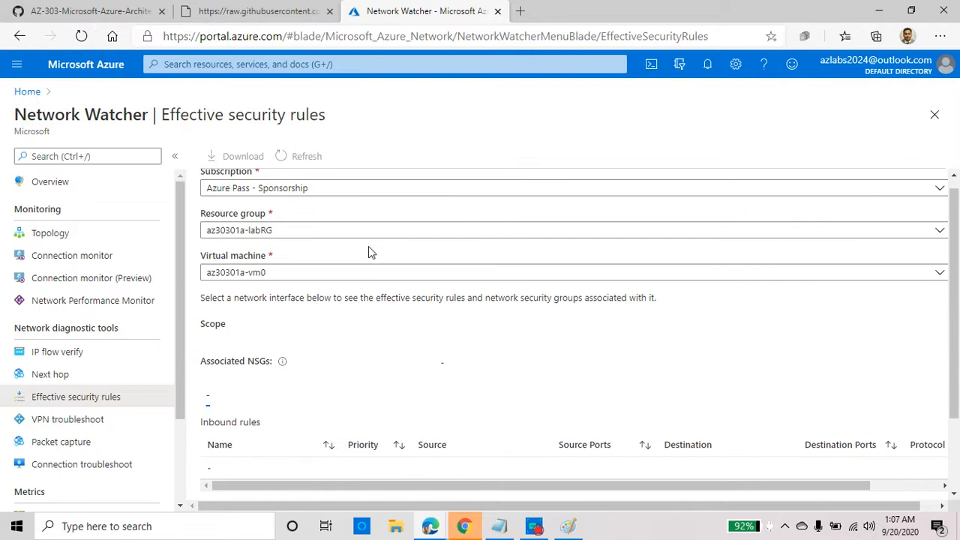
# Read the lab instructions on GitHub for the effective security rules settings and the alternative places to view them.
pyautogui.click(98, 12)
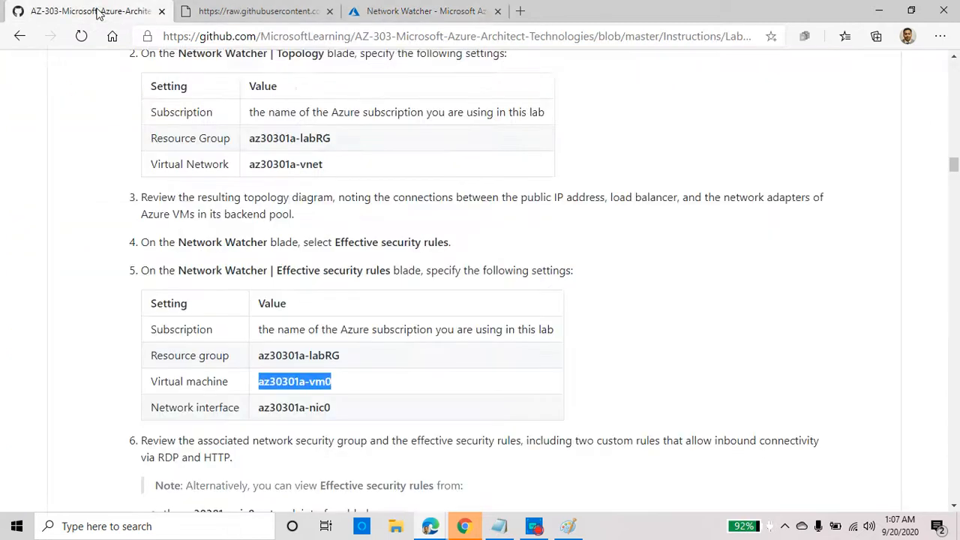
pyautogui.scroll(-1, 203, 315)
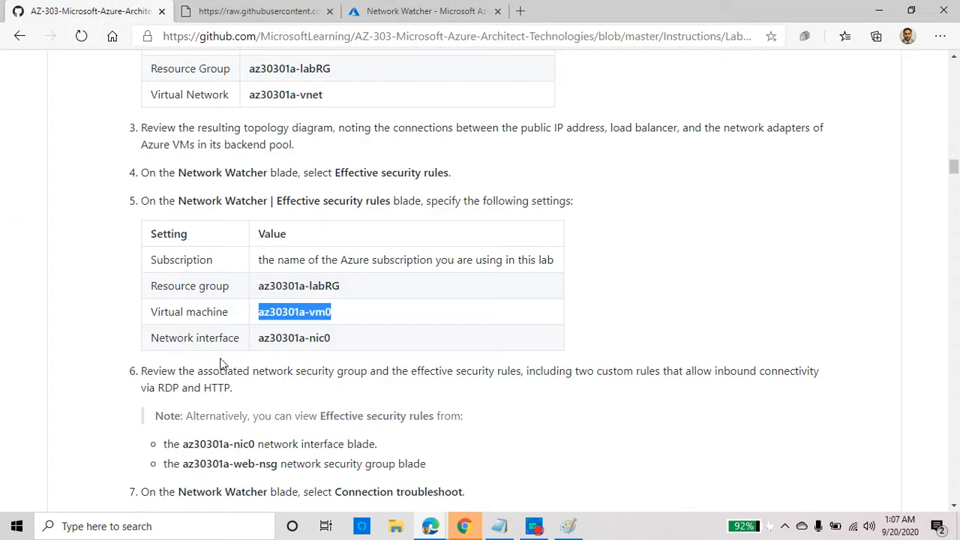
pyautogui.scroll(-1, 225, 364)
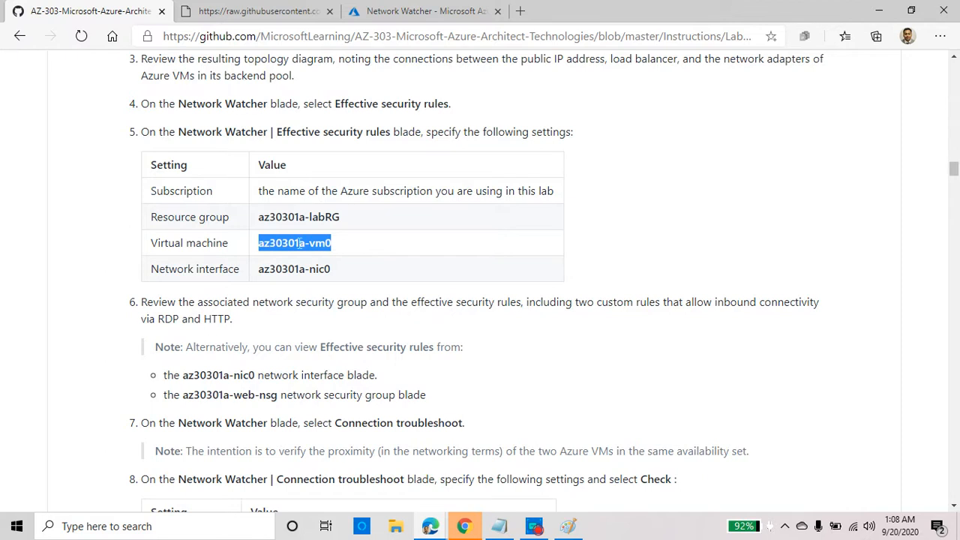
# Back in the Azure portal, search all resources for vm0 and open the virtual machine az30301a-vm0.
pyautogui.click(383, 12)
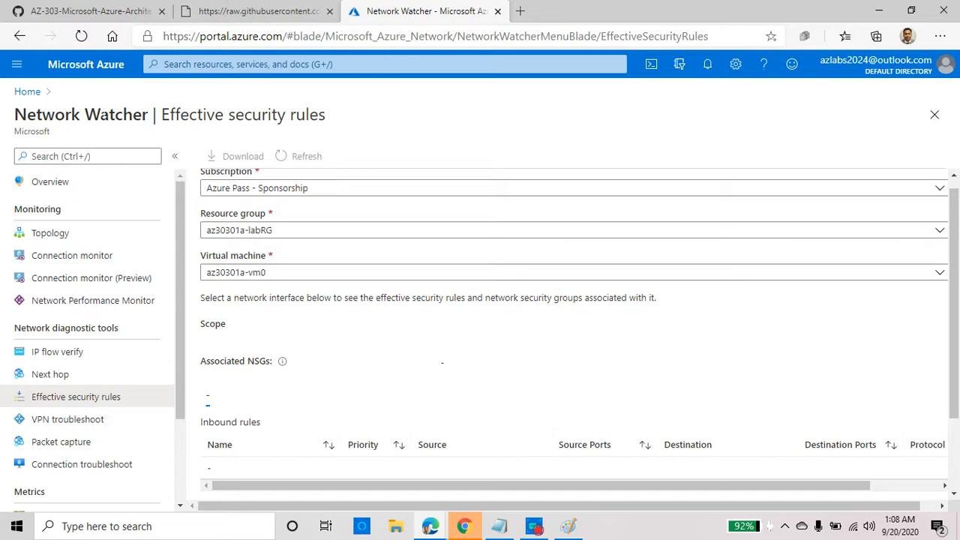
pyautogui.click(248, 272)
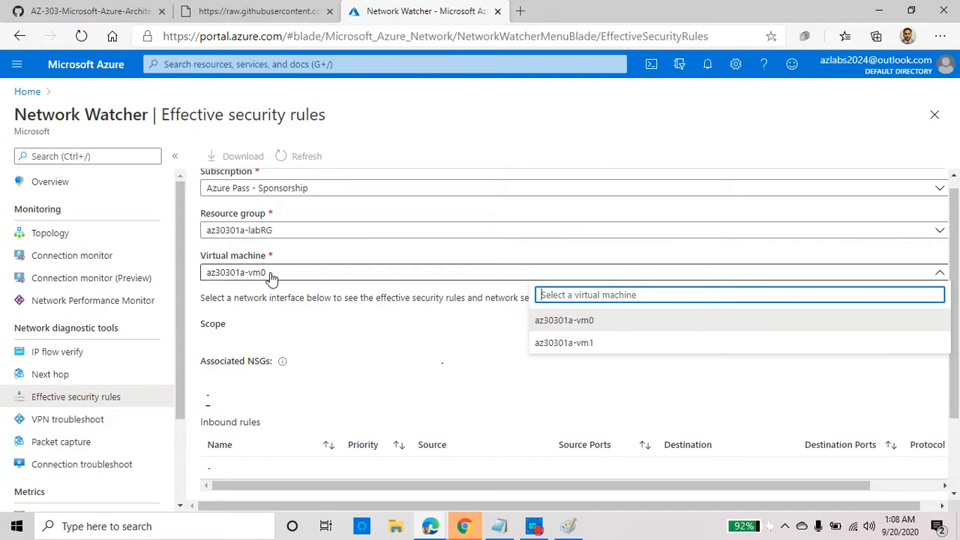
pyautogui.click(332, 66)
pyautogui.write('vm0')
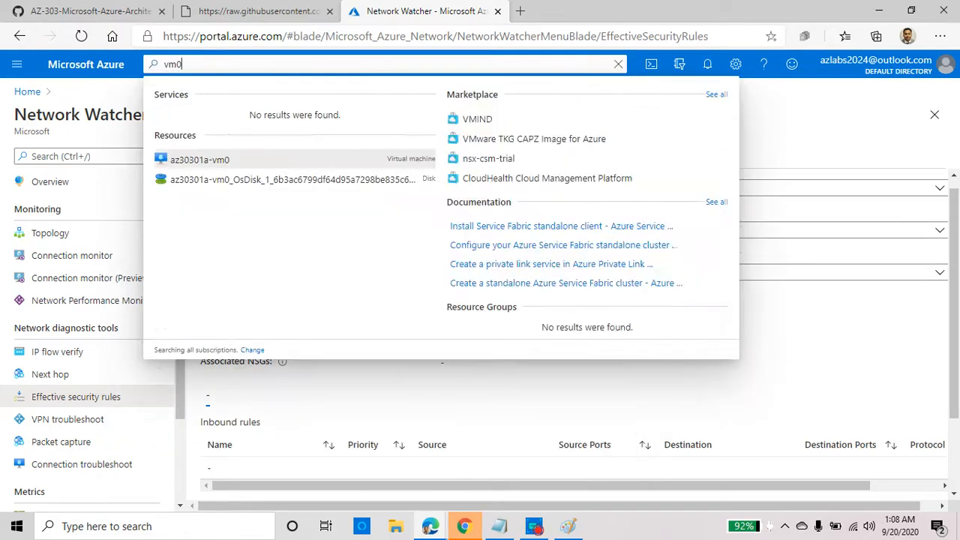
pyautogui.click(209, 162)
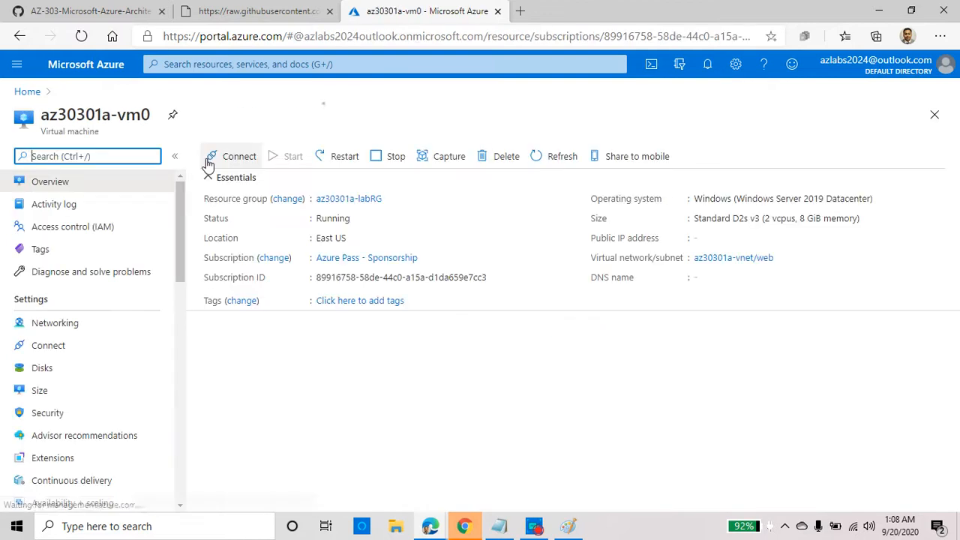
# Show the networking settings of the virtual machine az30301a-vm0.
pyautogui.scroll(-1, 134, 386)
pyautogui.scroll(-2, 134, 386)
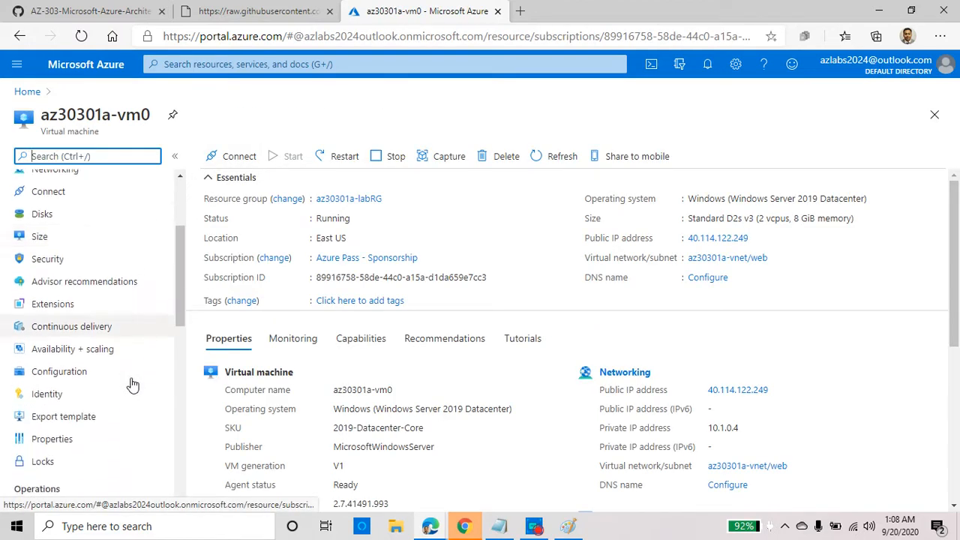
pyautogui.scroll(4, 133, 385)
pyautogui.scroll(-1, 128, 386)
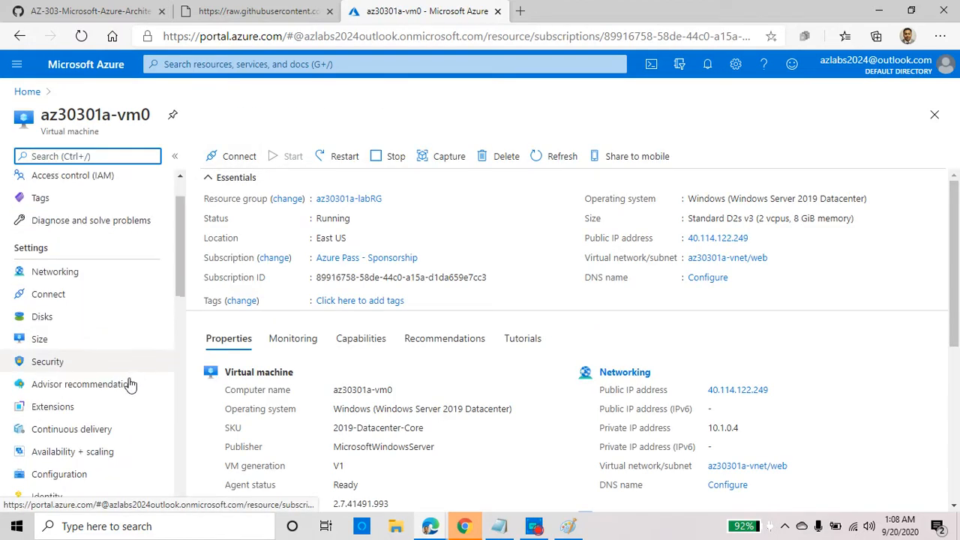
pyautogui.click(60, 275)
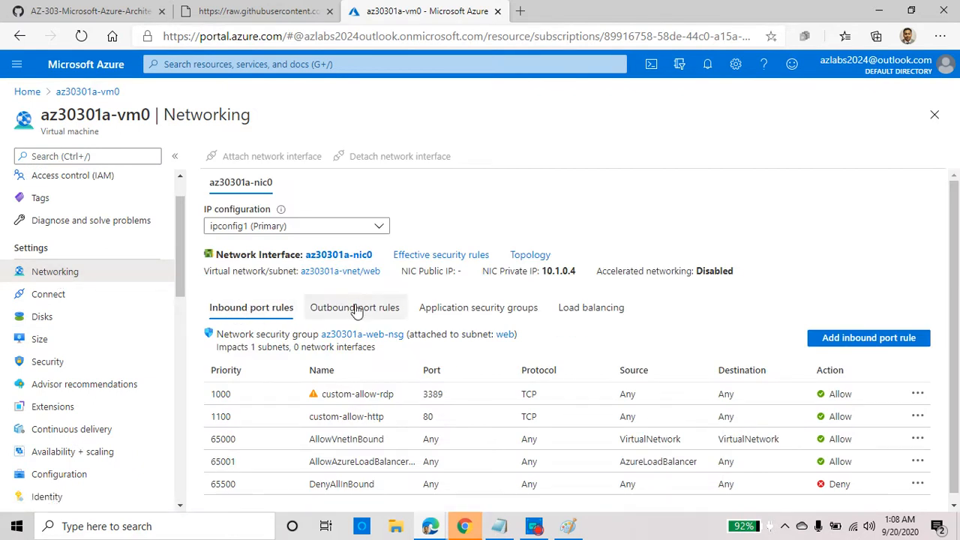
# Review the inbound port rules and open the effective security rules of network interface az30301a-nic0.
pyautogui.scroll(-1, 344, 415)
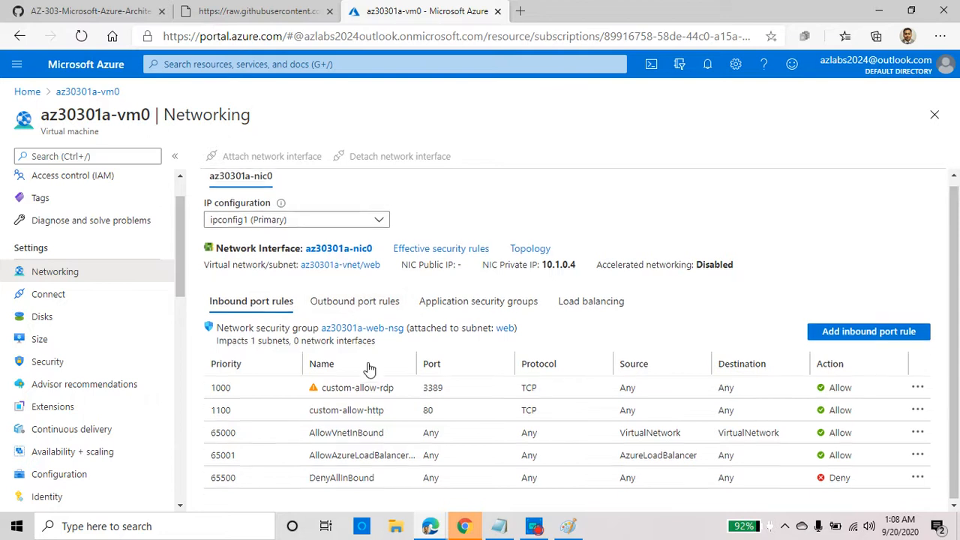
pyautogui.scroll(-3, 75, 370)
pyautogui.scroll(-10, 105, 443)
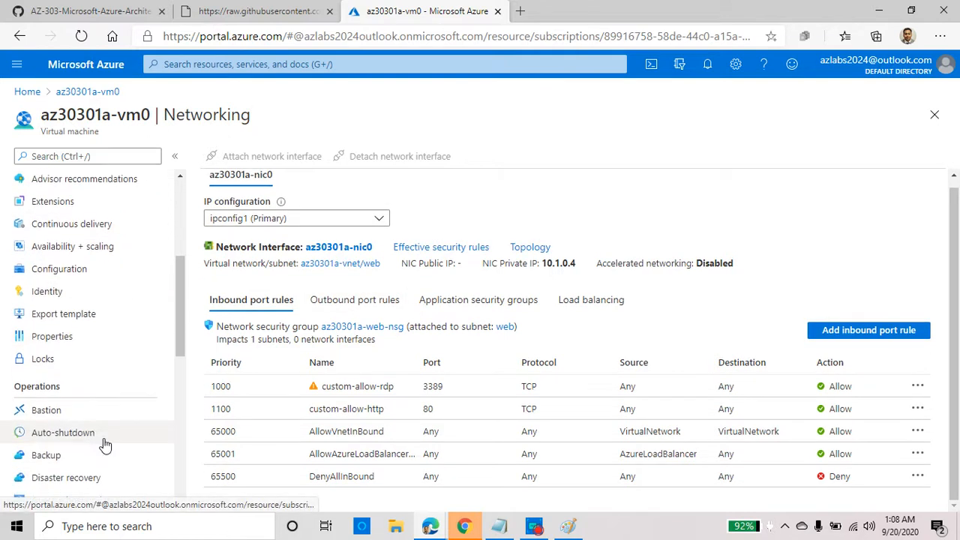
pyautogui.scroll(12, 104, 442)
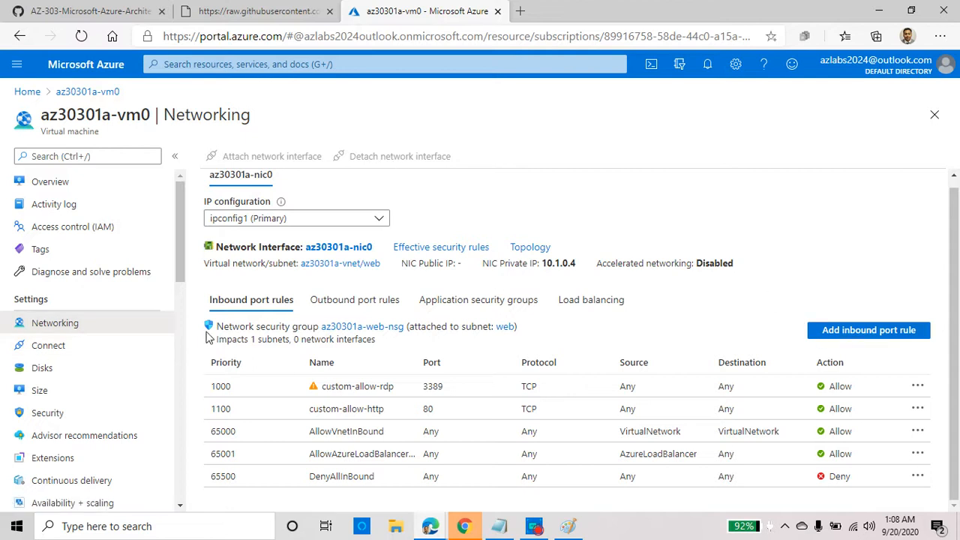
pyautogui.click(461, 250)
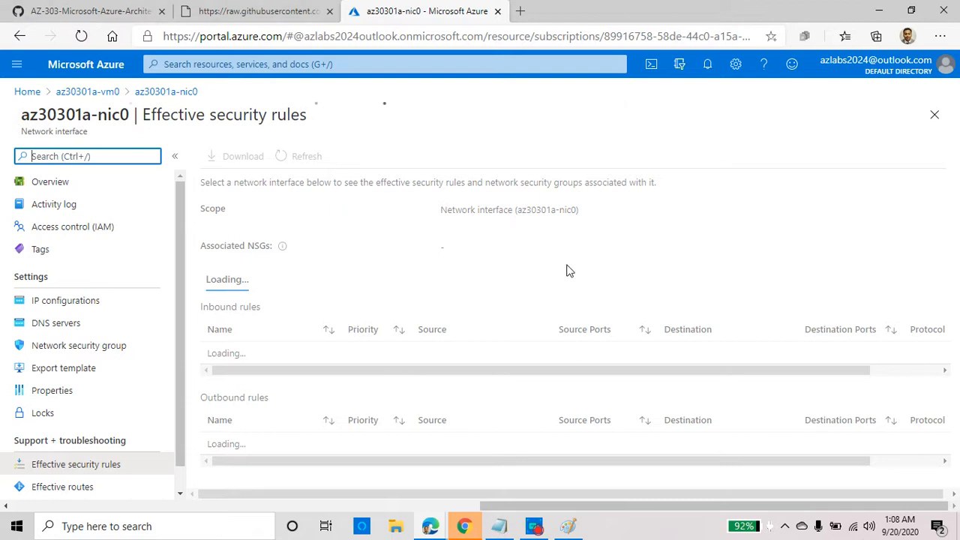
# Read lab step 6 on GitHub about reviewing the network security group and the custom rules for RDP and HTTP.
pyautogui.click(90, 11)
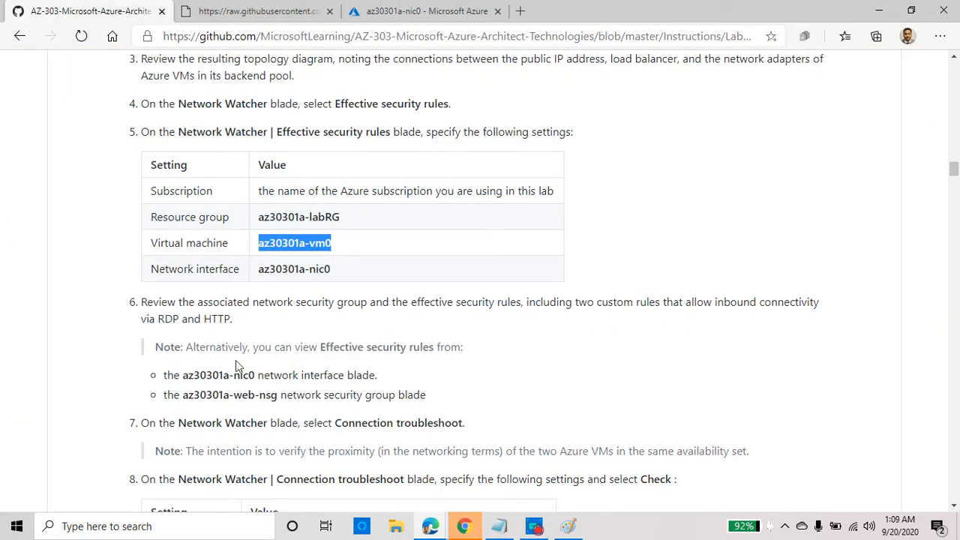
pyautogui.moveTo(140, 302); pyautogui.dragTo(789, 303)
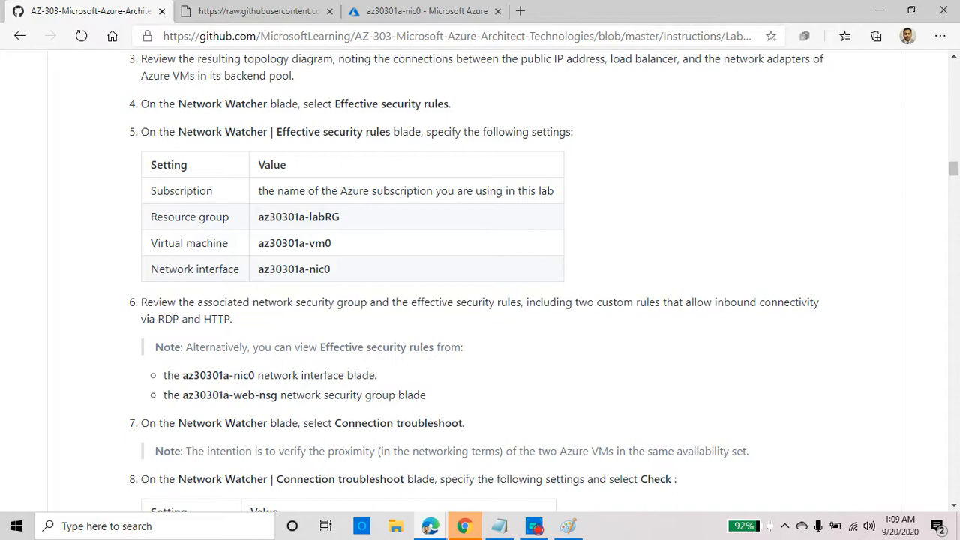
pyautogui.tripleClick(217, 319)
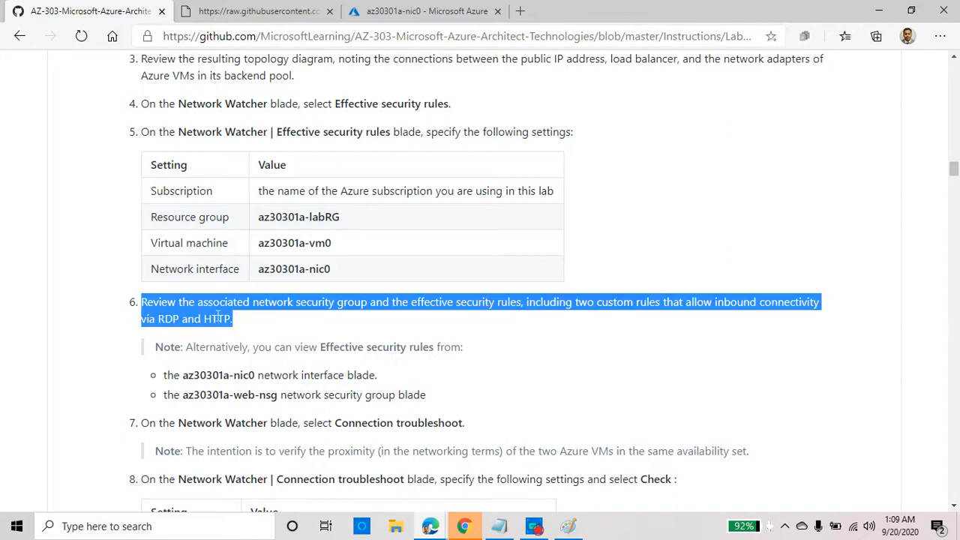
pyautogui.doubleClick(217, 318)
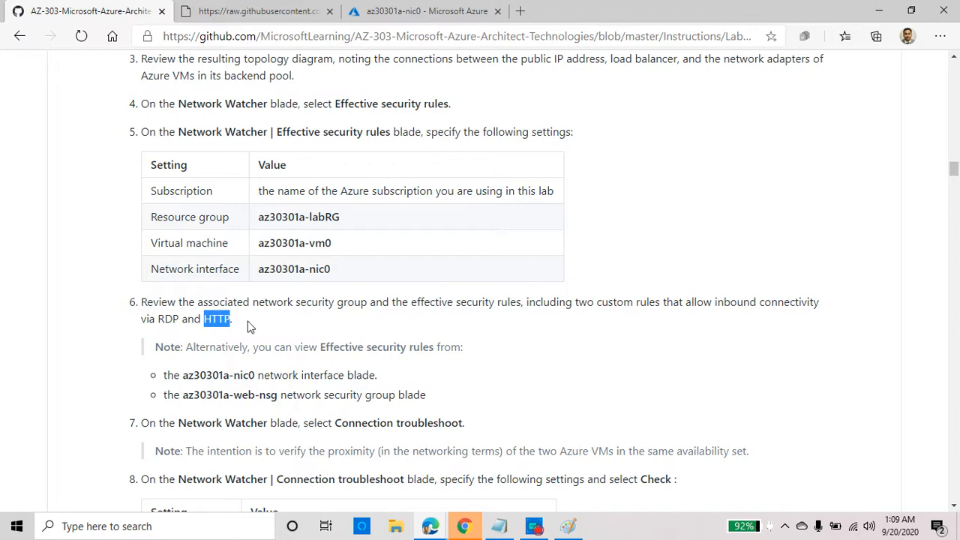
pyautogui.click(284, 10)
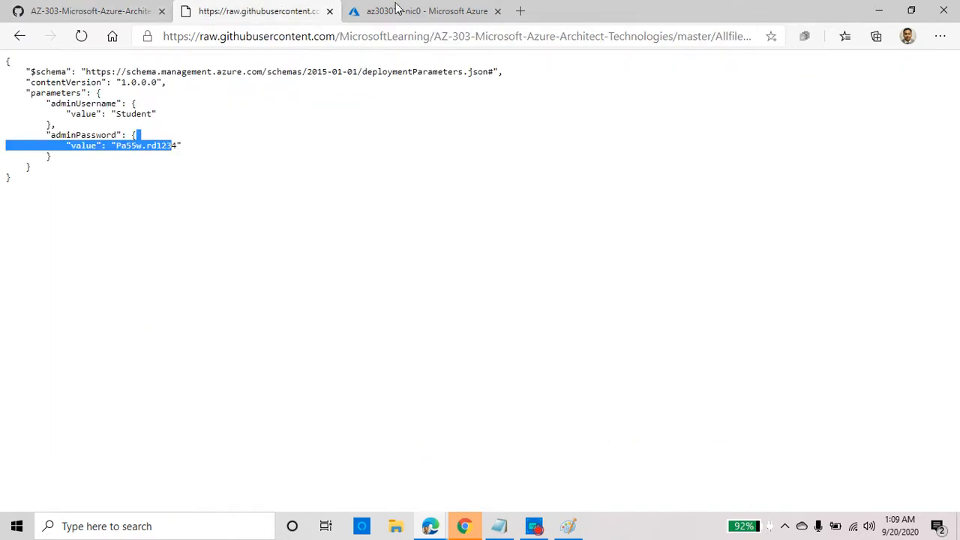
# Compare the network interface in the Azure portal's effective security rules scope with the one named in the GitHub lab instructions.
pyautogui.click(433, 11)
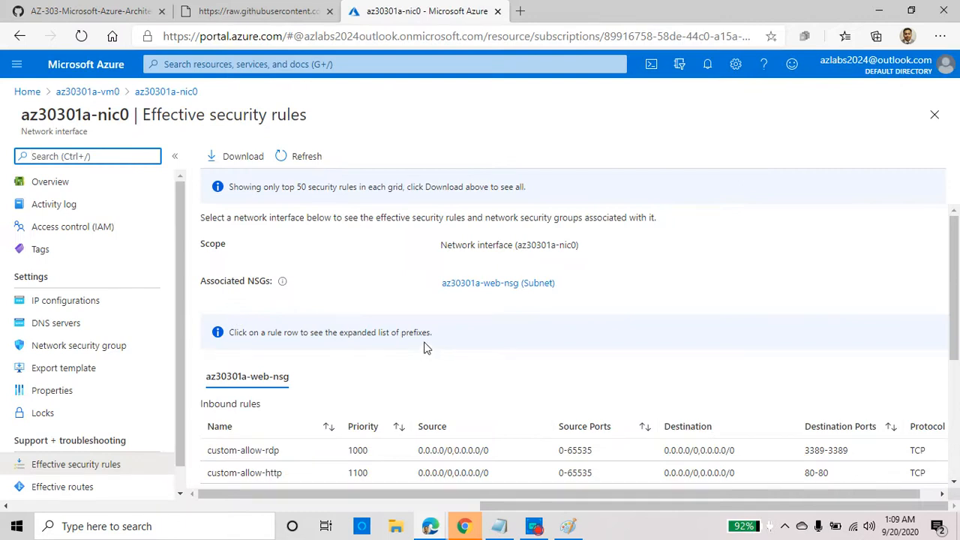
pyautogui.scroll(-1, 425, 347)
pyautogui.scroll(1, 425, 347)
pyautogui.doubleClick(569, 246)
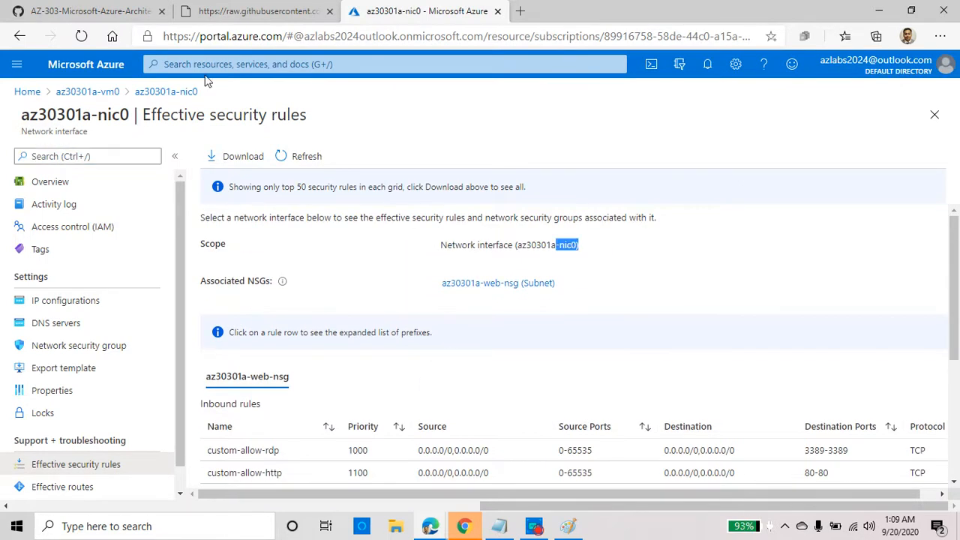
pyautogui.click(110, 15)
pyautogui.moveTo(331, 269); pyautogui.dragTo(255, 268)
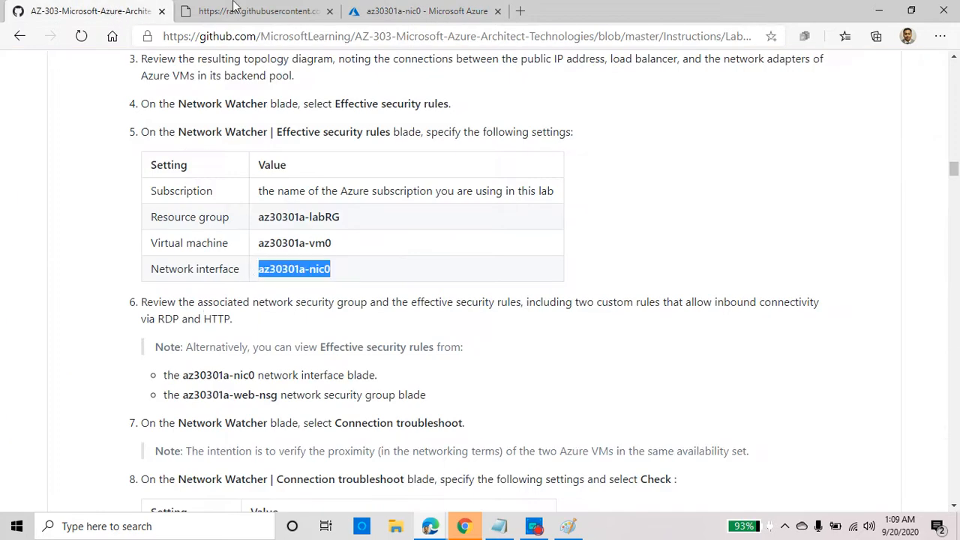
# Back in the Azure portal, review the inbound and outbound effective security rules of az30301a-web-nsg.
pyautogui.click(368, 11)
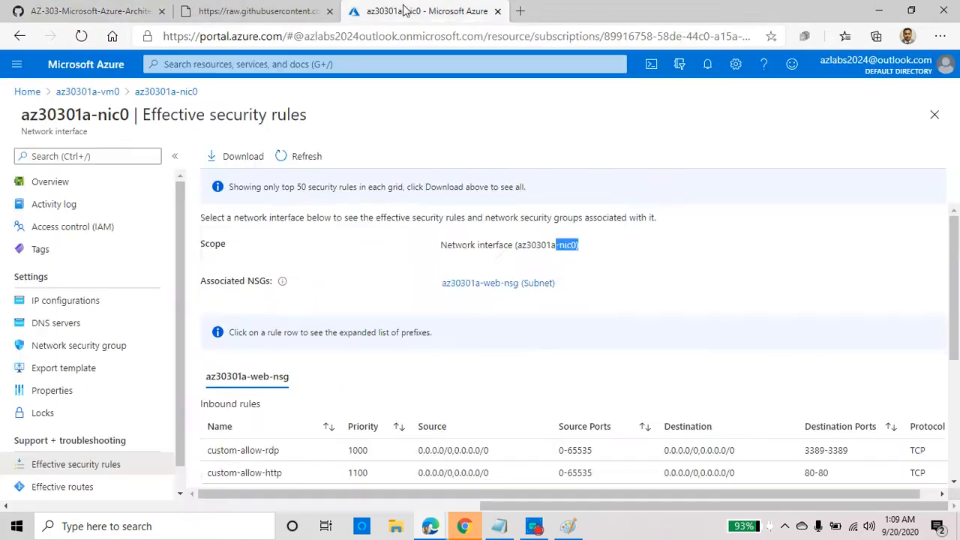
pyautogui.scroll(-2, 290, 396)
pyautogui.scroll(-1, 290, 396)
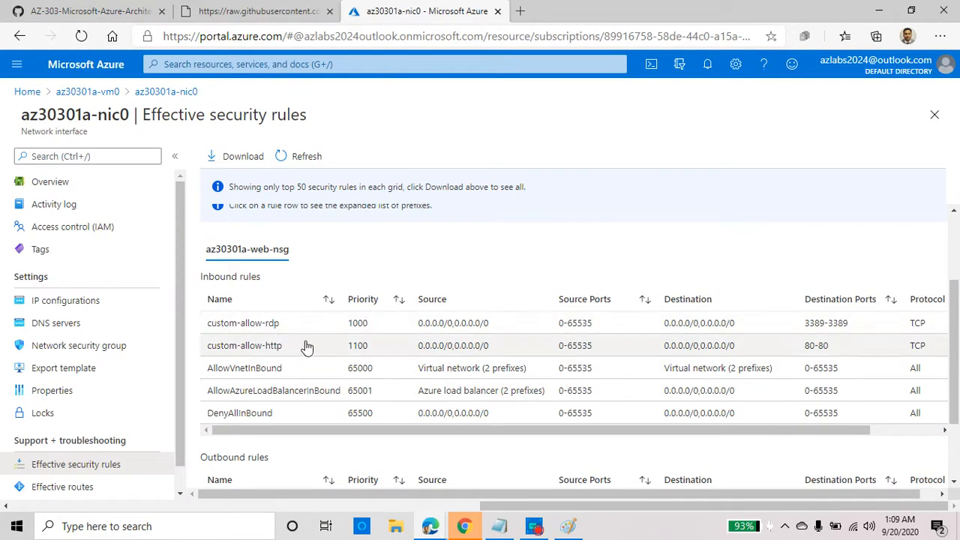
pyautogui.scroll(-1, 352, 354)
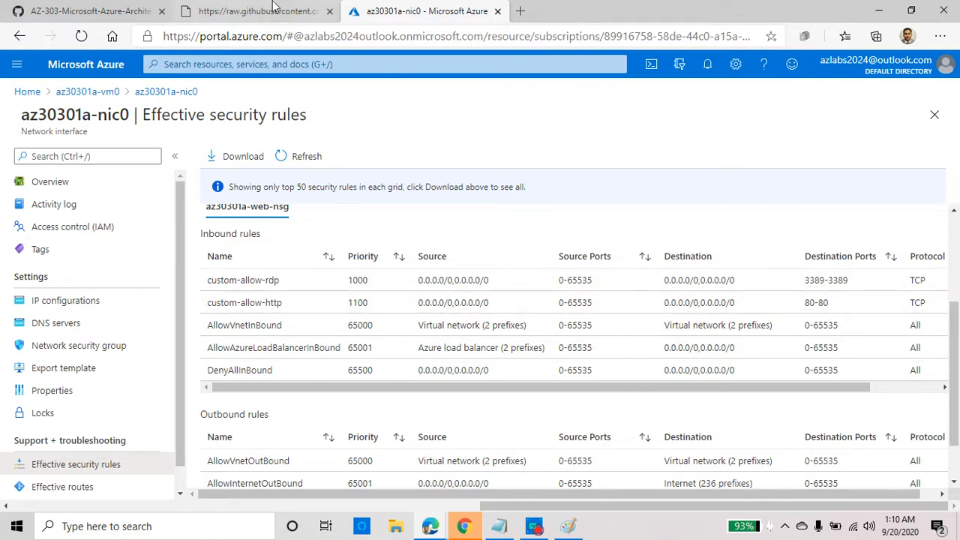
# Read lab step 7 on GitHub about the connection troubleshooting tool in Network Watcher.
pyautogui.click(85, 12)
pyautogui.scroll(-1, 480, 277)
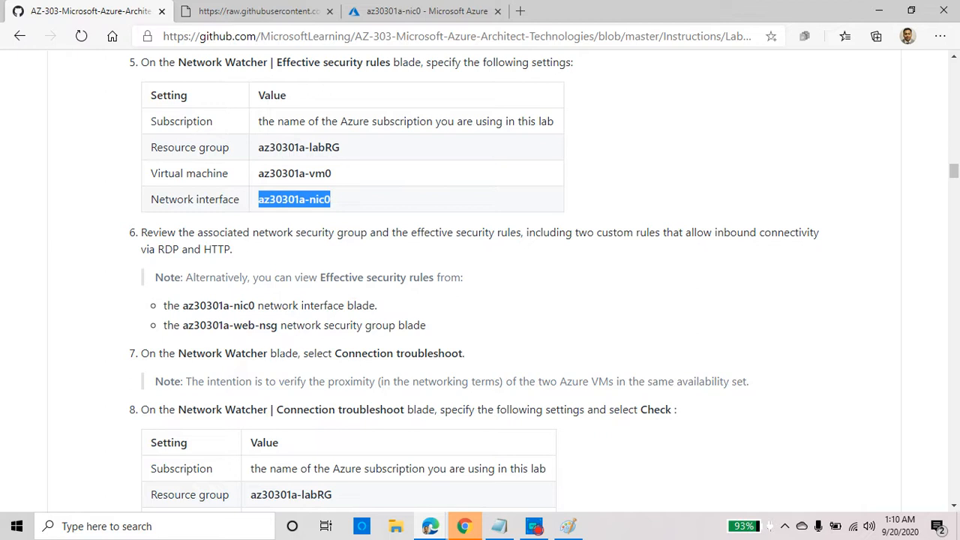
pyautogui.tripleClick(409, 352)
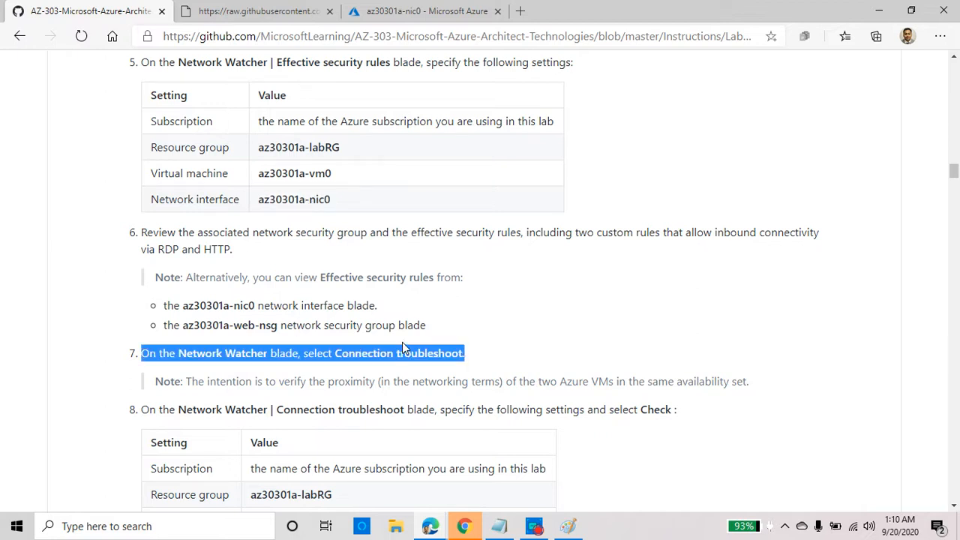
# In the Azure portal, search for Network Watcher and open its Connection troubleshoot tool.
pyautogui.click(415, 11)
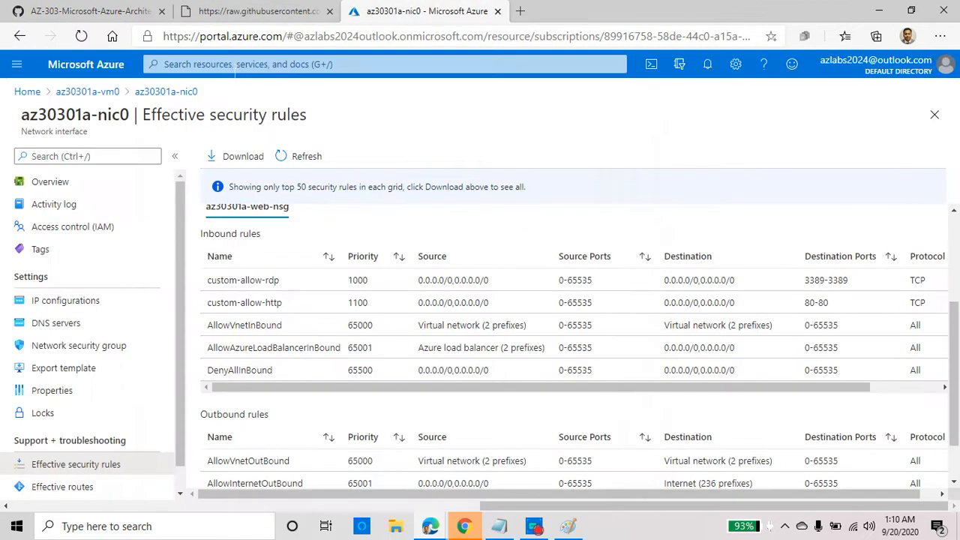
pyautogui.click(237, 66)
pyautogui.write('netwo')
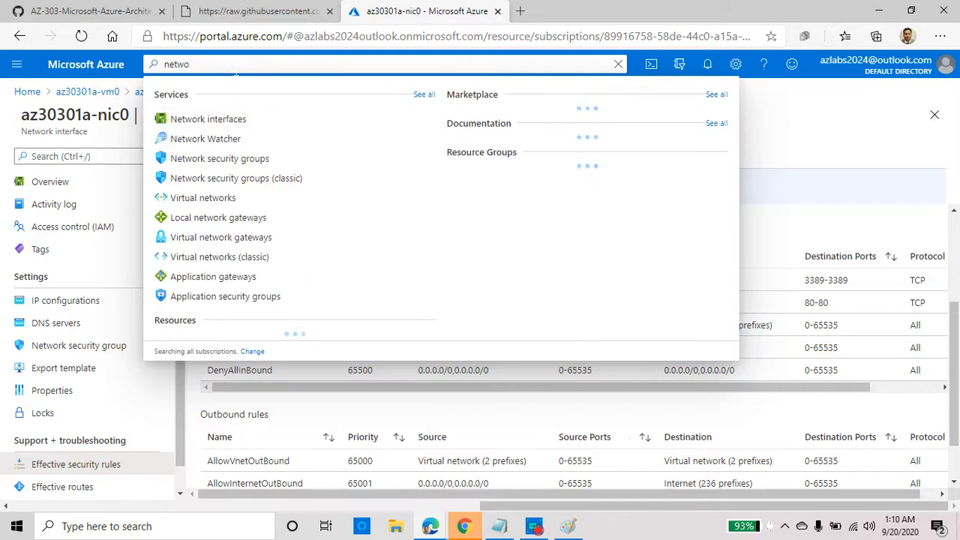
pyautogui.click(205, 139)
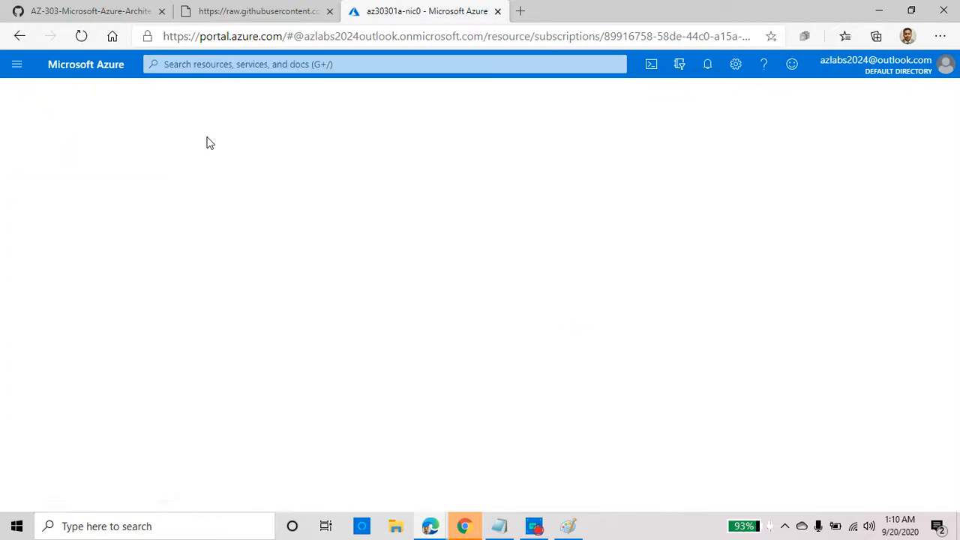
pyautogui.scroll(-3, 125, 386)
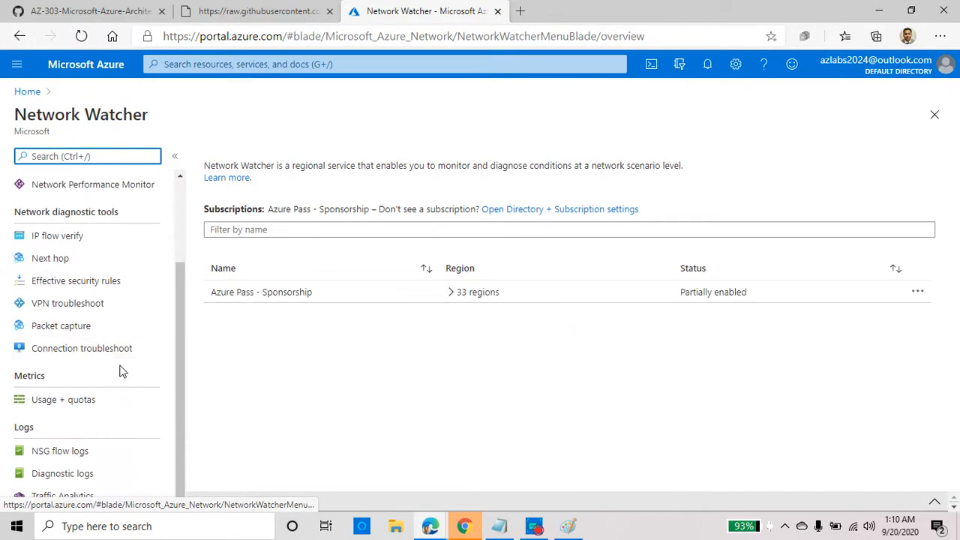
pyautogui.click(123, 351)
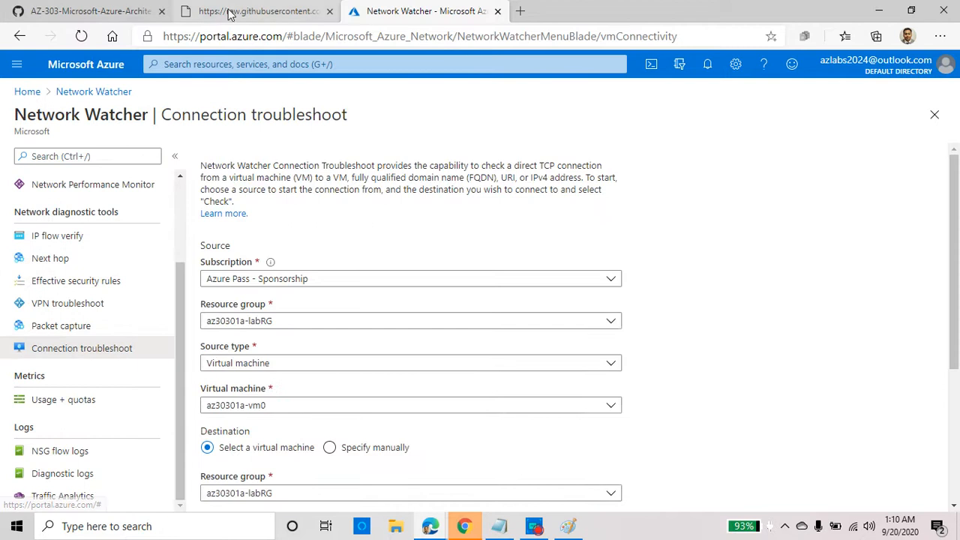
# Read the source, destination and probe settings for Connection troubleshoot in lab step 8 on GitHub.
pyautogui.click(92, 12)
pyautogui.scroll(-3, 326, 395)
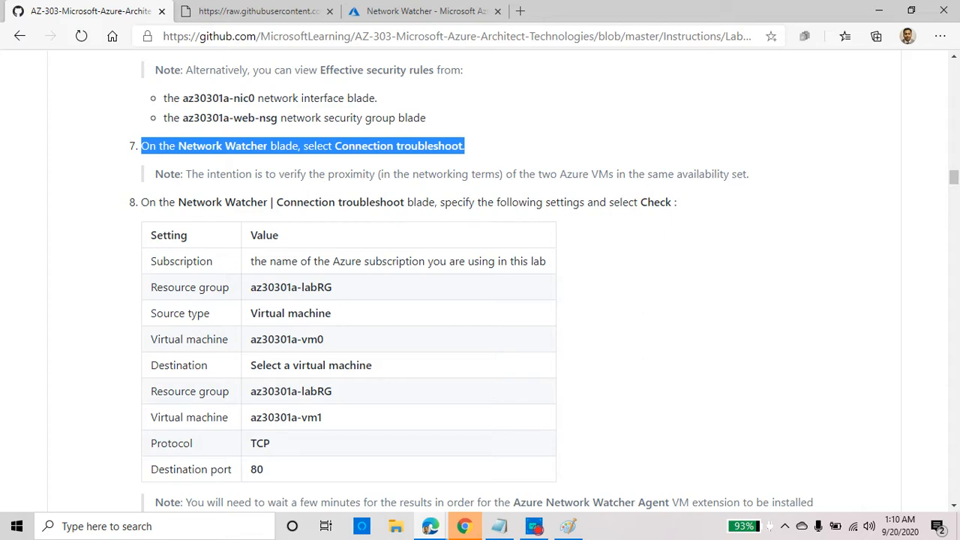
pyautogui.scroll(-1, 339, 275)
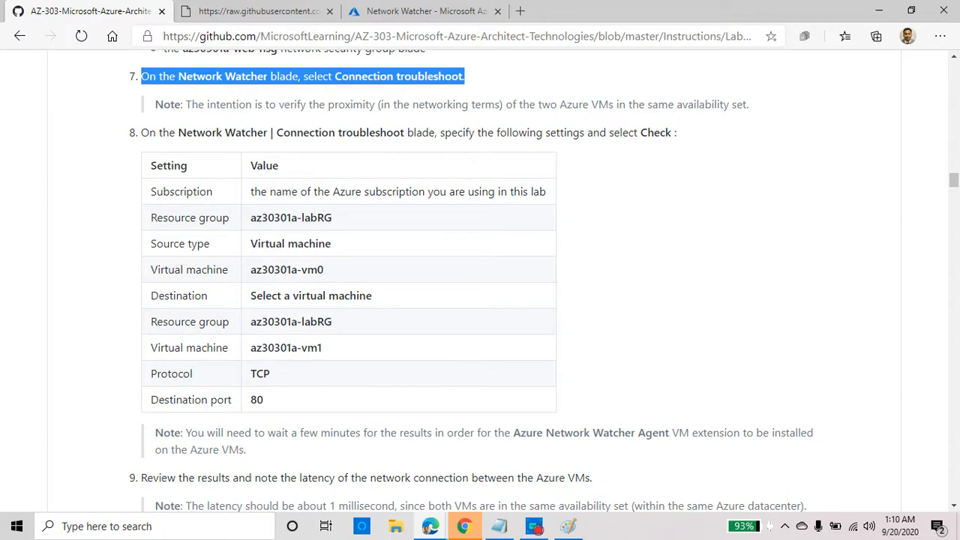
pyautogui.moveTo(333, 218); pyautogui.dragTo(250, 218)
pyautogui.moveTo(324, 269); pyautogui.dragTo(249, 270)
# In the Azure portal, examine the Connection troubleshoot description and its preselected source, destination and probe settings.
pyautogui.click(414, 12)
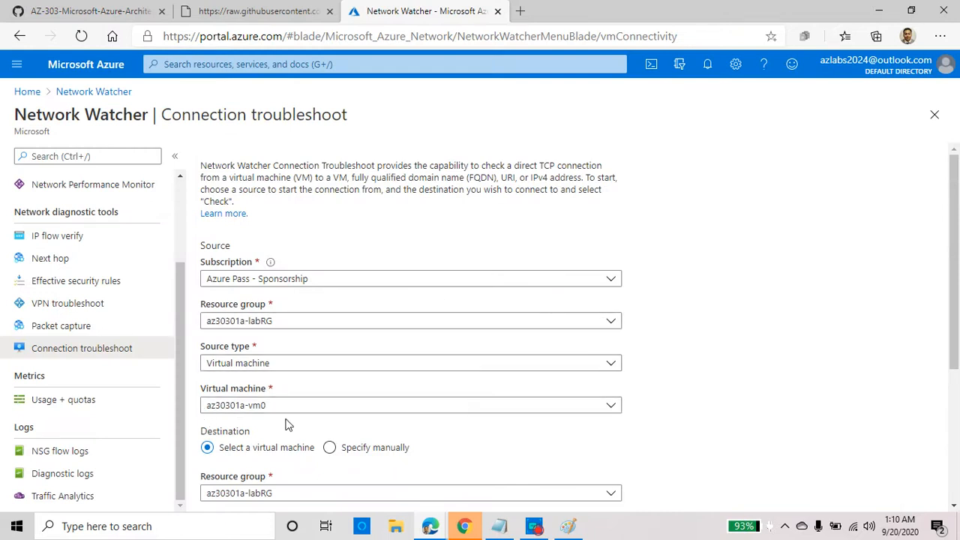
pyautogui.scroll(-3, 459, 379)
pyautogui.scroll(-1, 213, 352)
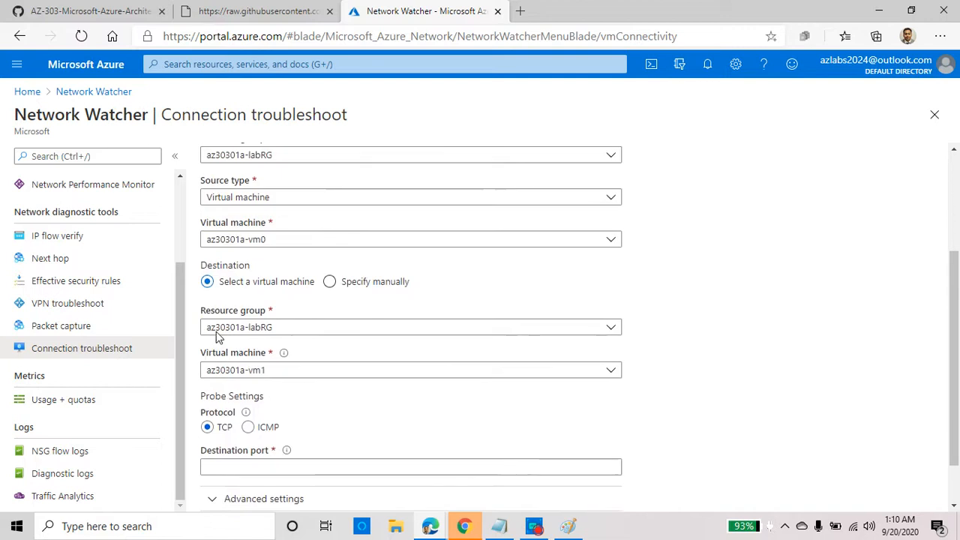
pyautogui.scroll(4, 315, 251)
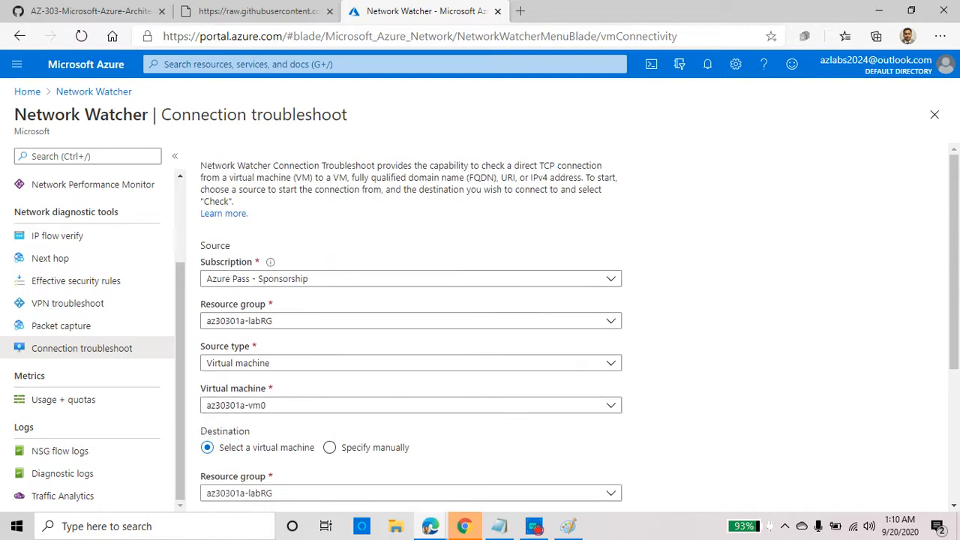
pyautogui.moveTo(415, 166); pyautogui.dragTo(340, 178)
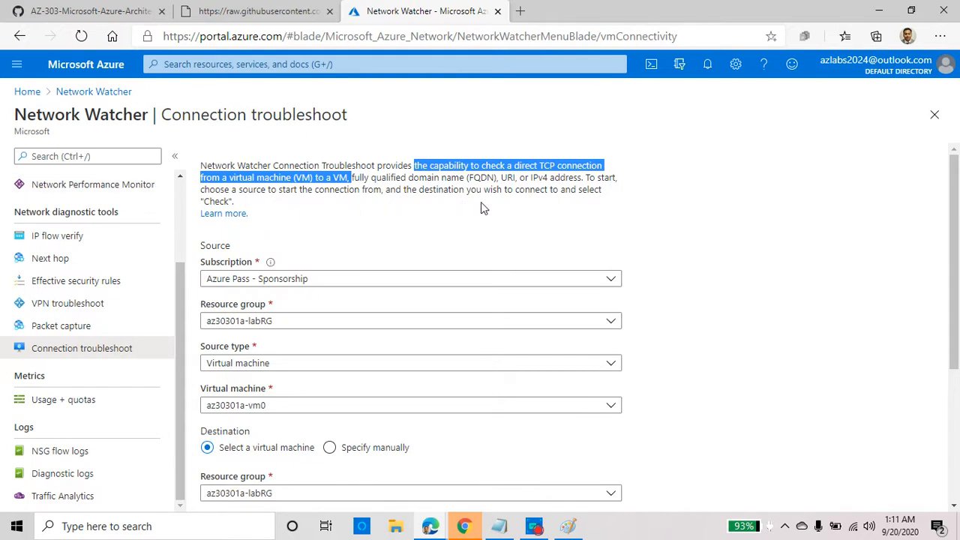
pyautogui.scroll(-1, 623, 217)
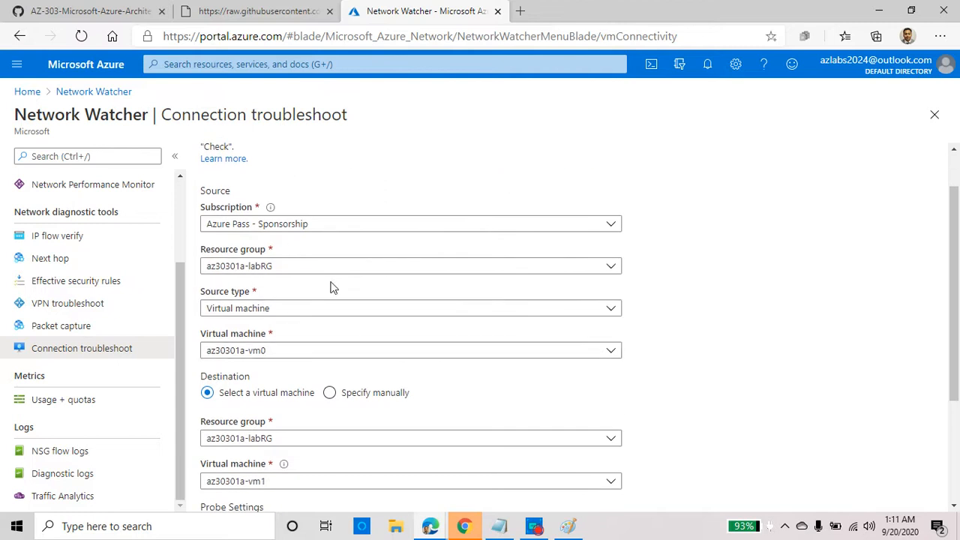
pyautogui.scroll(-2, 264, 405)
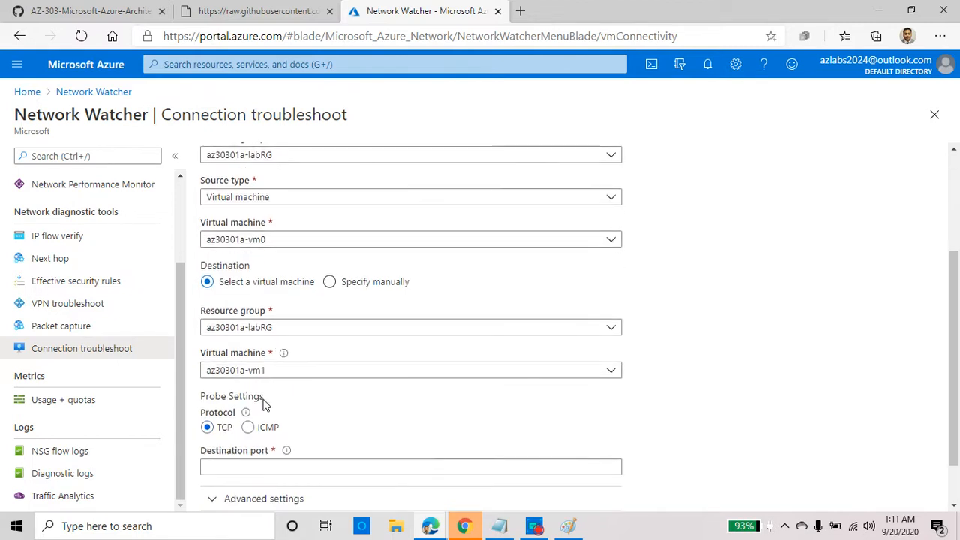
pyautogui.scroll(-1, 268, 377)
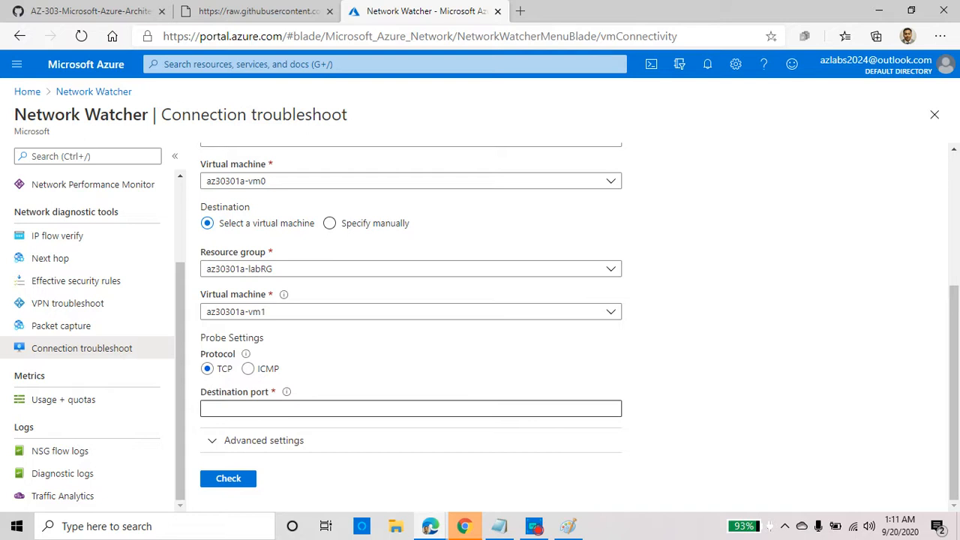
# Copy the destination port value 80 from the Connection troubleshoot settings in the GitHub lab instructions.
pyautogui.click(255, 409)
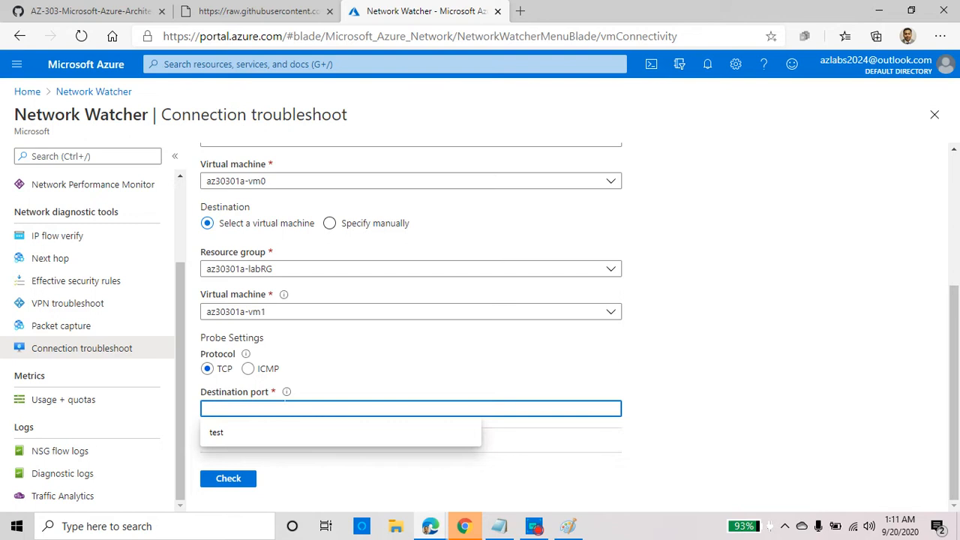
pyautogui.click(110, 11)
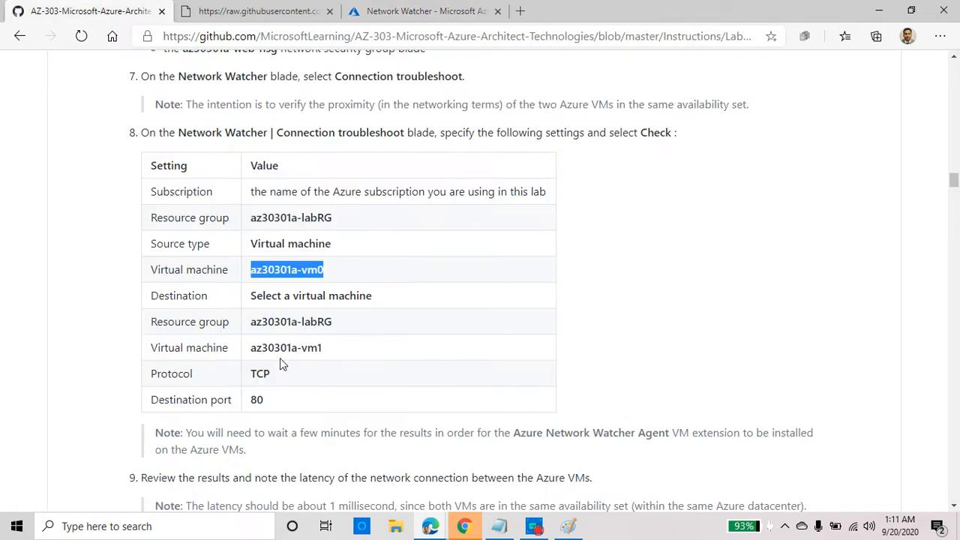
pyautogui.scroll(-1, 279, 364)
pyautogui.click(252, 332)
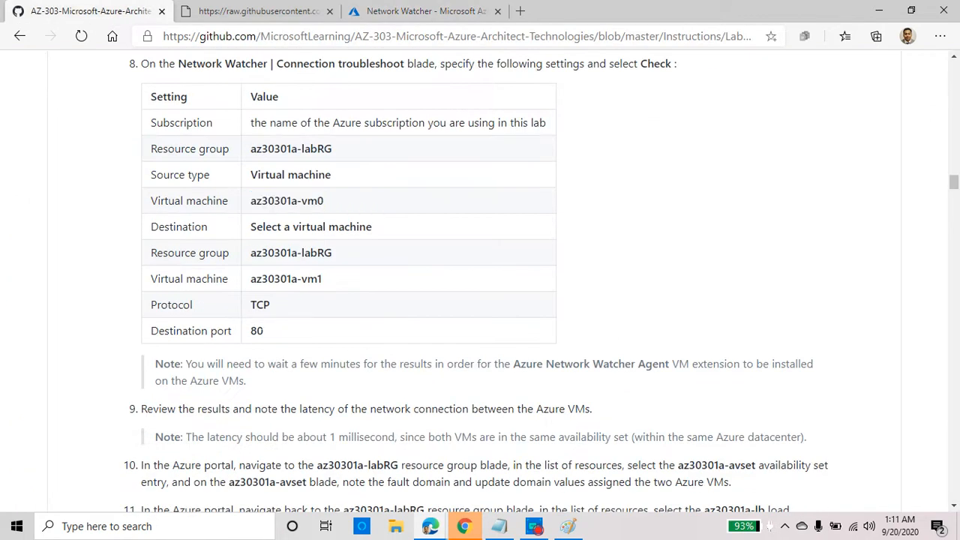
pyautogui.doubleClick(256, 331)
pyautogui.rightClick(256, 331)
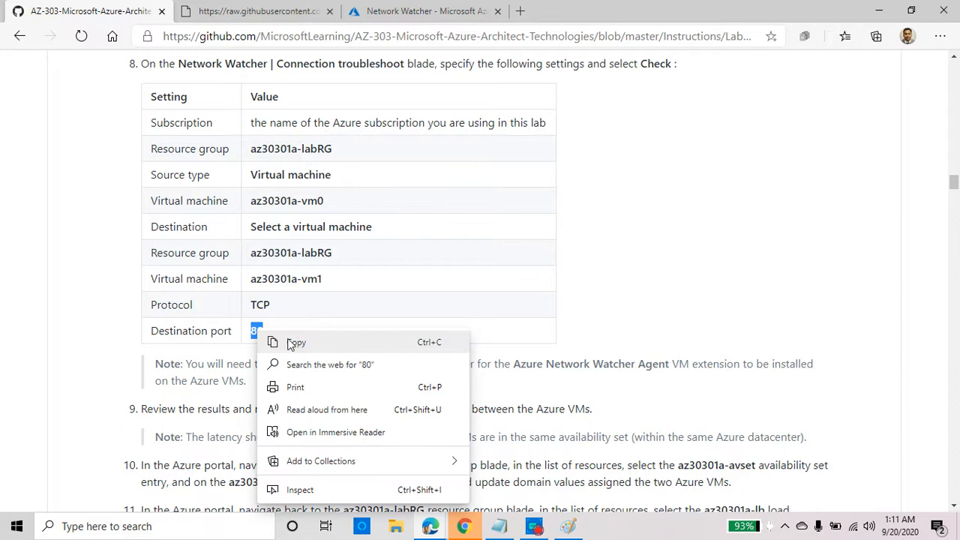
pyautogui.click(291, 344)
# Back in the Azure portal, set the destination port to 80 and start the TCP connectivity check from az30301a-vm0 to az30301a-vm1.
pyautogui.click(247, 12)
pyautogui.click(417, 12)
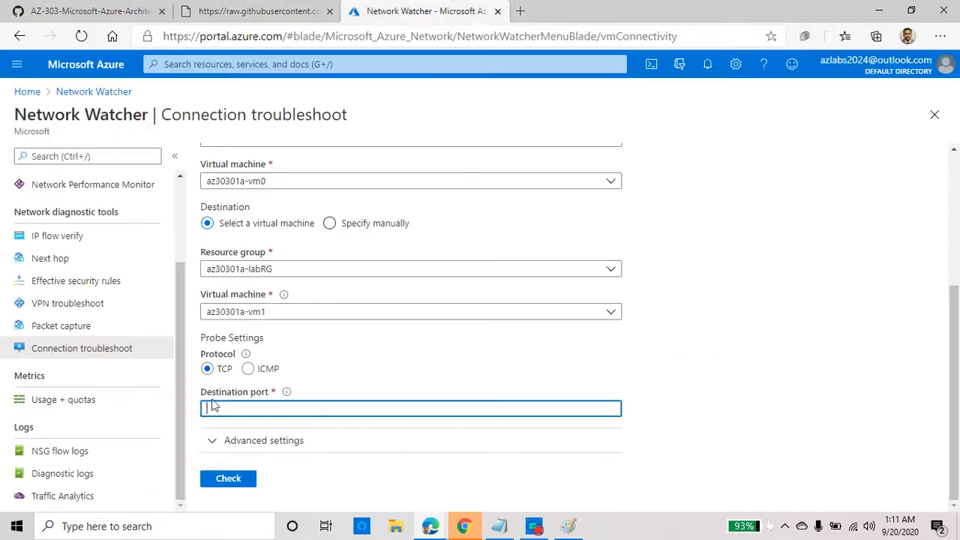
pyautogui.click(230, 408)
pyautogui.hotkey('ctrl', 'v')
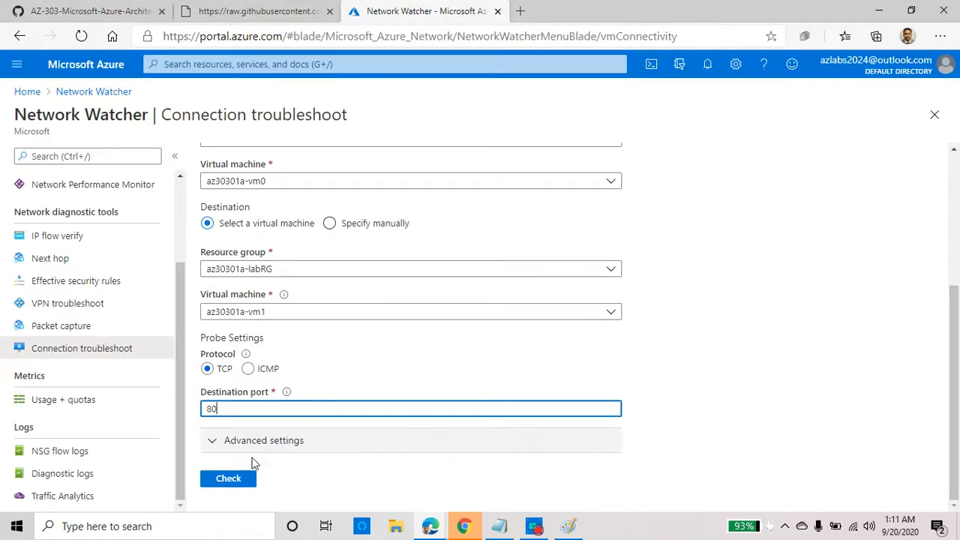
pyautogui.click(240, 483)
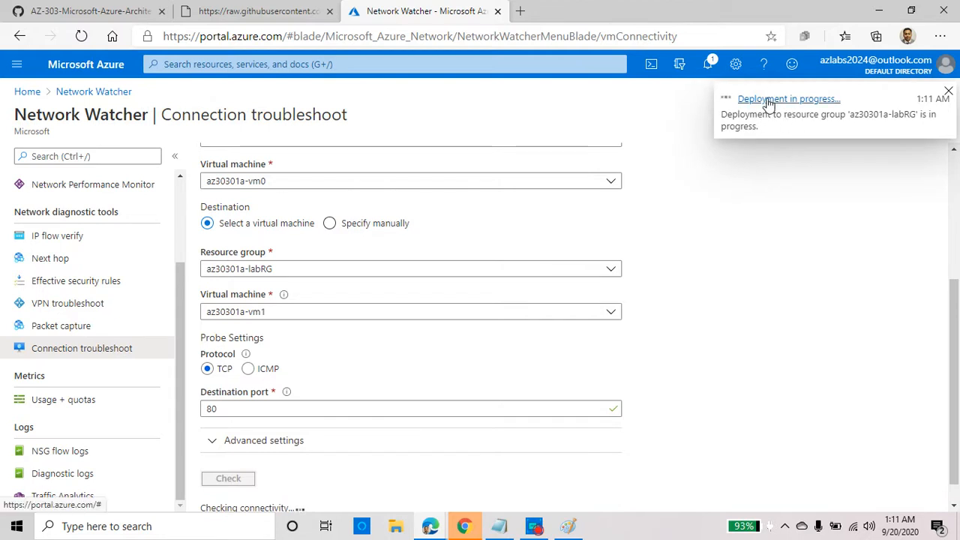
pyautogui.click(229, 9)
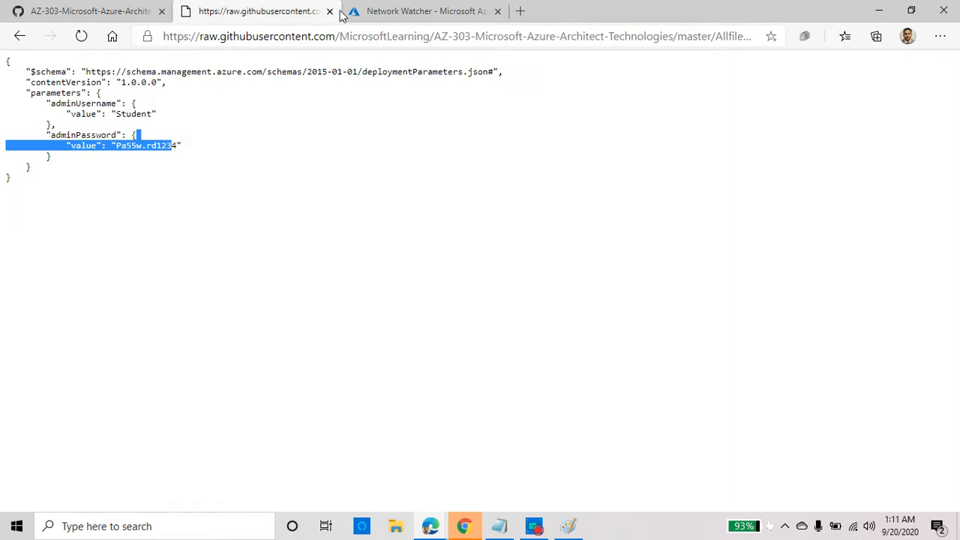
# In the GitHub lab instructions, read the step 8 note about waiting for the Azure Network Watcher Agent VM extension installation.
pyautogui.click(94, 12)
pyautogui.scroll(-3, 335, 318)
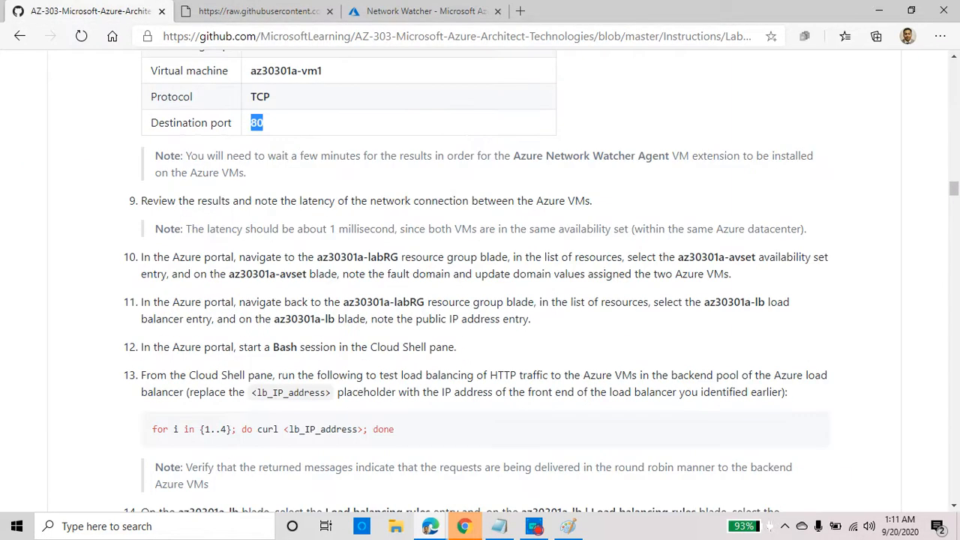
pyautogui.moveTo(300, 158); pyautogui.dragTo(802, 184)
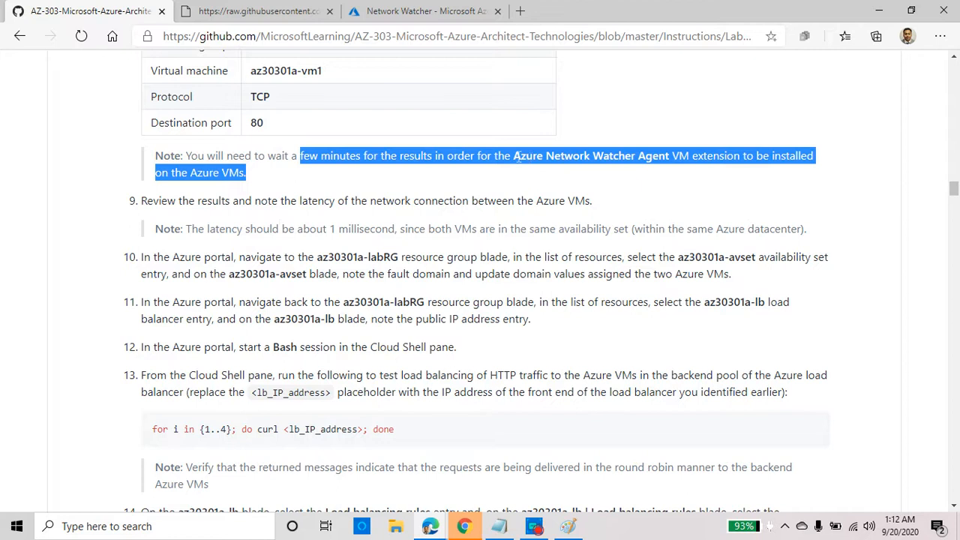
# In the Azure portal, open the running NetworkWatcher deployment for az30301a-vm0 from the notifications and examine its operation details.
pyautogui.click(420, 10)
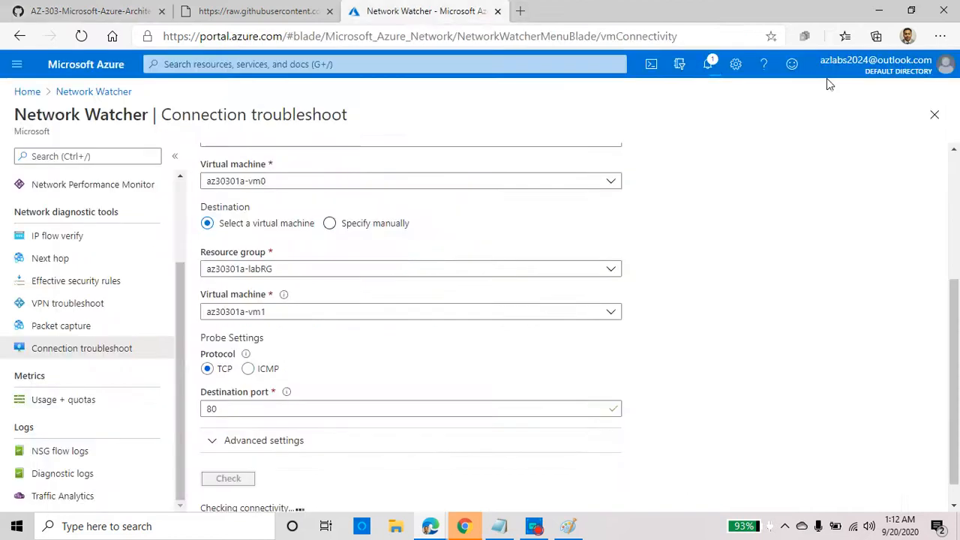
pyautogui.click(709, 65)
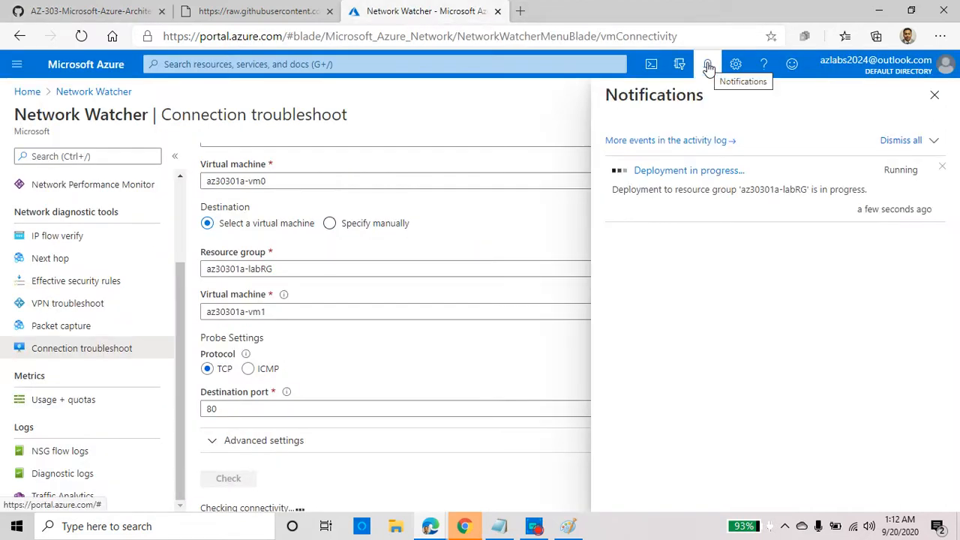
pyautogui.click(713, 171)
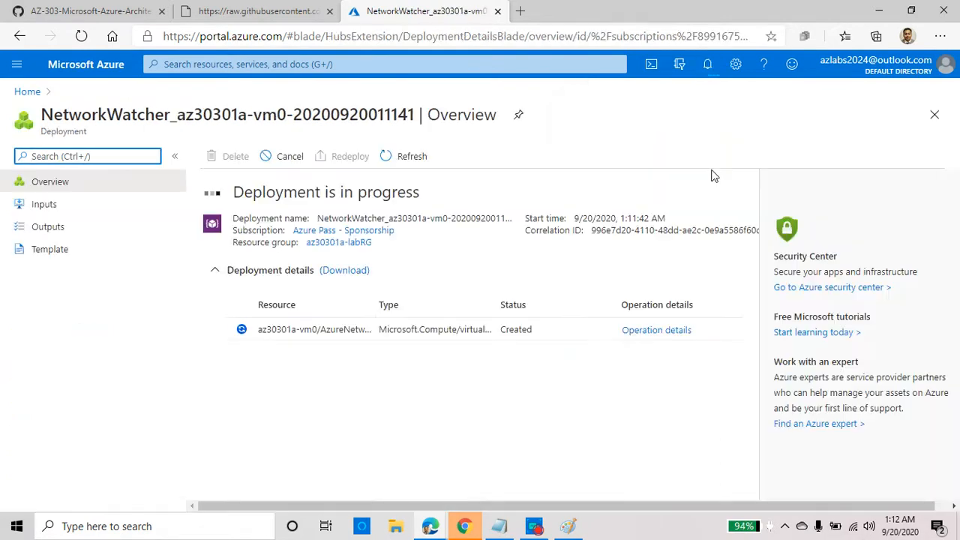
pyautogui.click(666, 339)
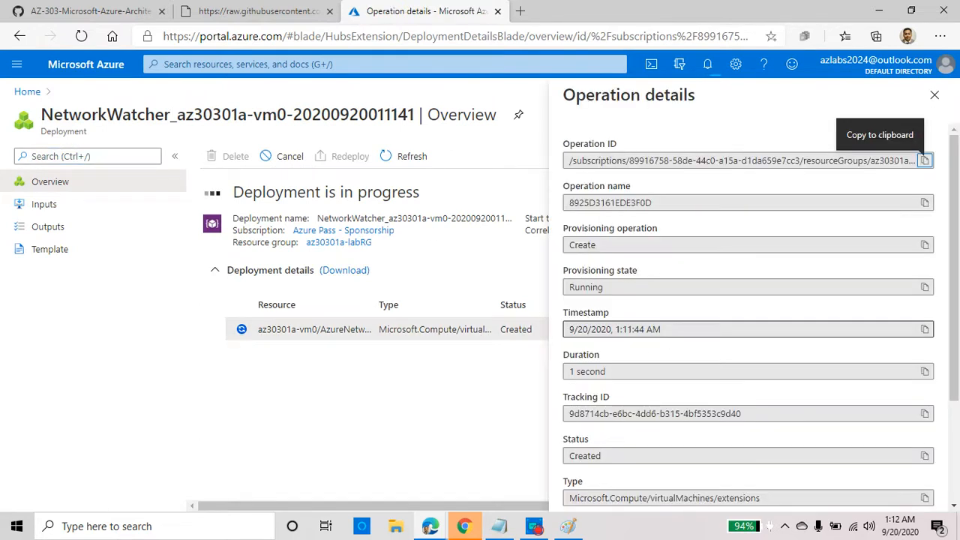
pyautogui.scroll(-3, 735, 341)
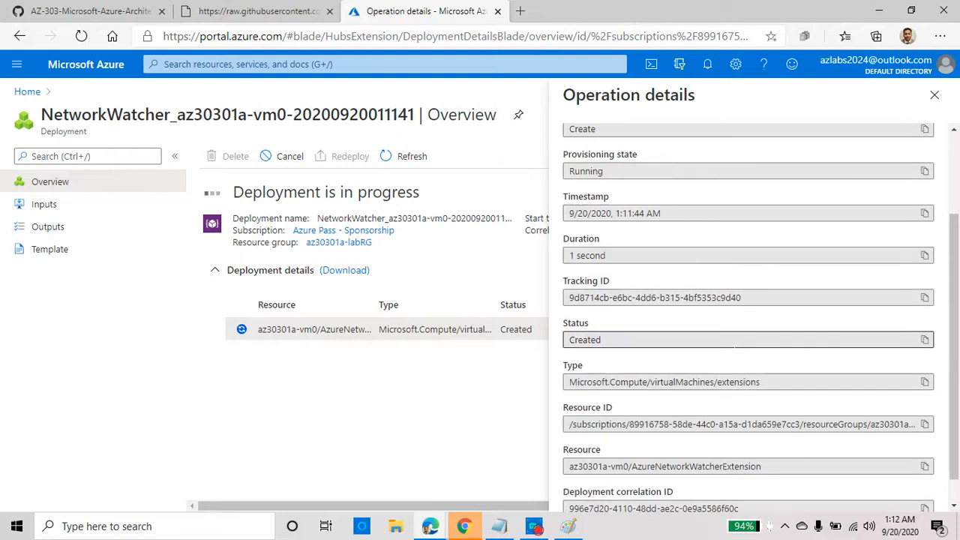
pyautogui.scroll(-1, 735, 341)
pyautogui.scroll(4, 725, 347)
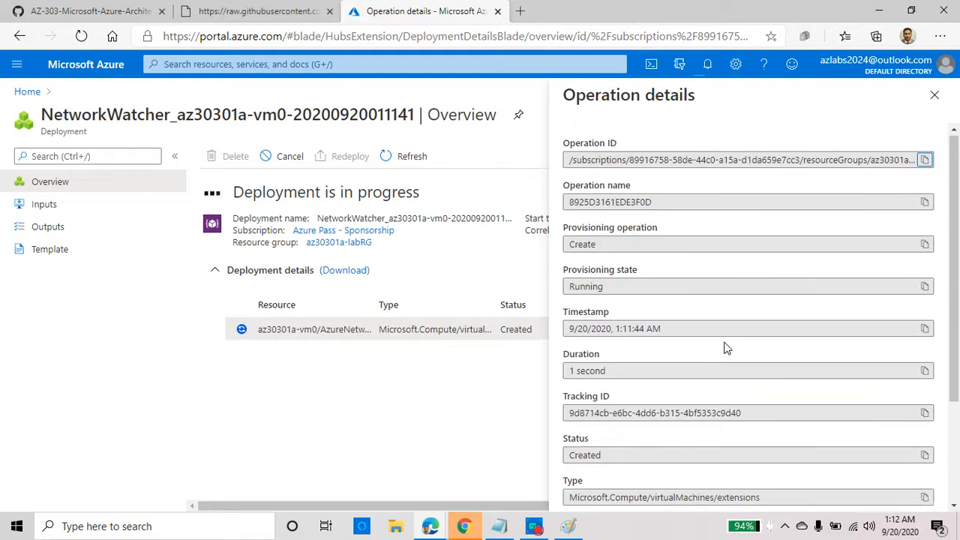
pyautogui.click(935, 96)
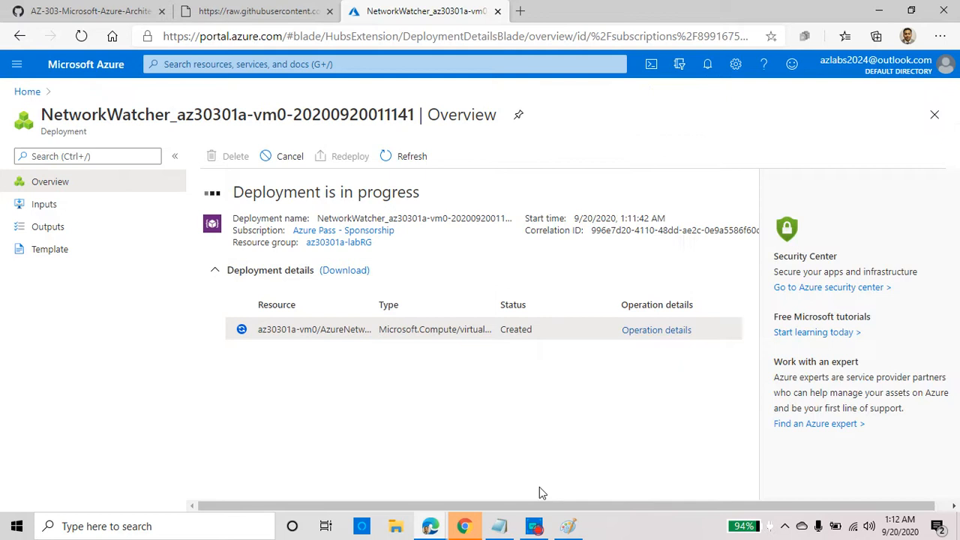
# Return to Network Watcher's Connection troubleshoot page, set the destination port to 80 and start the TCP check again.
pyautogui.click(85, 9)
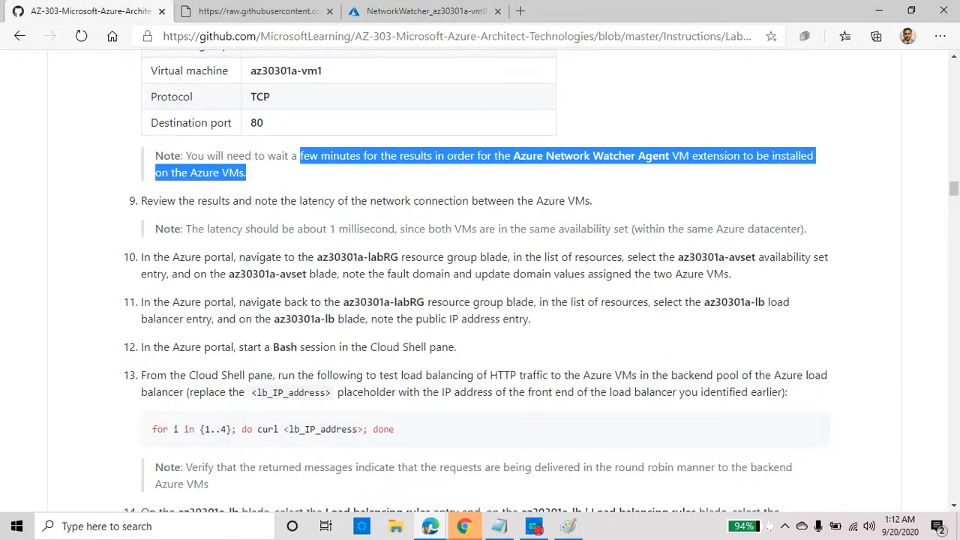
pyautogui.click(262, 9)
pyautogui.click(457, 14)
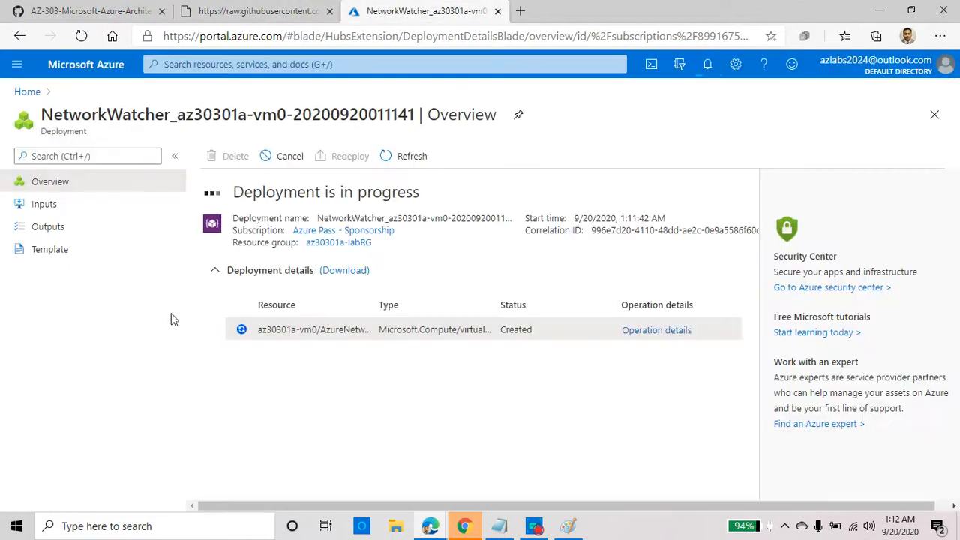
pyautogui.click(19, 37)
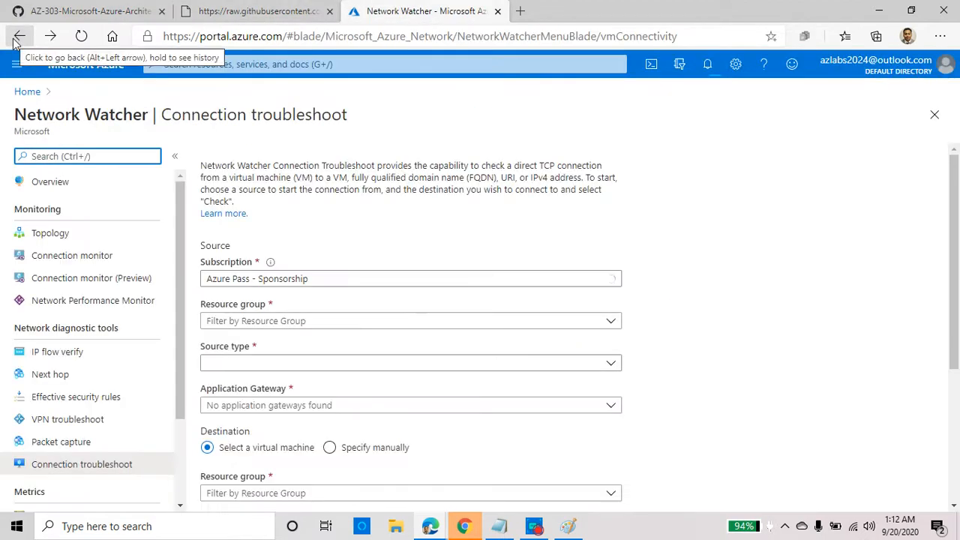
pyautogui.scroll(-3, 445, 429)
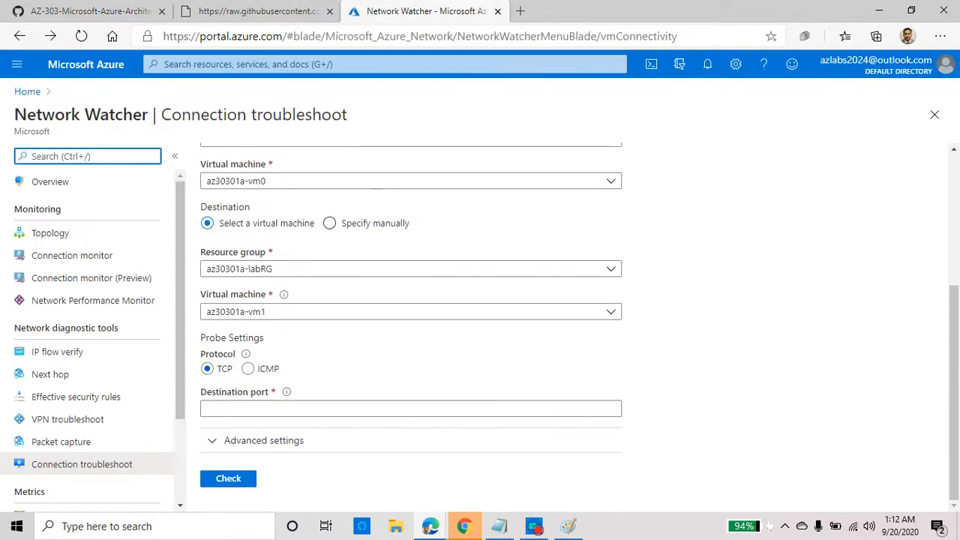
pyautogui.click(245, 411)
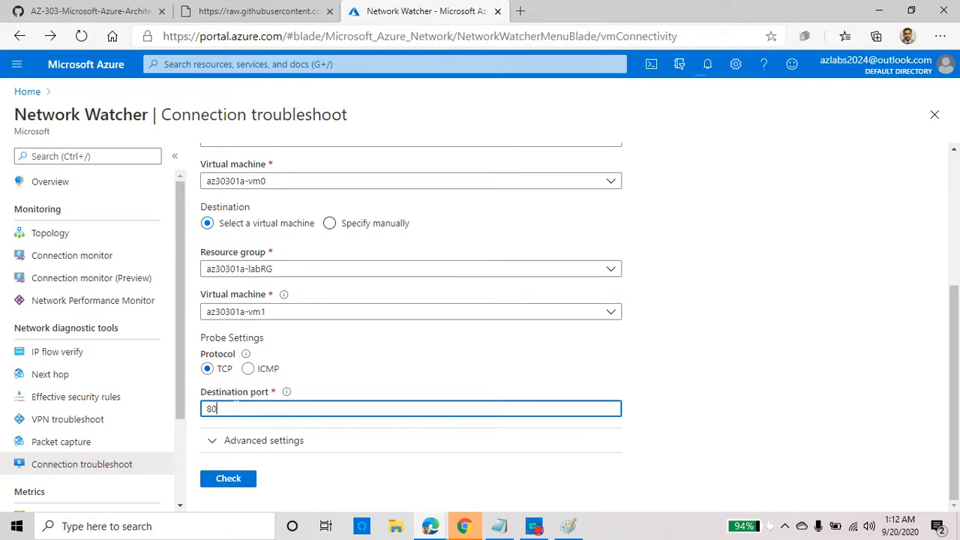
pyautogui.click(234, 481)
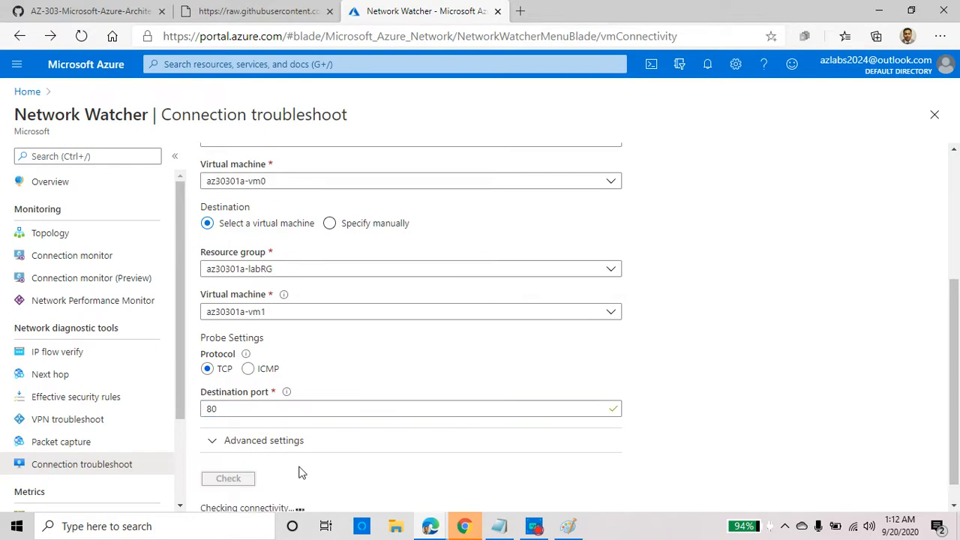
# Examine the connectivity check's result message and the extension deployment's status in the portal notifications.
pyautogui.scroll(-1, 302, 446)
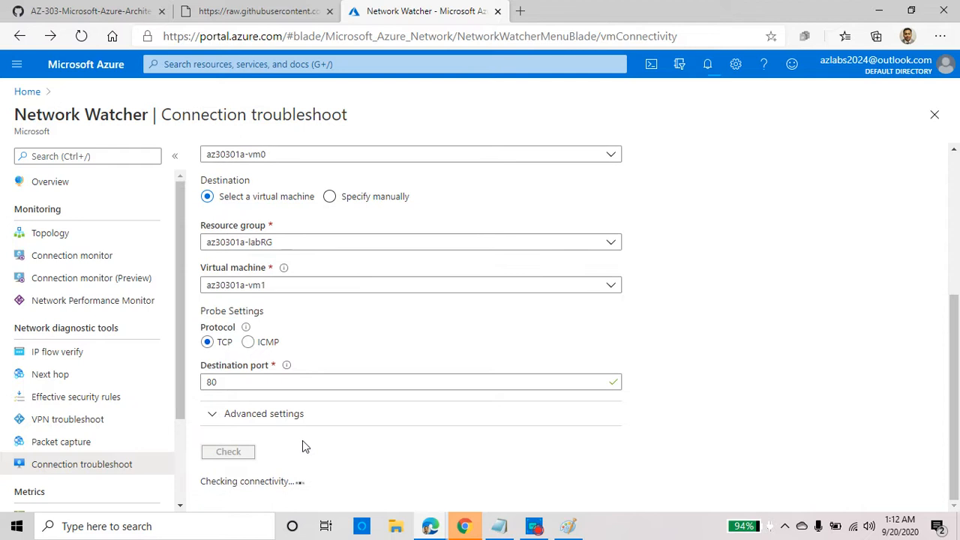
pyautogui.doubleClick(259, 481)
pyautogui.tripleClick(270, 481)
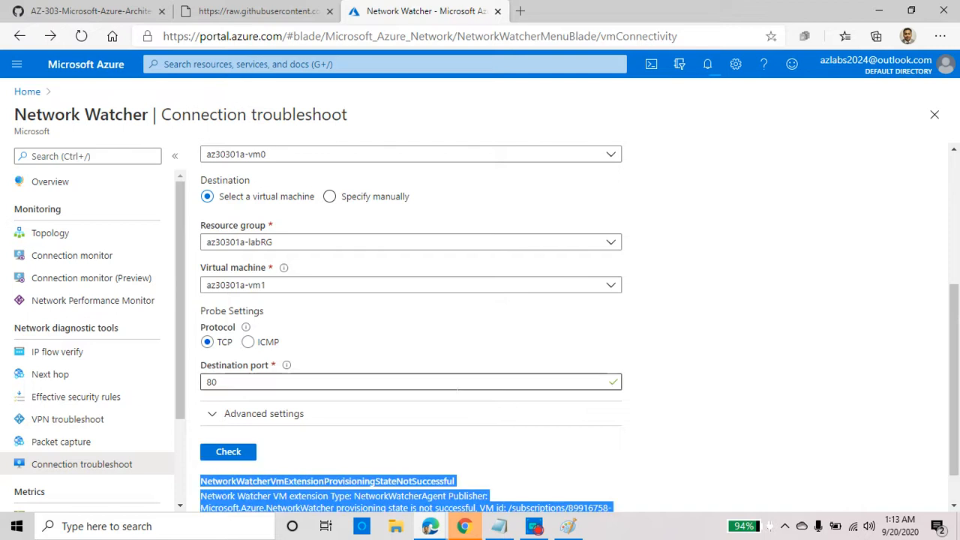
pyautogui.scroll(-2, 249, 481)
pyautogui.click(239, 438)
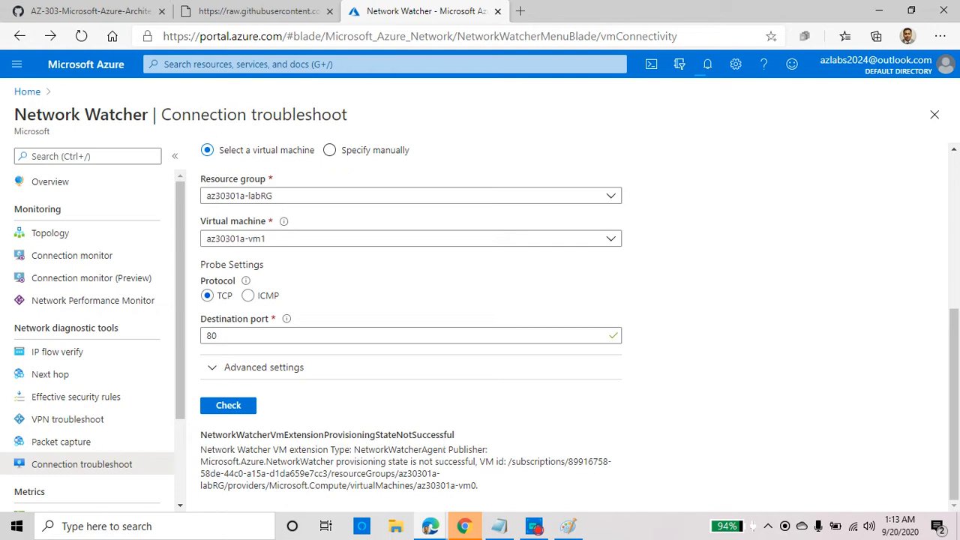
pyautogui.click(707, 66)
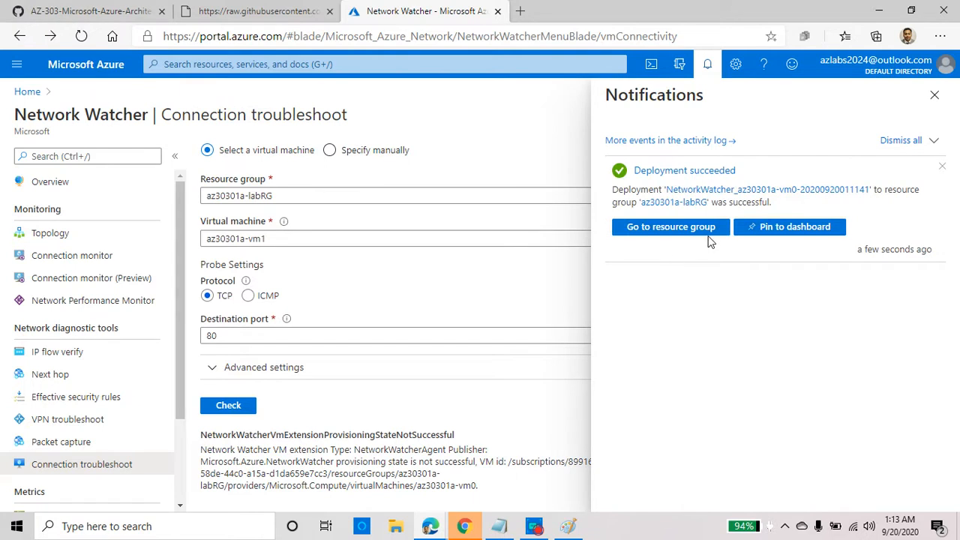
# Read the latency note under lab step 9 on GitHub, and rerun the connectivity check in the Azure portal.
pyautogui.click(81, 11)
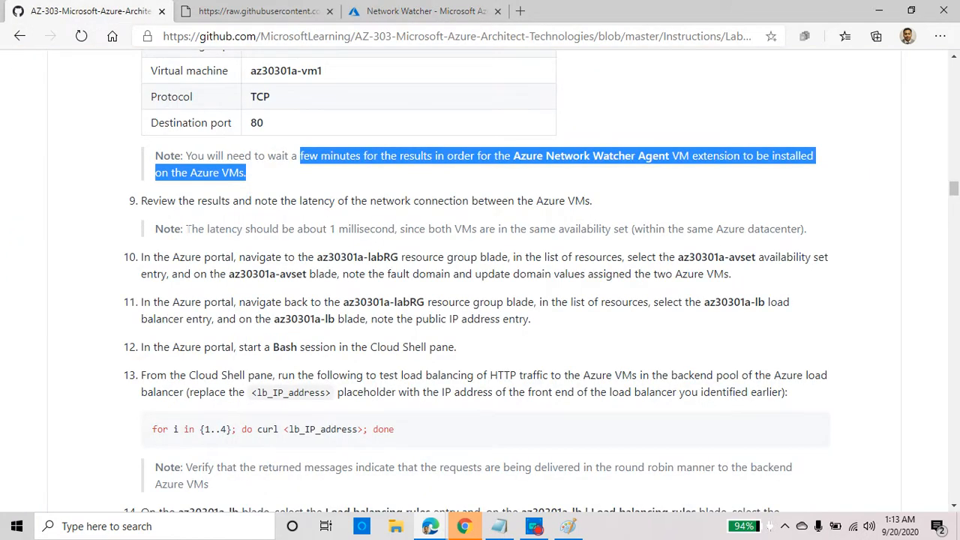
pyautogui.moveTo(186, 229); pyautogui.dragTo(798, 229)
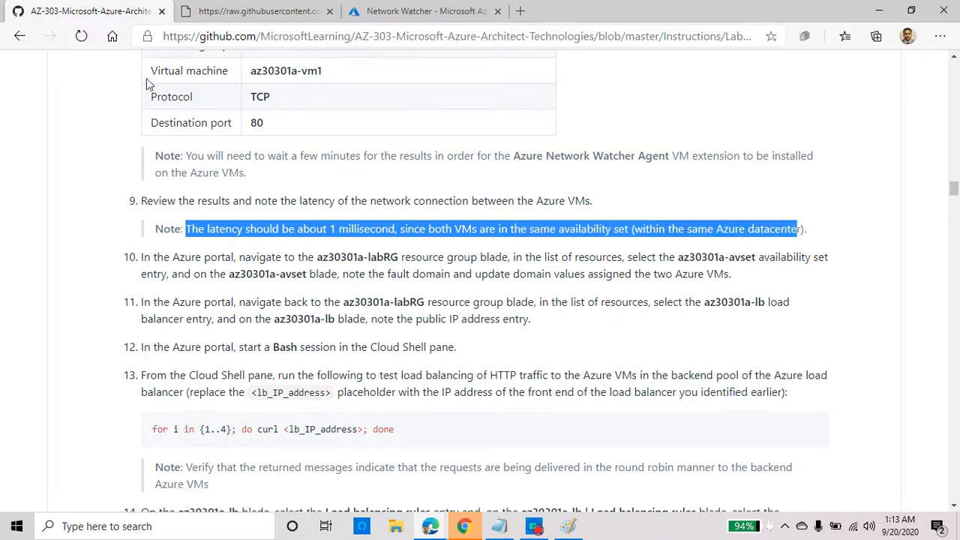
pyautogui.click(409, 11)
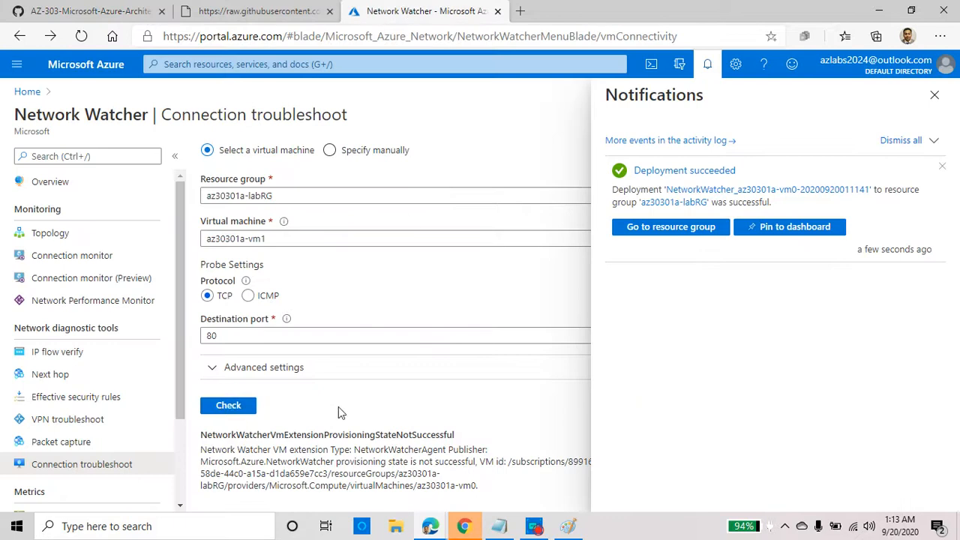
pyautogui.click(233, 407)
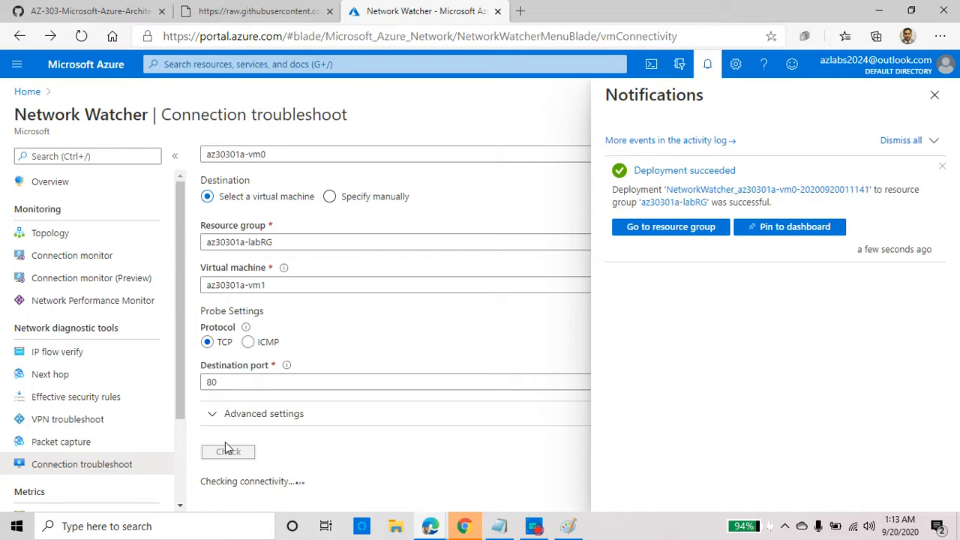
# On GitHub, read lab step 10 about the az30301a-labRG resource group and the az30301a-avset fault and update domains.
pyautogui.click(86, 9)
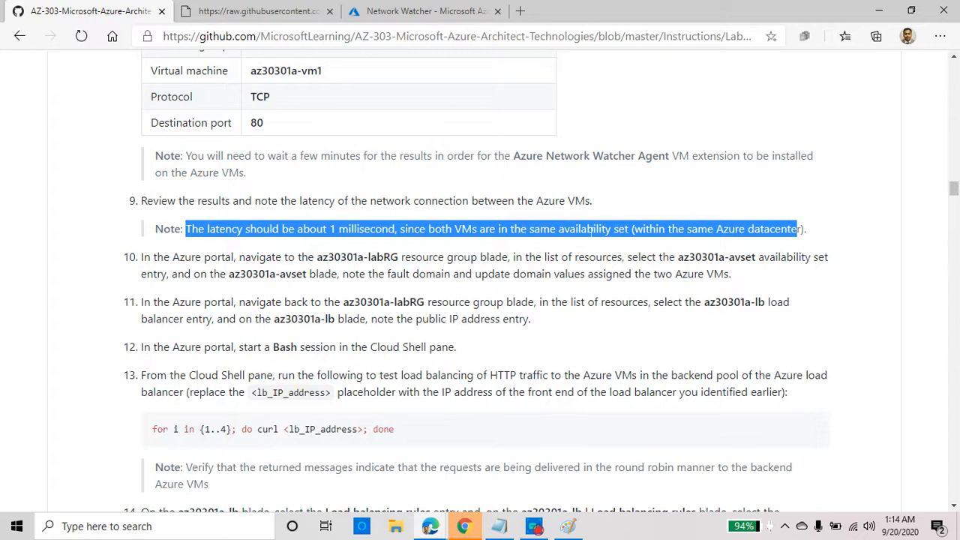
pyautogui.scroll(2, 590, 231)
pyautogui.scroll(-3, 553, 285)
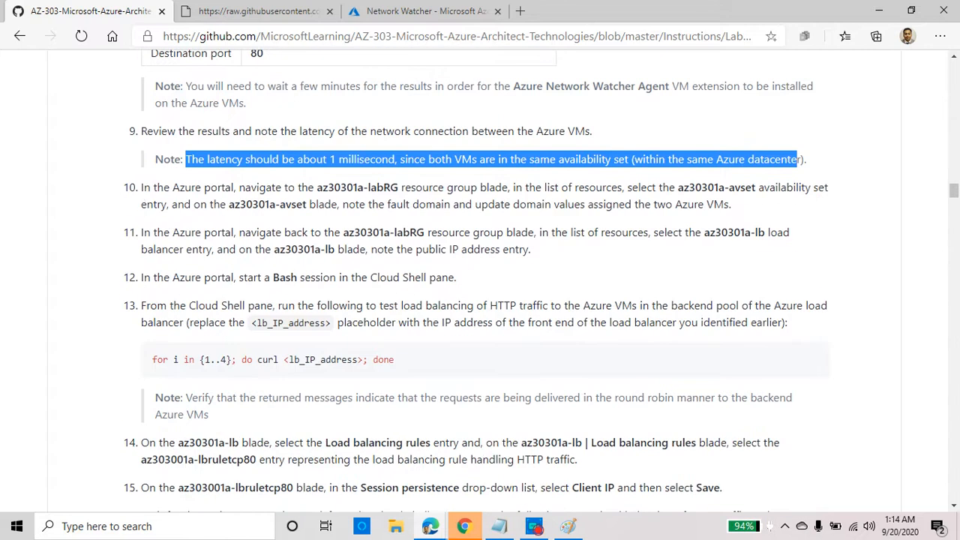
pyautogui.moveTo(317, 188); pyautogui.dragTo(398, 187)
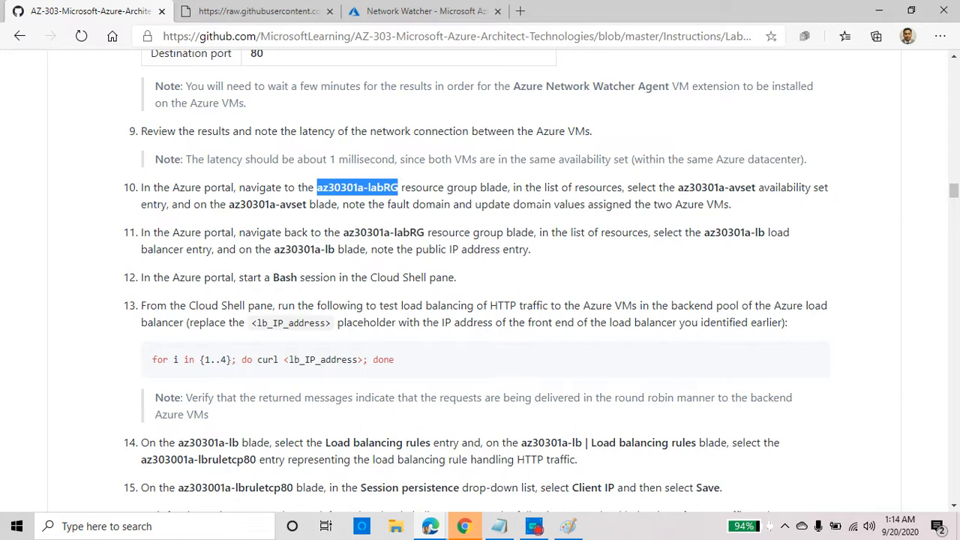
pyautogui.moveTo(677, 188); pyautogui.dragTo(755, 188)
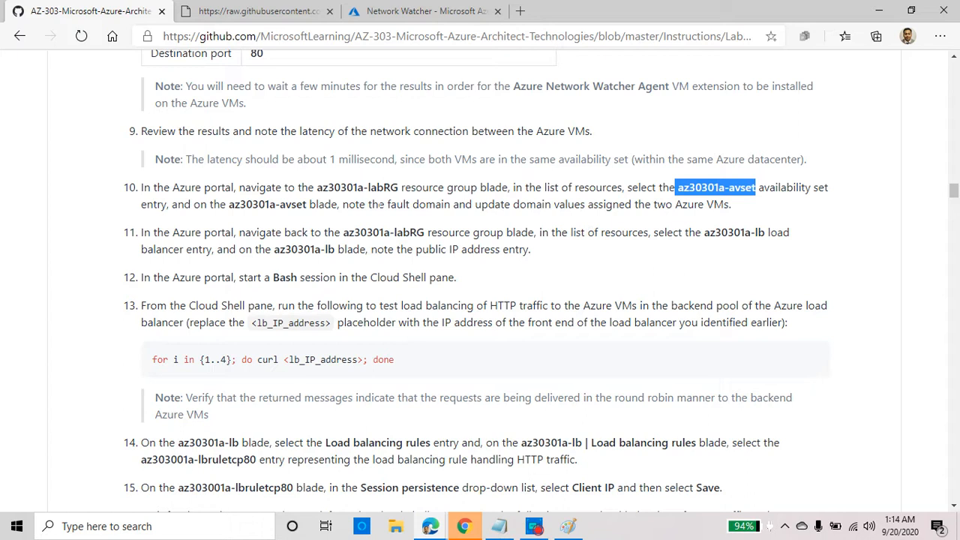
pyautogui.moveTo(378, 204); pyautogui.dragTo(755, 215)
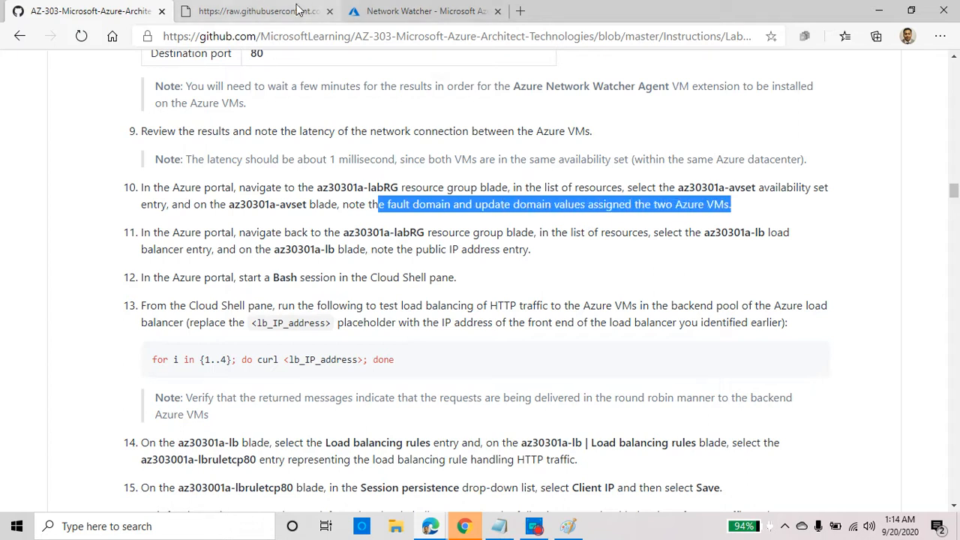
# In the Azure portal, examine the connectivity check's status, hops, latency and probe results for az30301a-vm0 and az30301a-vm1.
pyautogui.click(424, 11)
pyautogui.moveTo(211, 451); pyautogui.dragTo(354, 450)
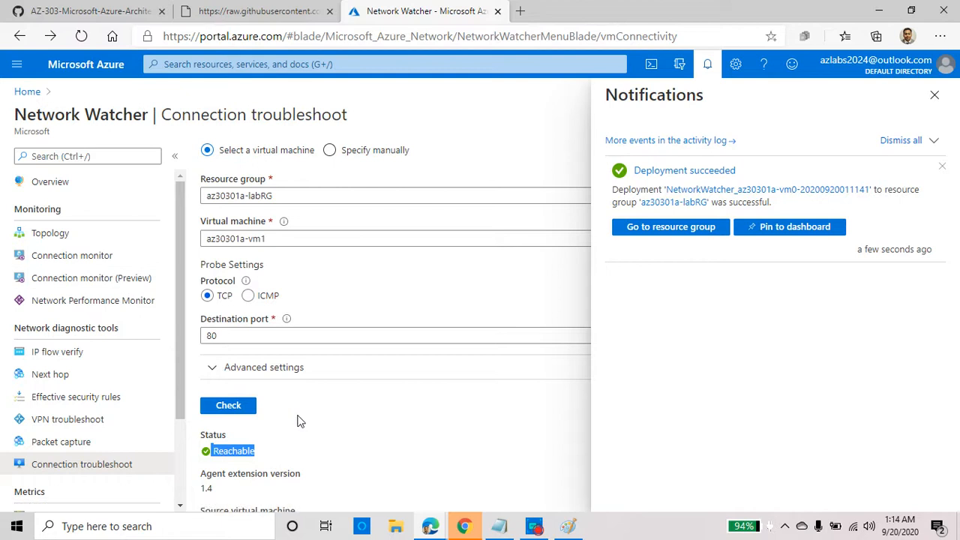
pyautogui.scroll(-2, 298, 421)
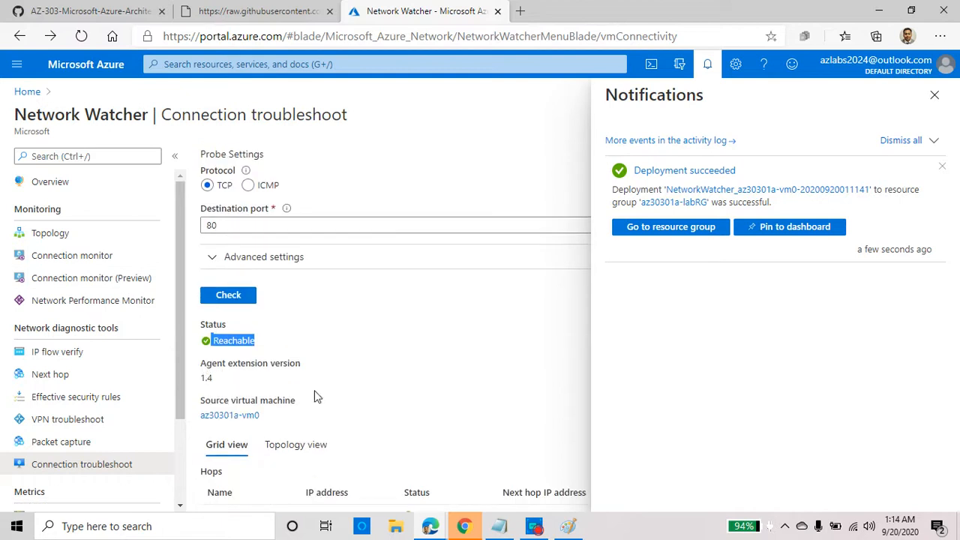
pyautogui.scroll(-3, 315, 397)
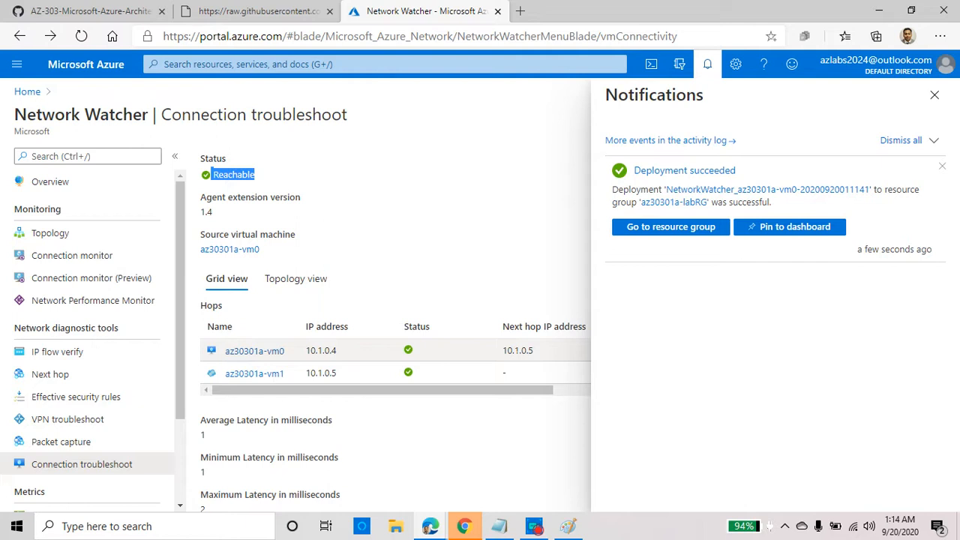
pyautogui.scroll(-1, 520, 366)
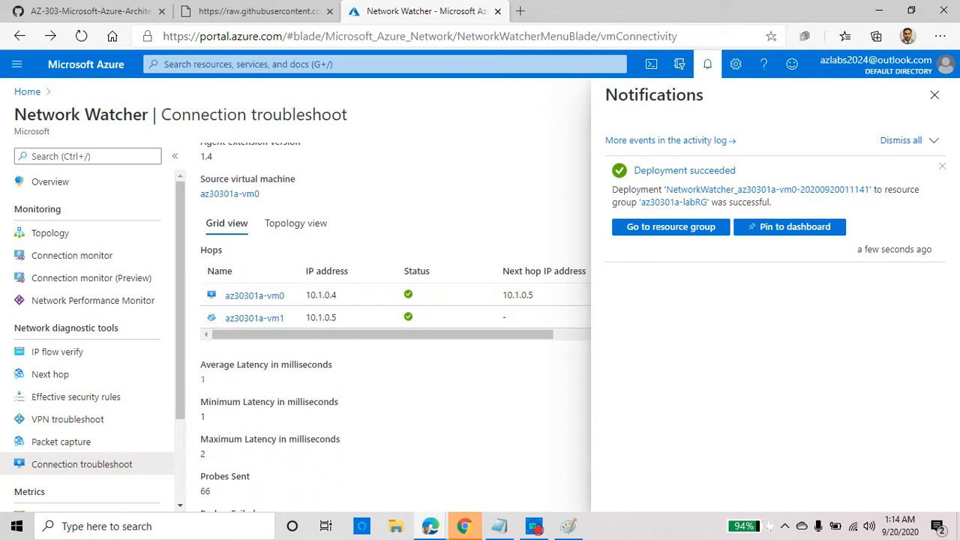
pyautogui.doubleClick(203, 378)
pyautogui.scroll(-1, 289, 381)
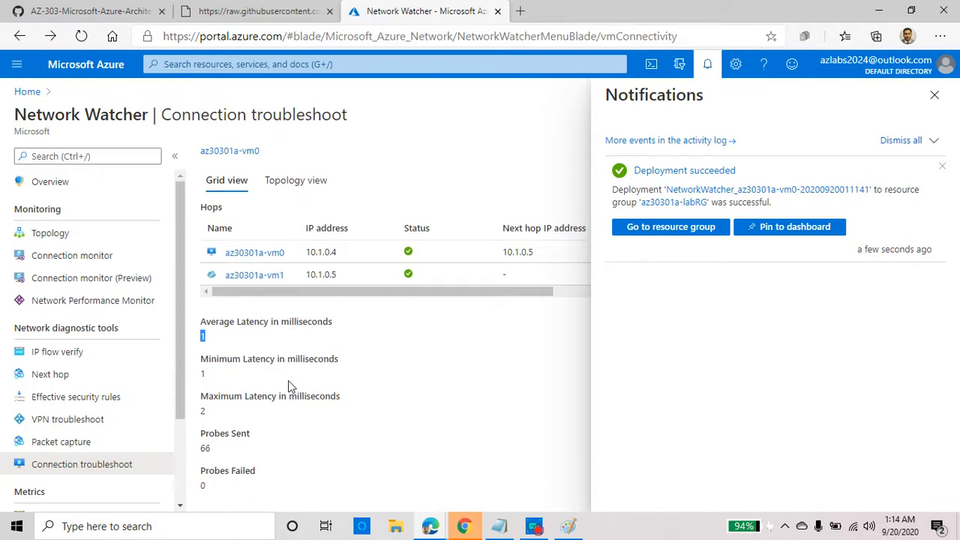
# Copy the name az30301a-avset from lab step 10 on GitHub and find and open that availability set in the Azure portal.
pyautogui.click(264, 11)
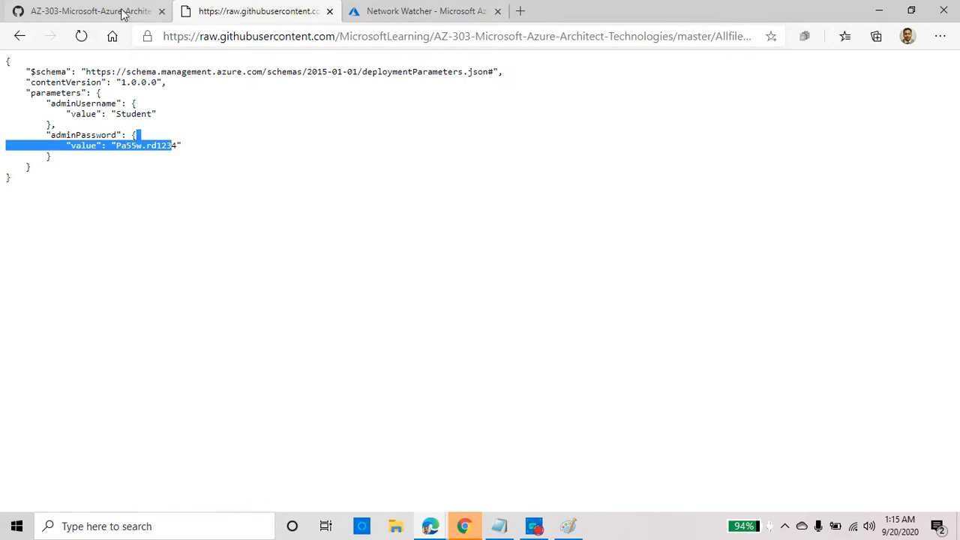
pyautogui.click(101, 11)
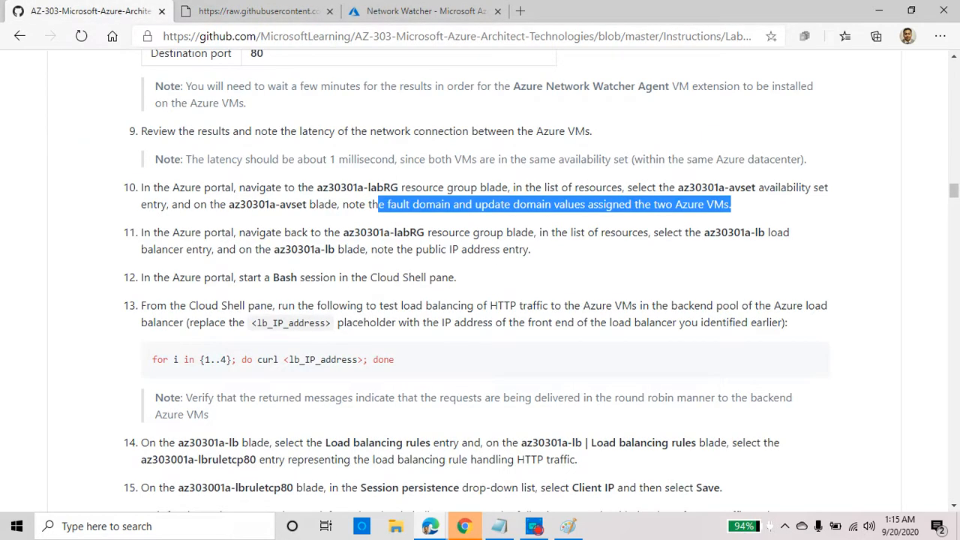
pyautogui.moveTo(307, 204); pyautogui.dragTo(229, 204)
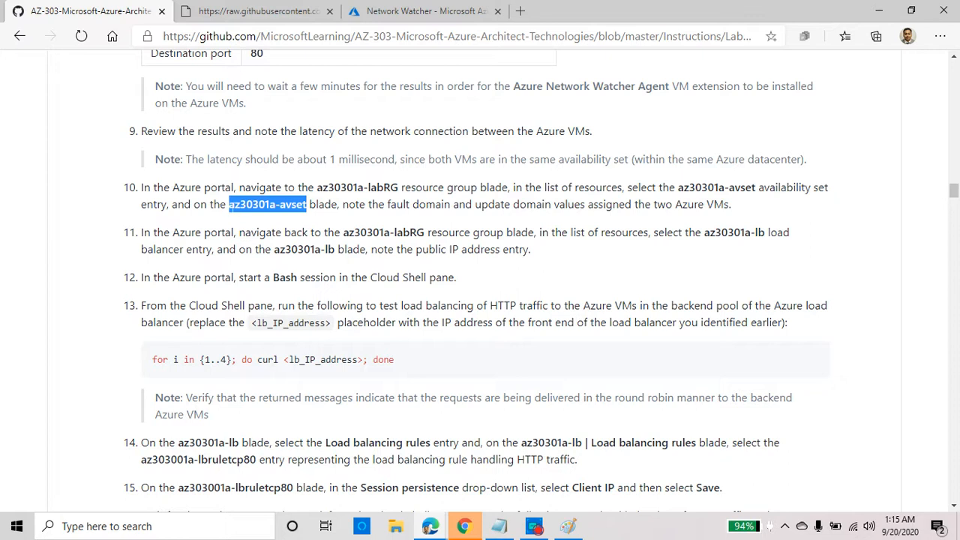
pyautogui.rightClick(238, 206)
pyautogui.click(294, 224)
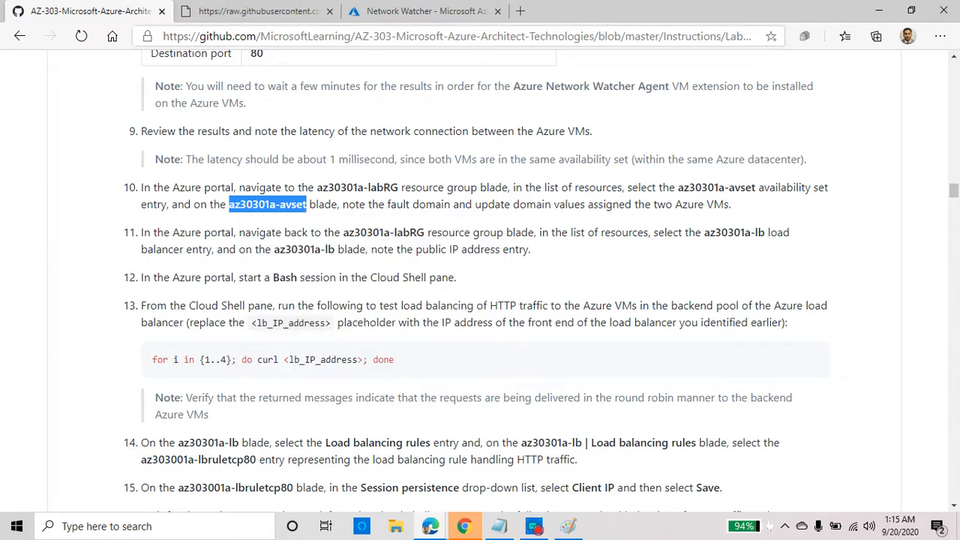
pyautogui.click(400, 11)
pyautogui.click(330, 63)
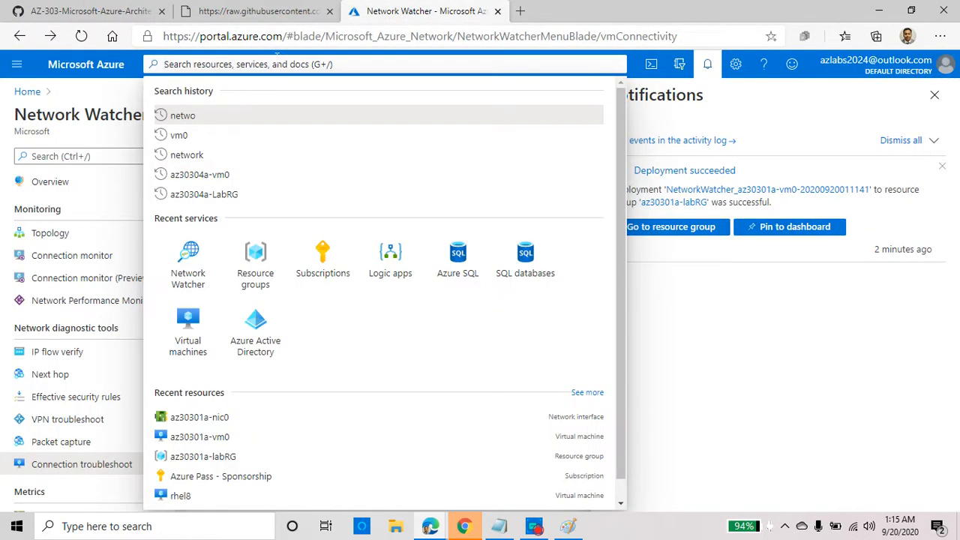
pyautogui.hotkey('ctrl', 'v')
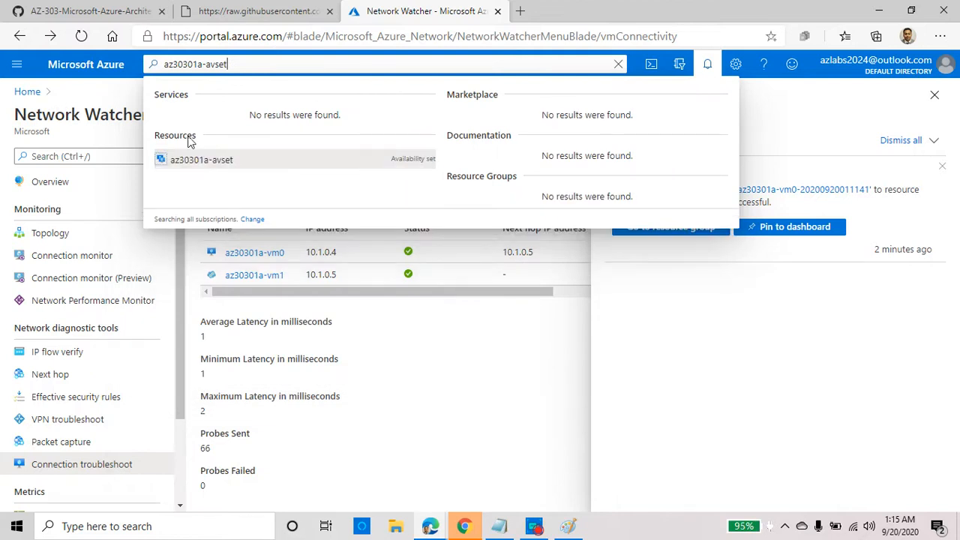
pyautogui.click(217, 164)
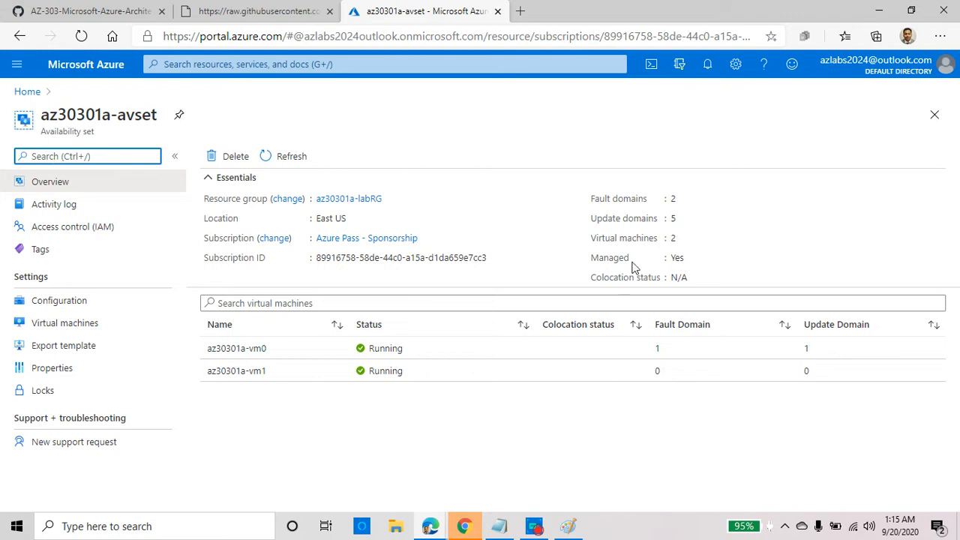
# Examine the az30301a-avset availability set's fault domain and update domain values for the two virtual machines.
pyautogui.tripleClick(599, 201)
pyautogui.click(644, 199)
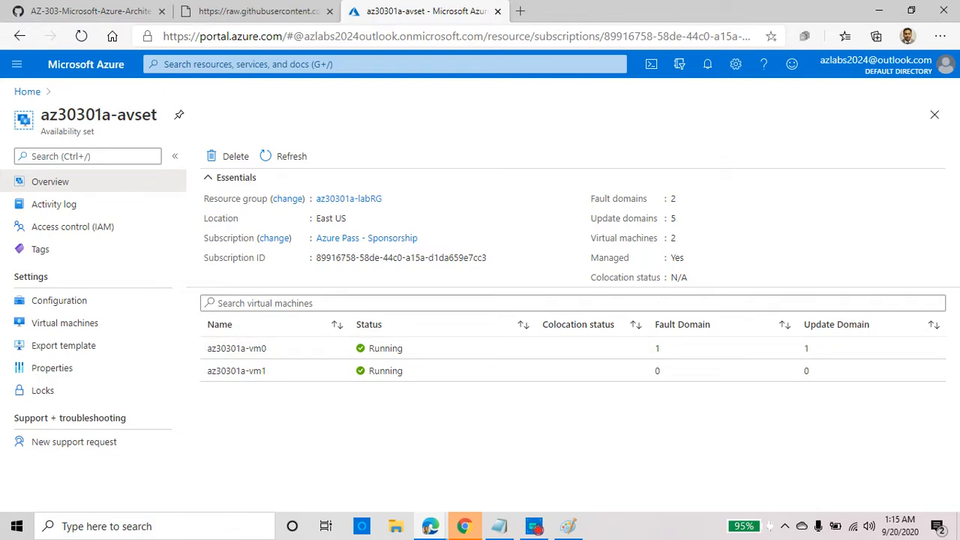
pyautogui.tripleClick(66, 131)
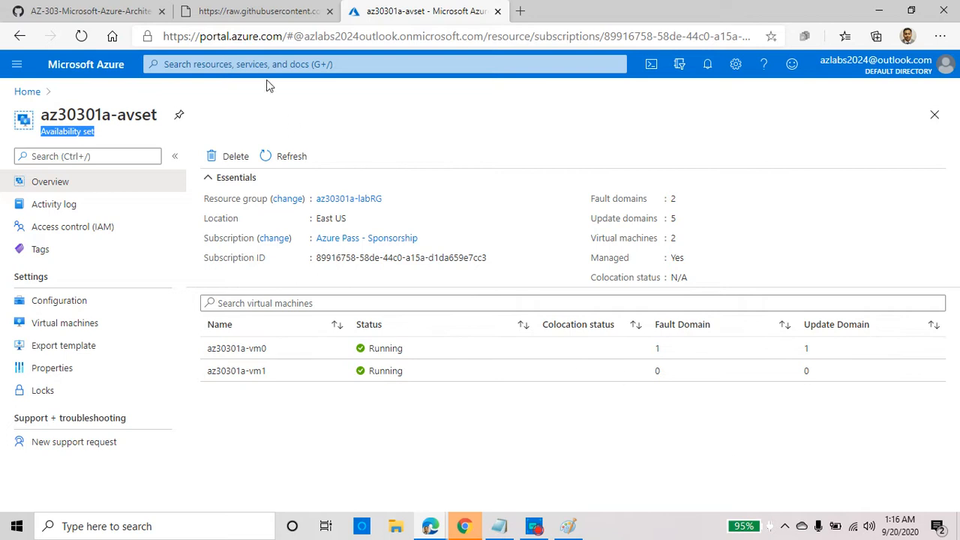
# Copy the name az30301a-lb from lab step 11 on GitHub and find and open that load balancer in the Azure portal.
pyautogui.click(101, 12)
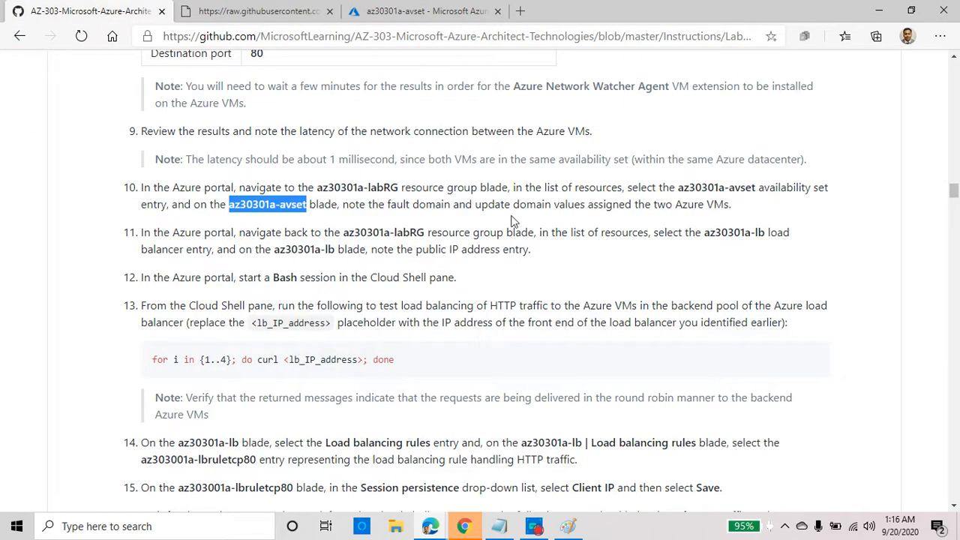
pyautogui.moveTo(348, 206); pyautogui.dragTo(732, 206)
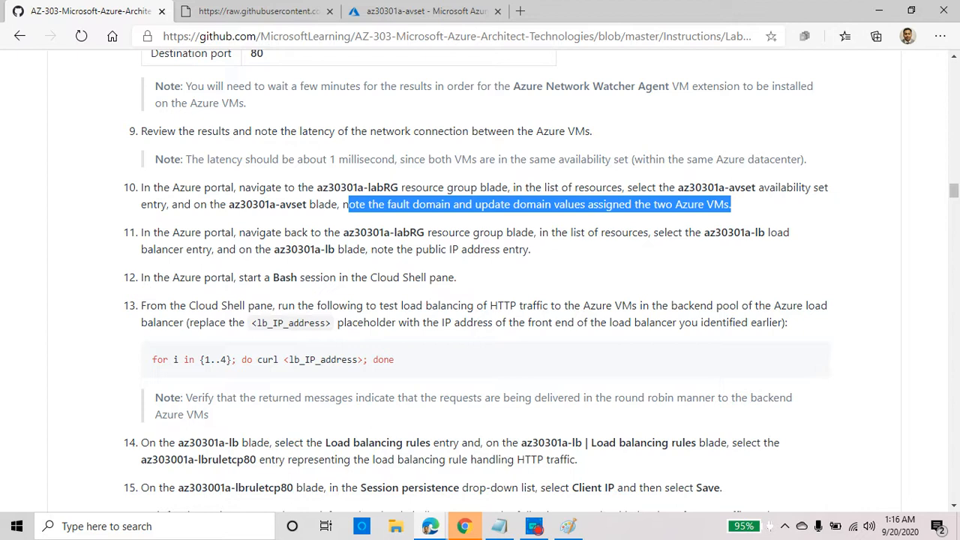
pyautogui.doubleClick(719, 233)
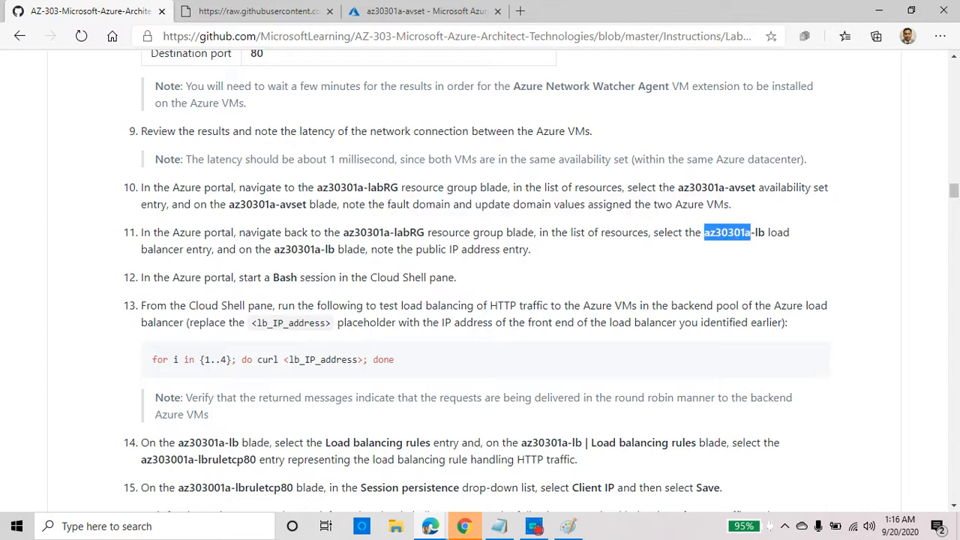
pyautogui.moveTo(765, 233); pyautogui.dragTo(705, 233)
pyautogui.rightClick(719, 235)
pyautogui.click(742, 249)
pyautogui.click(405, 11)
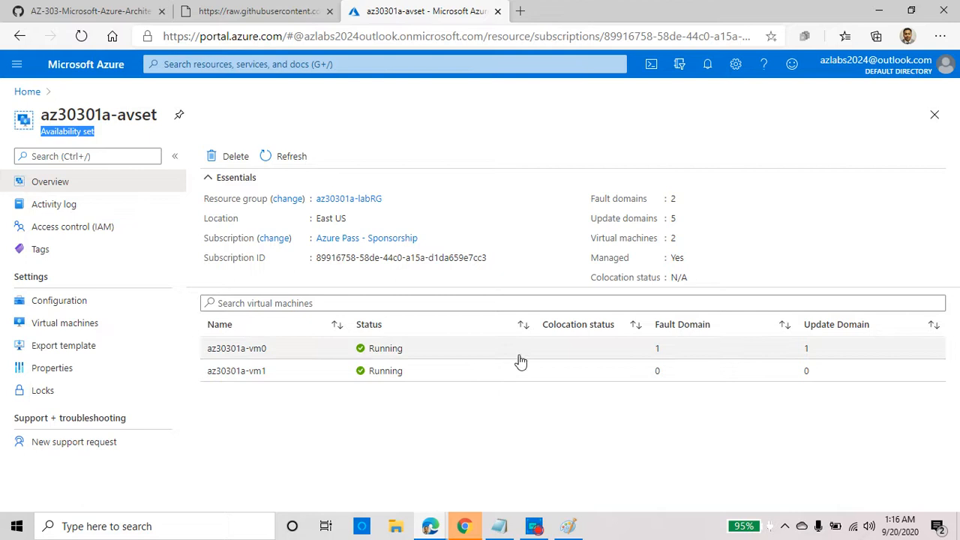
pyautogui.click(205, 63)
pyautogui.hotkey('ctrl', 'v')
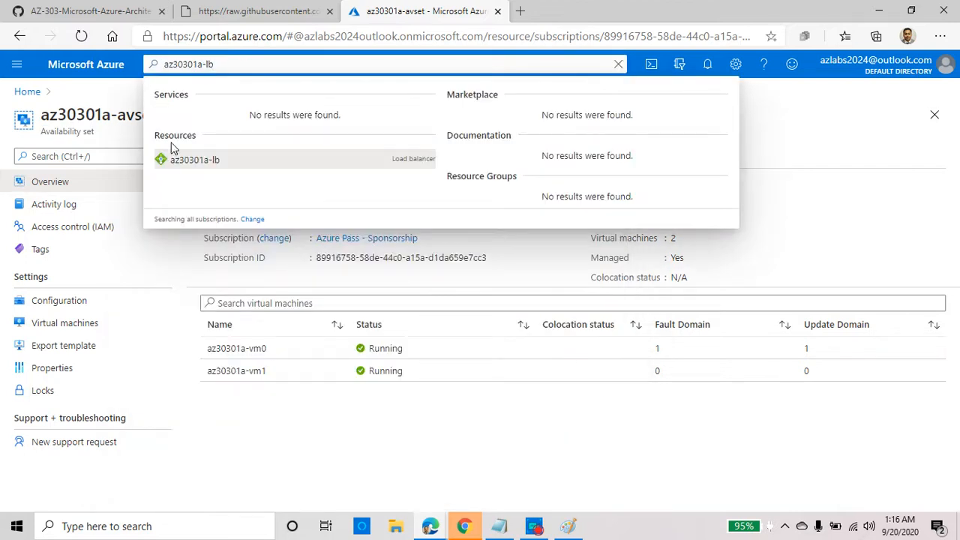
pyautogui.click(212, 160)
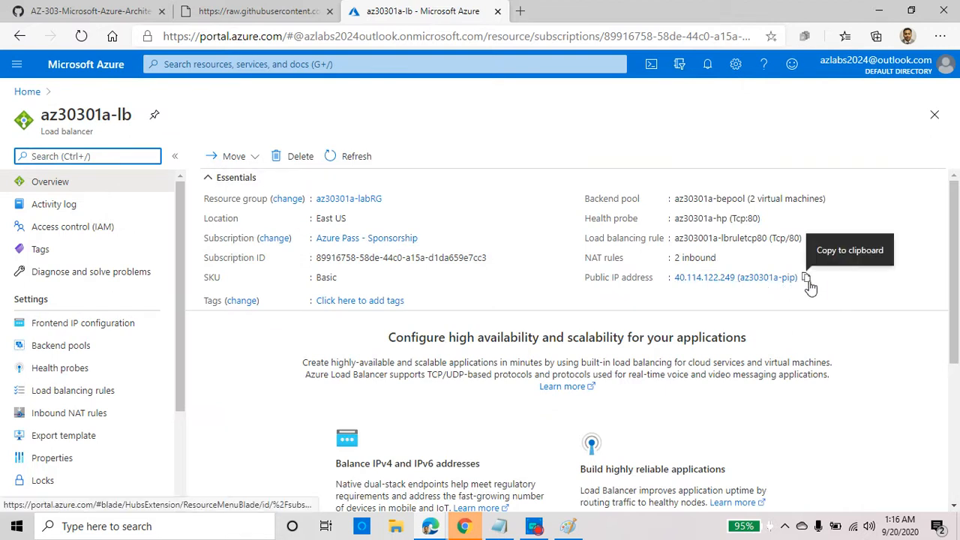
# Copy the load balancer's public IP address, 40.114.122.249 (az30301a-pip), and paste it below the deployment command in Notepad.
pyautogui.click(807, 279)
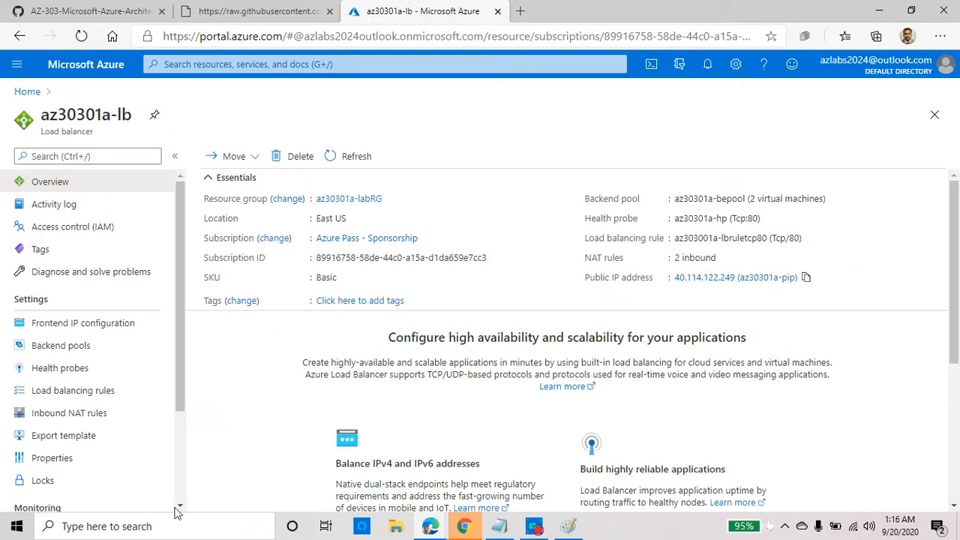
pyautogui.click(502, 533)
pyautogui.hotkey('ctrl', 'End')
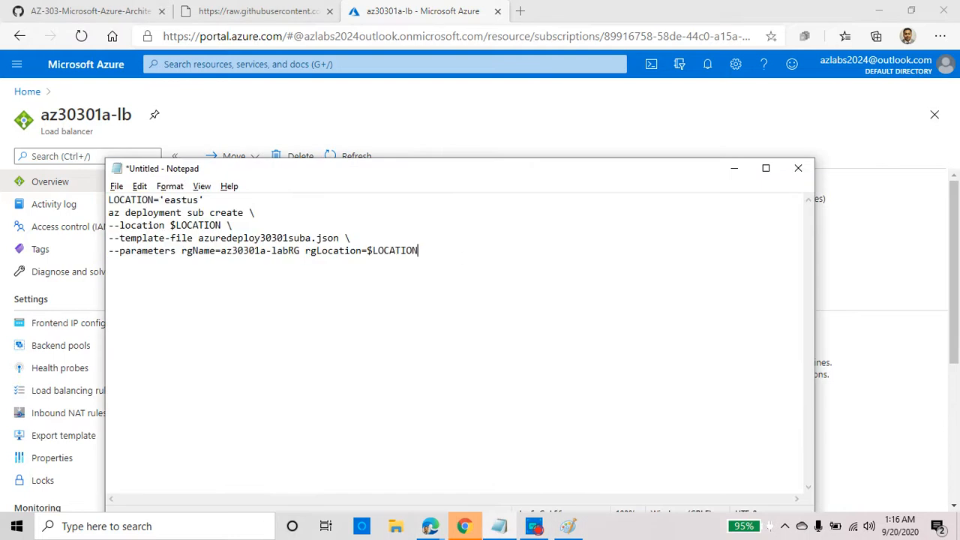
pyautogui.hotkey('ctrl', 'v')
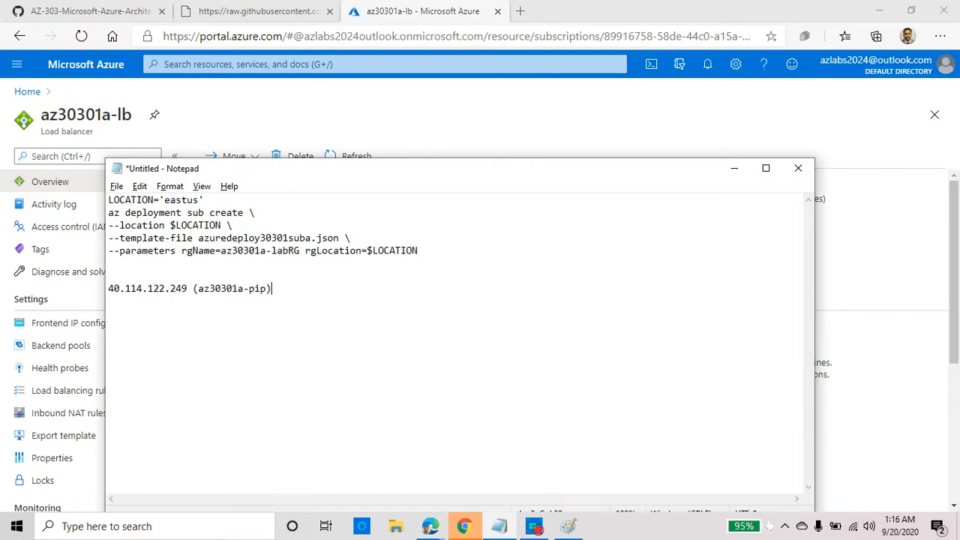
# Read lab steps 11 to 13 on GitHub and copy the curl test loop from step 13 into Notepad below the IP address.
pyautogui.click(259, 11)
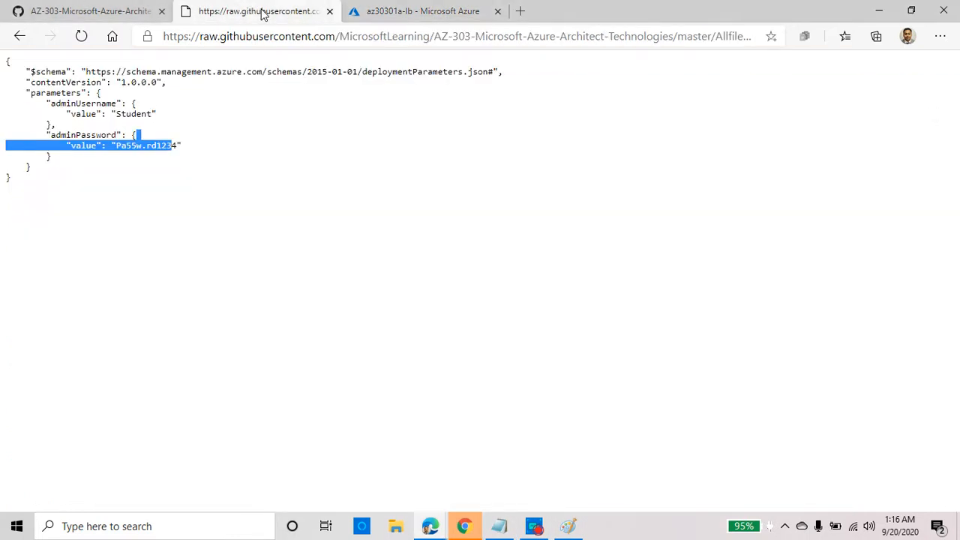
pyautogui.click(81, 11)
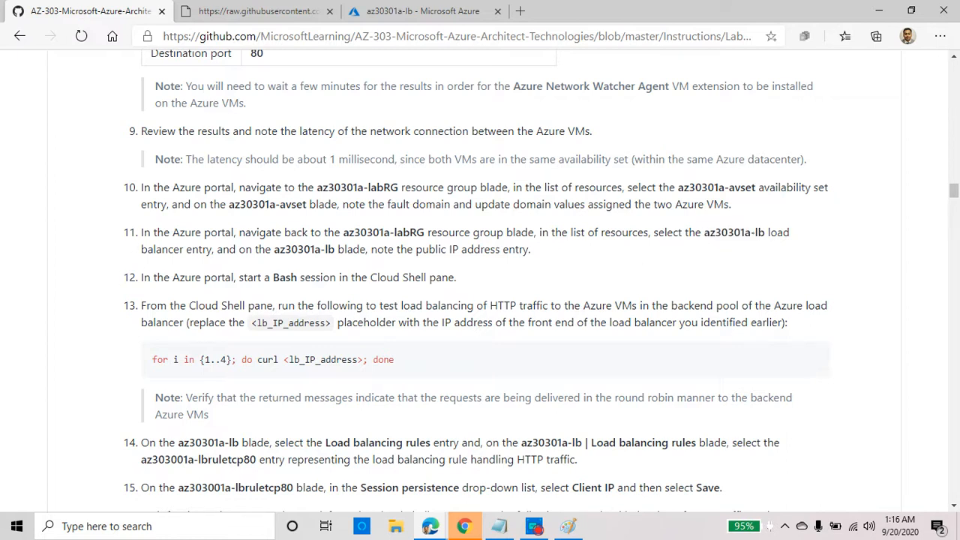
pyautogui.tripleClick(427, 249)
pyautogui.tripleClick(286, 279)
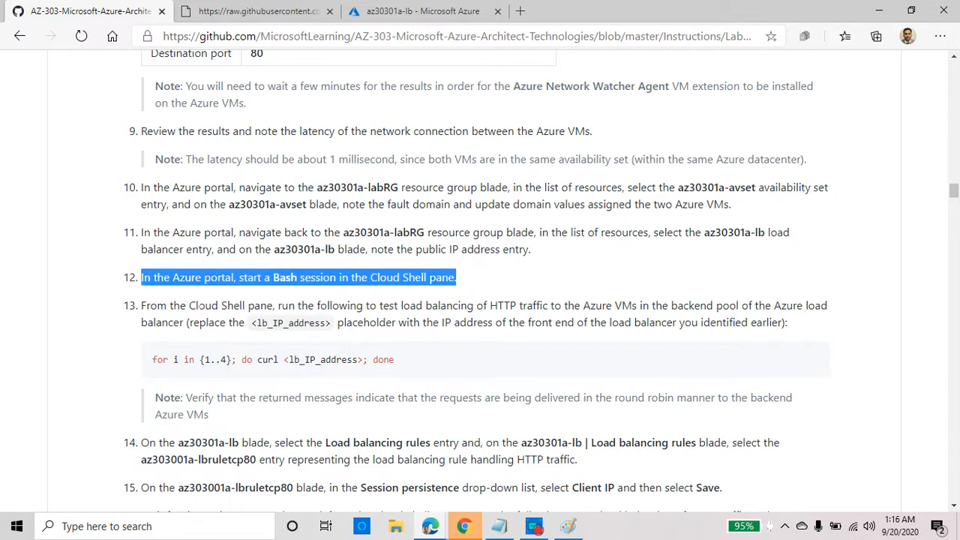
pyautogui.moveTo(277, 306); pyautogui.dragTo(154, 322)
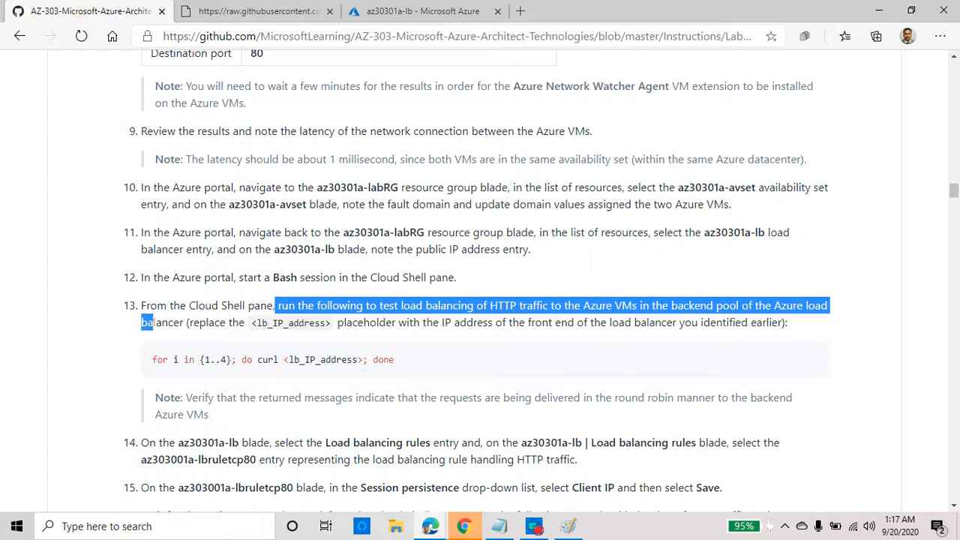
pyautogui.moveTo(409, 361); pyautogui.dragTo(152, 360)
pyautogui.rightClick(211, 359)
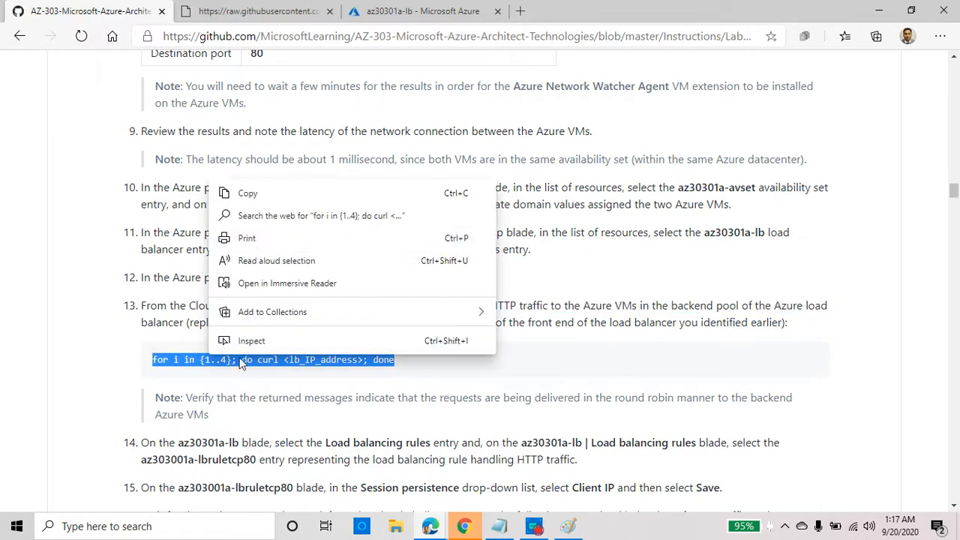
pyautogui.click(269, 199)
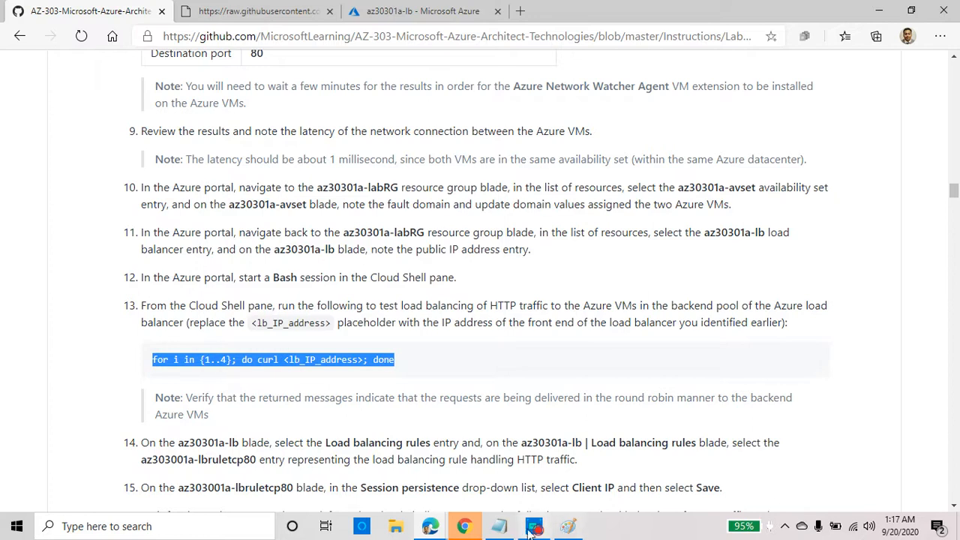
pyautogui.click(499, 526)
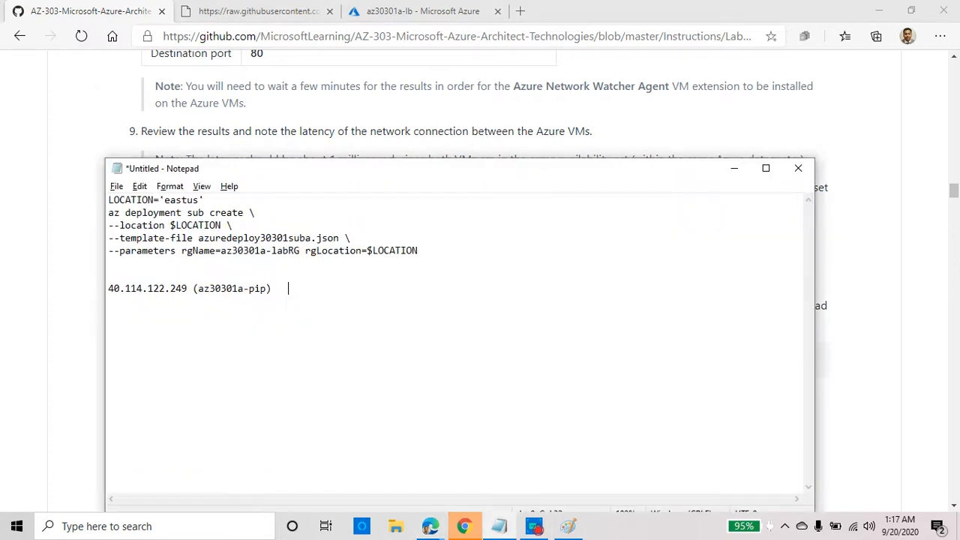
pyautogui.hotkey('ctrl', 'v')
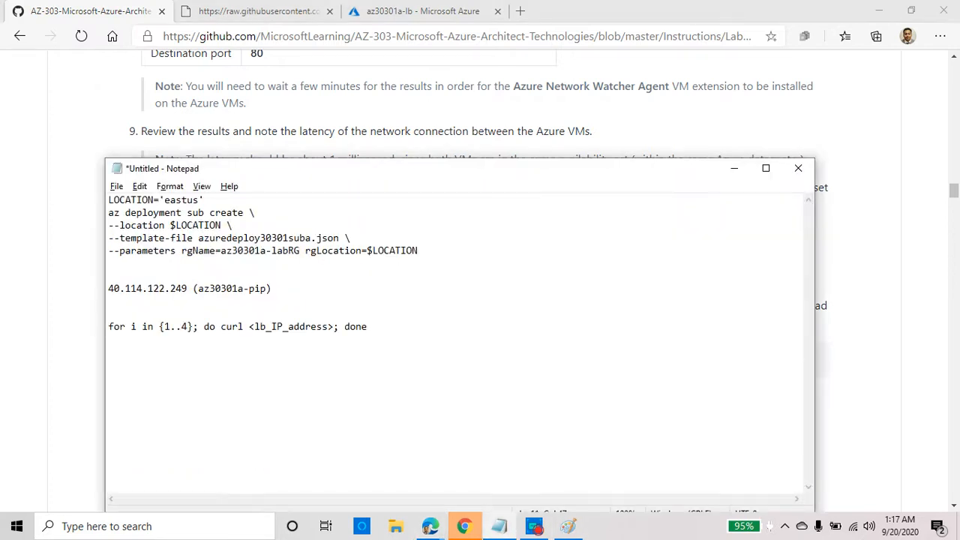
# Replace the <lb_IP_address> placeholder in the curl loop with 40.114.122.249, and copy the completed command.
pyautogui.moveTo(187, 288); pyautogui.dragTo(108, 288)
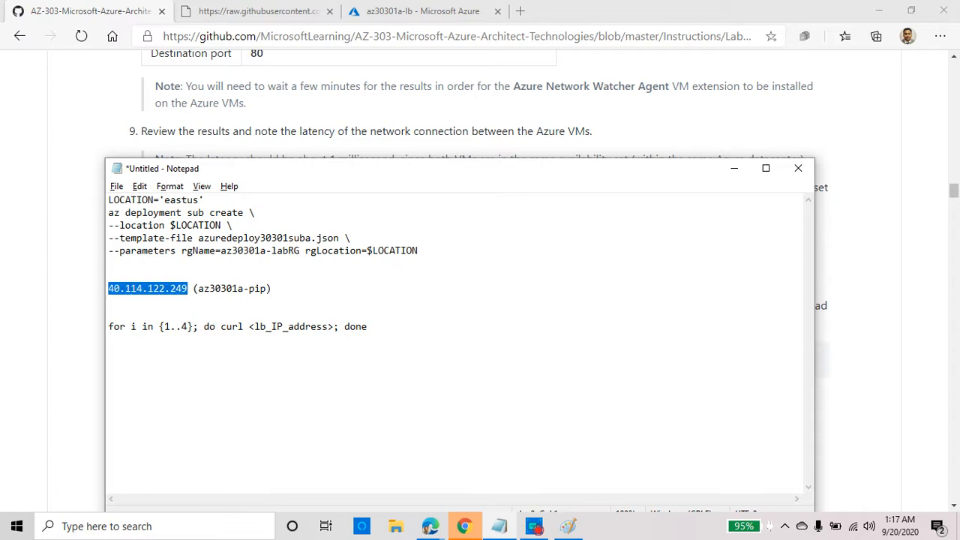
pyautogui.moveTo(335, 326); pyautogui.dragTo(249, 326)
pyautogui.hotkey('ctrl', 'v')
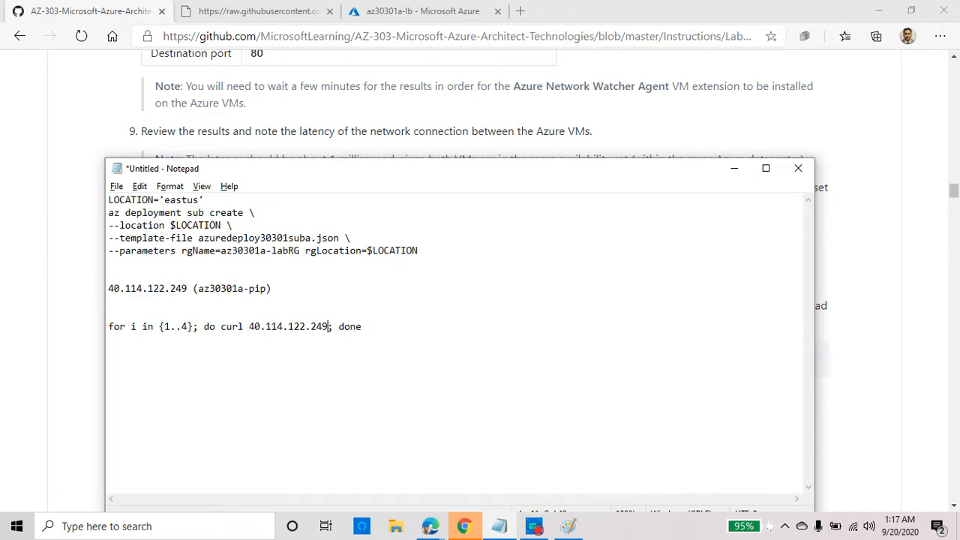
pyautogui.moveTo(362, 326); pyautogui.dragTo(88, 335)
pyautogui.hotkey('ctrl', 'c')
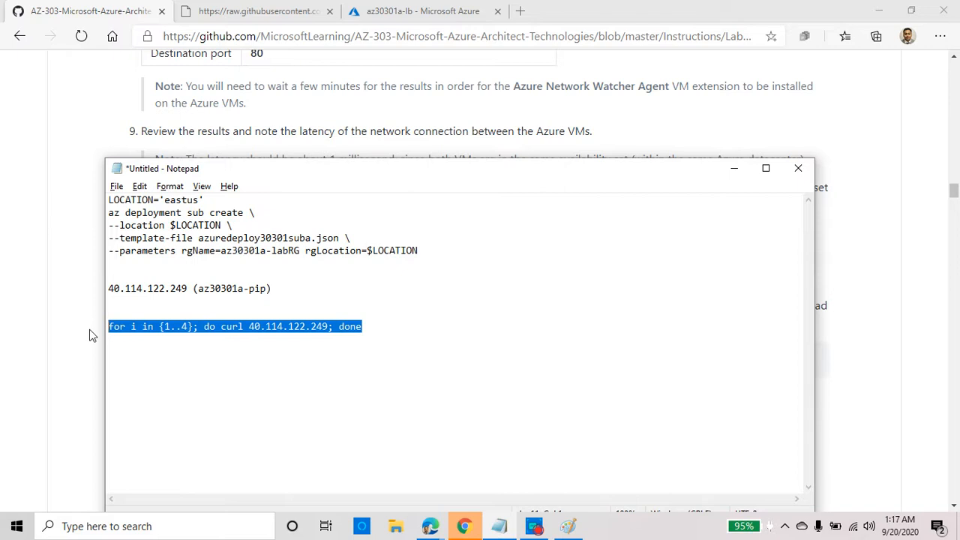
# Start a Bash session in the Azure portal's Cloud Shell and run the copied loop "for i in {1..4}; do curl 40.114.122.249; done".
pyautogui.hotkey('alt', 'Tab')
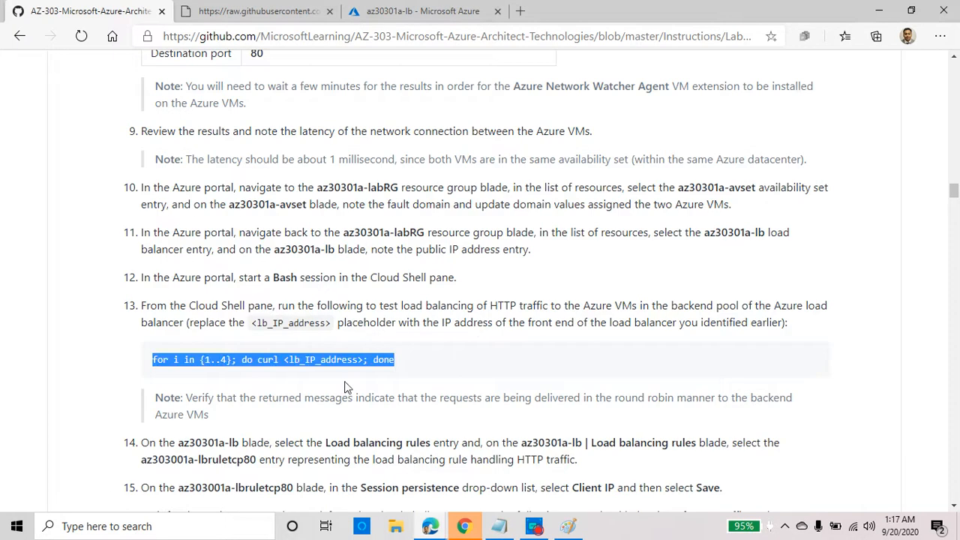
pyautogui.scroll(-1, 347, 391)
pyautogui.scroll(-1, 347, 391)
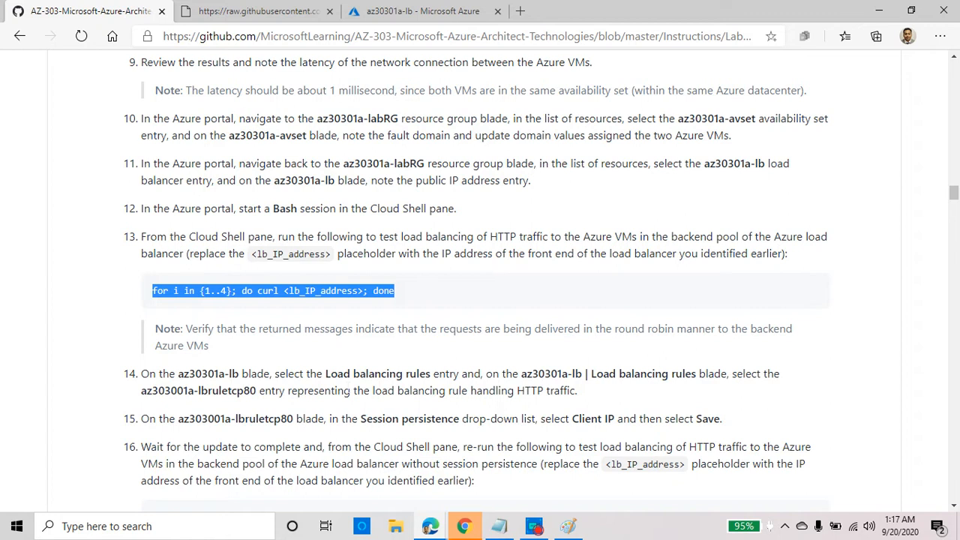
pyautogui.hotkey('alt', 'Tab')
pyautogui.hotkey('alt', 'Tab')
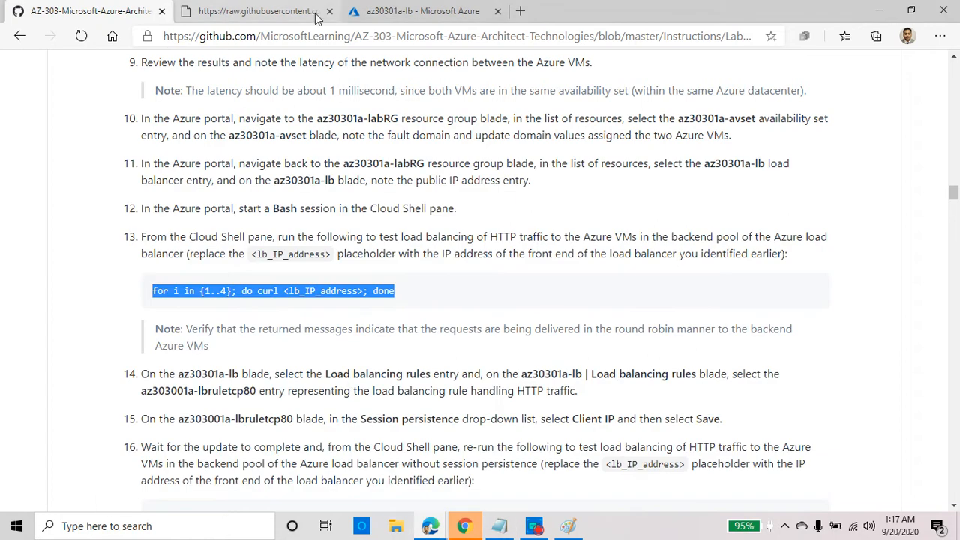
pyautogui.click(405, 15)
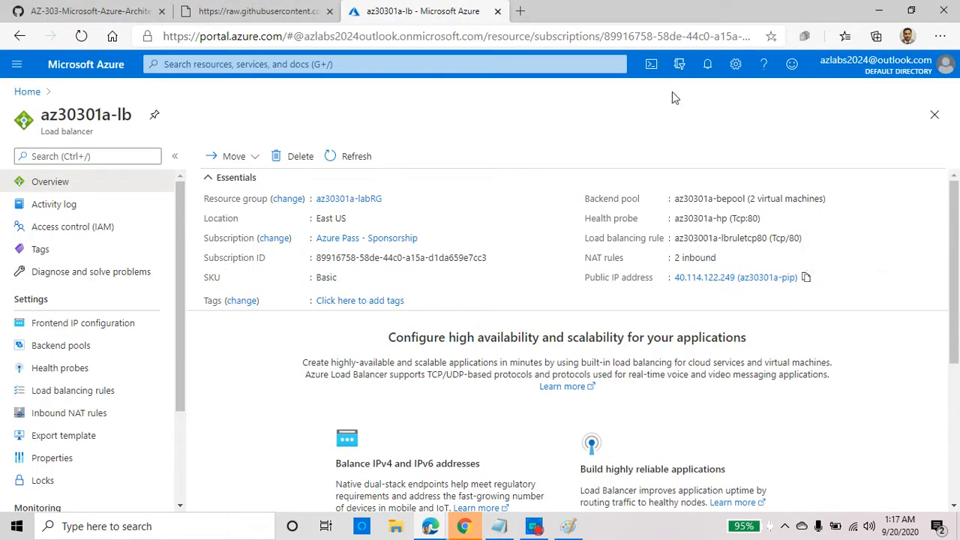
pyautogui.click(651, 64)
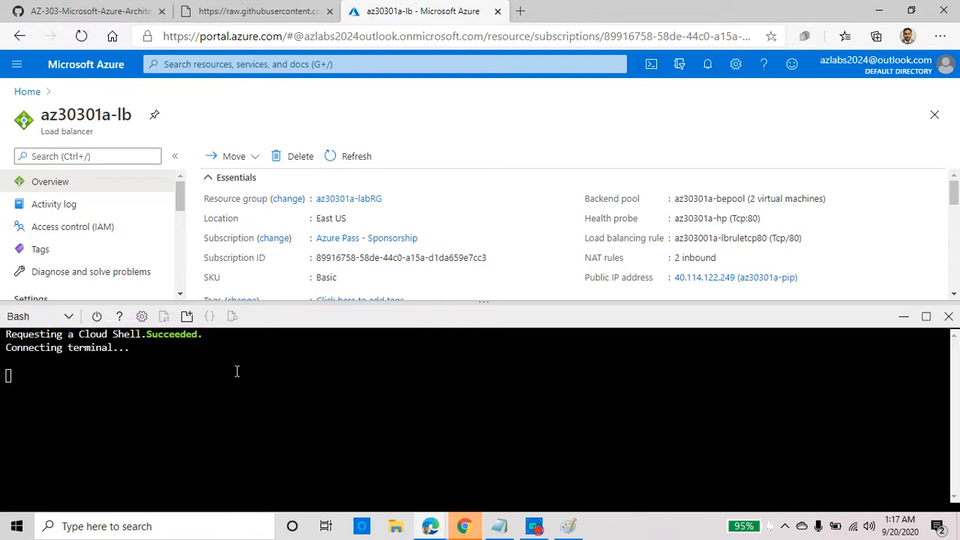
pyautogui.rightClick(228, 384)
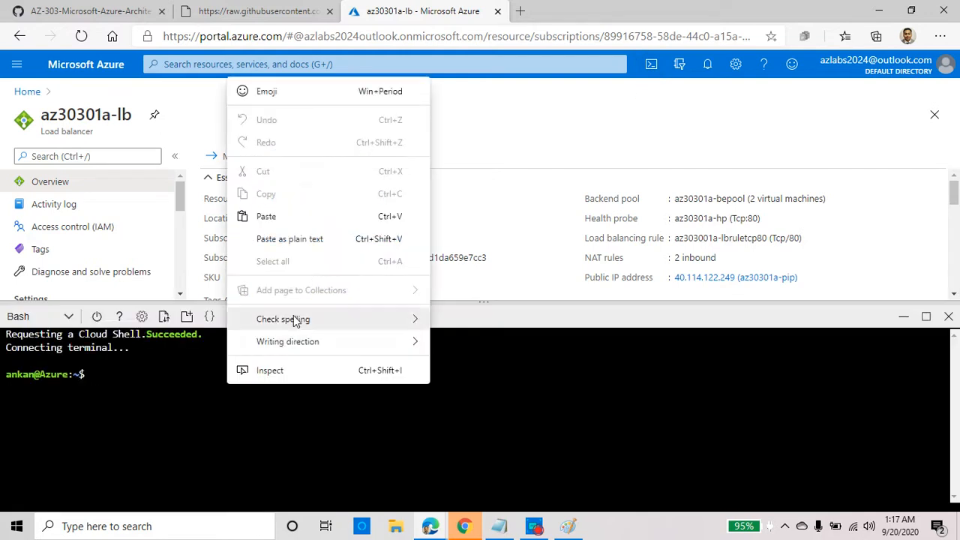
pyautogui.click(297, 218)
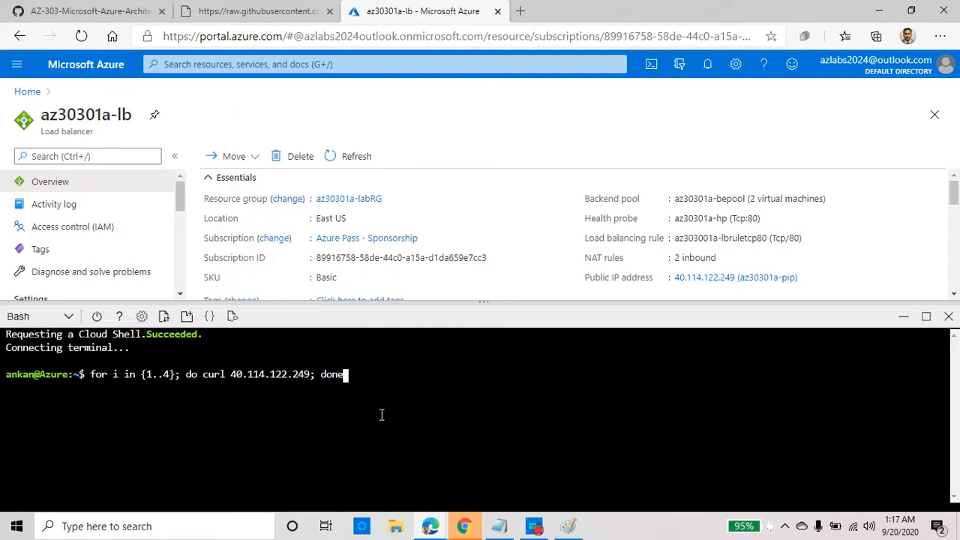
pyautogui.press('Return')
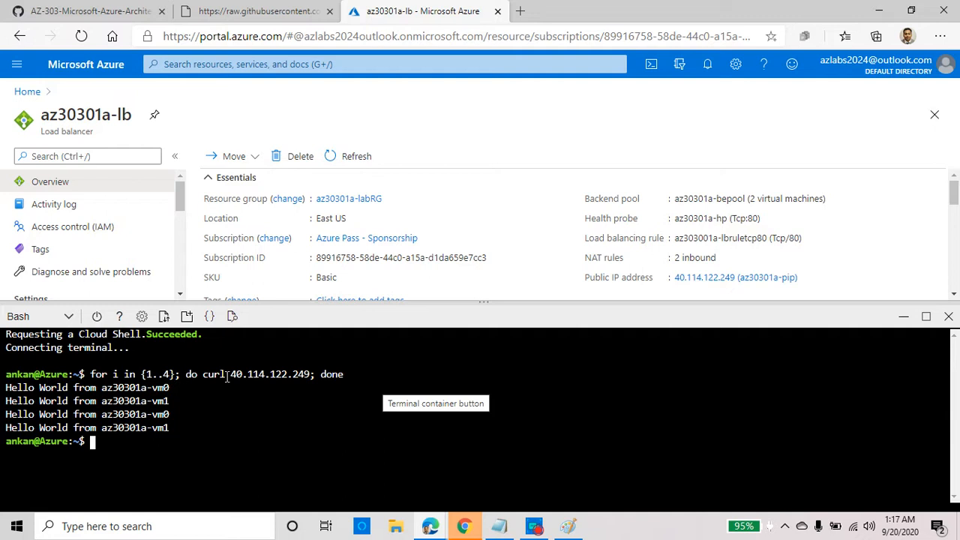
# Examine the curl loop's output in Cloud Shell to see which backend VM answered each request to the load balancer's IP address.
pyautogui.moveTo(191, 375); pyautogui.dragTo(310, 372)
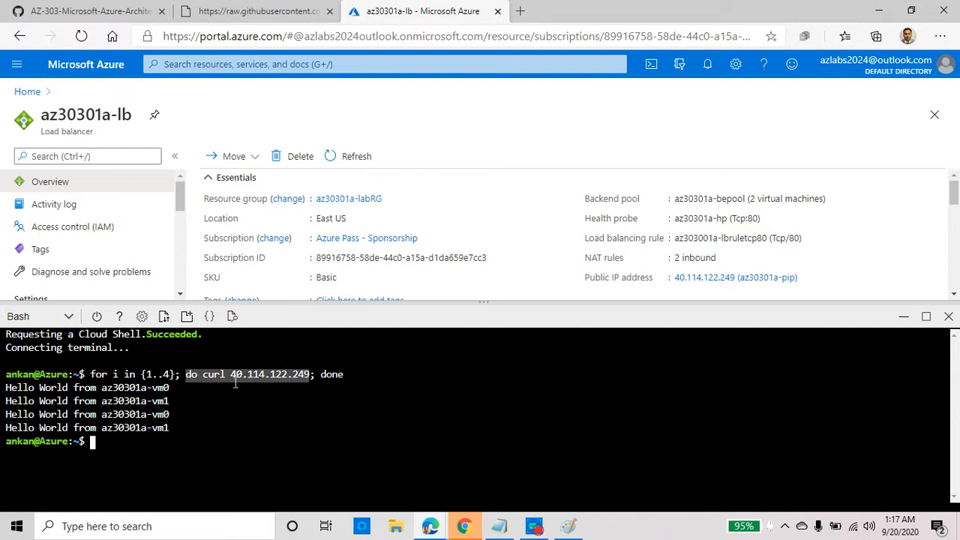
pyautogui.moveTo(171, 389); pyautogui.dragTo(6, 392)
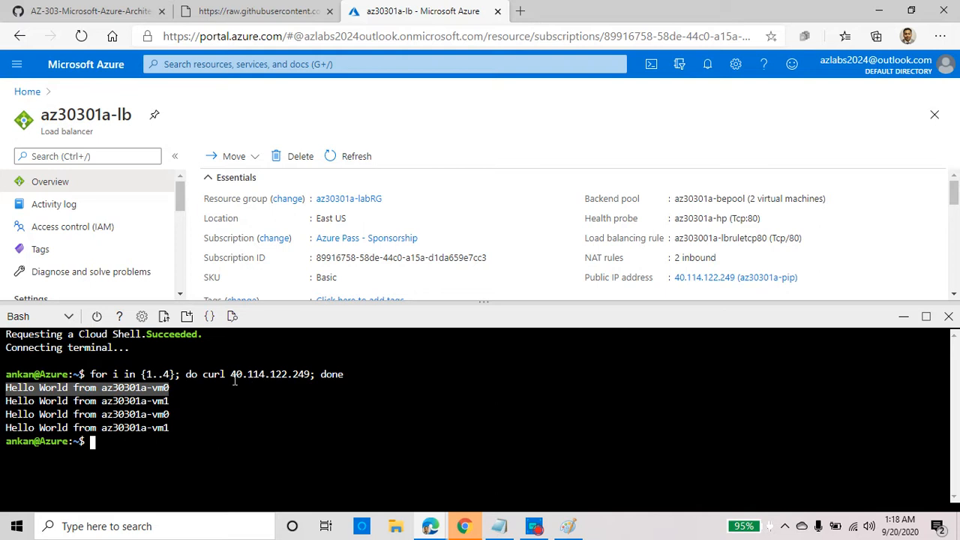
pyautogui.moveTo(226, 375); pyautogui.dragTo(310, 374)
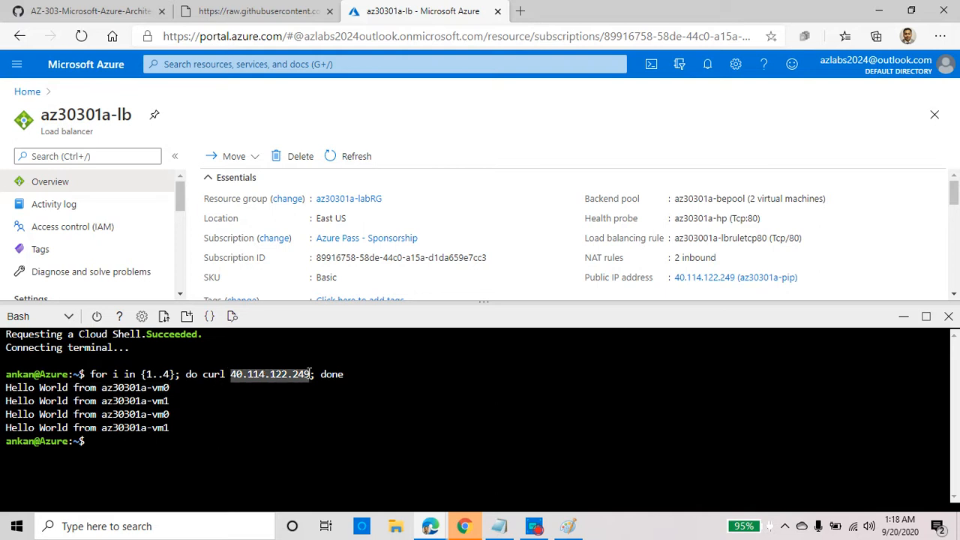
pyautogui.doubleClick(161, 388)
pyautogui.tripleClick(159, 401)
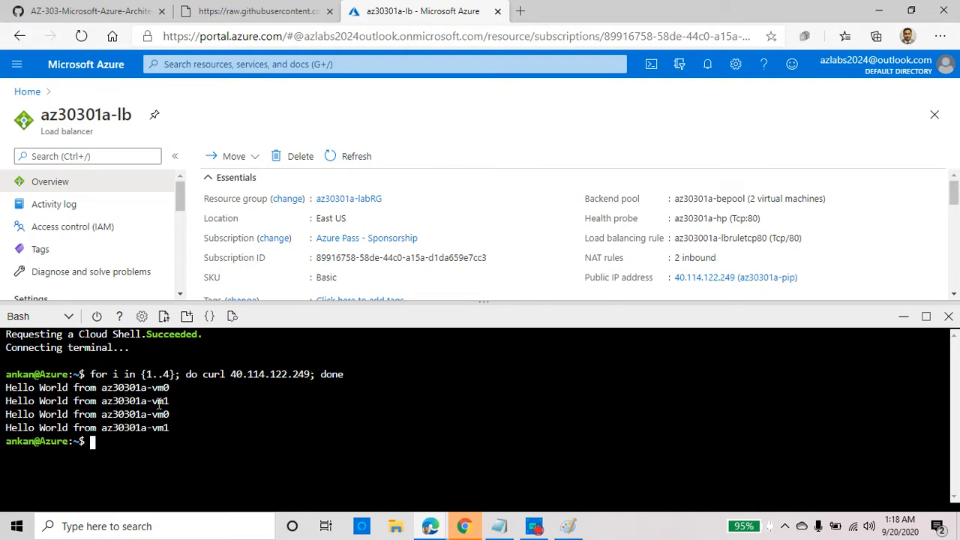
pyautogui.click(159, 409)
pyautogui.doubleClick(159, 414)
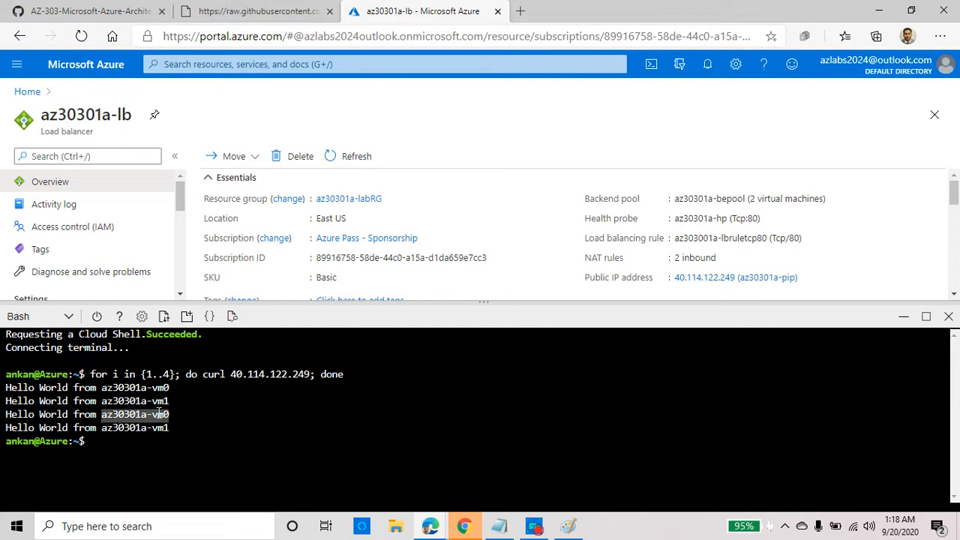
pyautogui.click(159, 414)
pyautogui.doubleClick(159, 414)
pyautogui.doubleClick(157, 428)
pyautogui.tripleClick(157, 427)
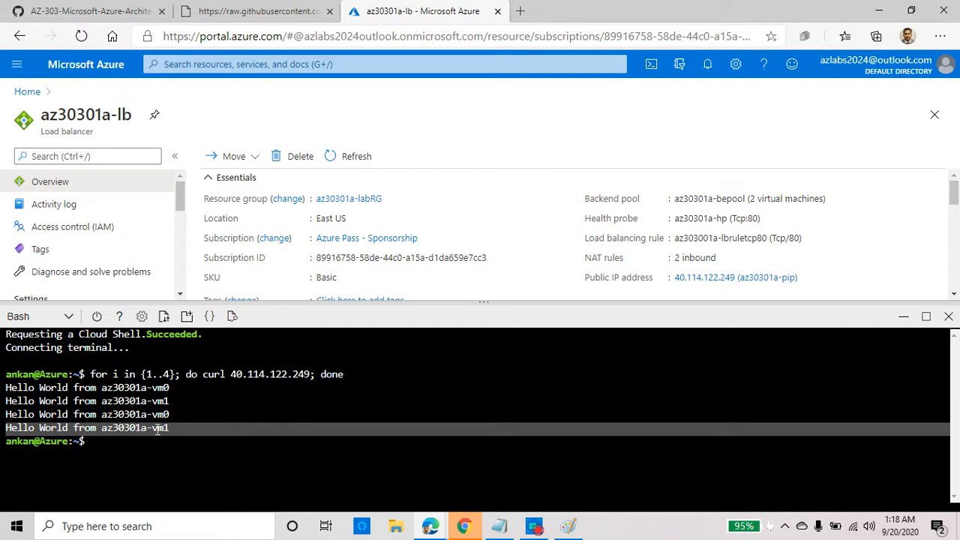
pyautogui.moveTo(231, 373); pyautogui.dragTo(310, 373)
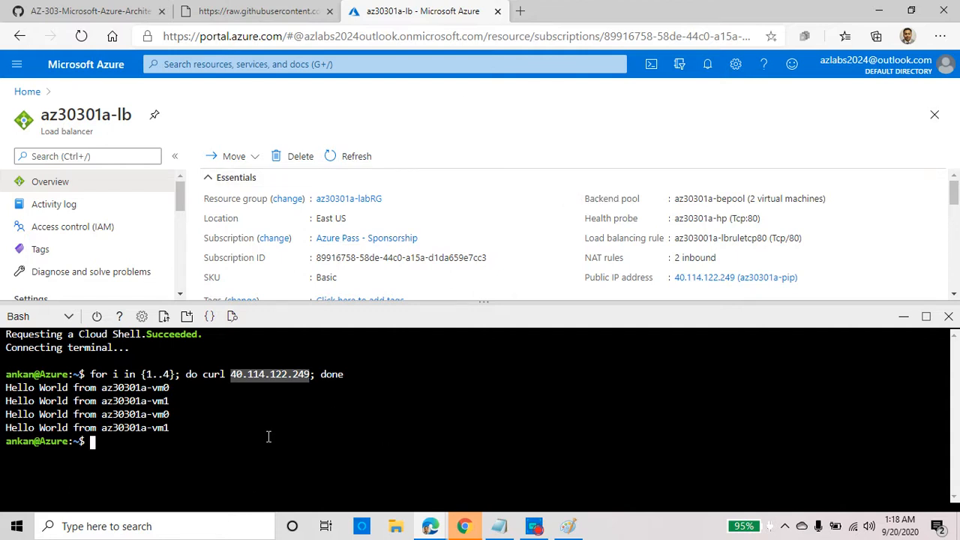
# Read lab step 14 on GitHub about the Load balancing rules entry of az30301a-lb.
pyautogui.hotkey('alt', 'Tab')
pyautogui.hotkey('alt', 'Tab')
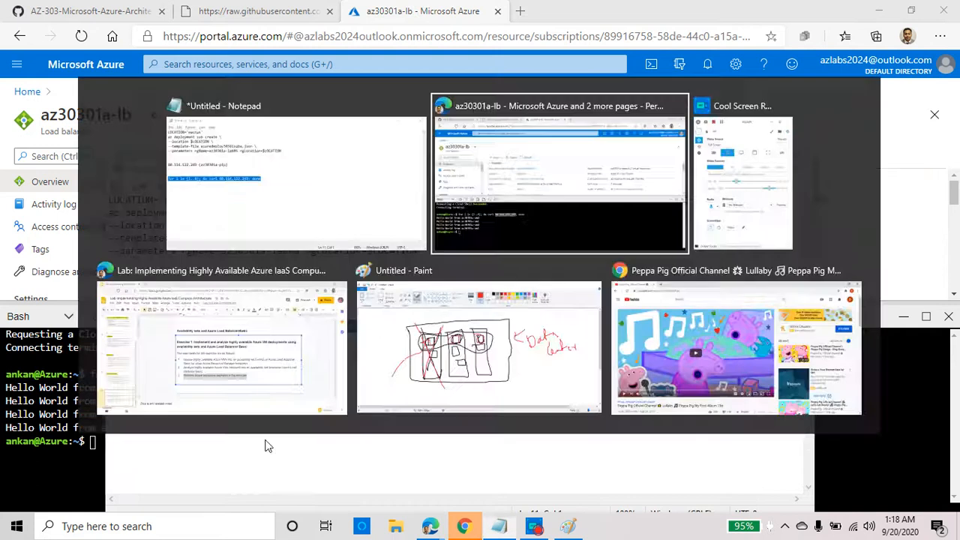
pyautogui.click(82, 10)
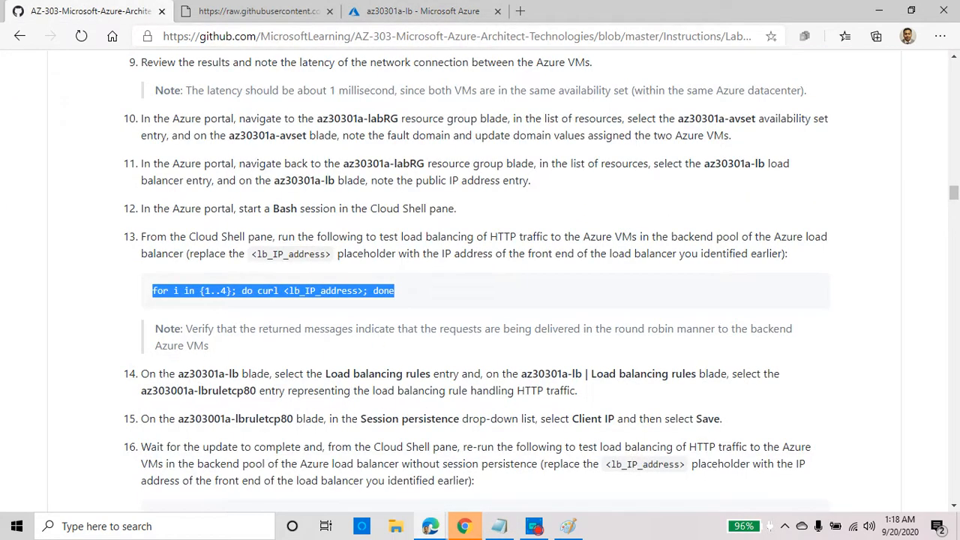
pyautogui.scroll(-3, 221, 274)
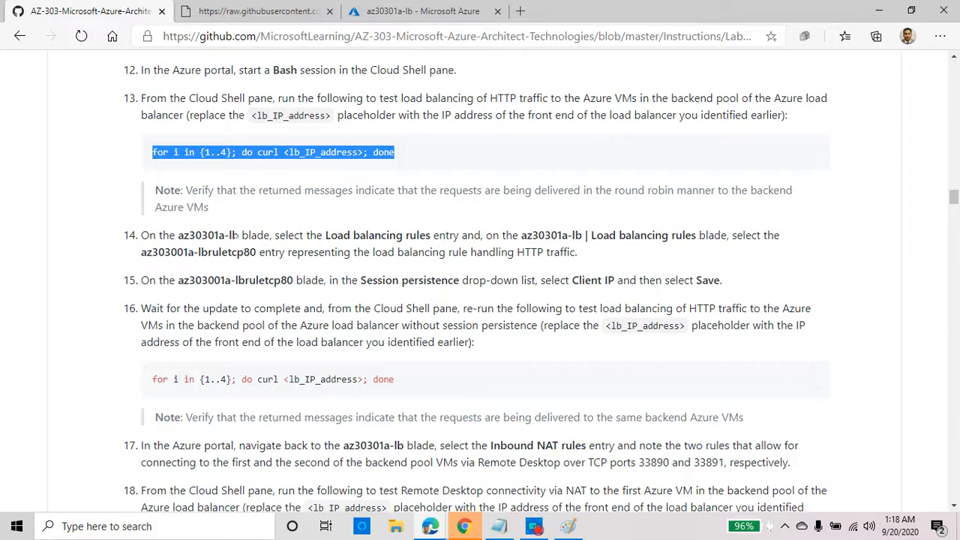
pyautogui.moveTo(177, 236); pyautogui.dragTo(238, 236)
pyautogui.moveTo(325, 235); pyautogui.dragTo(431, 235)
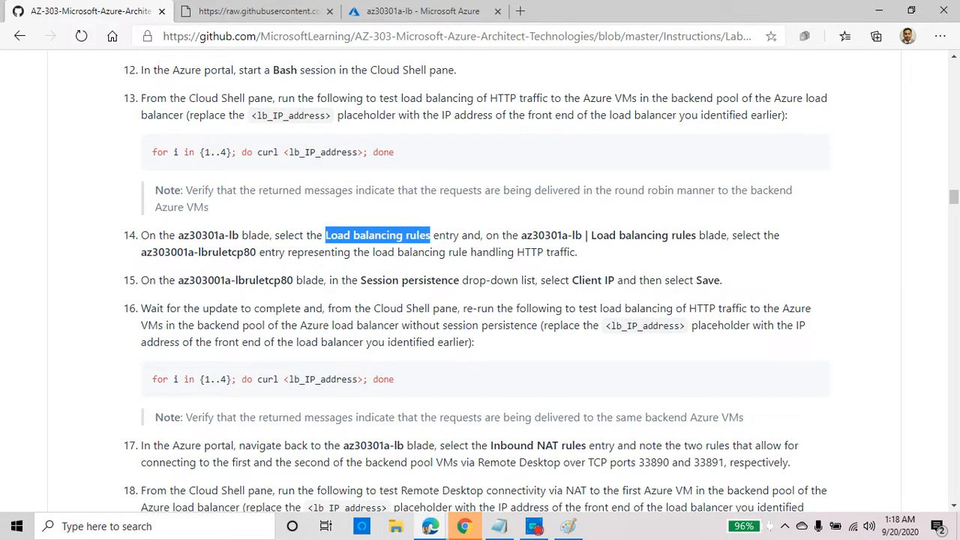
pyautogui.click(260, 252)
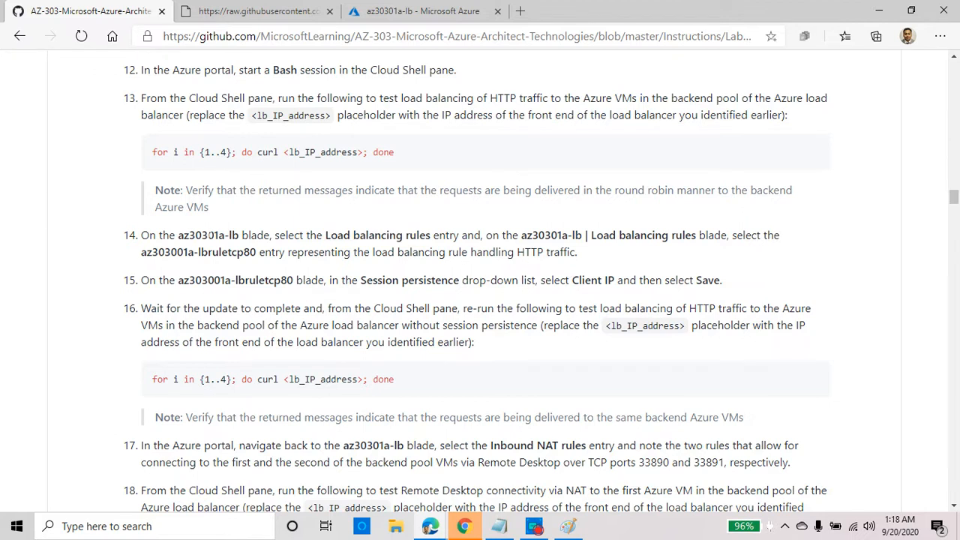
# Minimize Cloud Shell in the Azure portal, open the az303001a-lbruletcp80 rule of az30301a-lb and review its settings down to session persistence.
pyautogui.click(431, 13)
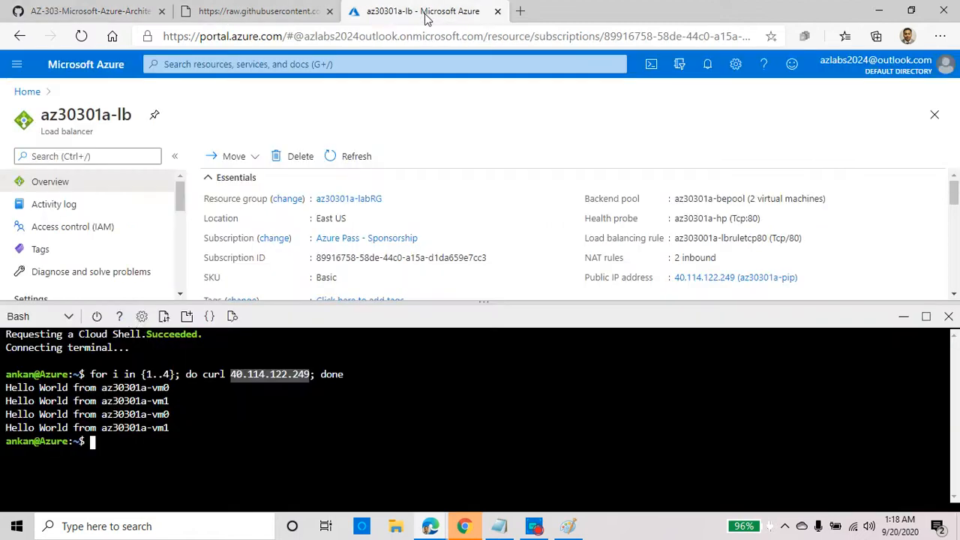
pyautogui.click(904, 316)
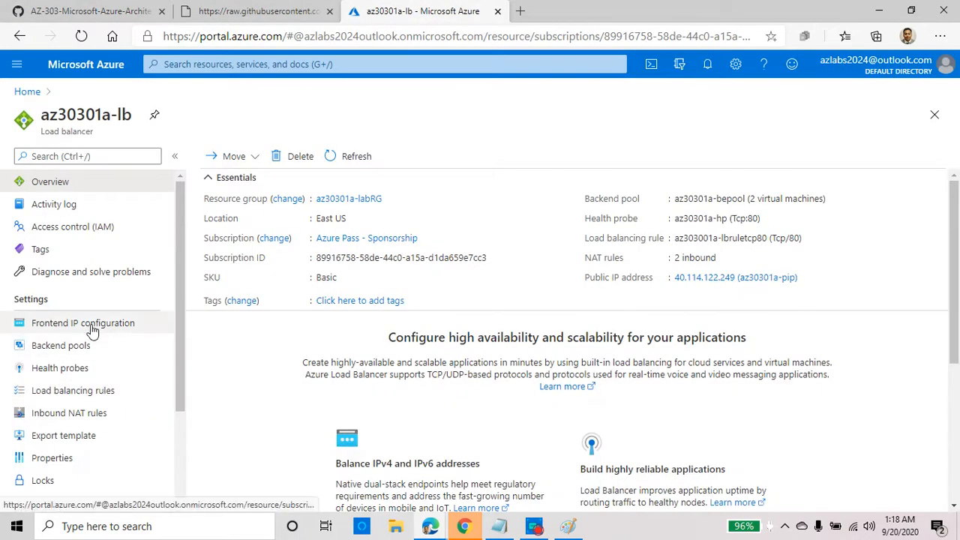
pyautogui.scroll(-1, 91, 329)
pyautogui.scroll(1, 91, 328)
pyautogui.scroll(-3, 91, 329)
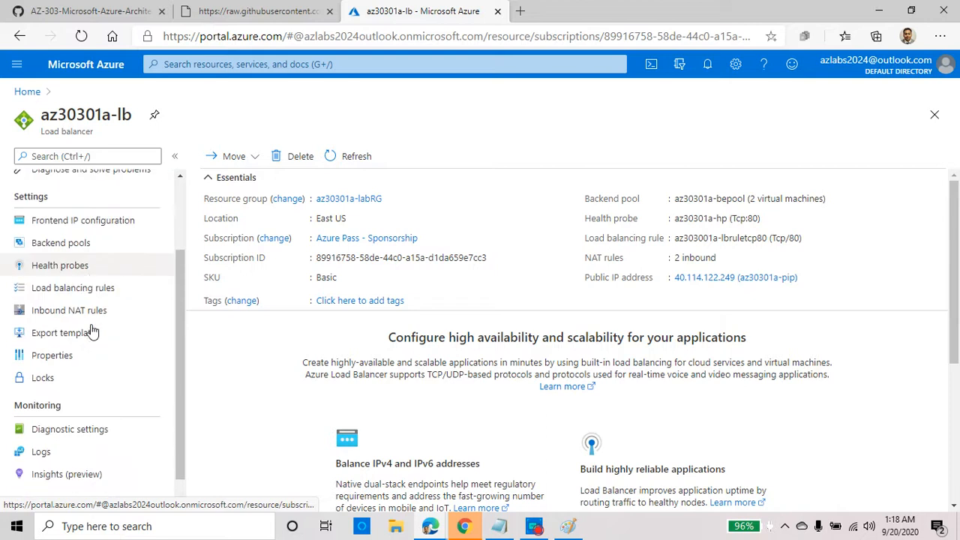
pyautogui.scroll(2, 91, 329)
pyautogui.click(99, 362)
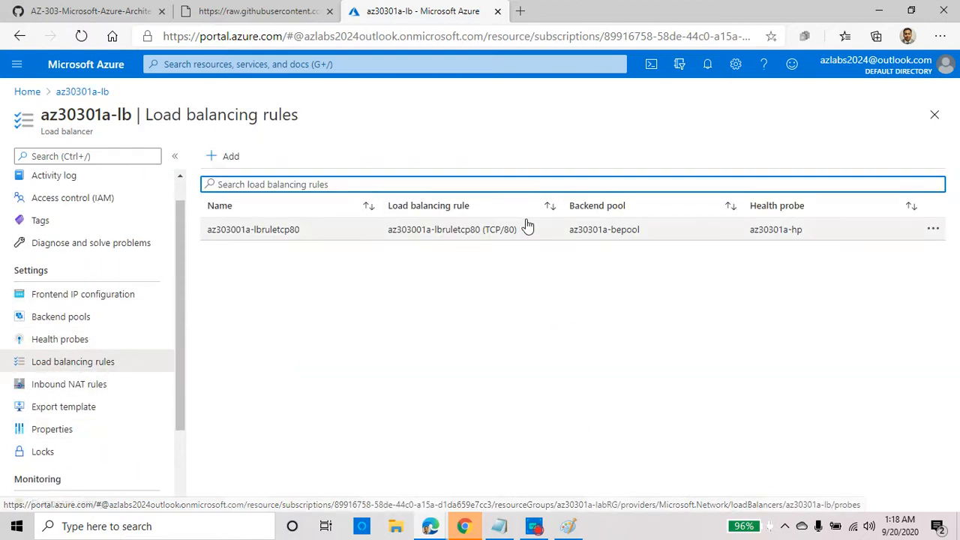
pyautogui.click(282, 232)
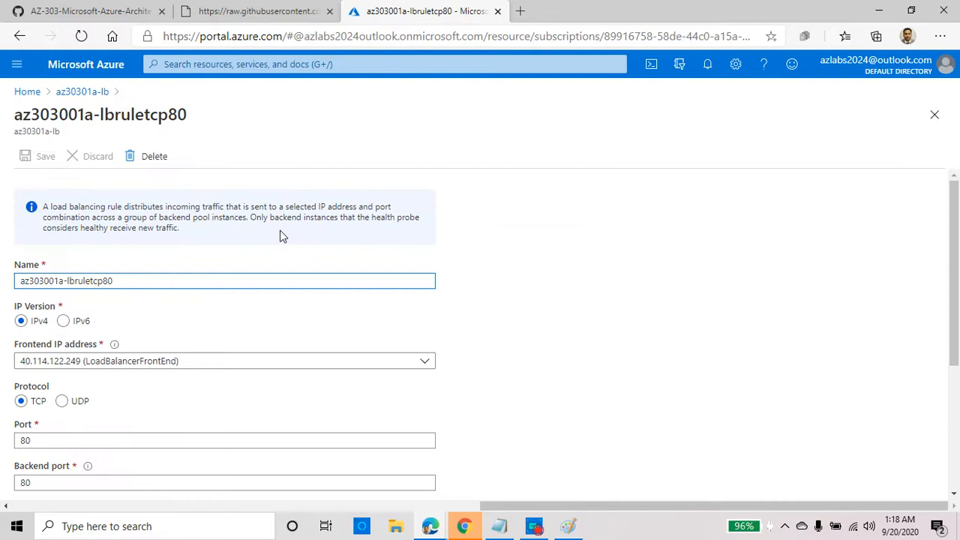
pyautogui.scroll(-2, 398, 369)
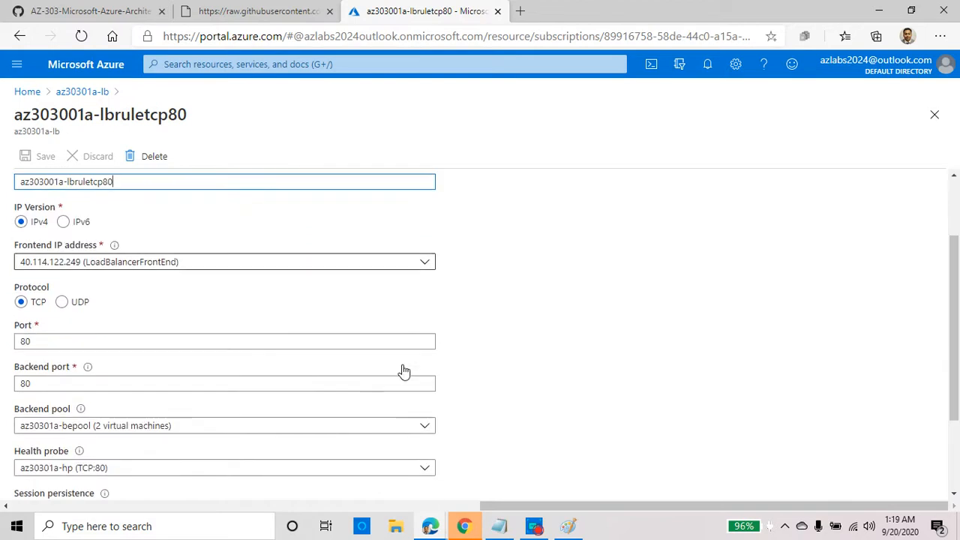
pyautogui.scroll(-2, 402, 369)
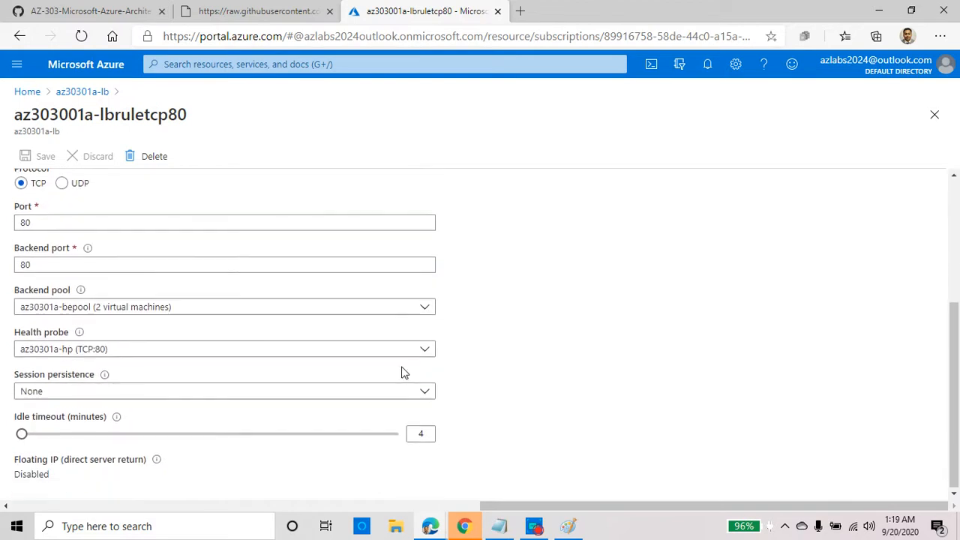
# Following lab step 15 on GitHub, set the az303001a-lbruletcp80 rule's session persistence to Client IP, save it, and return to the lab instructions.
pyautogui.click(84, 14)
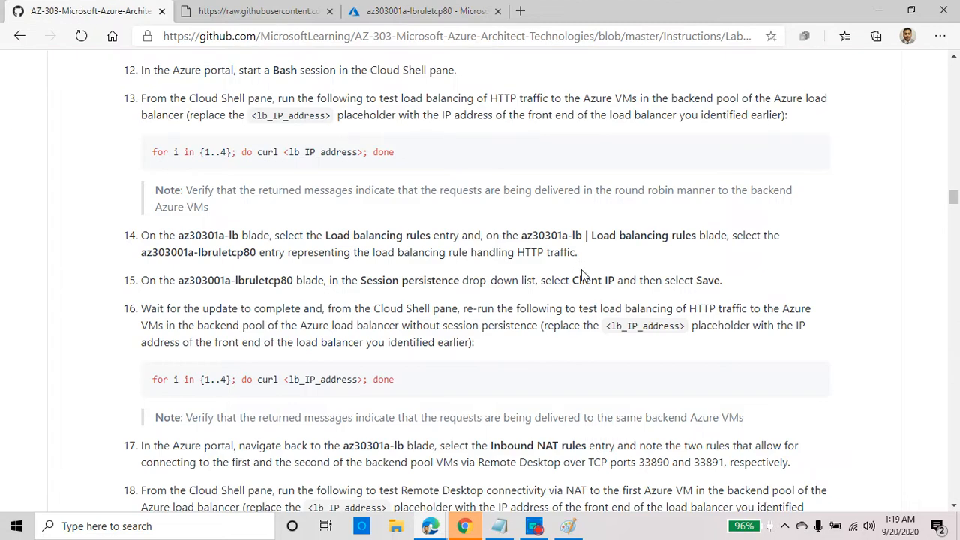
pyautogui.scroll(-3, 582, 270)
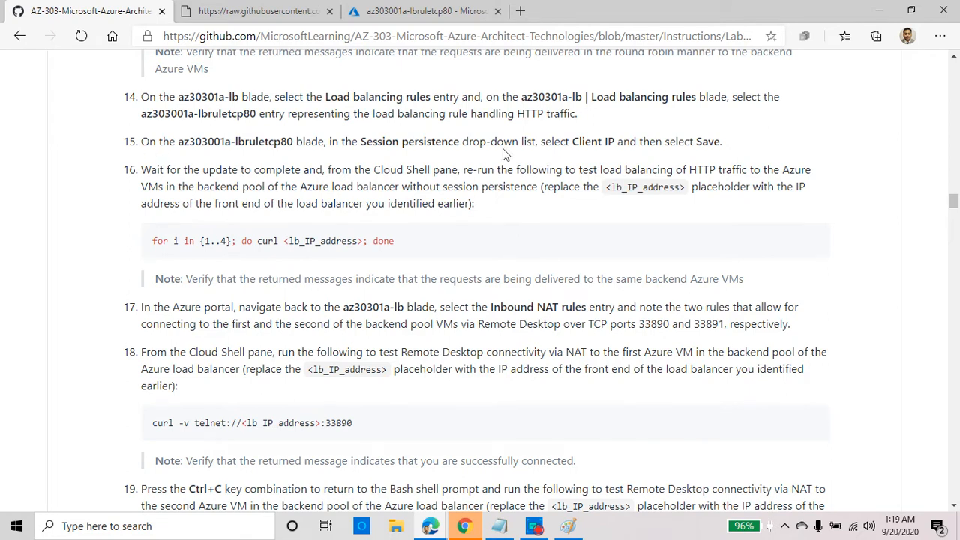
pyautogui.moveTo(568, 142); pyautogui.dragTo(624, 143)
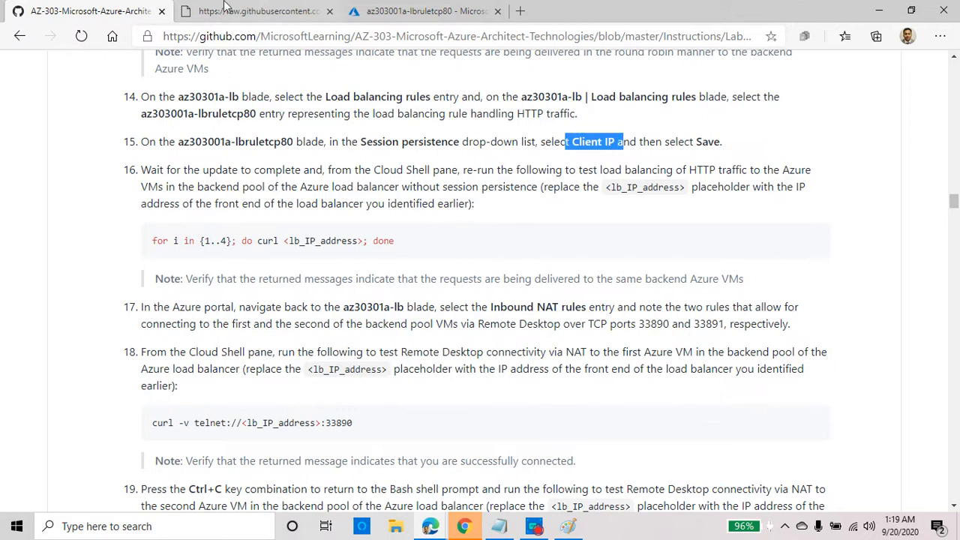
pyautogui.click(293, 10)
pyautogui.click(412, 11)
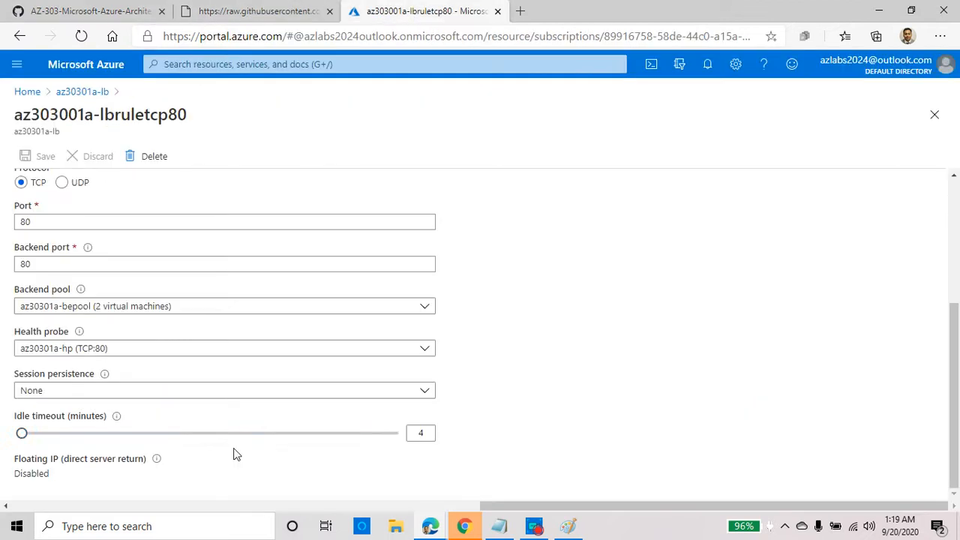
pyautogui.click(365, 399)
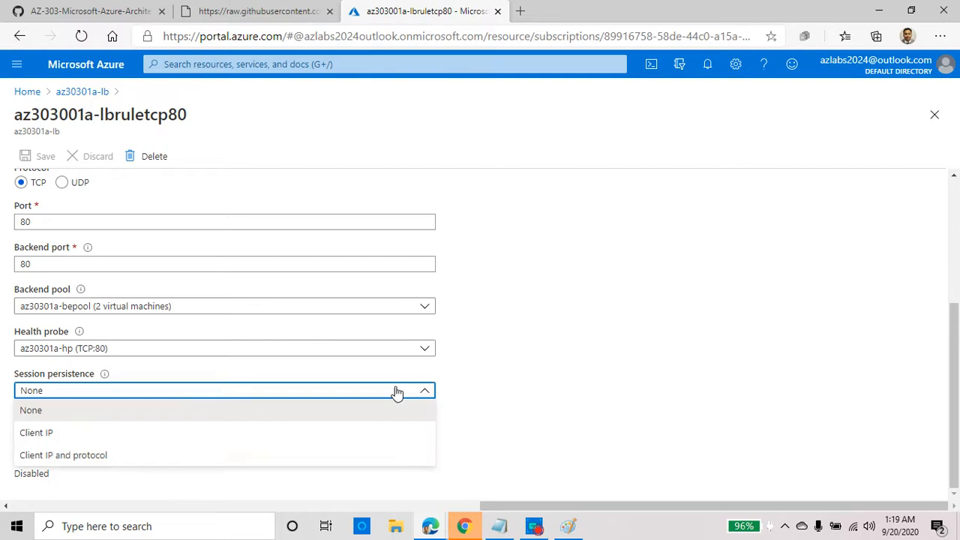
pyautogui.click(102, 444)
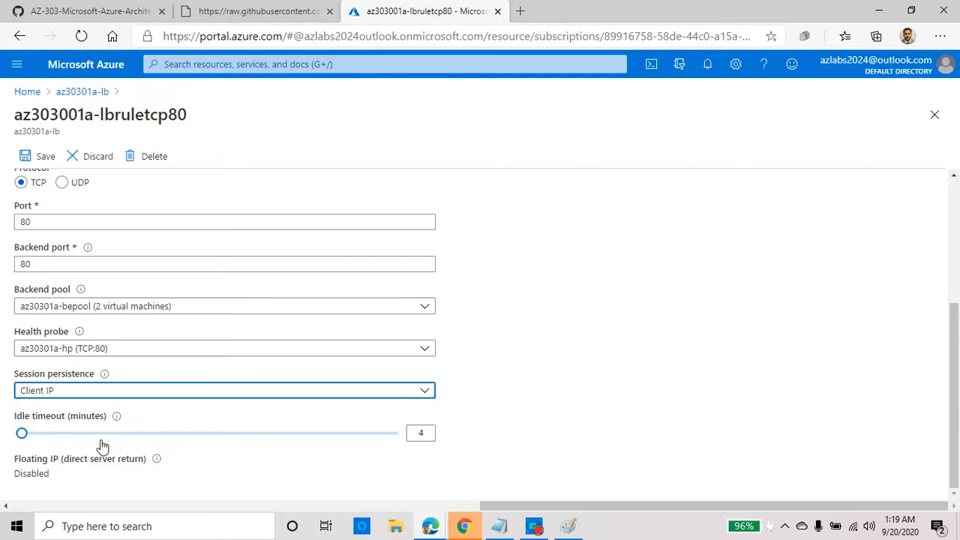
pyautogui.click(33, 156)
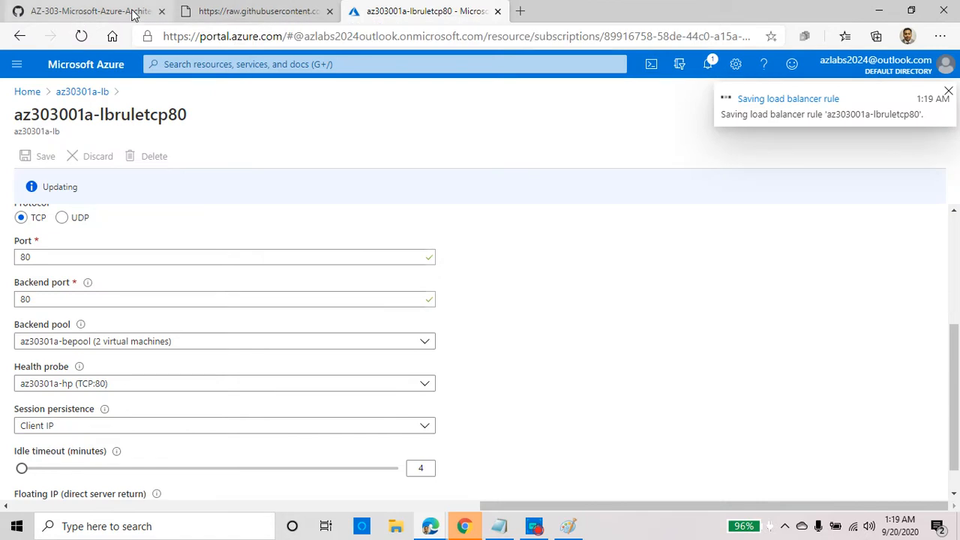
pyautogui.click(114, 12)
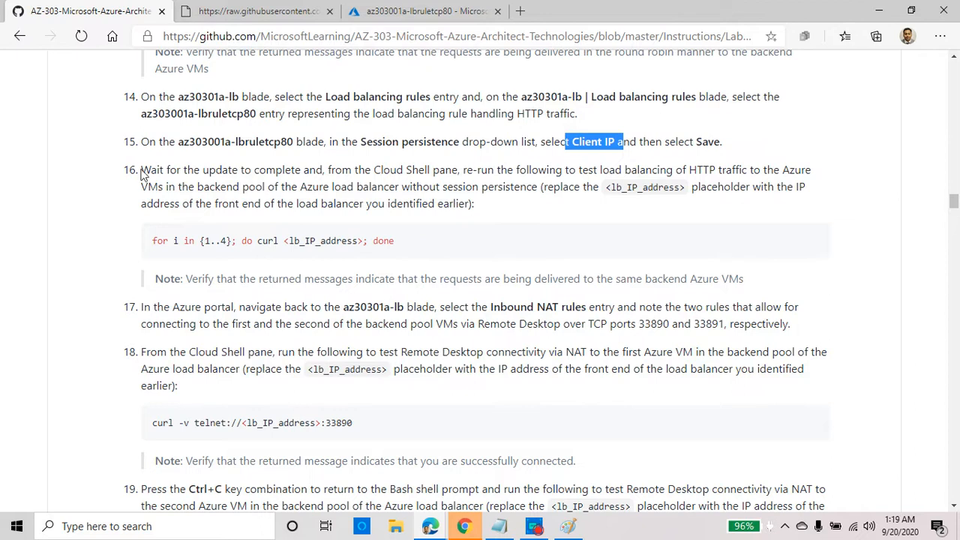
# Read lab step 16 on GitHub about re-running the curl loop after the update, including its note on the expected backend responses.
pyautogui.moveTo(141, 170); pyautogui.dragTo(323, 171)
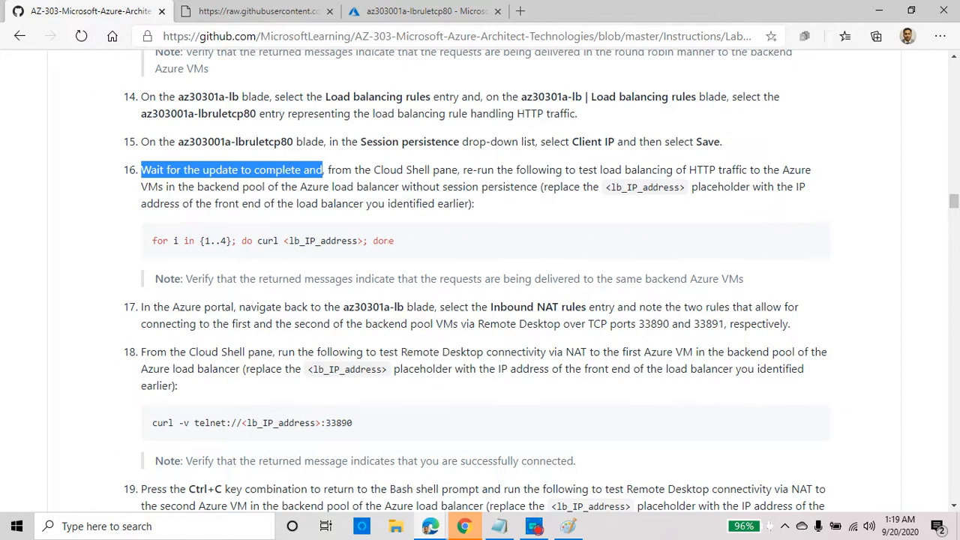
pyautogui.scroll(2, 391, 237)
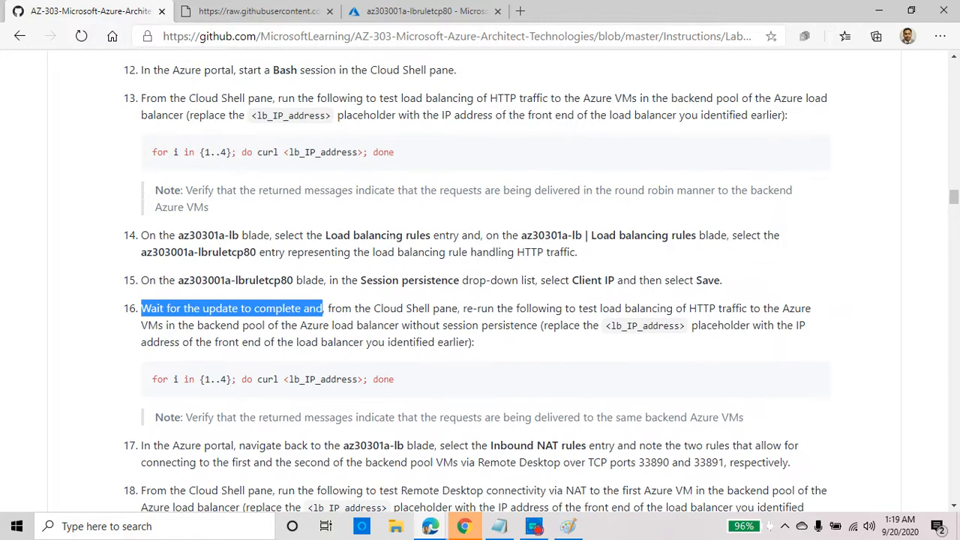
pyautogui.scroll(-3, 390, 237)
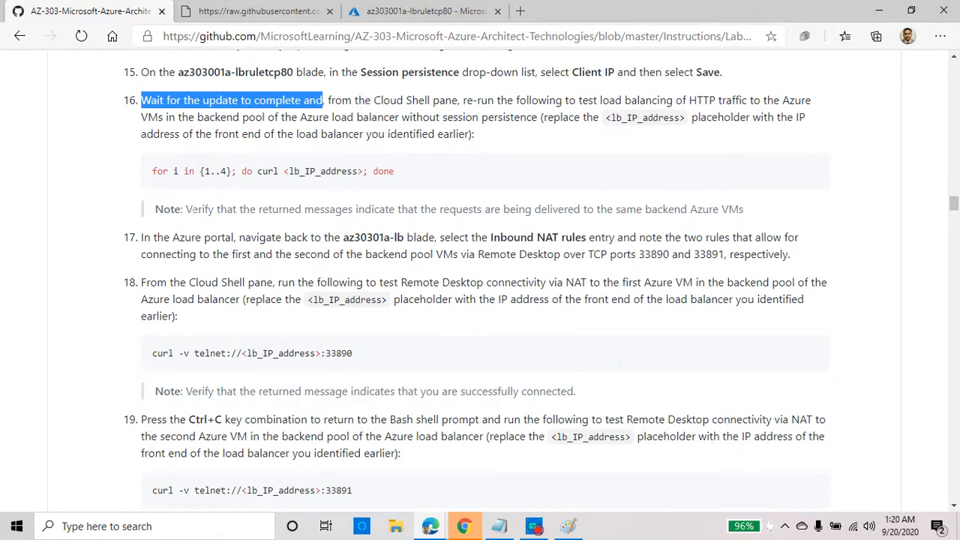
pyautogui.moveTo(182, 210); pyautogui.dragTo(443, 223)
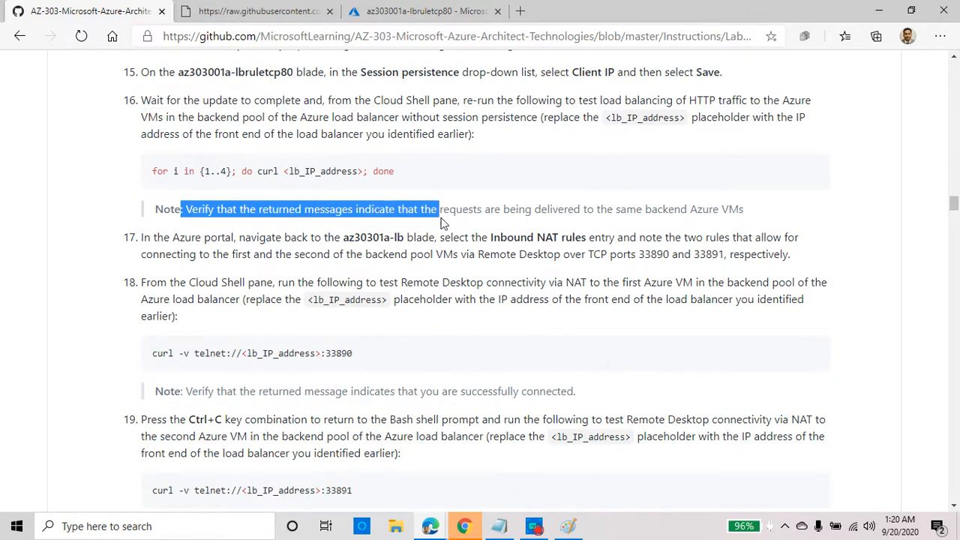
pyautogui.moveTo(501, 223); pyautogui.dragTo(757, 216)
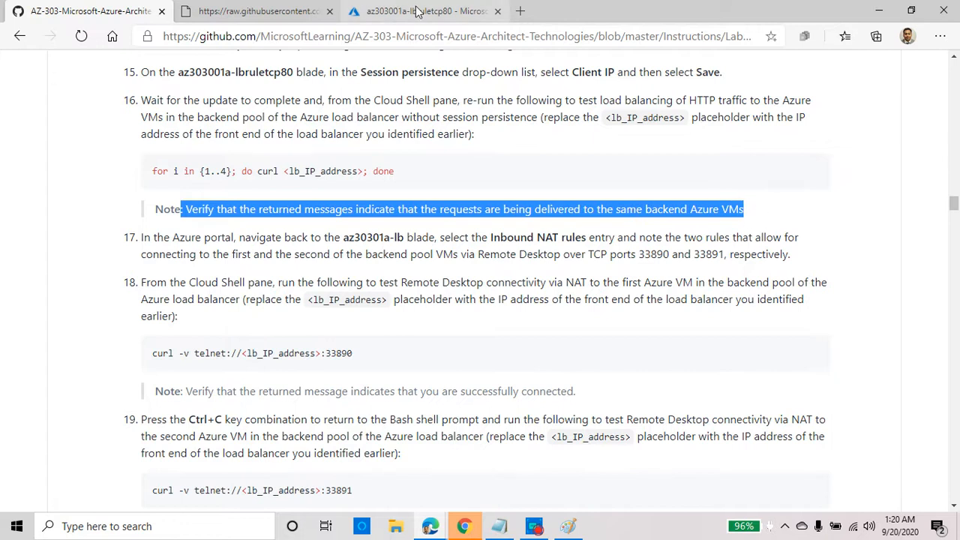
# Check the load balancer rule's save notification in the Azure portal, reopen Cloud Shell and re-run for i in {1..4}; do curl 40.114.122.249; done.
pyautogui.click(371, 11)
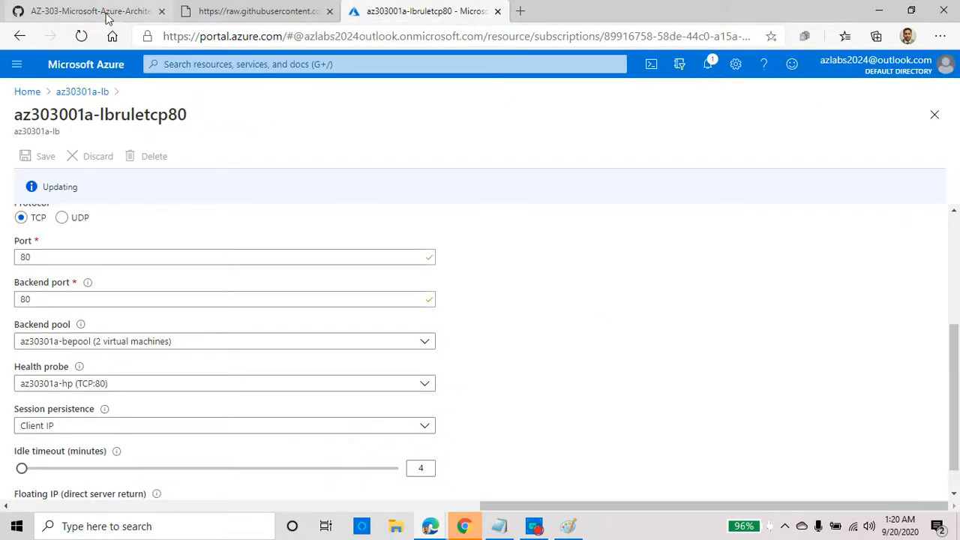
pyautogui.scroll(-1, 597, 358)
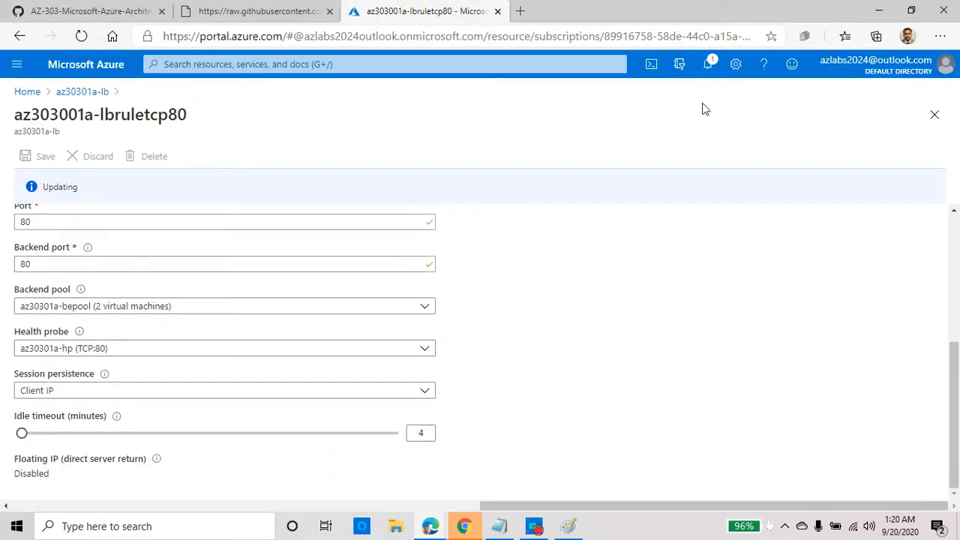
pyautogui.click(709, 66)
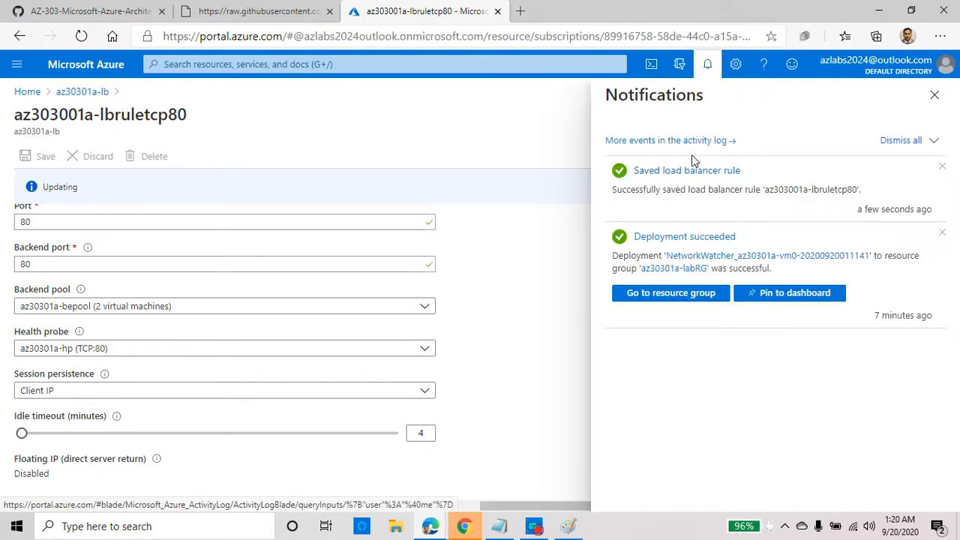
pyautogui.click(651, 64)
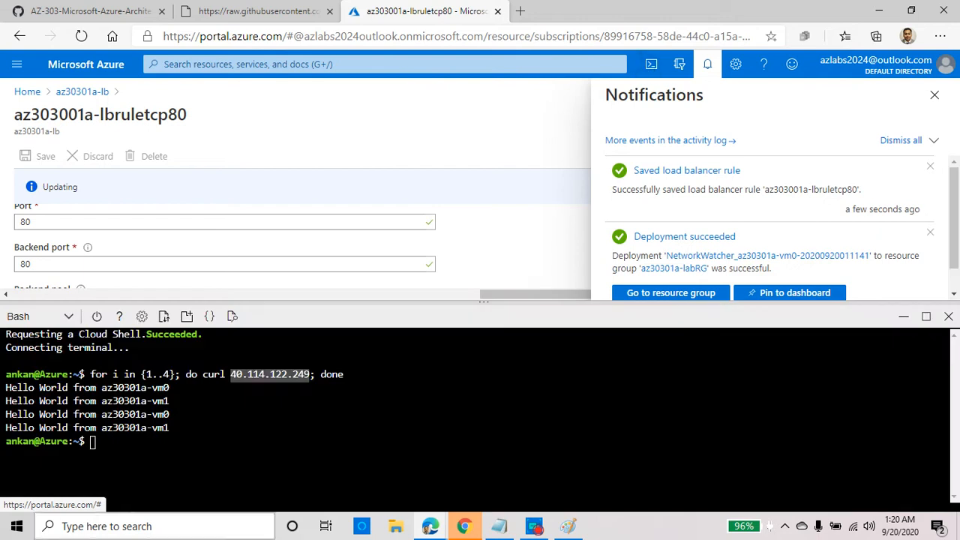
pyautogui.press('Up')
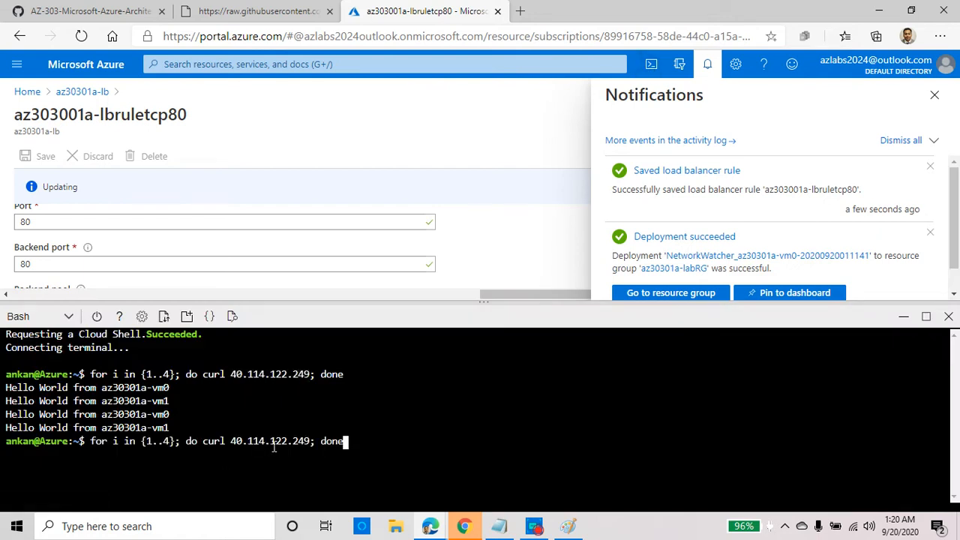
pyautogui.press('Return')
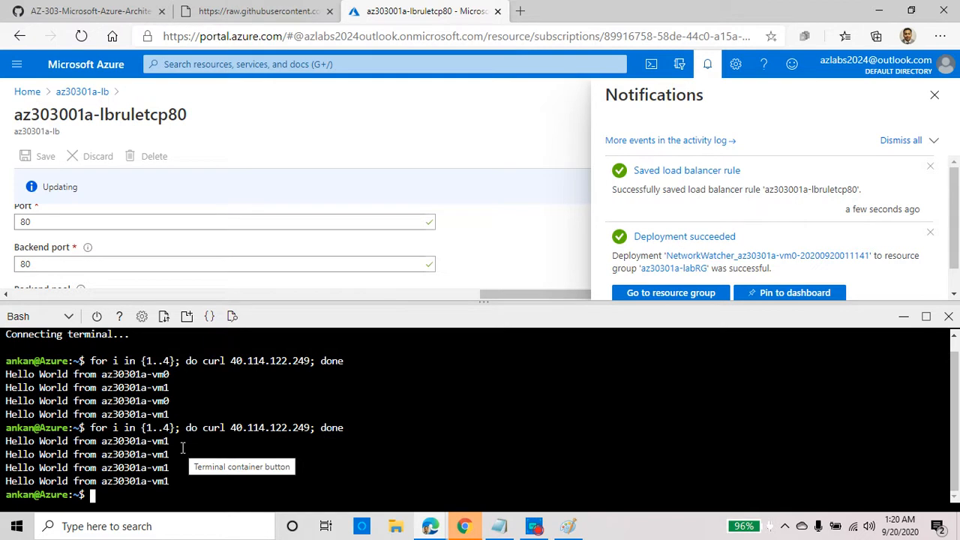
# Compare which backend VMs answered in the two curl loop outputs, before and after enabling Client IP persistence.
pyautogui.moveTo(185, 418); pyautogui.dragTo(297, 426)
pyautogui.tripleClick(244, 429)
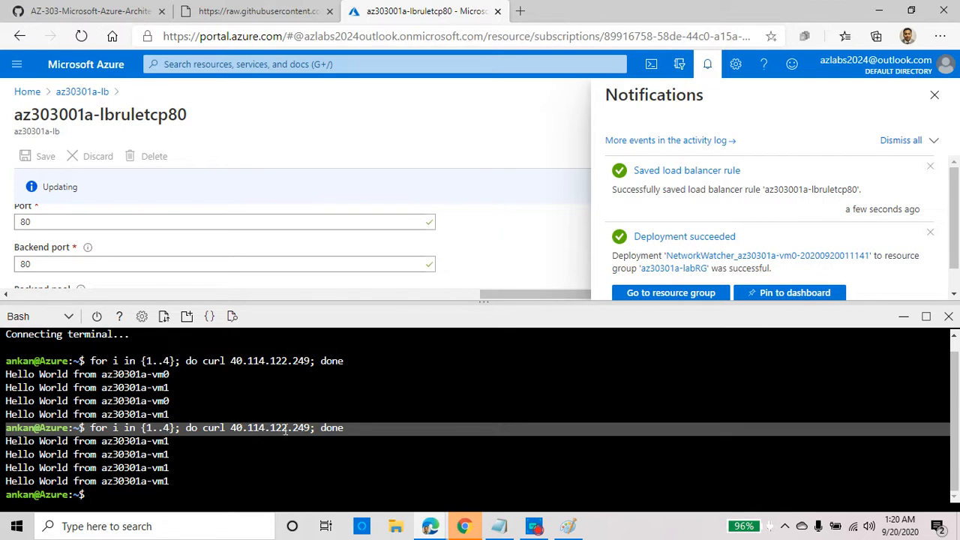
pyautogui.moveTo(186, 419); pyautogui.dragTo(4, 375)
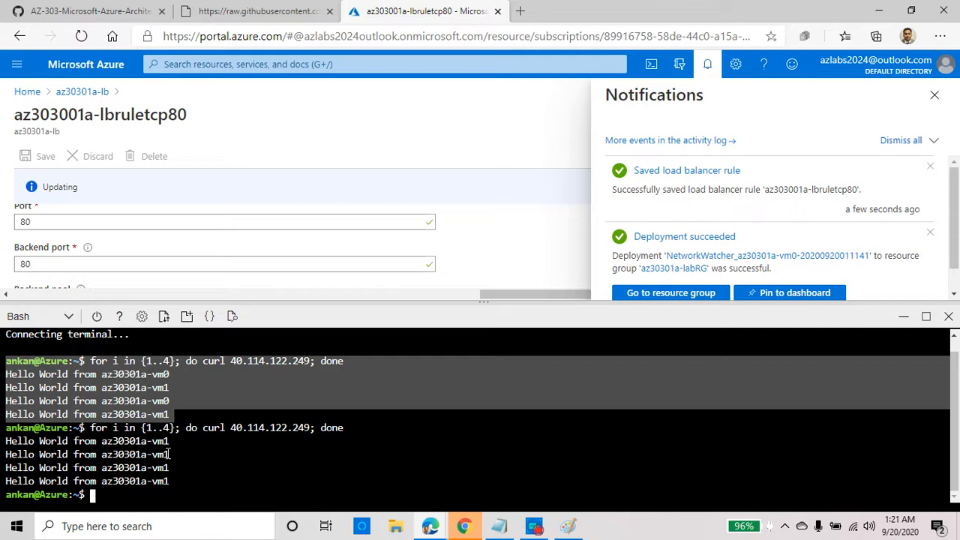
pyautogui.moveTo(173, 484); pyautogui.dragTo(2, 441)
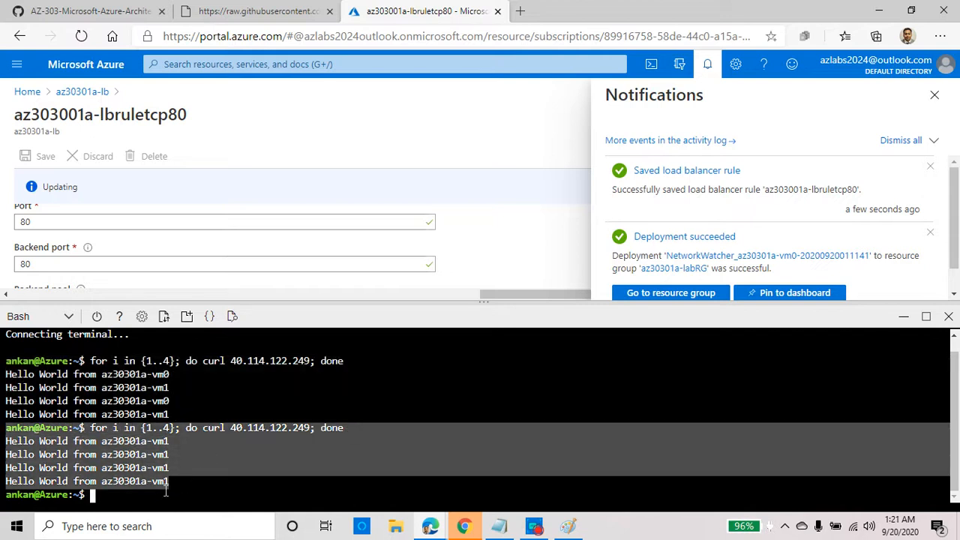
# Repeat the four-request curl loop against 40.114.122.249 in Cloud Shell to recheck session persistence.
pyautogui.click(265, 491)
pyautogui.press('Up')
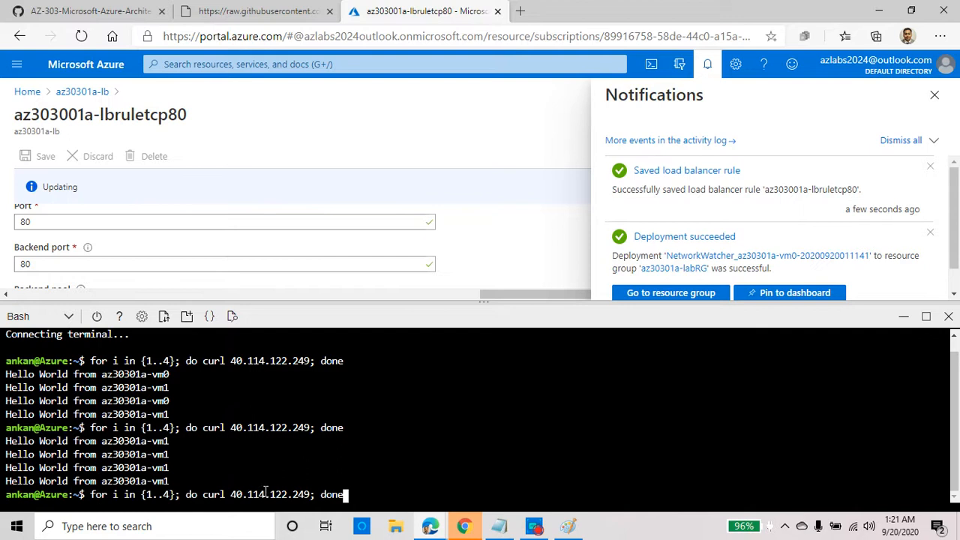
pyautogui.press('Return')
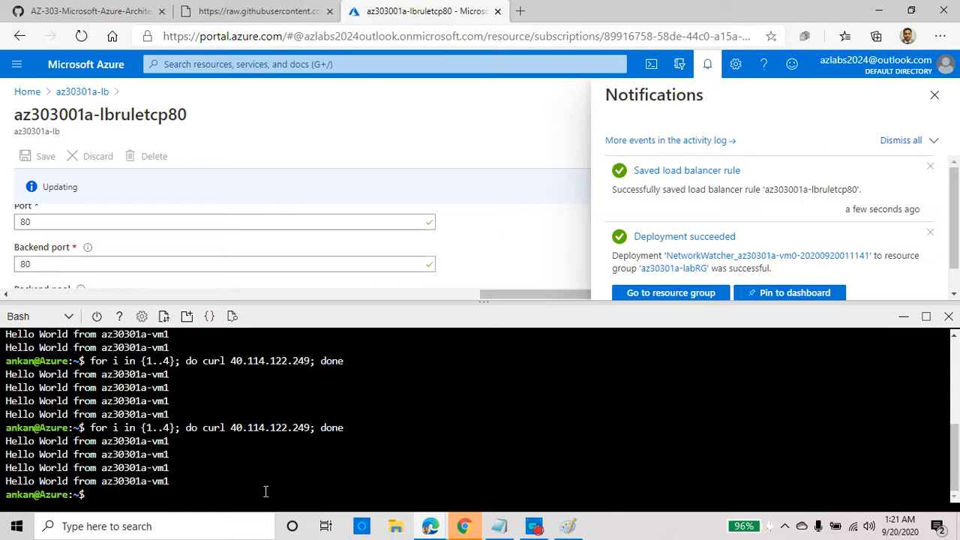
# Read lab step 17 on GitHub about the Inbound NAT rules entry of az30301a-lb.
pyautogui.click(82, 12)
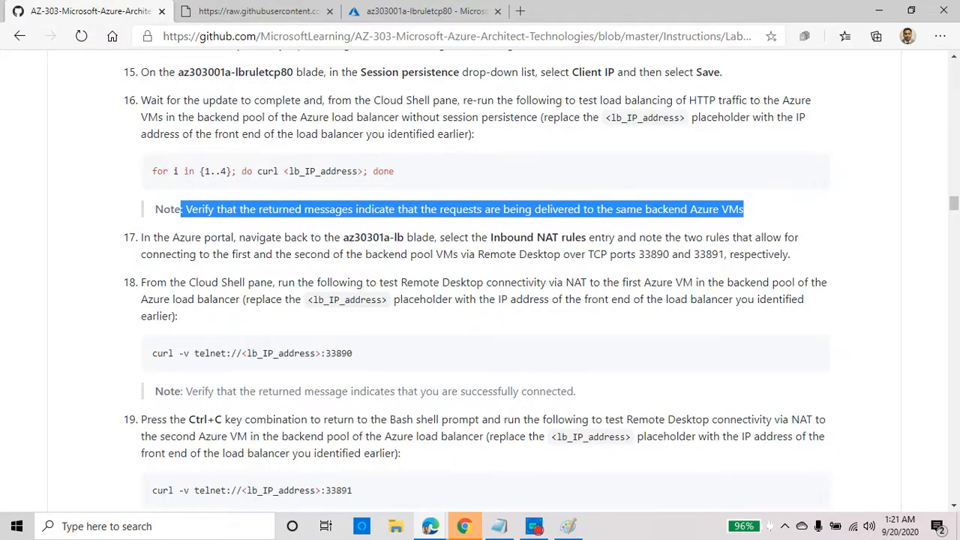
pyautogui.moveTo(141, 237); pyautogui.dragTo(183, 237)
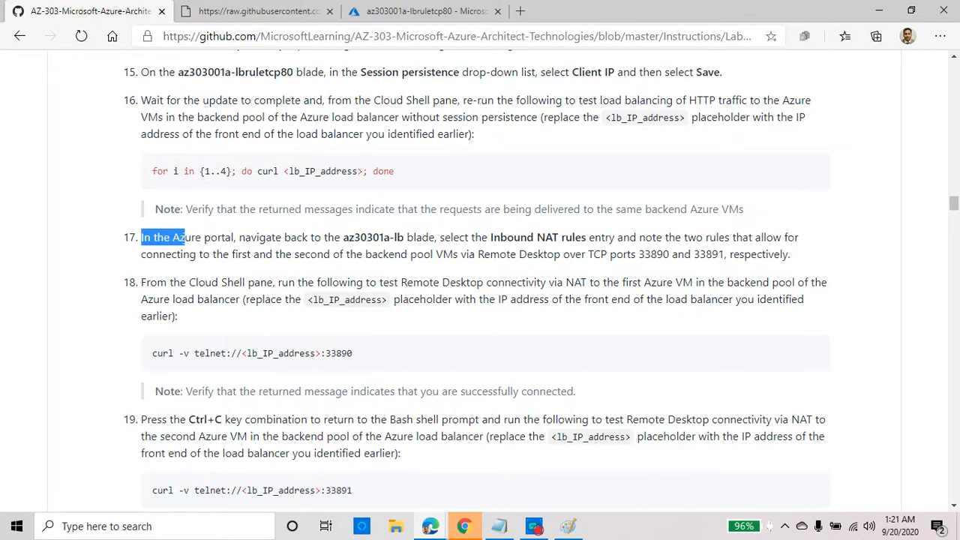
pyautogui.scroll(-2, 193, 284)
pyautogui.scroll(1, 192, 261)
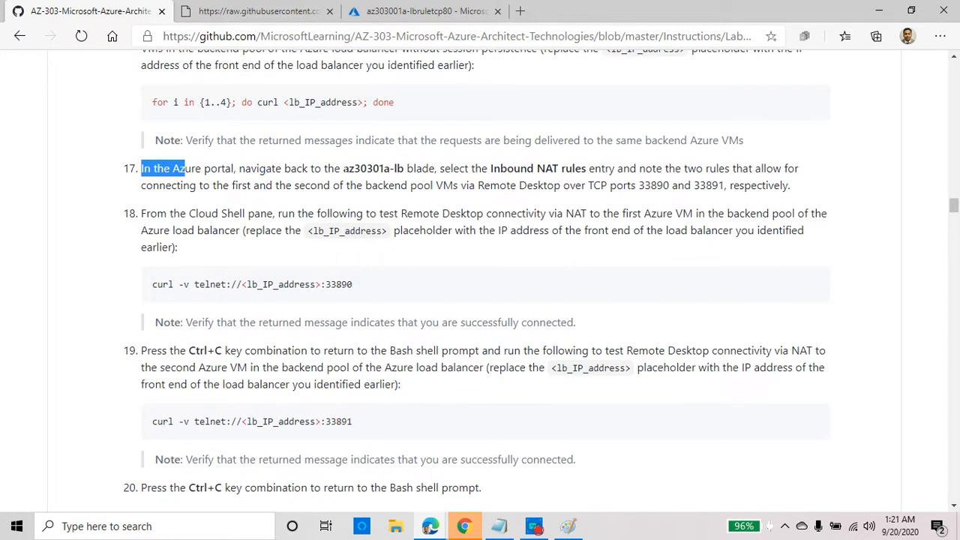
pyautogui.moveTo(344, 170); pyautogui.dragTo(403, 170)
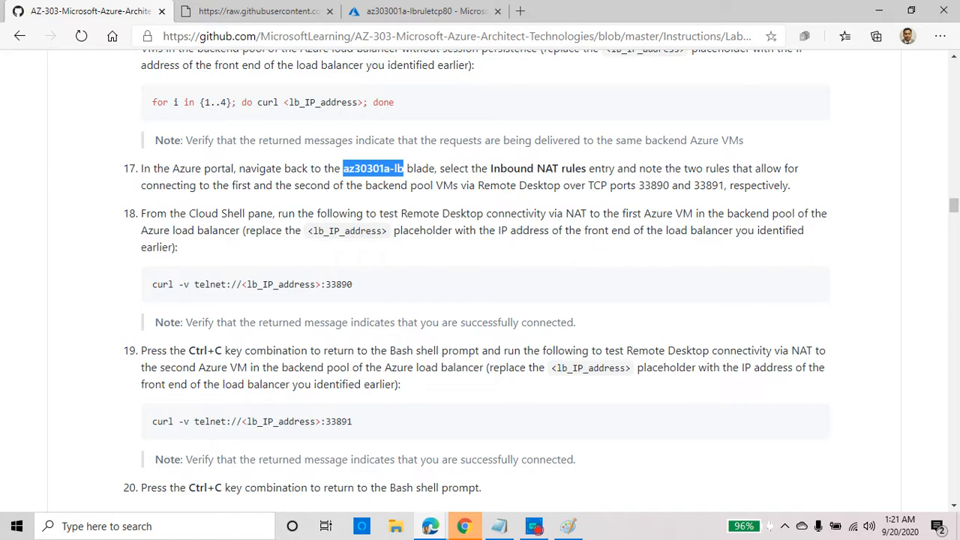
pyautogui.moveTo(490, 170); pyautogui.dragTo(587, 169)
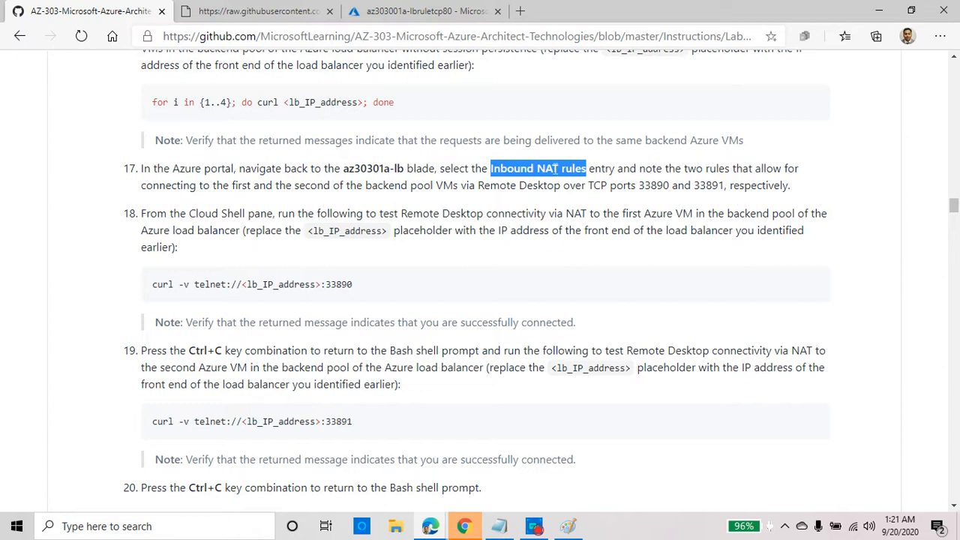
# Minimize Cloud Shell in the Azure portal and open the Inbound NAT rules of az30301a-lb.
pyautogui.click(420, 11)
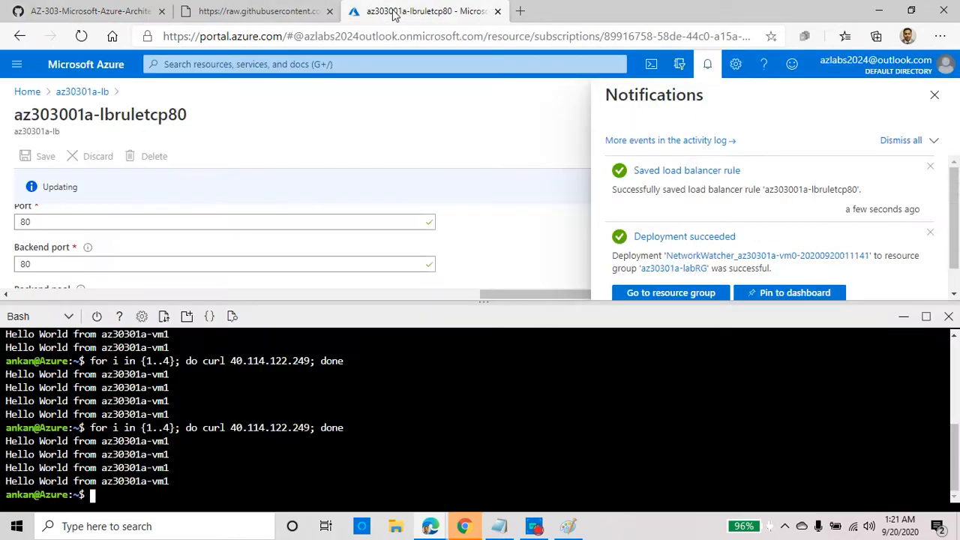
pyautogui.click(903, 316)
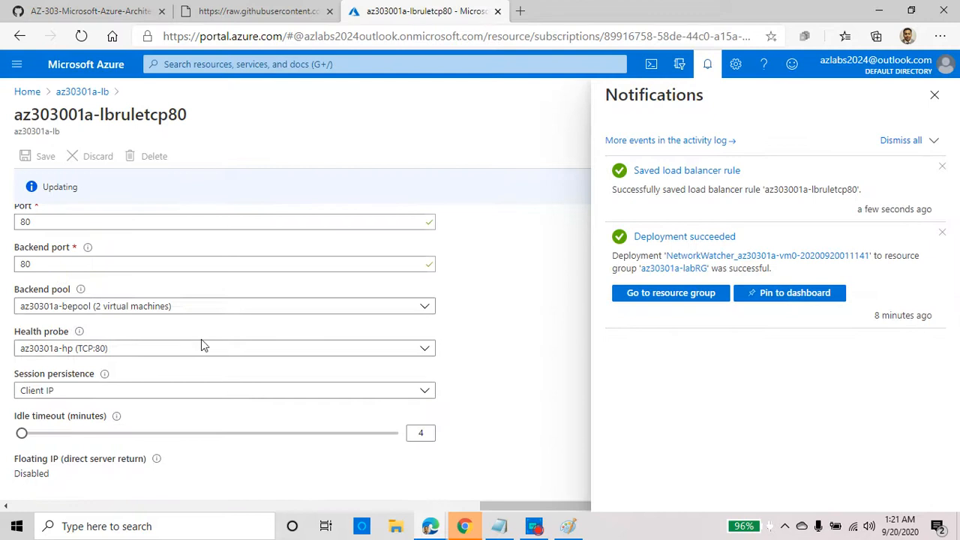
pyautogui.click(82, 93)
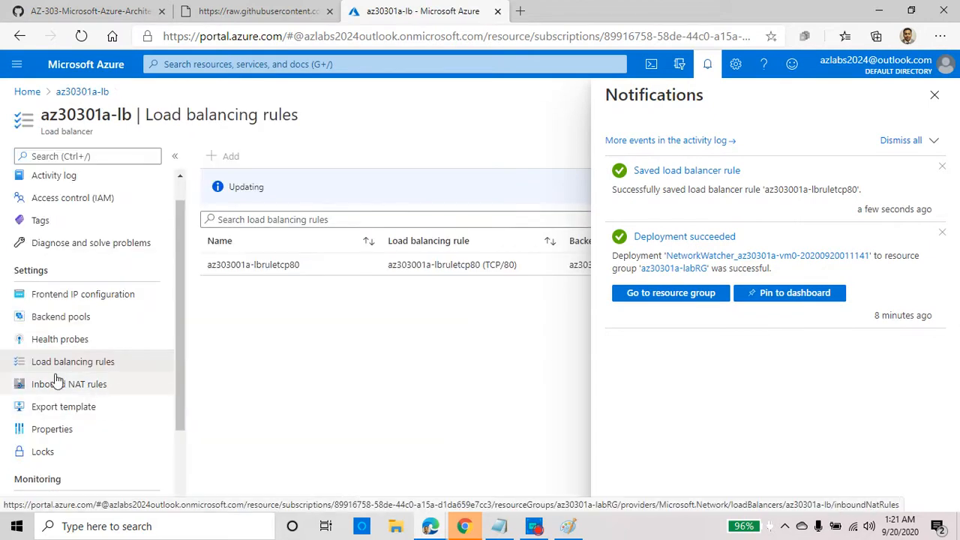
pyautogui.click(85, 391)
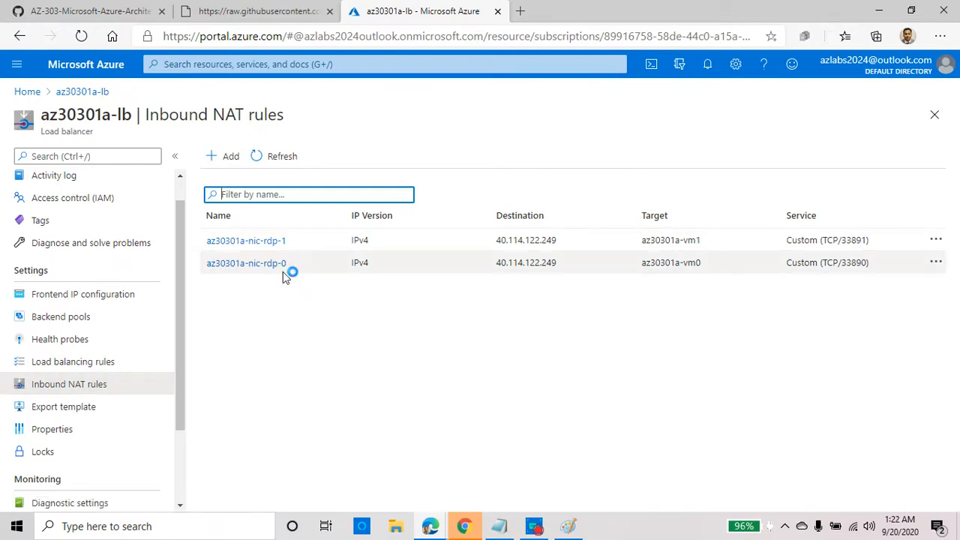
# Review the port, target virtual machine and target port settings of the az30301a-nic-rdp-1 and az30301a-nic-rdp-0 inbound NAT rules.
pyautogui.click(247, 241)
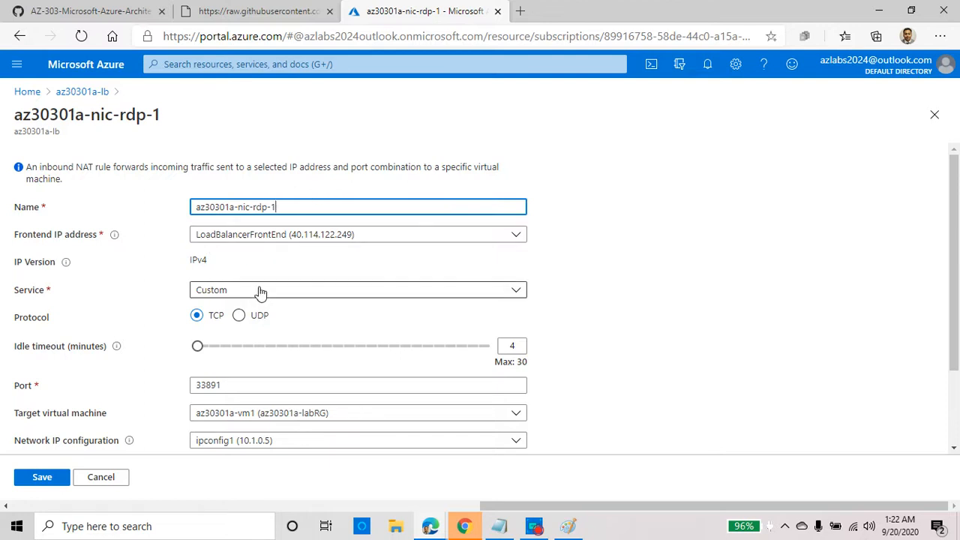
pyautogui.scroll(-1, 549, 363)
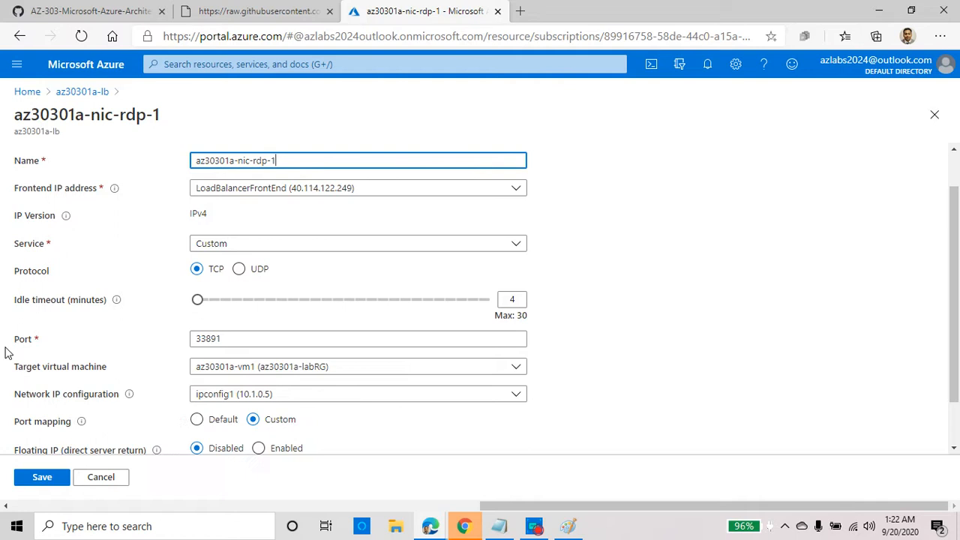
pyautogui.click(300, 339)
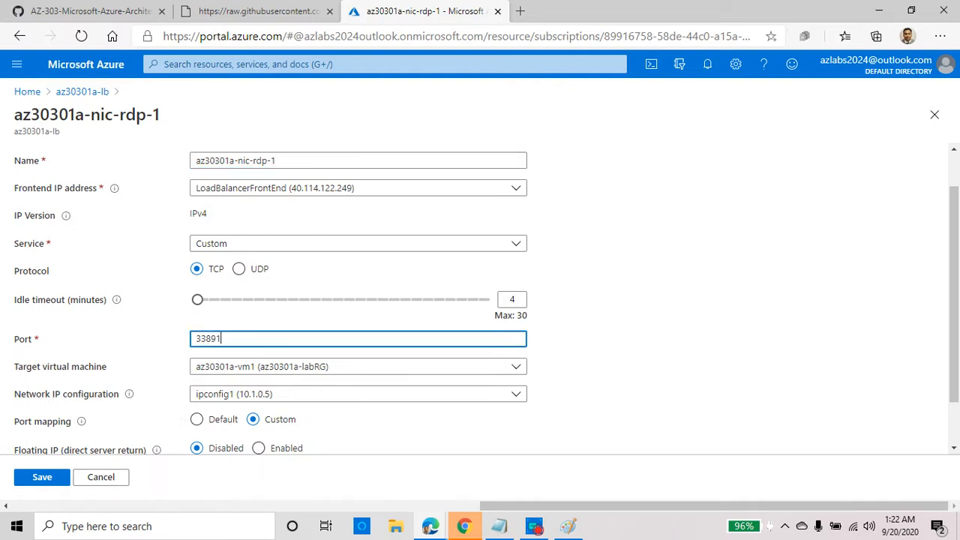
pyautogui.scroll(-1, 110, 403)
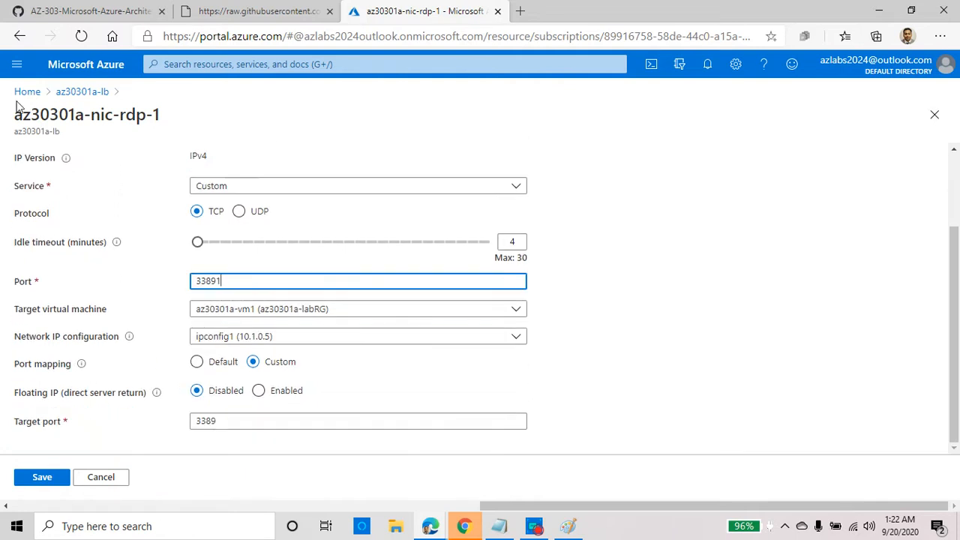
pyautogui.click(72, 93)
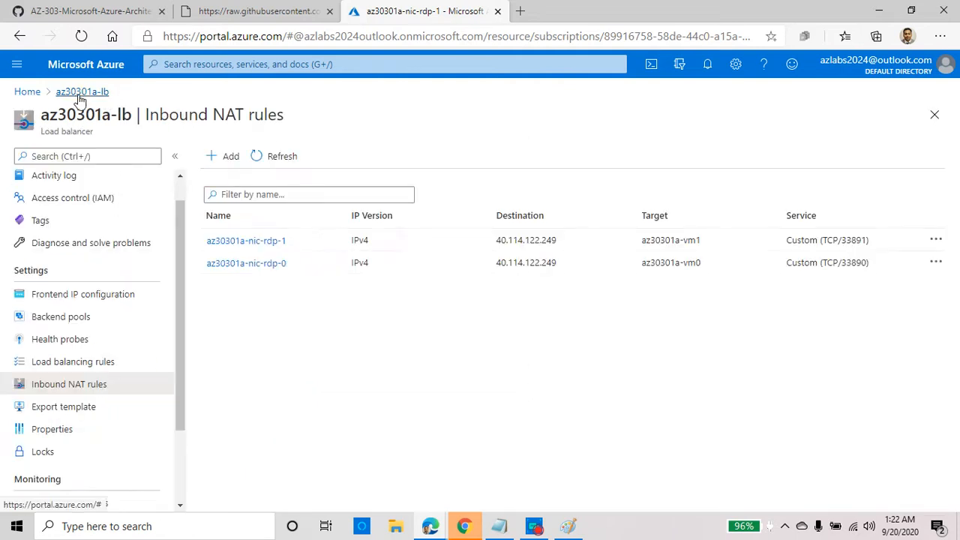
pyautogui.click(253, 262)
pyautogui.scroll(-2, 309, 389)
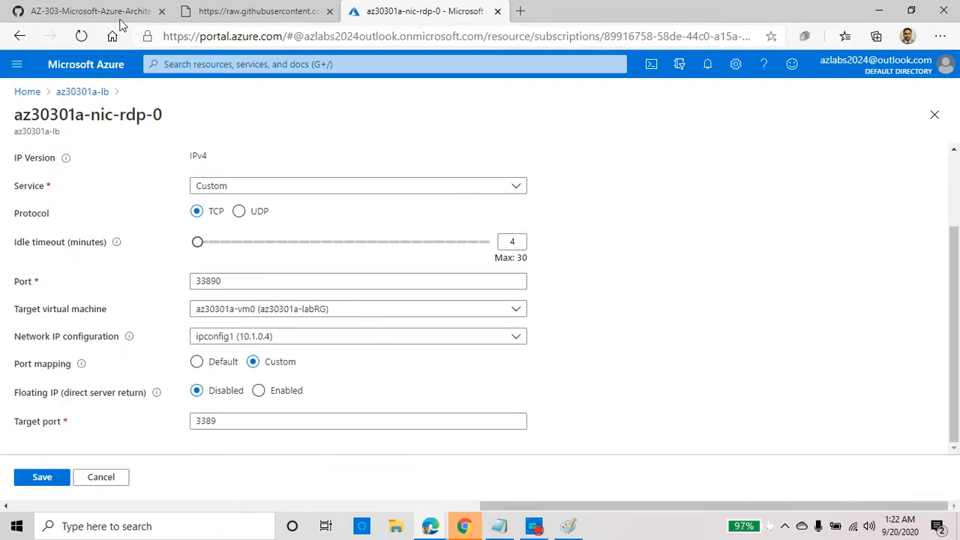
# Read lab step 18 on GitHub and copy its command curl -v telnet://<lb_IP_address>:33890.
pyautogui.click(90, 11)
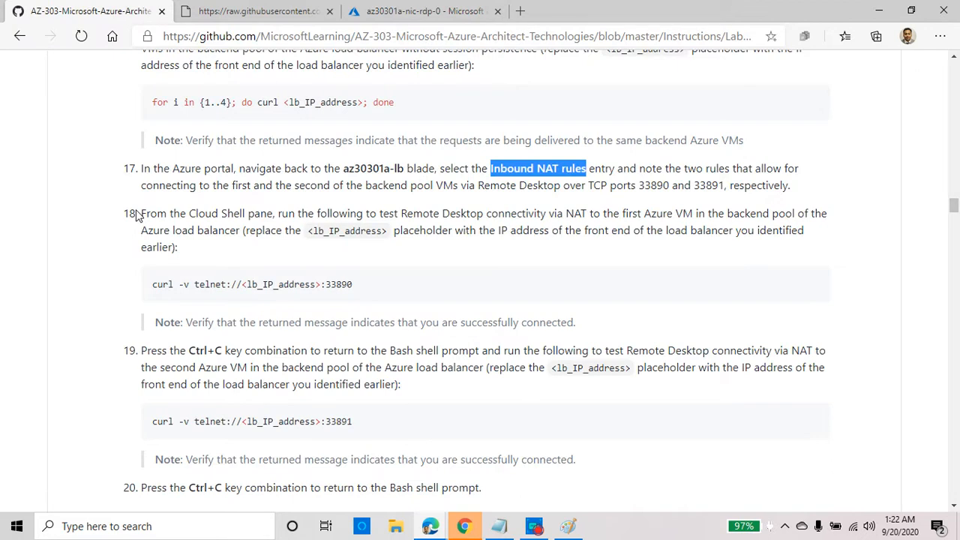
pyautogui.moveTo(141, 213); pyautogui.dragTo(546, 214)
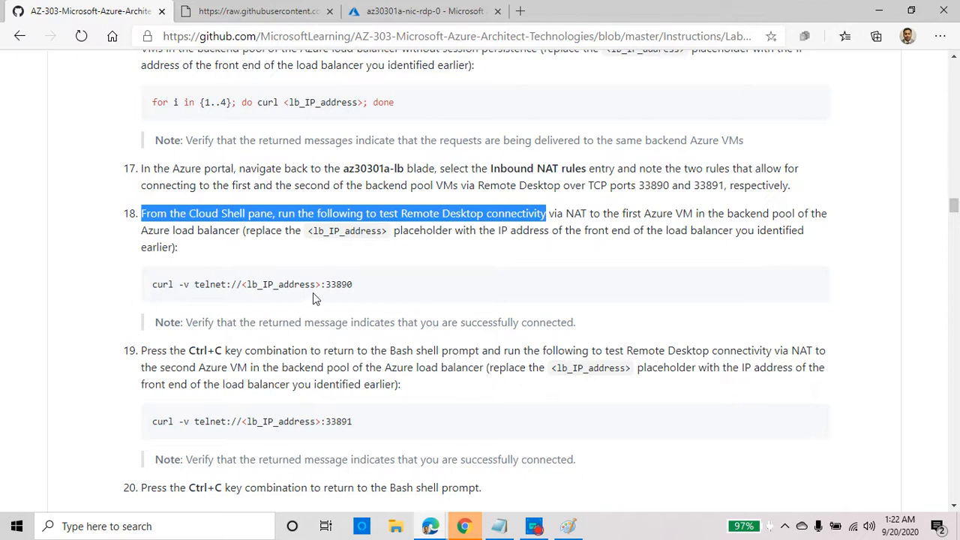
pyautogui.moveTo(356, 291); pyautogui.dragTo(152, 285)
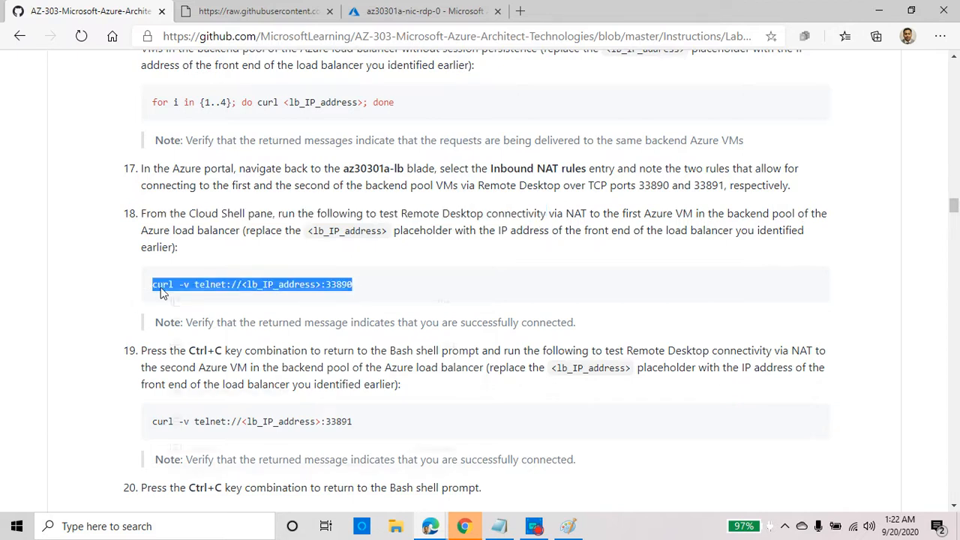
pyautogui.rightClick(188, 292)
pyautogui.click(209, 303)
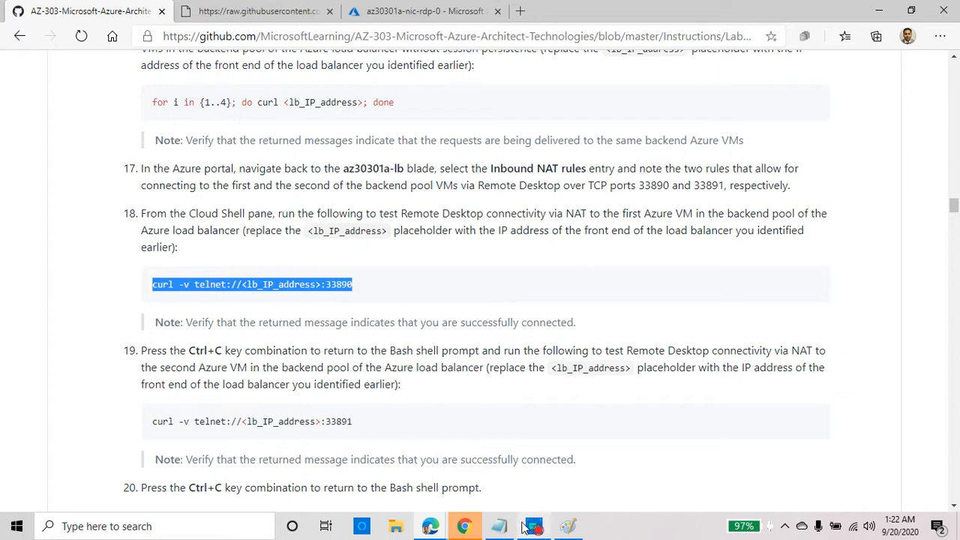
# Paste the copied telnet command into the Notepad notes and replace its <lb_IP_address> placeholder with 40.114.122.249.
pyautogui.click(498, 525)
pyautogui.click(363, 327)
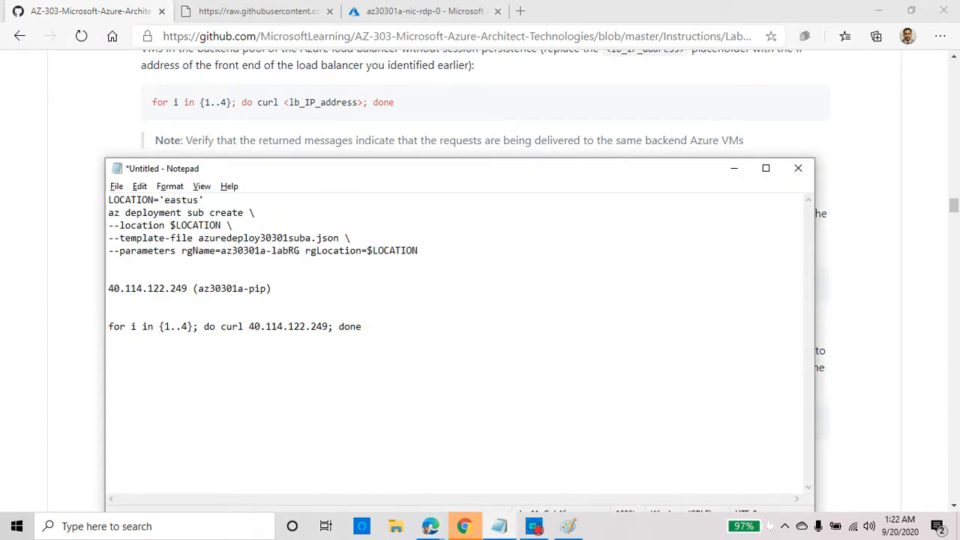
pyautogui.hotkey('ctrl', 'v')
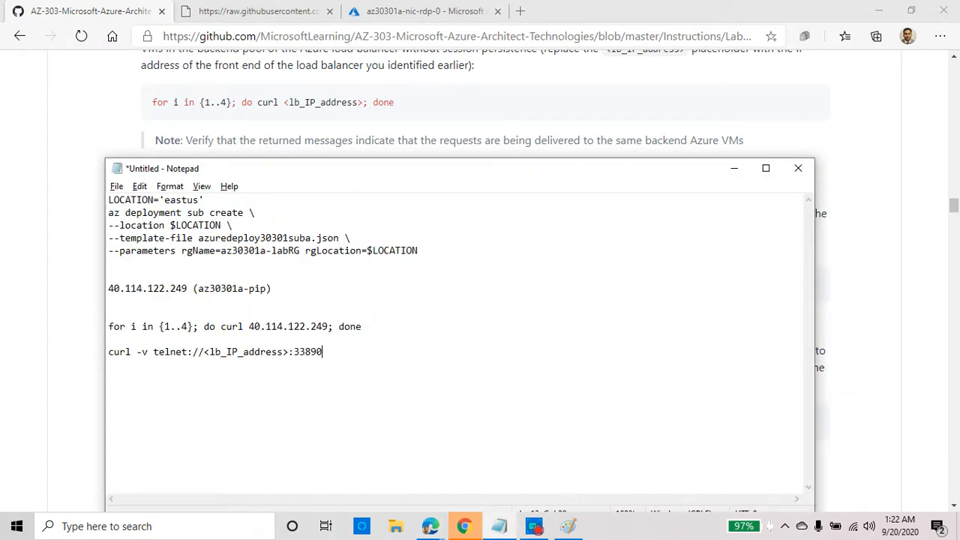
pyautogui.moveTo(330, 326); pyautogui.dragTo(251, 327)
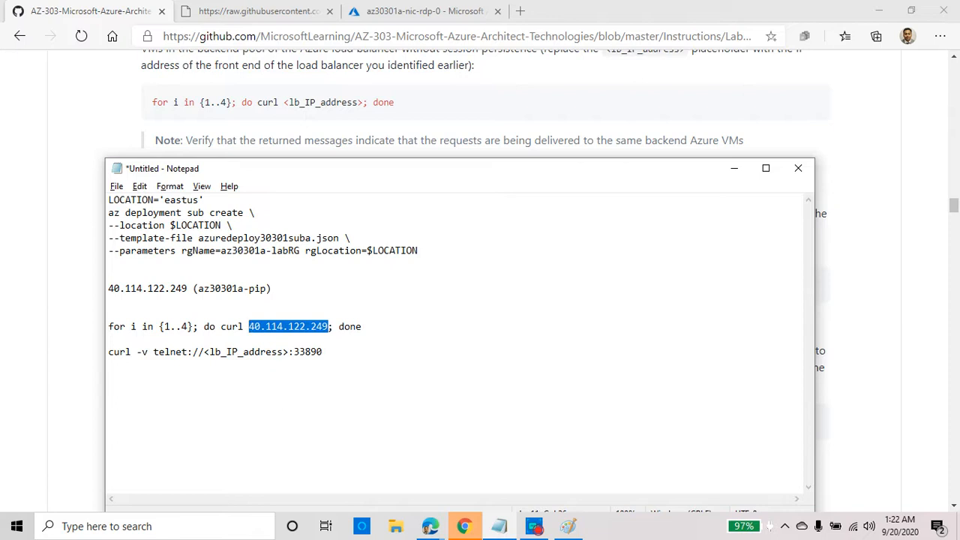
pyautogui.moveTo(290, 352); pyautogui.dragTo(204, 351)
pyautogui.hotkey('ctrl', 'v')
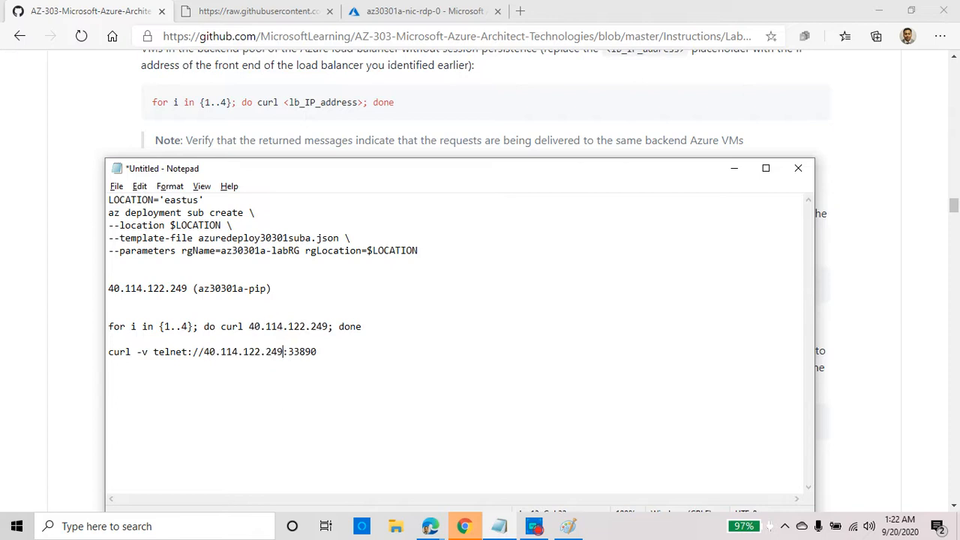
# Copy curl -v telnet://40.114.122.249:33890 from Notepad and paste it at the Cloud Shell prompt in the Azure portal.
pyautogui.moveTo(316, 352); pyautogui.dragTo(108, 352)
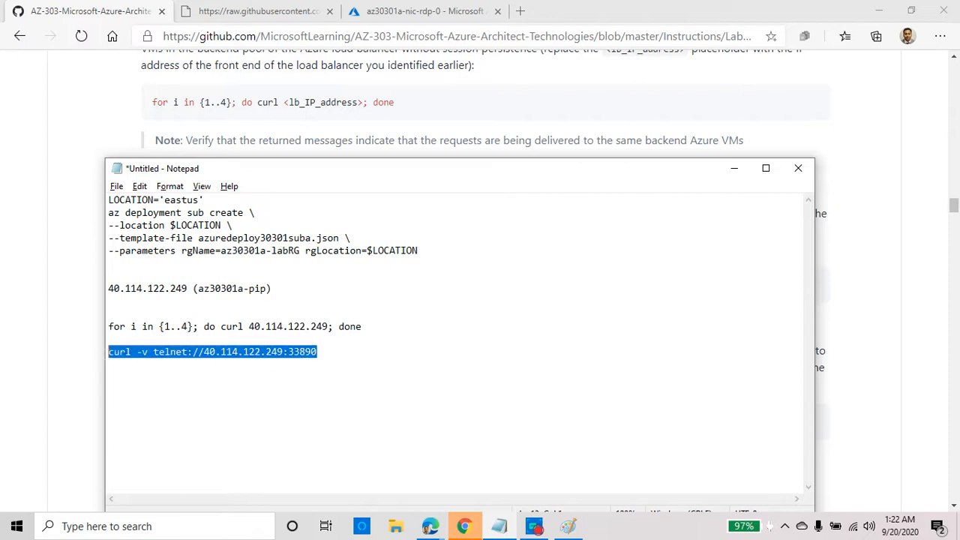
pyautogui.rightClick(129, 352)
pyautogui.click(214, 185)
pyautogui.click(154, 352)
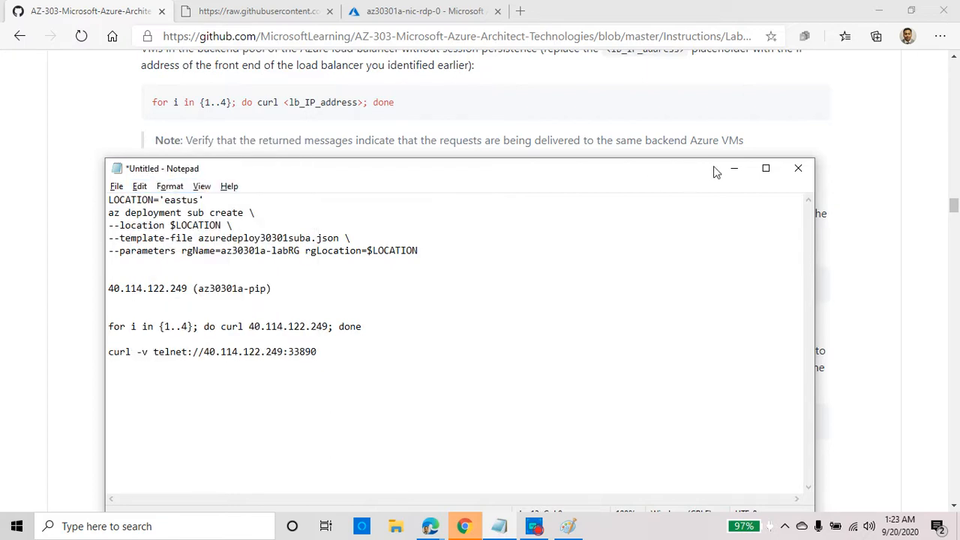
pyautogui.click(733, 168)
pyautogui.click(431, 10)
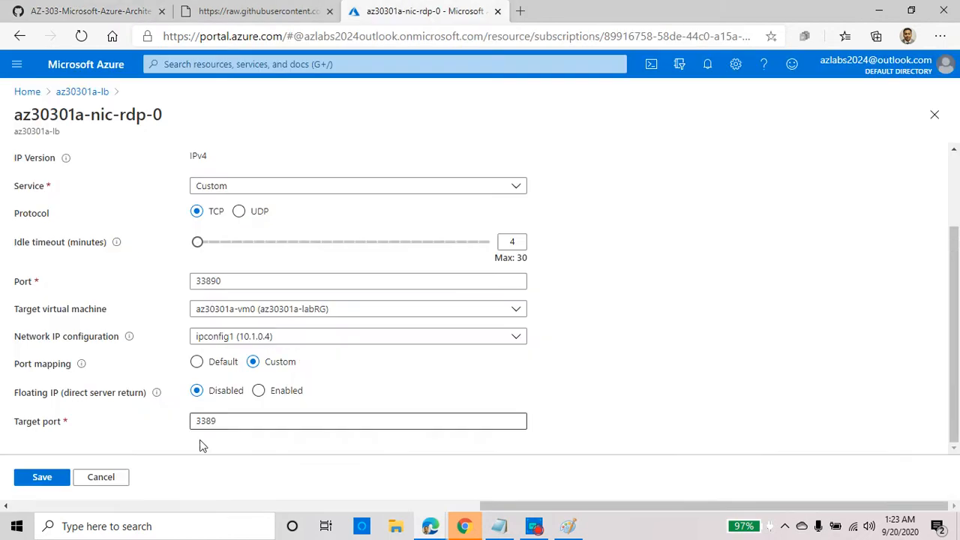
pyautogui.click(647, 64)
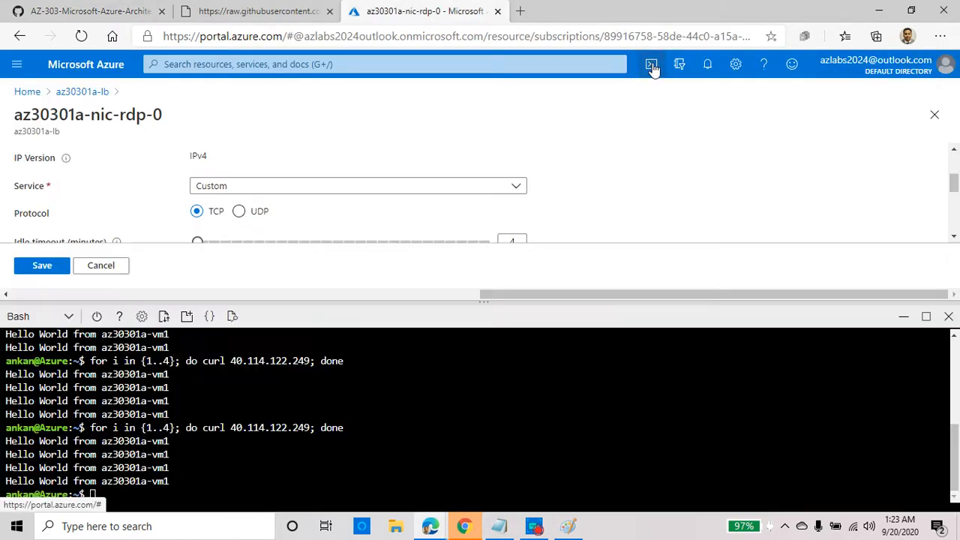
pyautogui.rightClick(283, 475)
pyautogui.click(344, 331)
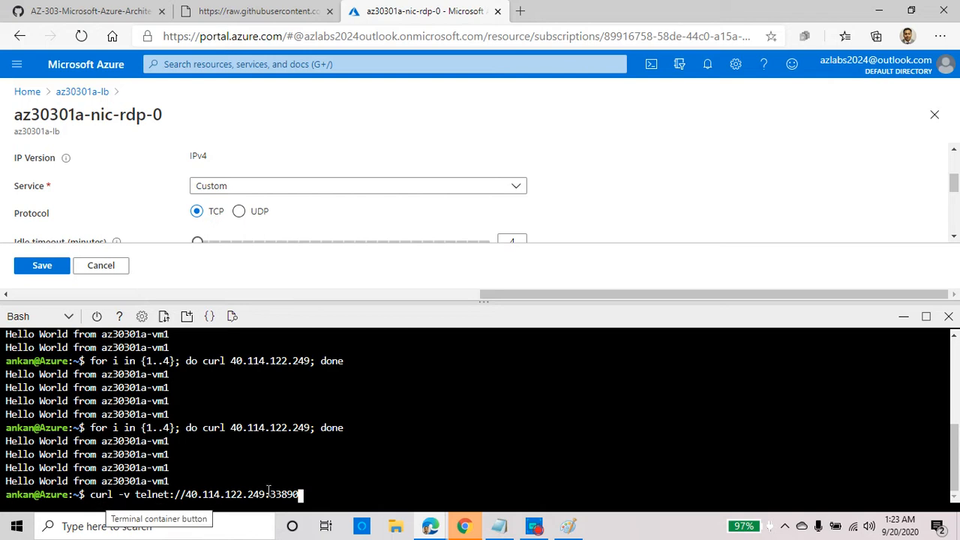
# Check the IP address and port 33890 in the pasted command, run it and review the connection output.
pyautogui.moveTo(266, 494); pyautogui.dragTo(186, 498)
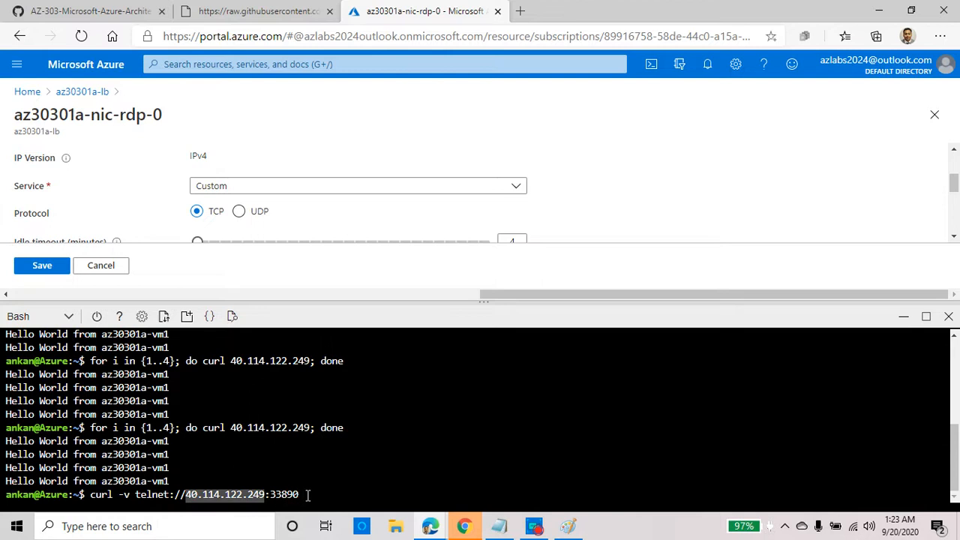
pyautogui.moveTo(304, 494); pyautogui.dragTo(272, 492)
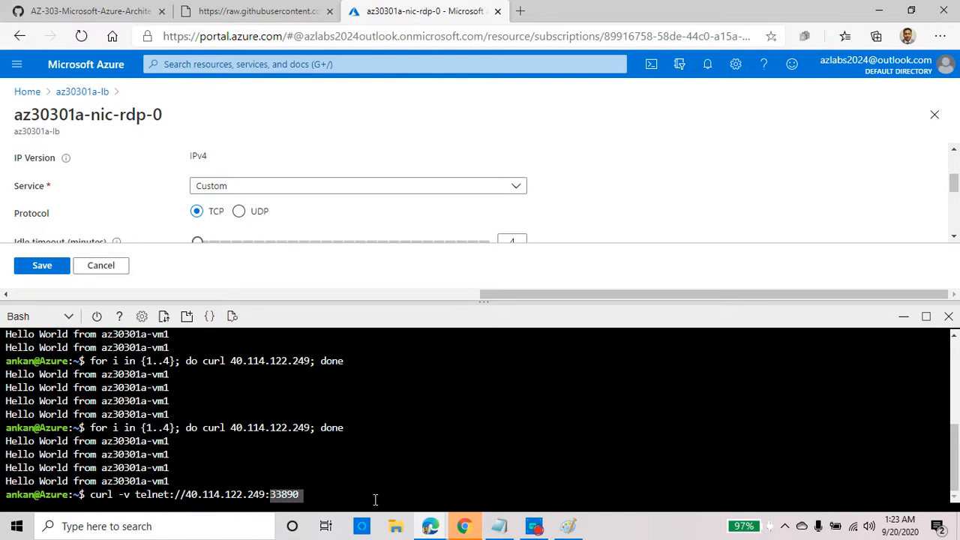
pyautogui.press('Return')
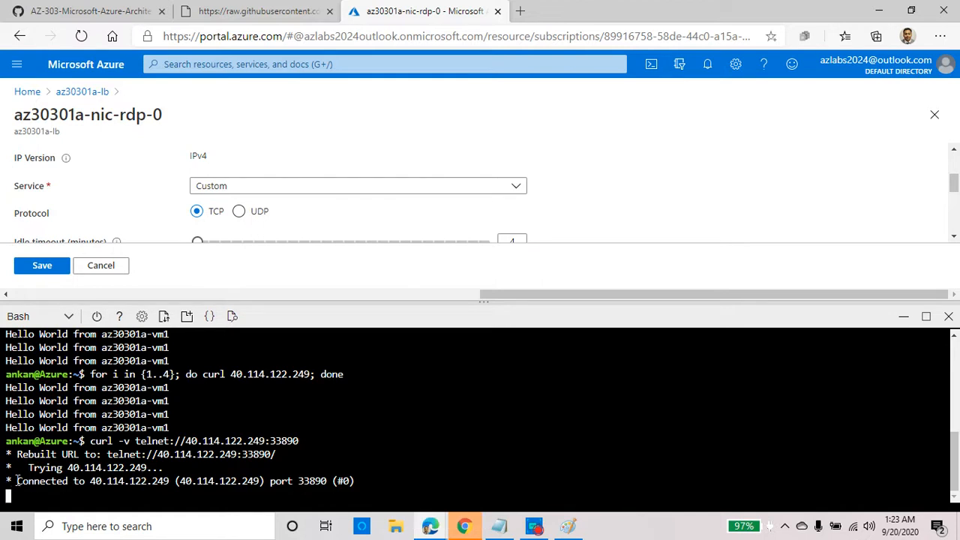
pyautogui.moveTo(17, 481); pyautogui.dragTo(196, 480)
pyautogui.moveTo(320, 486); pyautogui.dragTo(369, 483)
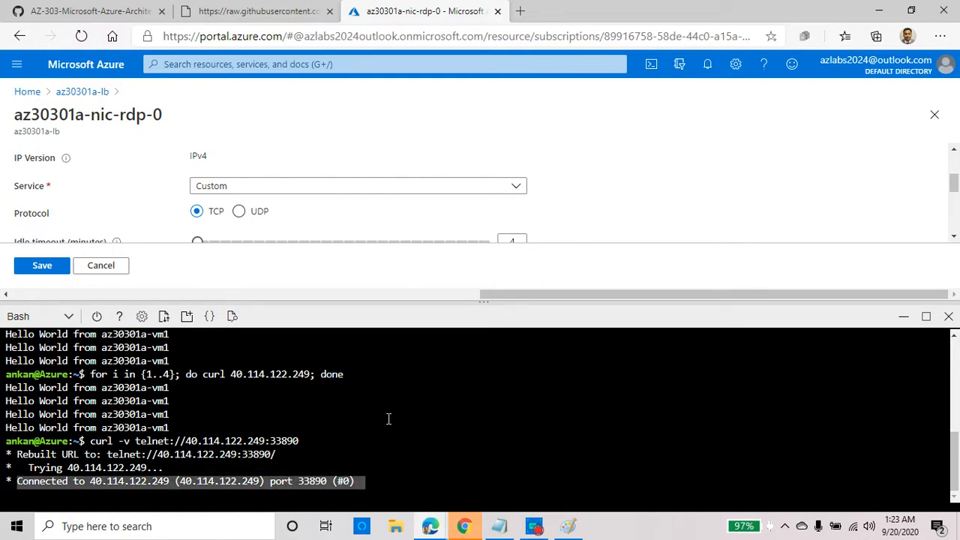
# Read the note of lab step 18 and step 19 on GitHub, comparing the ports of the two telnet commands.
pyautogui.click(105, 12)
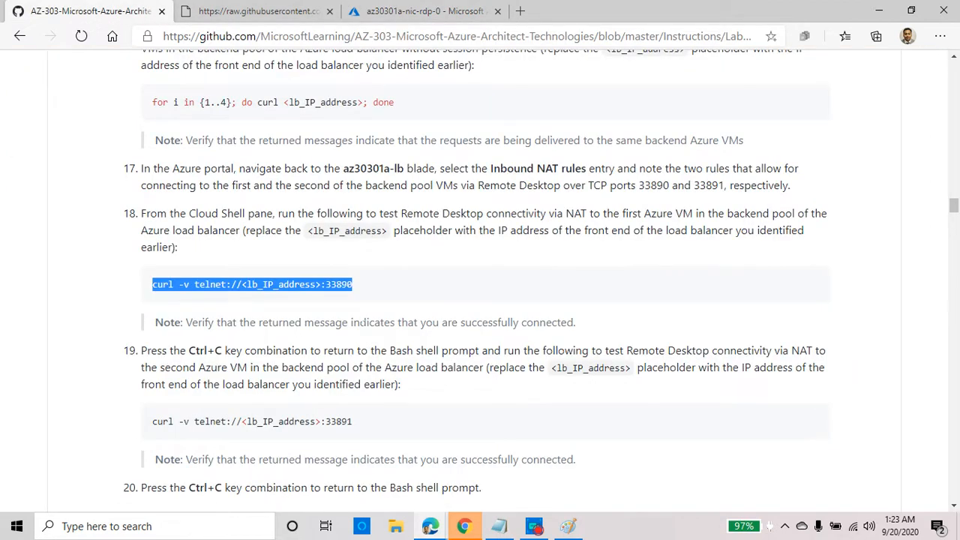
pyautogui.tripleClick(527, 322)
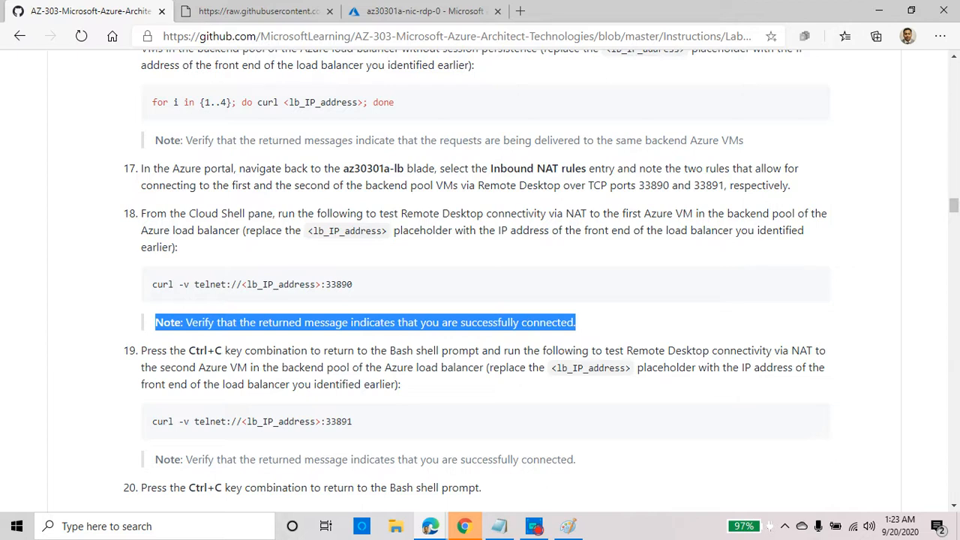
pyautogui.moveTo(387, 351); pyautogui.dragTo(474, 367)
pyautogui.moveTo(357, 423); pyautogui.dragTo(342, 421)
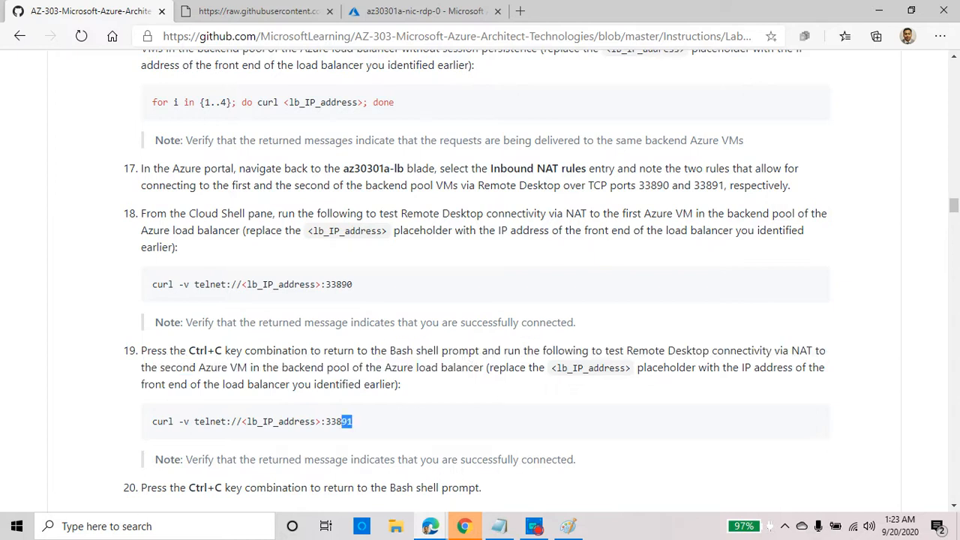
pyautogui.moveTo(353, 285); pyautogui.dragTo(325, 285)
pyautogui.moveTo(354, 423); pyautogui.dragTo(326, 422)
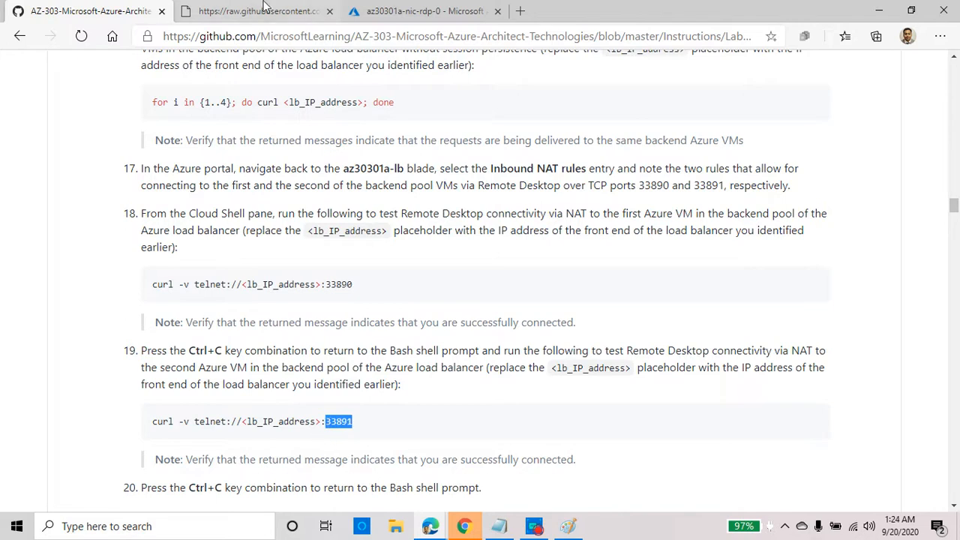
# Interrupt the running connection in Cloud Shell, then run curl -v telnet://40.114.122.249:33891 and review its output.
pyautogui.click(420, 10)
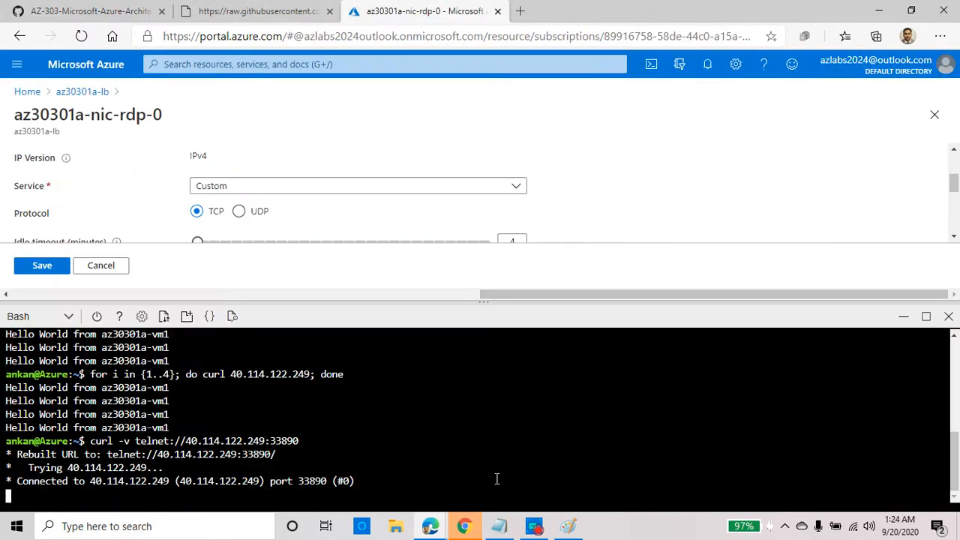
pyautogui.hotkey('ctrl', 'c')
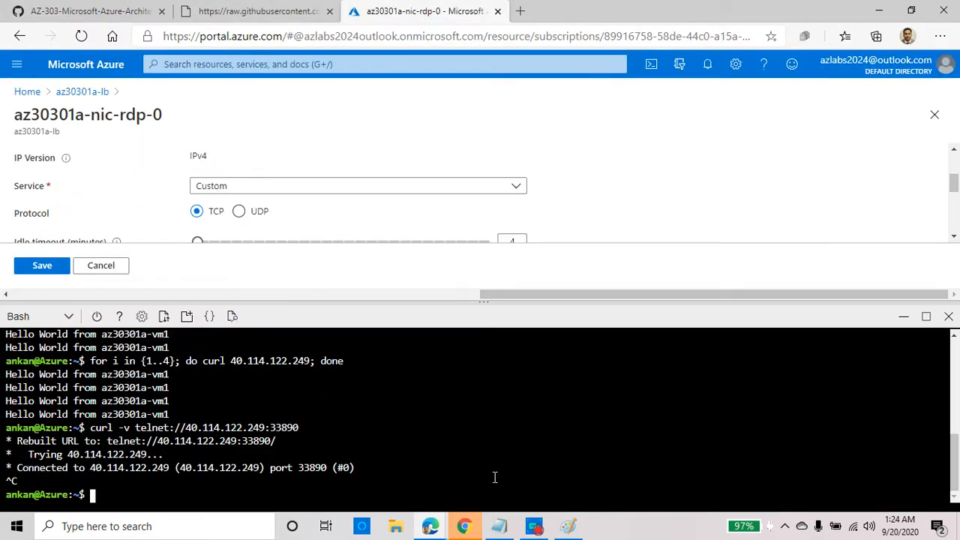
pyautogui.press('Up')
pyautogui.press('BackSpace')
pyautogui.write('114.122.249:33891')
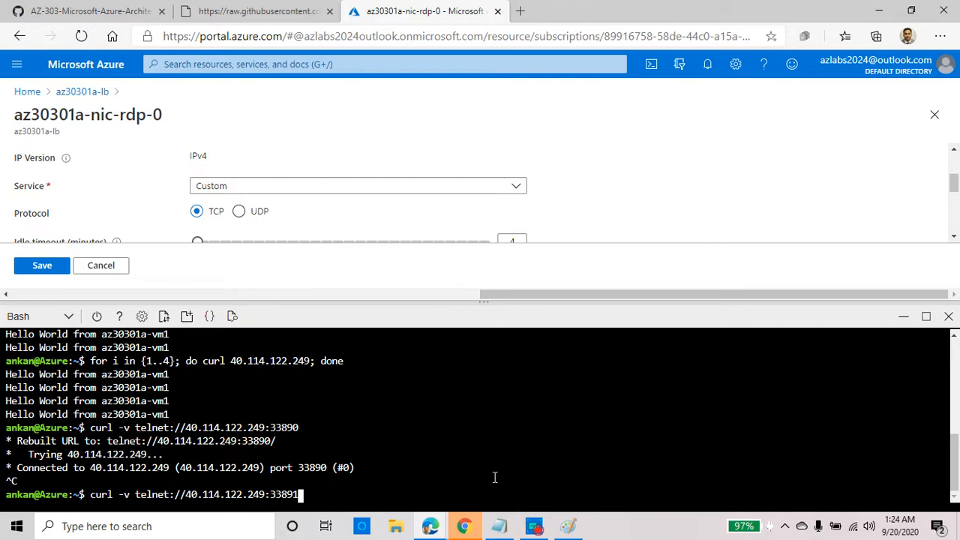
pyautogui.press('Return')
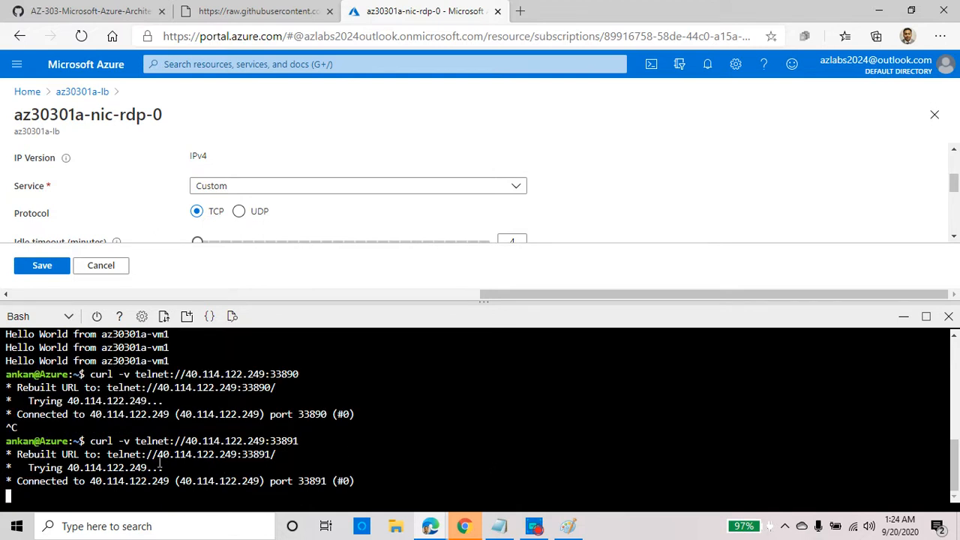
pyautogui.tripleClick(247, 481)
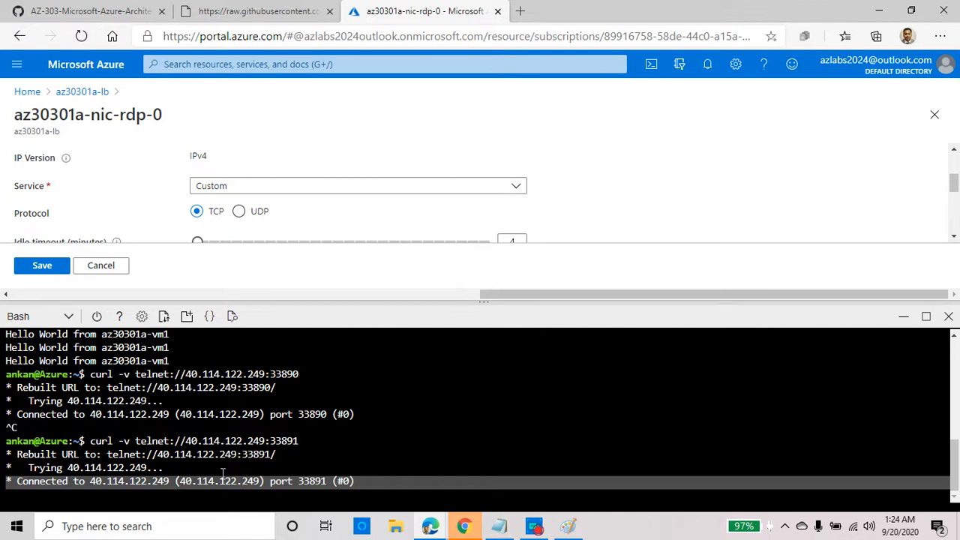
# Read lab step 20 on GitHub about returning to the Bash shell prompt.
pyautogui.click(247, 15)
pyautogui.click(129, 11)
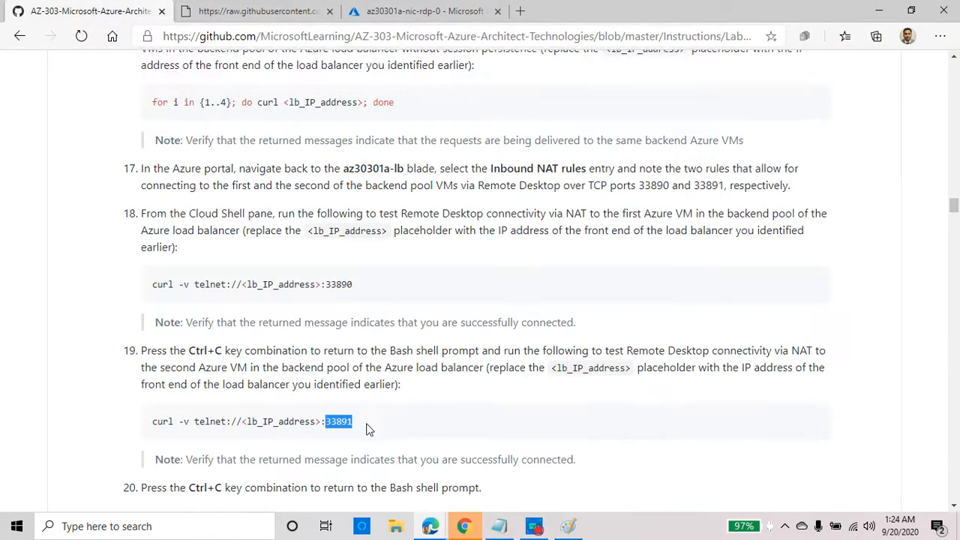
pyautogui.scroll(-3, 367, 429)
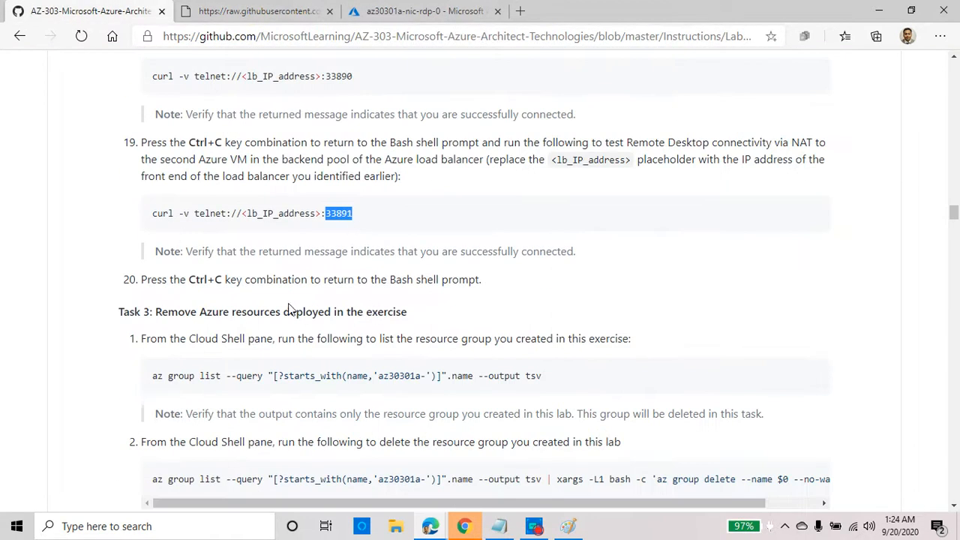
pyautogui.moveTo(141, 280); pyautogui.dragTo(488, 276)
pyautogui.click(491, 276)
pyautogui.tripleClick(491, 277)
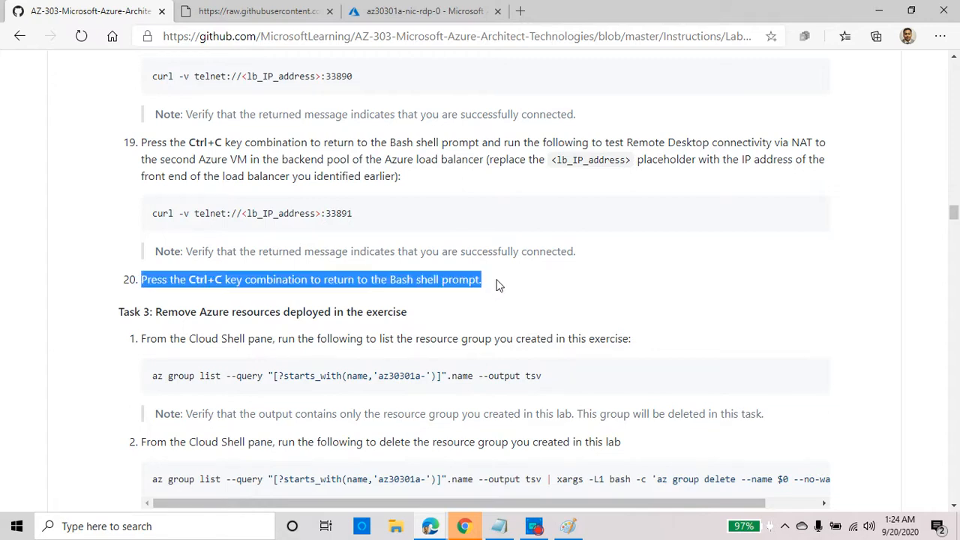
# Go back to Cloud Shell in the Azure portal and interrupt the port 33891 connection to return to the Bash prompt.
pyautogui.hotkey('alt', 'Tab')
pyautogui.hotkey('alt', 'Tab')
pyautogui.click(411, 11)
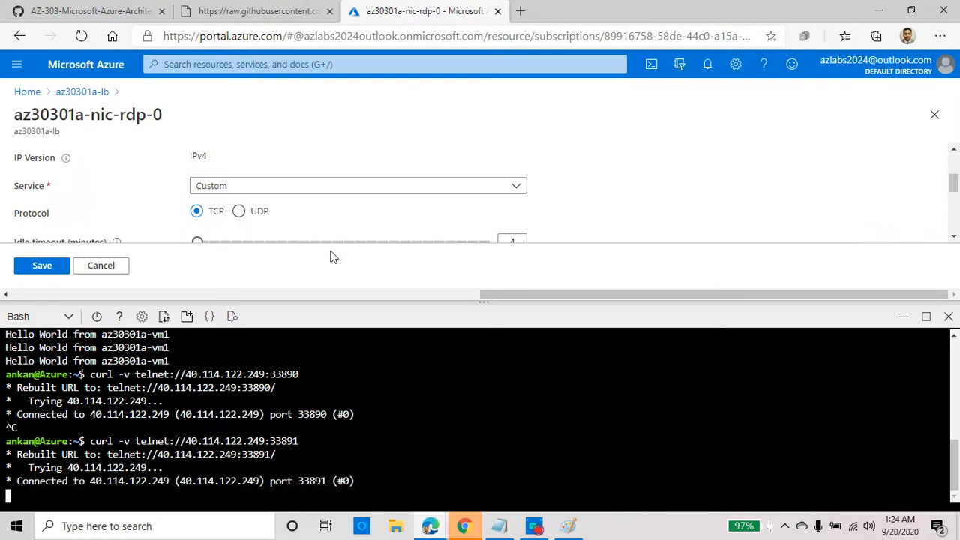
pyautogui.hotkey('ctrl', 'c')
pyautogui.press('Return')
pyautogui.press('Return')
pyautogui.press('Return')
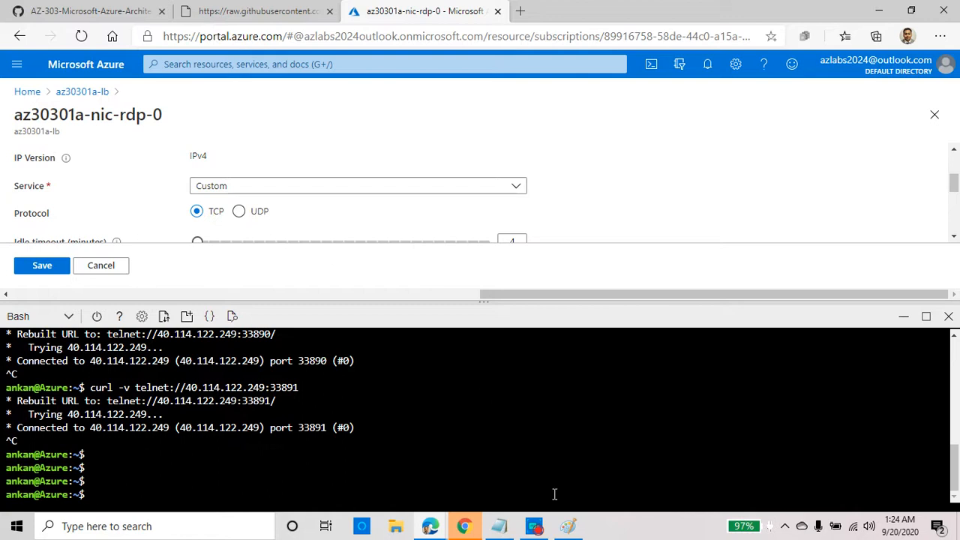
# Switch to Paint and start a new blank picture, discarding the existing data center sketch without saving.
pyautogui.click(568, 526)
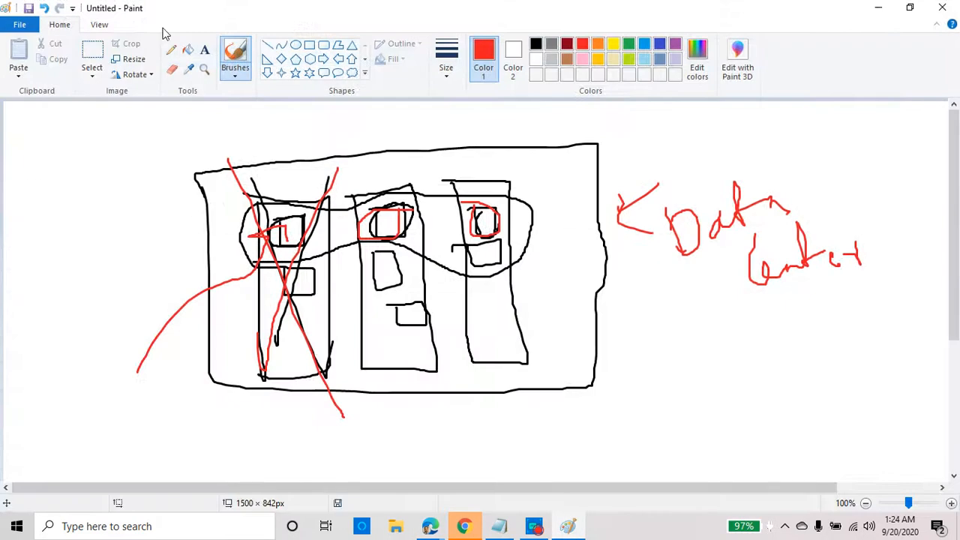
pyautogui.click(30, 29)
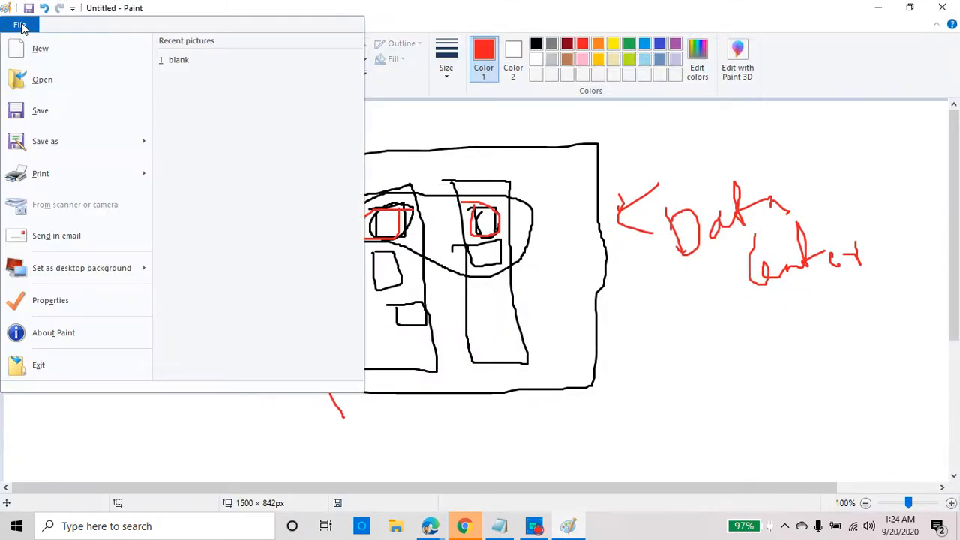
pyautogui.click(48, 51)
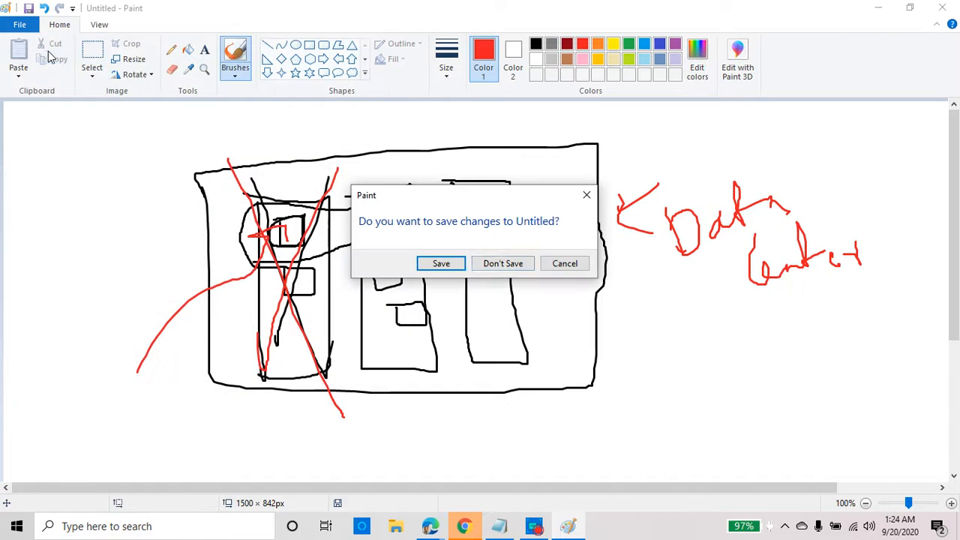
pyautogui.click(495, 264)
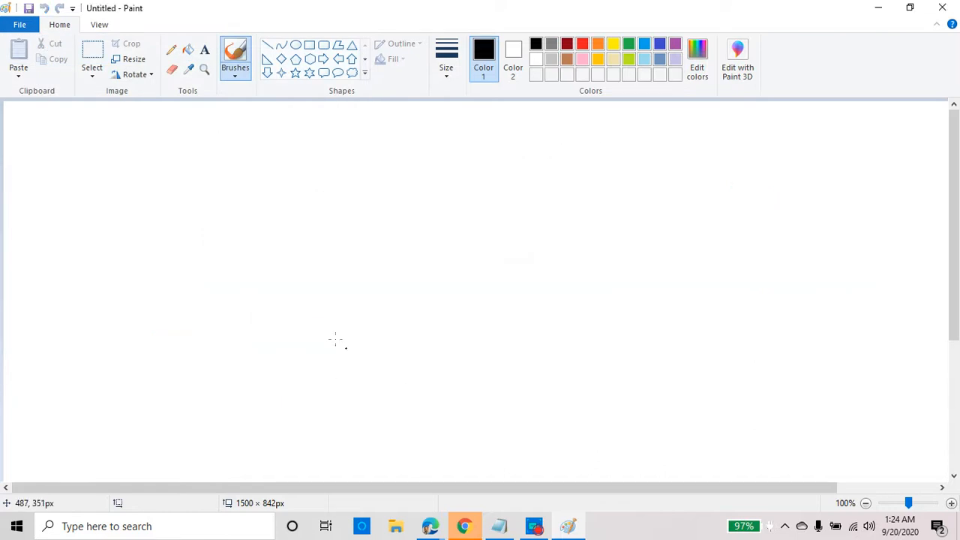
# Draw a circle labelled LB joined by a line to a circle labelled AV, with a branch line rising from AV.
pyautogui.moveTo(286, 276)
pyautogui.mouseDown()
pyautogui.moveTo(248, 296)
pyautogui.moveTo(304, 294)
pyautogui.moveTo(284, 279)
pyautogui.moveTo(267, 312)
pyautogui.moveTo(286, 297)
pyautogui.moveTo(284, 305)
pyautogui.moveTo(463, 312)
pyautogui.mouseUp()
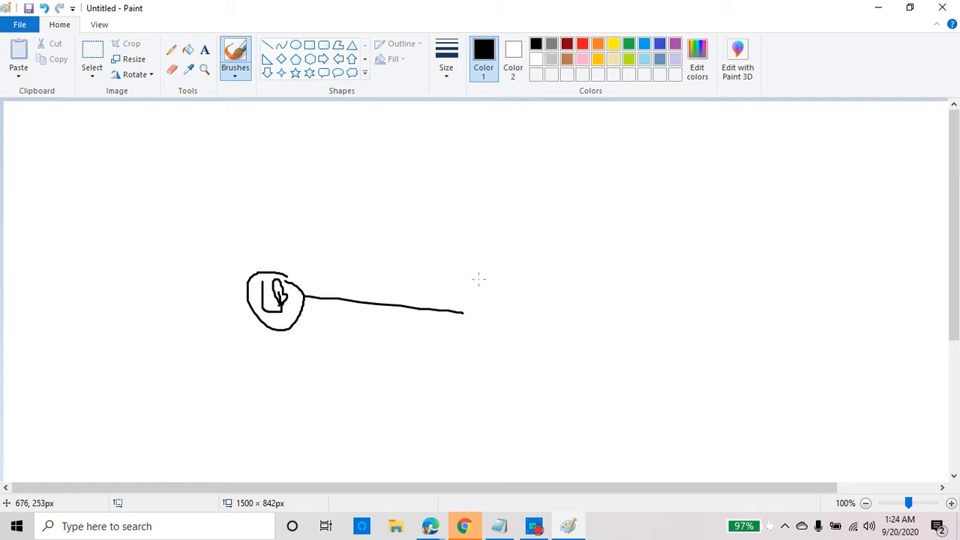
pyautogui.moveTo(479, 279)
pyautogui.mouseDown()
pyautogui.moveTo(482, 346)
pyautogui.moveTo(488, 279)
pyautogui.moveTo(466, 279)
pyautogui.mouseUp()
pyautogui.moveTo(478, 335)
pyautogui.mouseDown()
pyautogui.moveTo(506, 337)
pyautogui.moveTo(496, 320)
pyautogui.mouseUp()
pyautogui.moveTo(495, 297)
pyautogui.mouseDown()
pyautogui.moveTo(508, 317)
pyautogui.moveTo(518, 288)
pyautogui.moveTo(597, 253)
pyautogui.mouseUp()
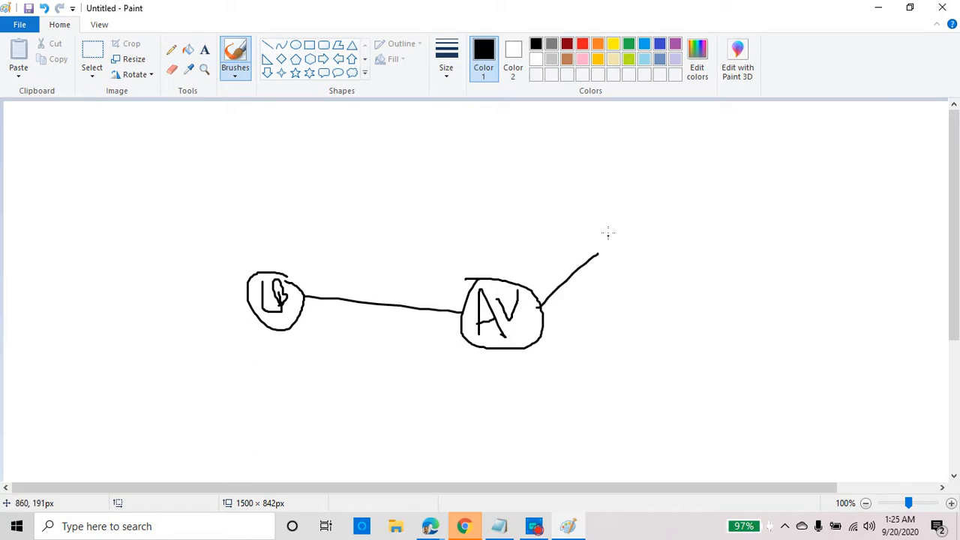
# Write 2 FD and 5 UD at the end of the branch line and draw two small boxes below the AV circle.
pyautogui.moveTo(615, 220)
pyautogui.mouseDown()
pyautogui.moveTo(627, 250)
pyautogui.moveTo(654, 243)
pyautogui.moveTo(672, 208)
pyautogui.moveTo(713, 224)
pyautogui.moveTo(705, 229)
pyautogui.mouseUp()
pyautogui.moveTo(636, 262)
pyautogui.mouseDown()
pyautogui.moveTo(652, 268)
pyautogui.moveTo(646, 281)
pyautogui.moveTo(660, 253)
pyautogui.moveTo(708, 271)
pyautogui.mouseUp()
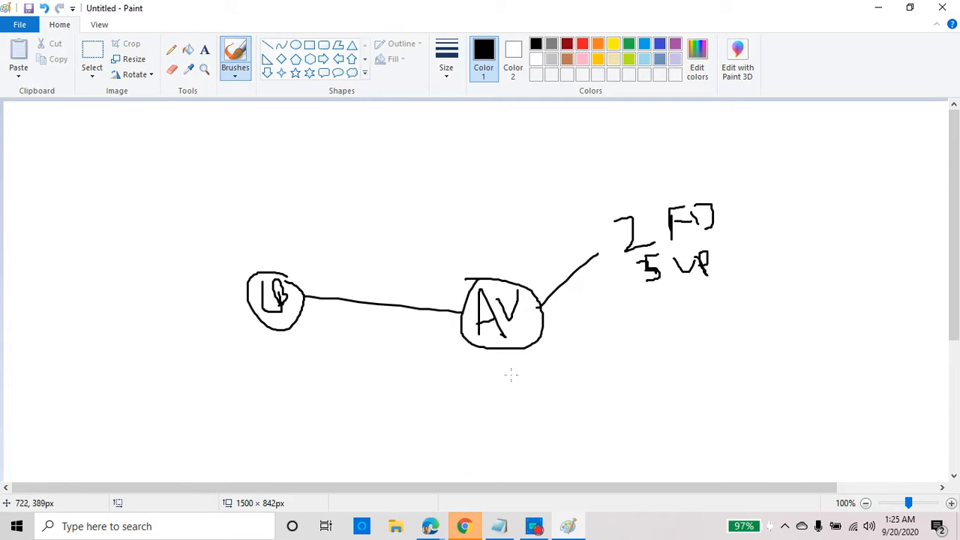
pyautogui.moveTo(511, 373)
pyautogui.mouseDown()
pyautogui.moveTo(532, 359)
pyautogui.moveTo(511, 390)
pyautogui.mouseUp()
pyautogui.moveTo(600, 349)
pyautogui.mouseDown()
pyautogui.moveTo(602, 372)
pyautogui.moveTo(627, 345)
pyautogui.moveTo(586, 347)
pyautogui.mouseUp()
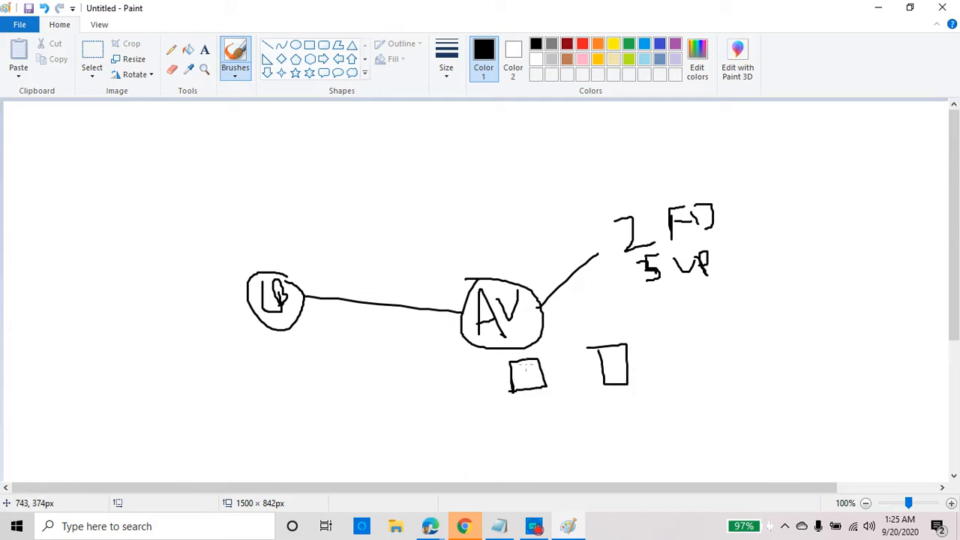
# Label the first box below AV UD1 and FD1 and the second UD0 and FD0, numbering the boxes inside.
pyautogui.moveTo(491, 407)
pyautogui.mouseDown()
pyautogui.moveTo(495, 423)
pyautogui.moveTo(497, 405)
pyautogui.moveTo(509, 413)
pyautogui.mouseUp()
pyautogui.moveTo(505, 404)
pyautogui.mouseDown()
pyautogui.moveTo(533, 422)
pyautogui.moveTo(498, 450)
pyautogui.mouseUp()
pyautogui.moveTo(498, 444)
pyautogui.mouseDown()
pyautogui.moveTo(506, 433)
pyautogui.moveTo(513, 439)
pyautogui.mouseUp()
pyautogui.moveTo(517, 429)
pyautogui.mouseDown()
pyautogui.moveTo(518, 447)
pyautogui.moveTo(546, 447)
pyautogui.mouseUp()
pyautogui.moveTo(478, 406); pyautogui.dragTo(494, 410)
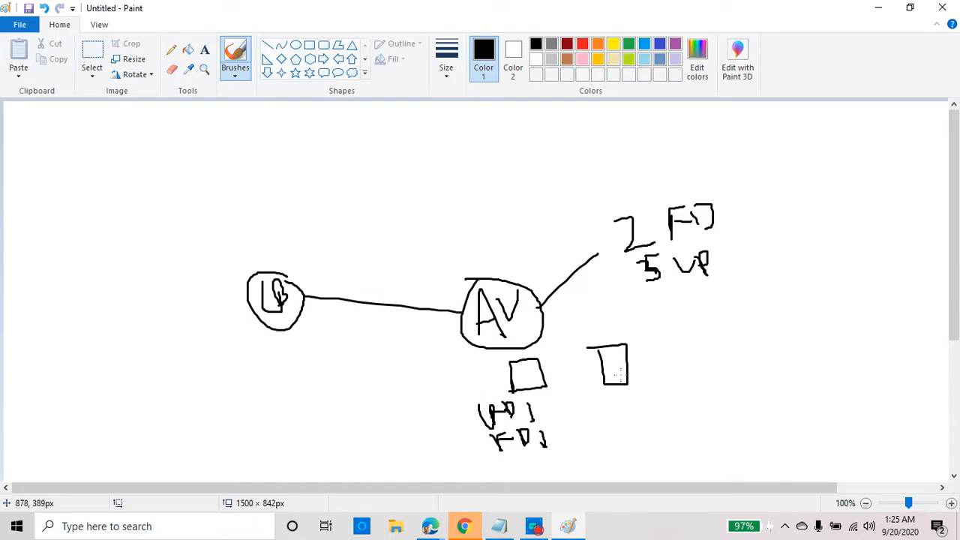
pyautogui.moveTo(519, 371); pyautogui.dragTo(521, 390)
pyautogui.moveTo(615, 360)
pyautogui.mouseDown()
pyautogui.moveTo(625, 373)
pyautogui.moveTo(664, 381)
pyautogui.moveTo(675, 404)
pyautogui.moveTo(700, 382)
pyautogui.moveTo(687, 384)
pyautogui.moveTo(665, 438)
pyautogui.moveTo(697, 411)
pyautogui.mouseUp()
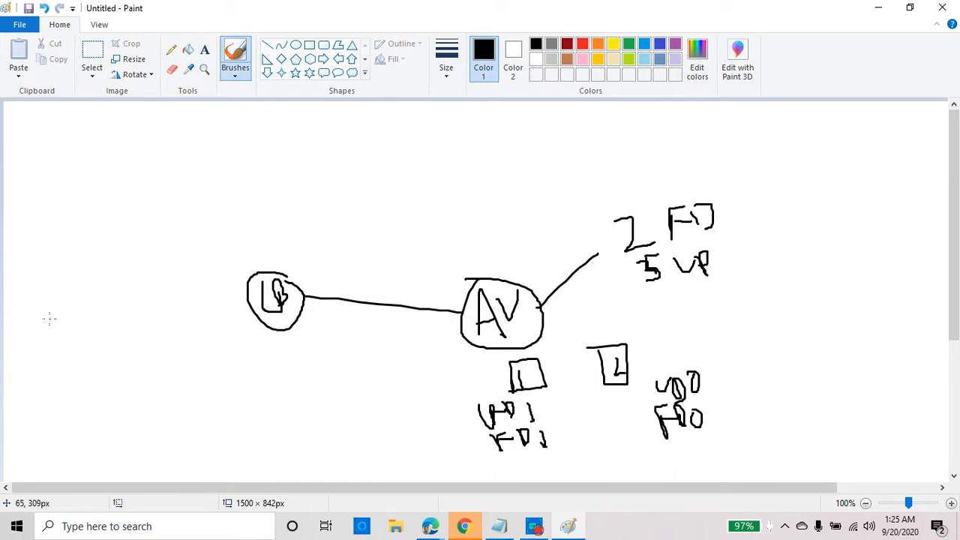
# Draw a black incoming arrow to LB, mark it 1 in red, and draw a red arrow from LB to the first box.
pyautogui.moveTo(49, 318)
pyautogui.mouseDown()
pyautogui.moveTo(255, 303)
pyautogui.moveTo(248, 321)
pyautogui.mouseUp()
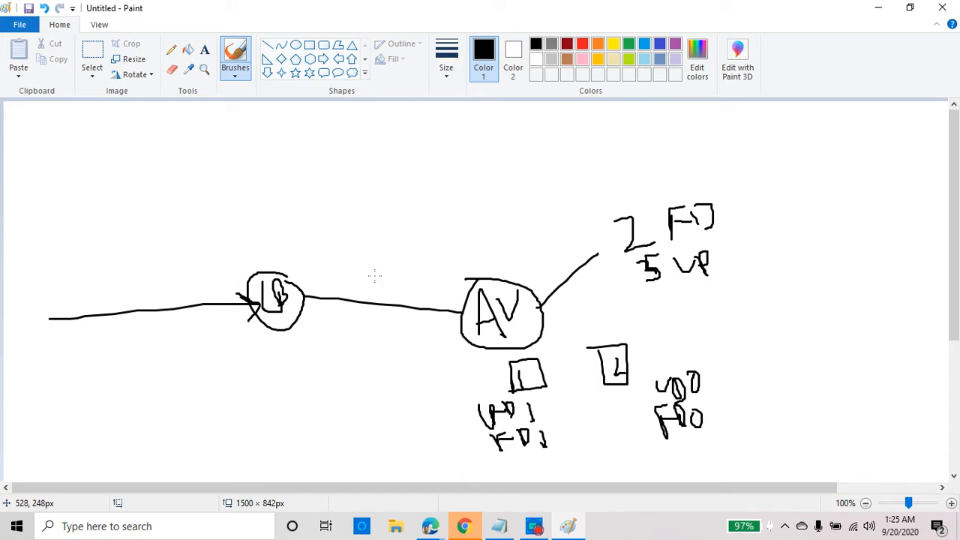
pyautogui.click(582, 44)
pyautogui.moveTo(90, 291)
pyautogui.mouseDown()
pyautogui.moveTo(95, 309)
pyautogui.moveTo(90, 291)
pyautogui.mouseUp()
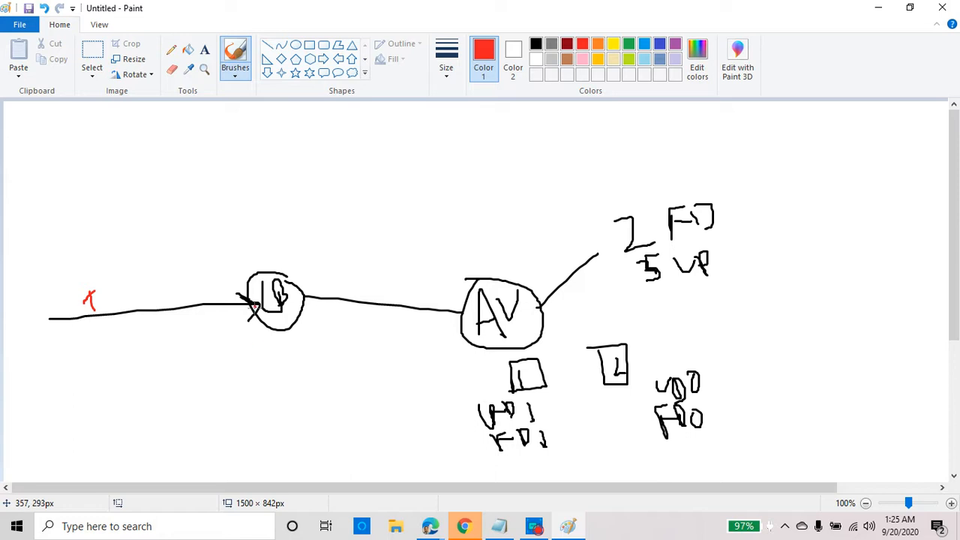
pyautogui.moveTo(255, 308)
pyautogui.mouseDown()
pyautogui.moveTo(317, 377)
pyautogui.moveTo(489, 371)
pyautogui.moveTo(476, 391)
pyautogui.mouseUp()
# Draw a second red arrow into LB, labelled 2, and continue it with a curved red arrow to the second box.
pyautogui.moveTo(43, 328); pyautogui.dragTo(230, 327)
pyautogui.moveTo(219, 321)
pyautogui.mouseDown()
pyautogui.moveTo(232, 324)
pyautogui.moveTo(224, 339)
pyautogui.mouseUp()
pyautogui.moveTo(159, 338); pyautogui.dragTo(189, 346)
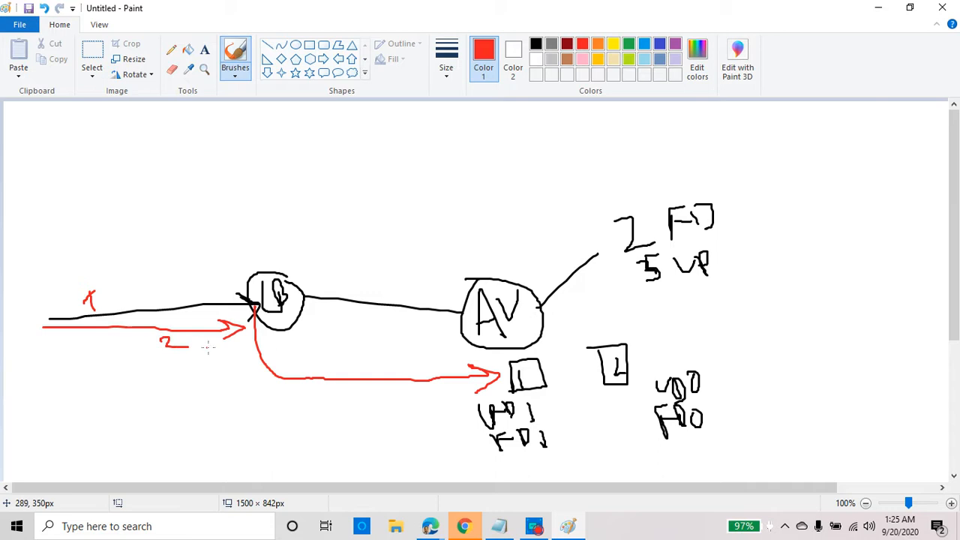
pyautogui.moveTo(249, 324)
pyautogui.mouseDown()
pyautogui.moveTo(262, 396)
pyautogui.moveTo(345, 431)
pyautogui.moveTo(444, 418)
pyautogui.moveTo(630, 369)
pyautogui.moveTo(587, 368)
pyautogui.moveTo(596, 387)
pyautogui.mouseUp()
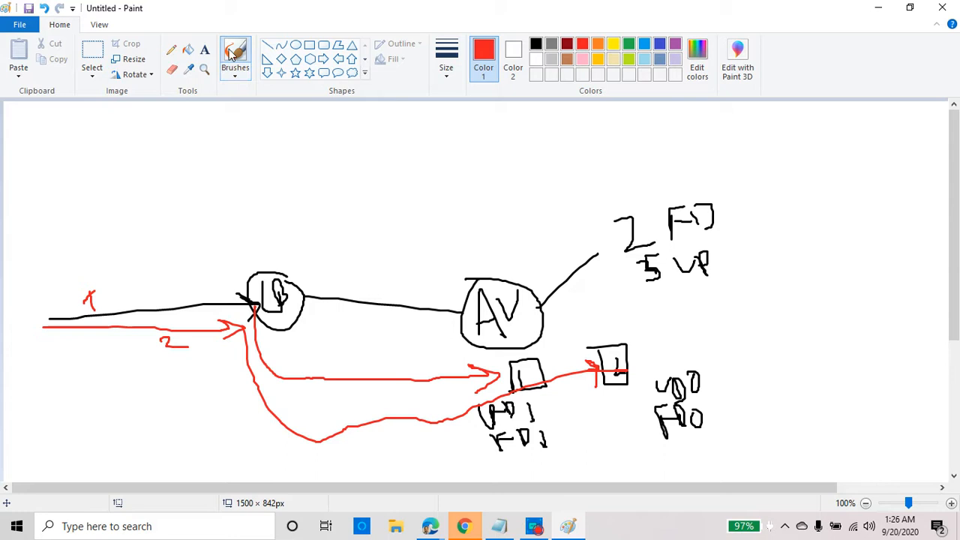
# Write IP in red above LB and above the incoming arrows, and draw a red arrow from LB across AV towards the second box.
pyautogui.moveTo(192, 187)
pyautogui.mouseDown()
pyautogui.moveTo(203, 234)
pyautogui.moveTo(202, 192)
pyautogui.moveTo(212, 190)
pyautogui.mouseUp()
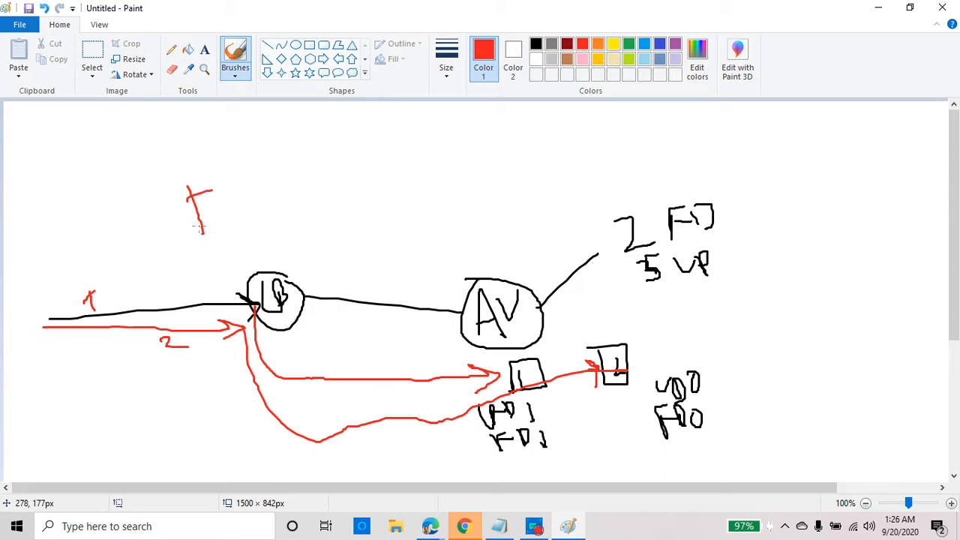
pyautogui.moveTo(201, 226); pyautogui.dragTo(223, 225)
pyautogui.moveTo(224, 207)
pyautogui.mouseDown()
pyautogui.moveTo(232, 228)
pyautogui.moveTo(223, 214)
pyautogui.mouseUp()
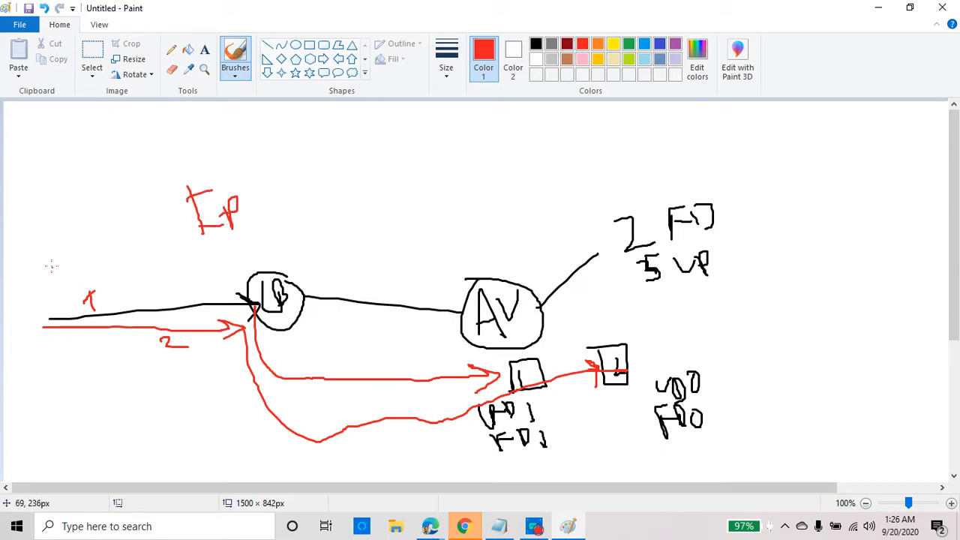
pyautogui.moveTo(38, 246)
pyautogui.mouseDown()
pyautogui.moveTo(41, 277)
pyautogui.moveTo(52, 248)
pyautogui.moveTo(94, 268)
pyautogui.moveTo(77, 273)
pyautogui.moveTo(78, 262)
pyautogui.mouseUp()
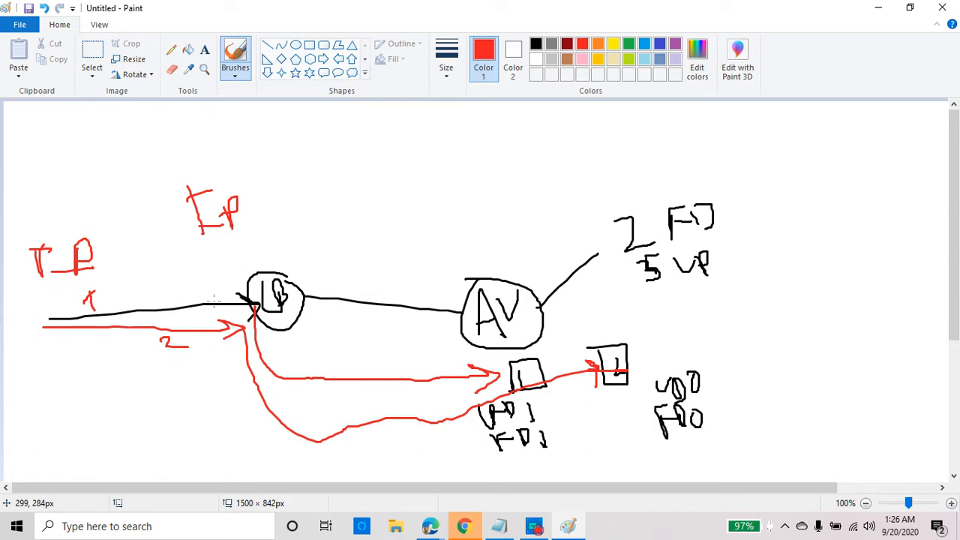
pyautogui.moveTo(280, 297)
pyautogui.mouseDown()
pyautogui.moveTo(387, 241)
pyautogui.moveTo(518, 306)
pyautogui.moveTo(563, 335)
pyautogui.moveTo(555, 350)
pyautogui.mouseUp()
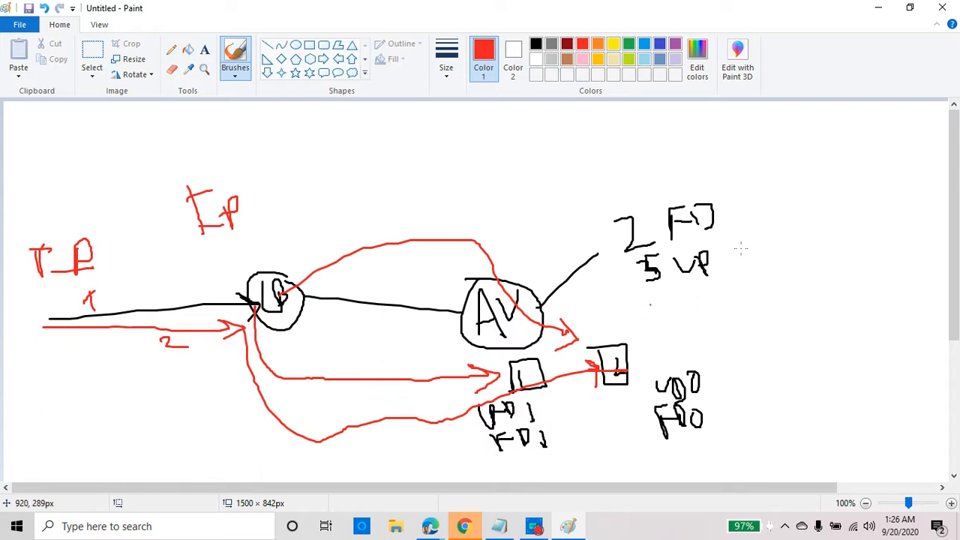
# In green, draw an arched arrow from LB to the second box and a long incoming arrow labelled 3 ending at that box.
pyautogui.click(629, 44)
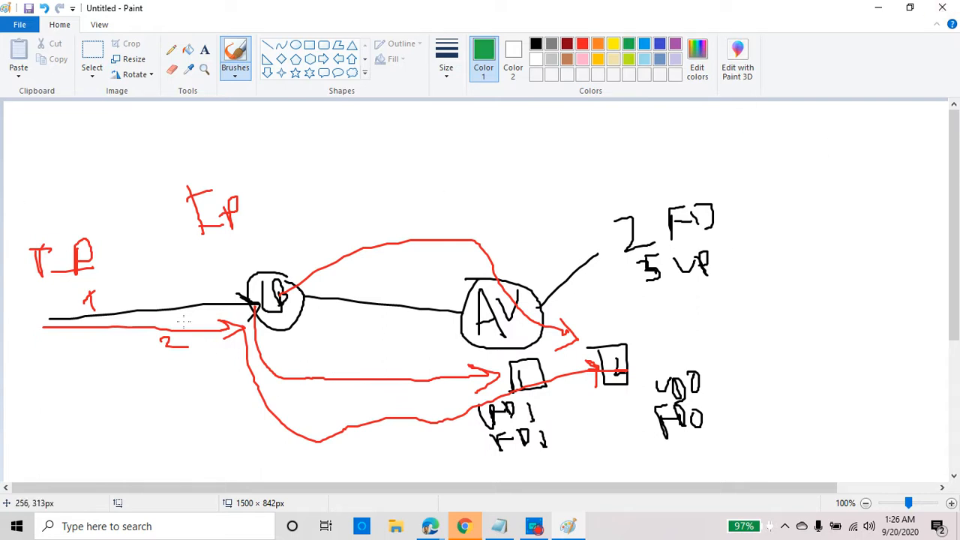
pyautogui.moveTo(213, 326)
pyautogui.mouseDown()
pyautogui.moveTo(469, 201)
pyautogui.moveTo(624, 345)
pyautogui.moveTo(607, 353)
pyautogui.moveTo(647, 347)
pyautogui.mouseUp()
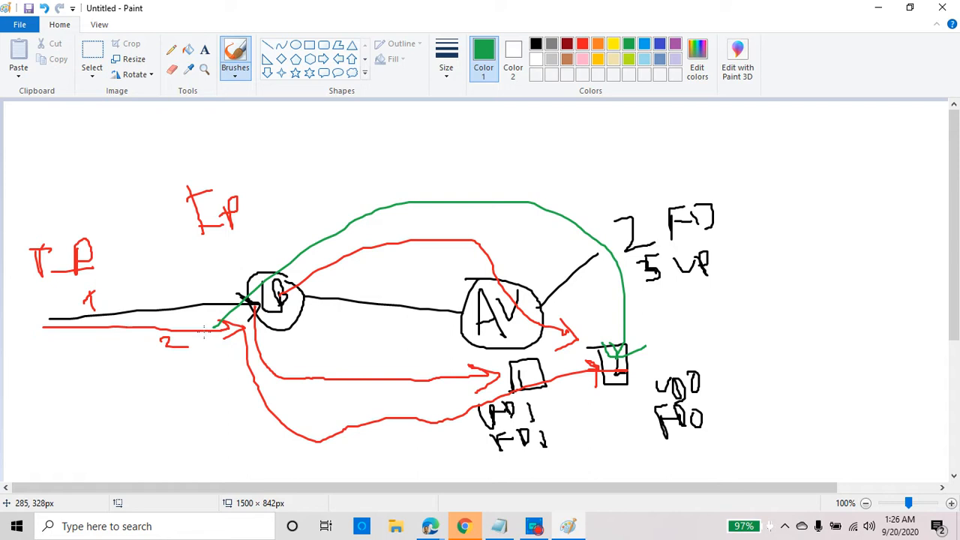
pyautogui.moveTo(29, 361)
pyautogui.mouseDown()
pyautogui.moveTo(138, 370)
pyautogui.moveTo(229, 362)
pyautogui.moveTo(225, 370)
pyautogui.moveTo(444, 347)
pyautogui.moveTo(609, 361)
pyautogui.moveTo(600, 359)
pyautogui.mouseUp()
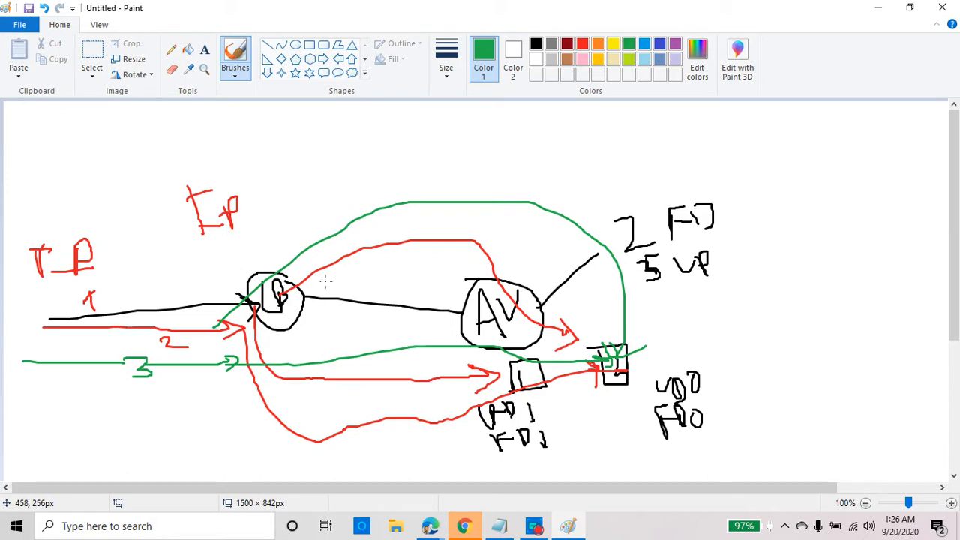
# Write the port numbers 33890 and 33891 in green above and below the line between LB and AV.
pyautogui.moveTo(326, 280)
pyautogui.mouseDown()
pyautogui.moveTo(351, 283)
pyautogui.moveTo(354, 298)
pyautogui.moveTo(431, 286)
pyautogui.moveTo(441, 254)
pyautogui.mouseUp()
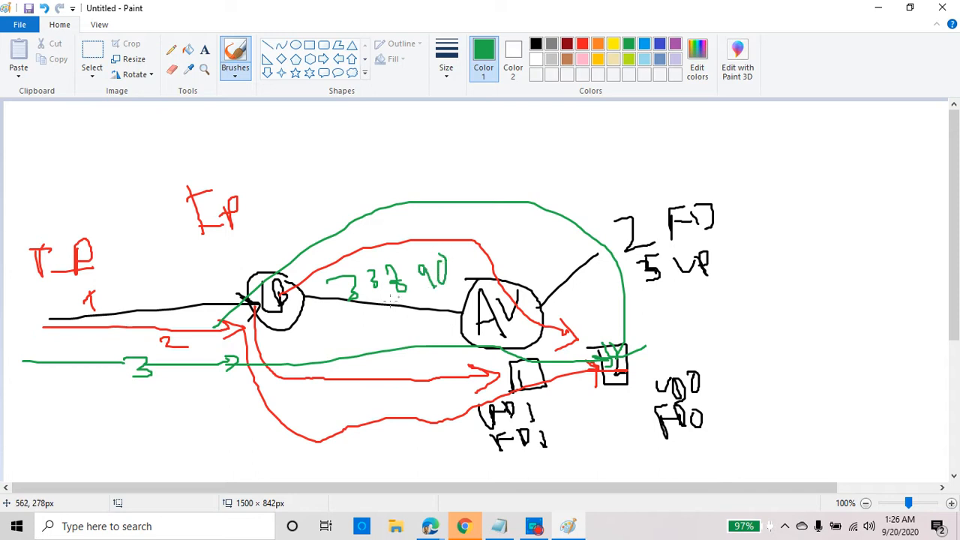
pyautogui.moveTo(343, 310)
pyautogui.mouseDown()
pyautogui.moveTo(354, 335)
pyautogui.moveTo(372, 327)
pyautogui.moveTo(404, 344)
pyautogui.mouseUp()
pyautogui.moveTo(428, 308)
pyautogui.mouseDown()
pyautogui.moveTo(426, 338)
pyautogui.moveTo(450, 335)
pyautogui.mouseUp()
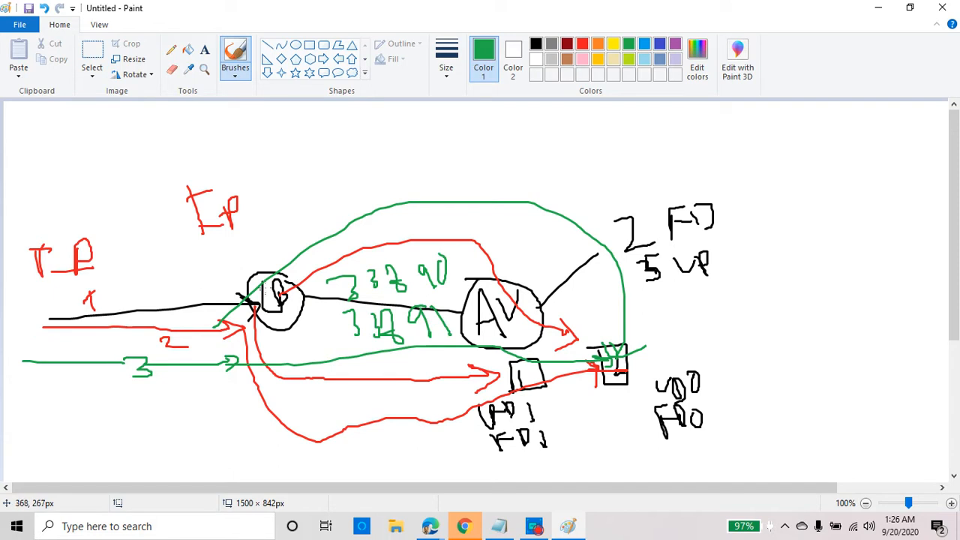
# Draw a green box above LB with arrows leading into it and to the ports, and link 33890 and 33891 to the two lower boxes.
pyautogui.moveTo(226, 247)
pyautogui.mouseDown()
pyautogui.moveTo(306, 277)
pyautogui.moveTo(234, 242)
pyautogui.mouseUp()
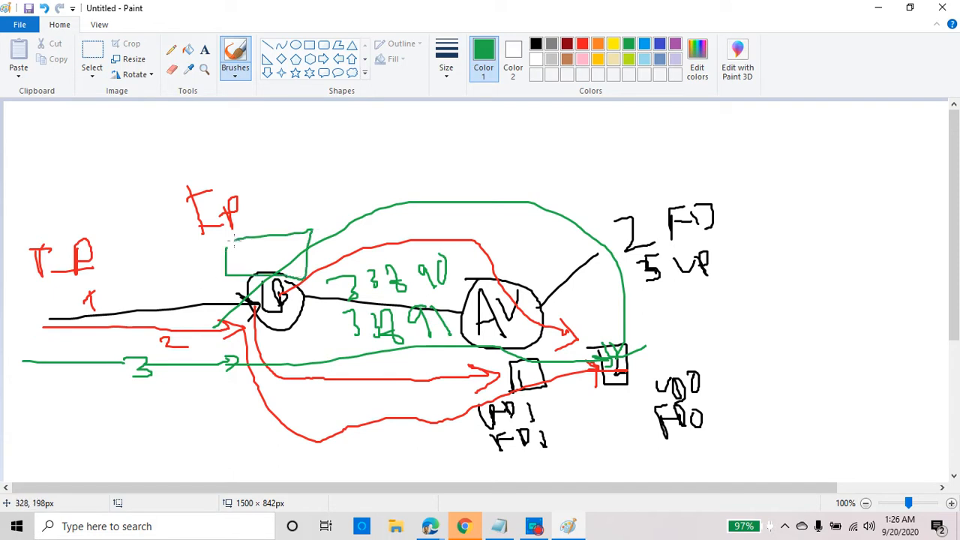
pyautogui.moveTo(306, 259); pyautogui.dragTo(342, 297)
pyautogui.moveTo(117, 282)
pyautogui.mouseDown()
pyautogui.moveTo(215, 278)
pyautogui.moveTo(203, 288)
pyautogui.mouseUp()
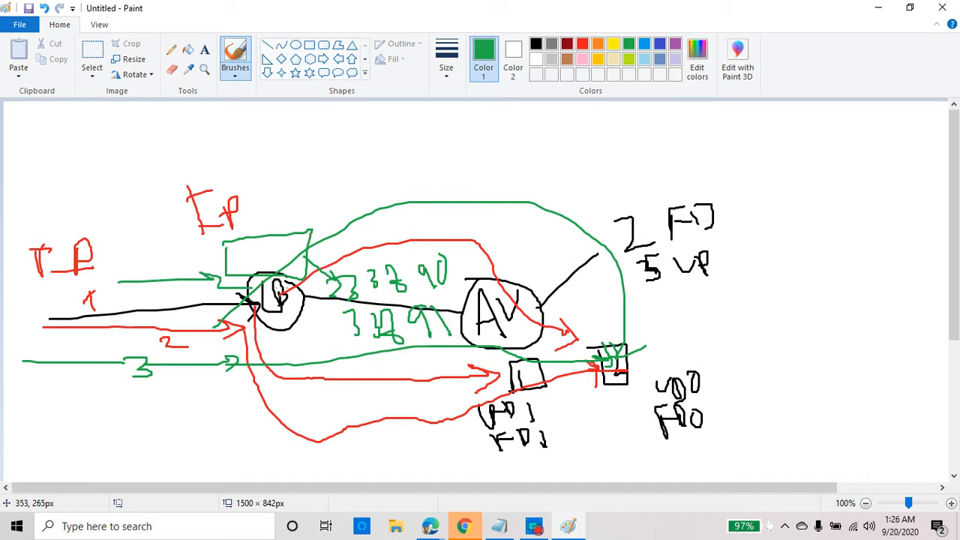
pyautogui.moveTo(439, 262)
pyautogui.mouseDown()
pyautogui.moveTo(477, 303)
pyautogui.moveTo(517, 375)
pyautogui.moveTo(530, 366)
pyautogui.mouseUp()
pyautogui.moveTo(339, 350)
pyautogui.mouseDown()
pyautogui.moveTo(596, 370)
pyautogui.moveTo(582, 372)
pyautogui.mouseUp()
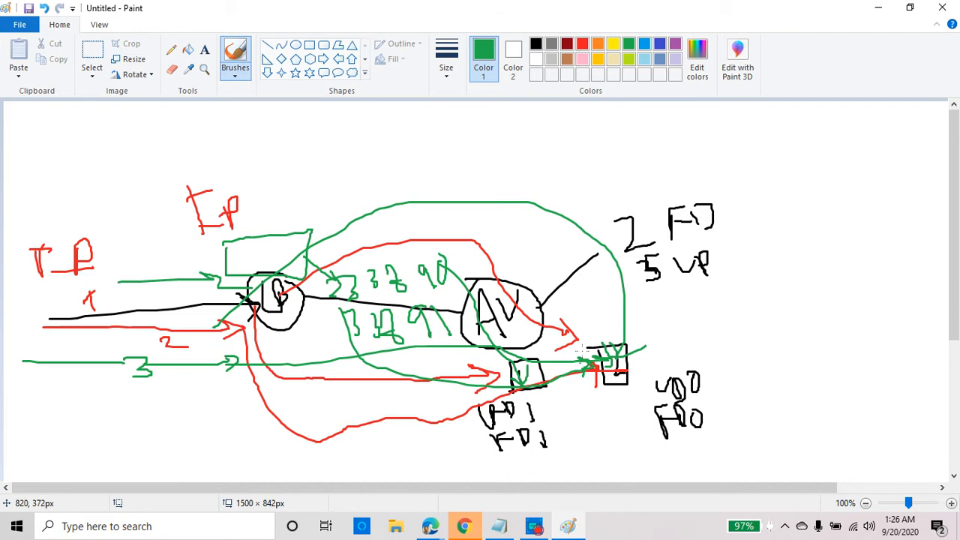
# Minimise Paint, return to the GitHub lab instructions in the browser, and highlight the Exercise 2 title below Task 3.
pyautogui.click(879, 9)
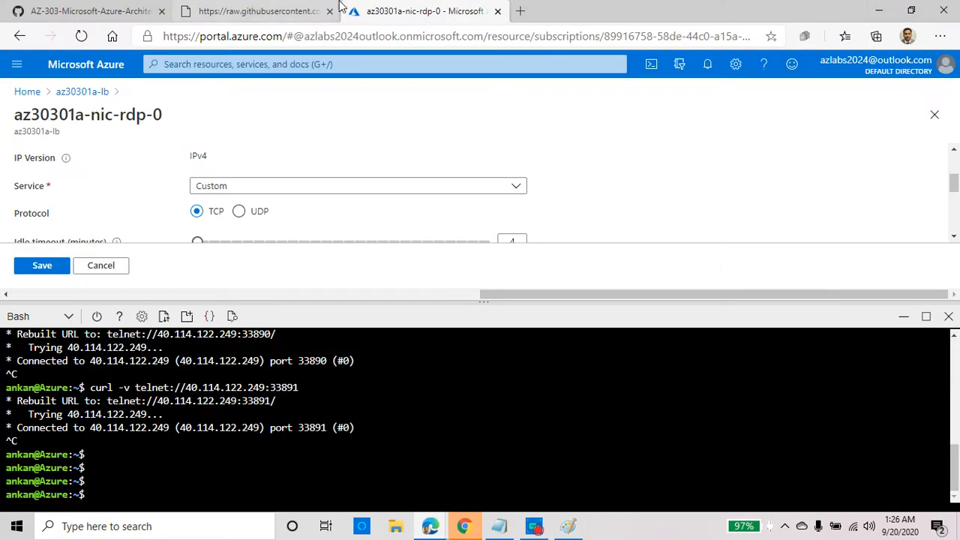
pyautogui.click(75, 10)
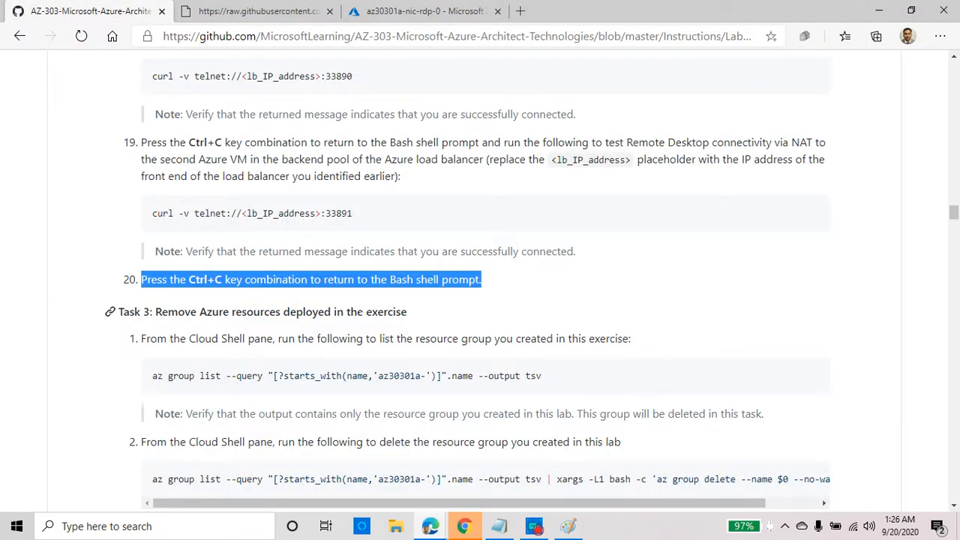
pyautogui.scroll(-3, 357, 330)
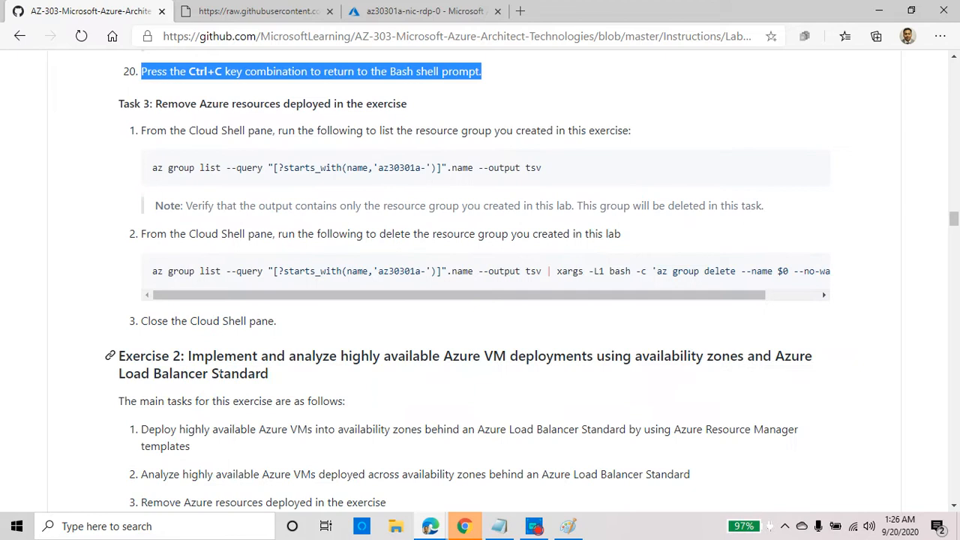
pyautogui.moveTo(188, 355); pyautogui.dragTo(271, 381)
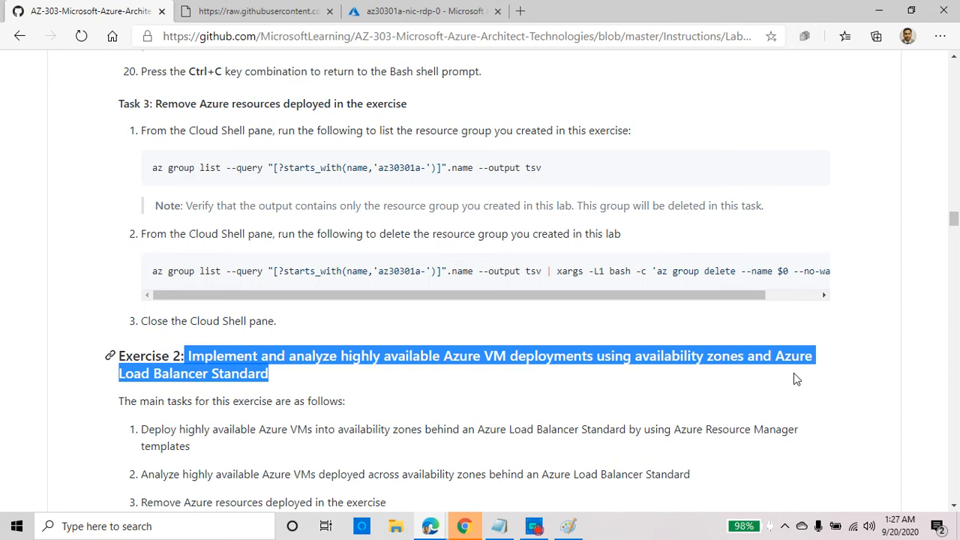
pyautogui.click(568, 526)
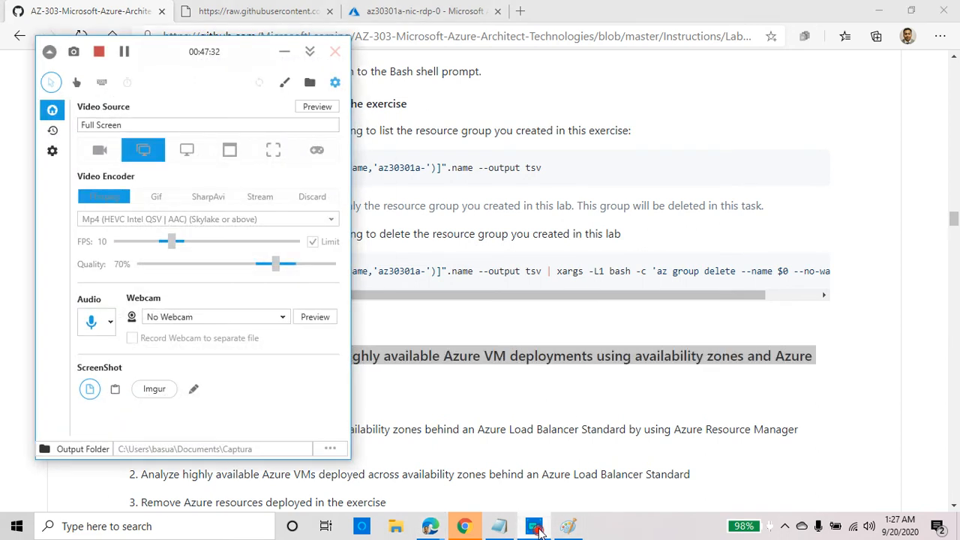